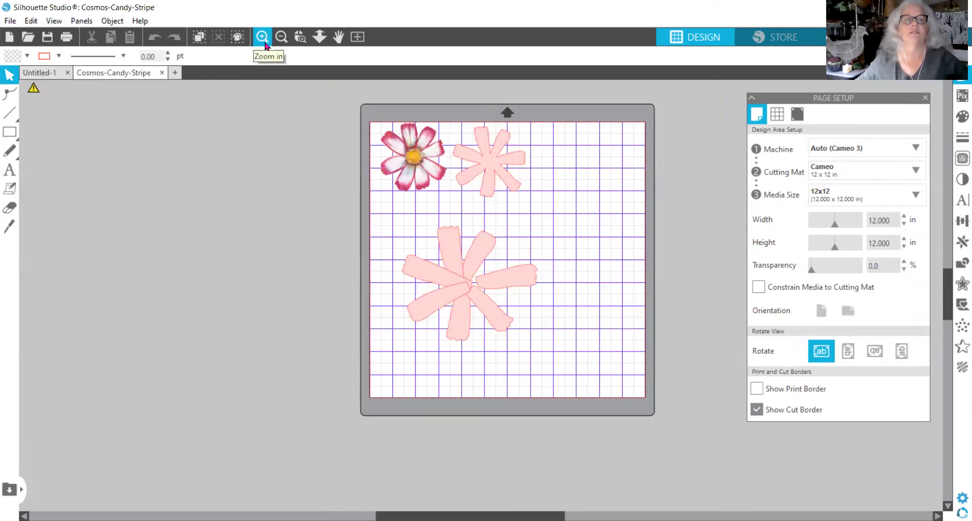
Enlarge the striped cosmos photo to about 9.69 in wide by 10.10 in high and place it beside the cutting mat.
{"action": "mouse_move", "coordinate": [33, 89]}
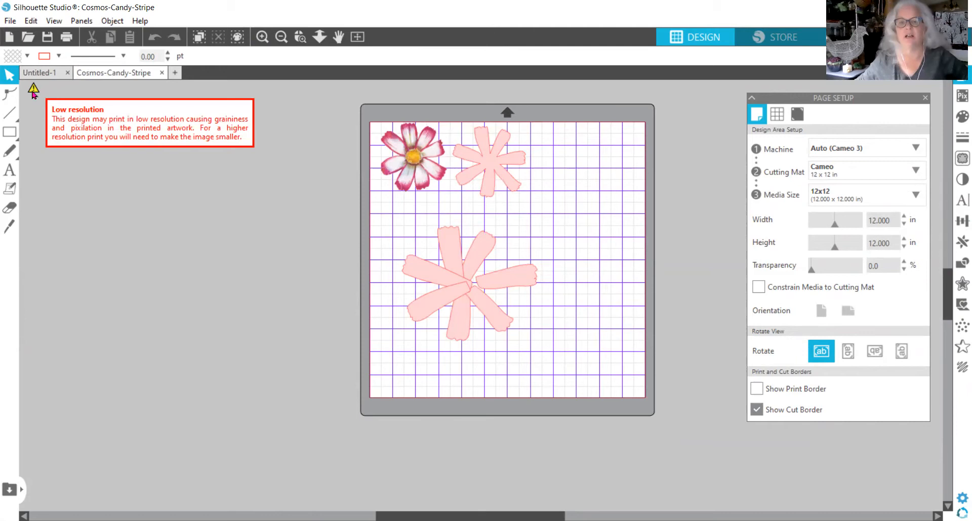
{"action": "left_click", "coordinate": [419, 181]}
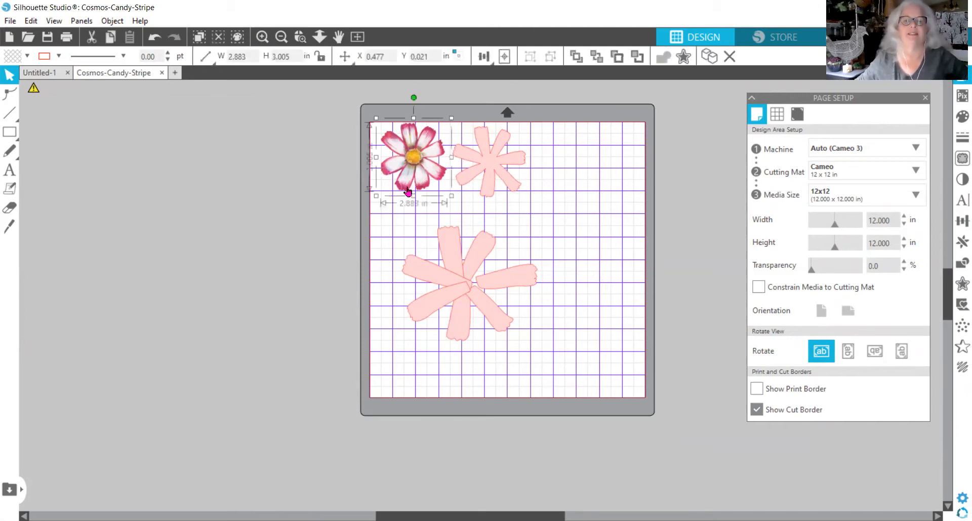
{"action": "left_click_drag", "start_coordinate": [375, 201], "coordinate": [54, 436]}
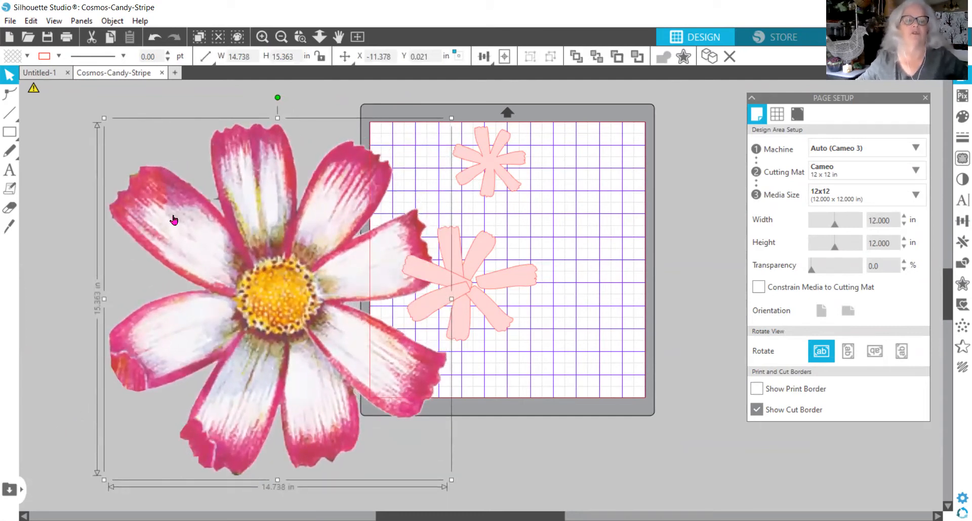
{"action": "left_click_drag", "start_coordinate": [167, 223], "coordinate": [146, 192]}
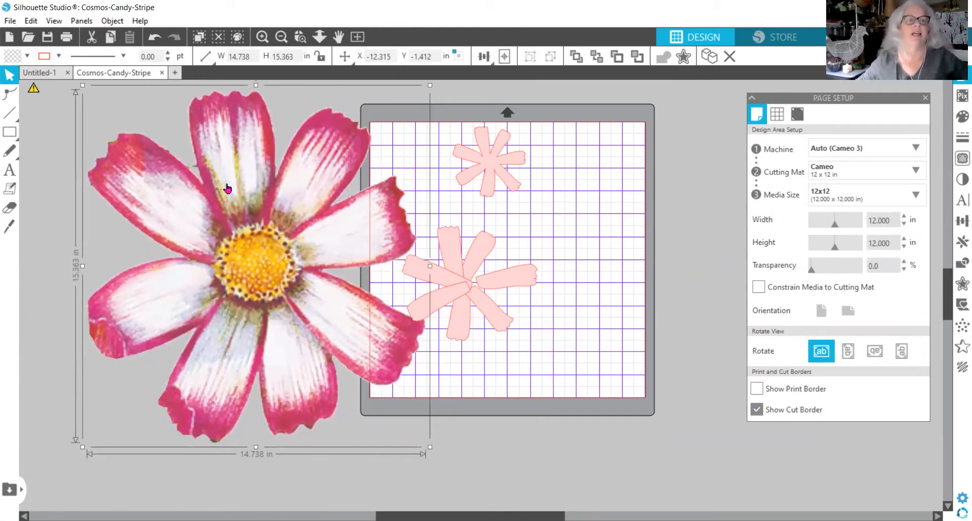
{"action": "left_click_drag", "start_coordinate": [82, 84], "coordinate": [115, 119]}
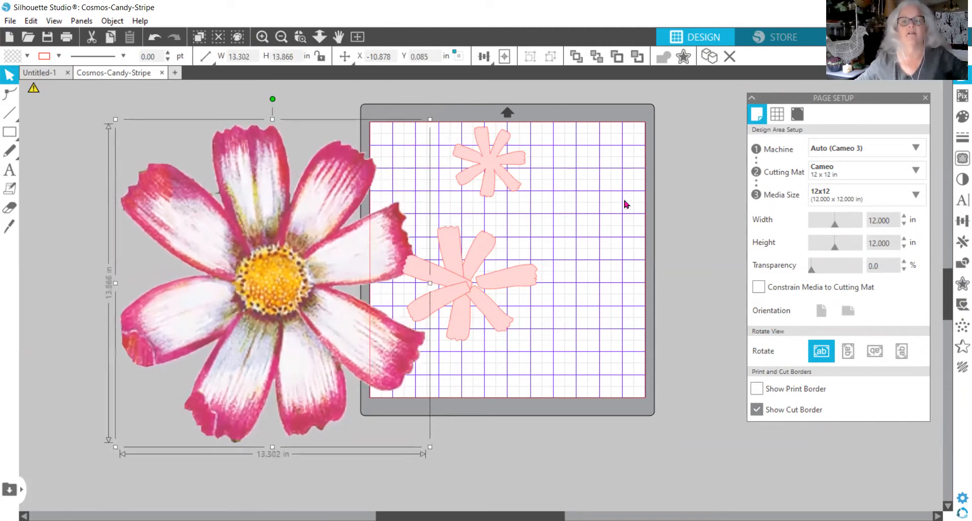
{"action": "left_click_drag", "start_coordinate": [272, 272], "coordinate": [234, 263]}
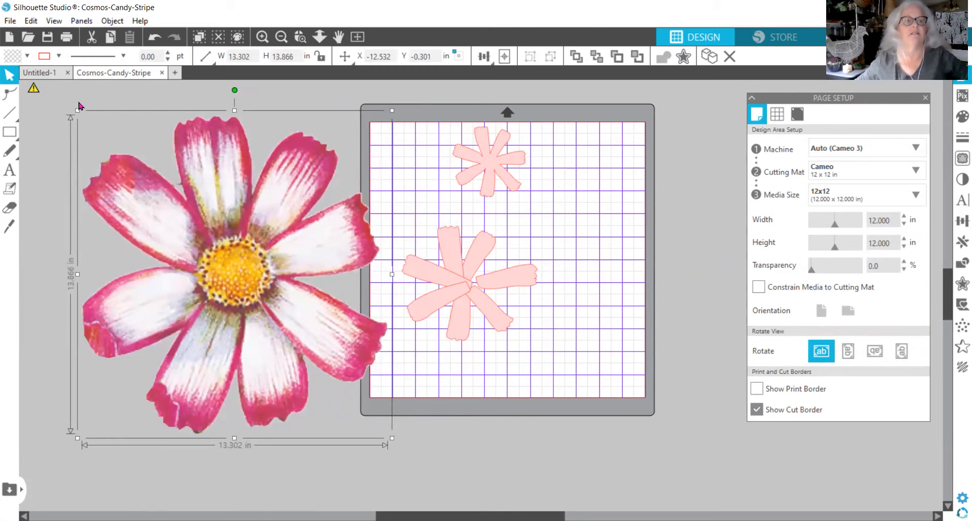
{"action": "left_click_drag", "start_coordinate": [77, 108], "coordinate": [160, 197]}
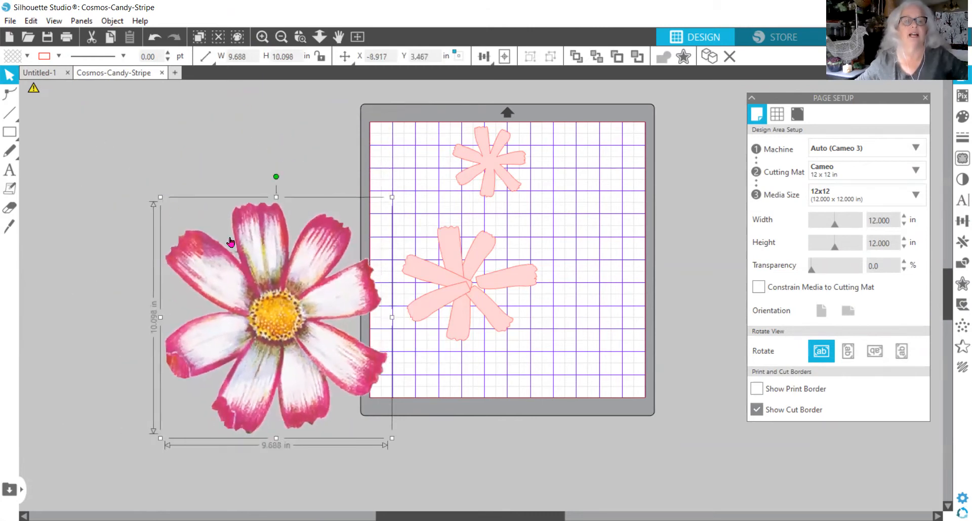
{"action": "left_click_drag", "start_coordinate": [233, 254], "coordinate": [218, 220]}
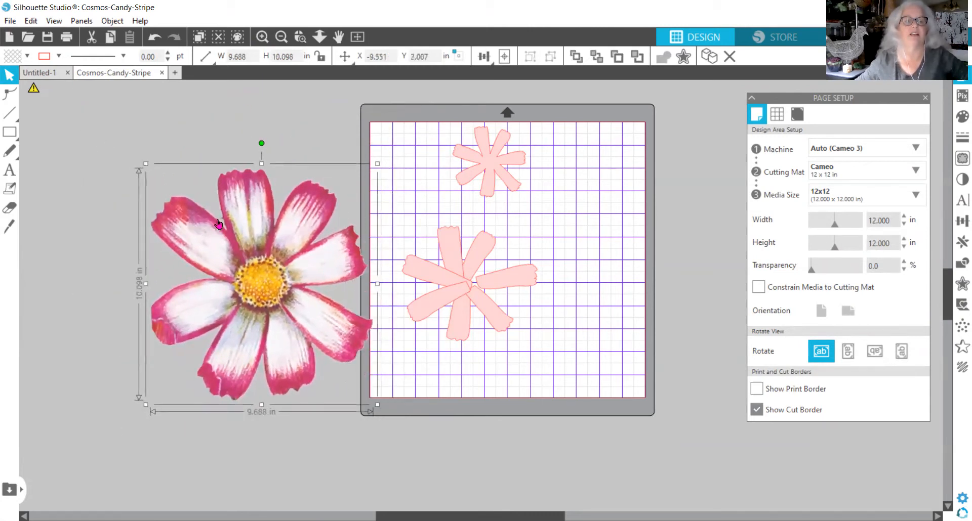
Trace the outer edge of the striped cosmos photo, and move the photo away from the traced outline.
{"action": "left_click", "coordinate": [958, 164]}
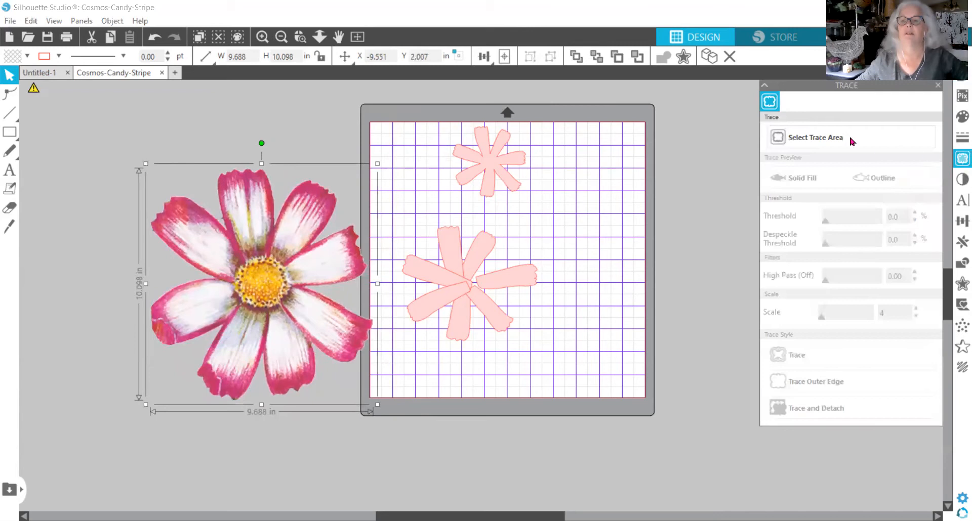
{"action": "left_click", "coordinate": [851, 139]}
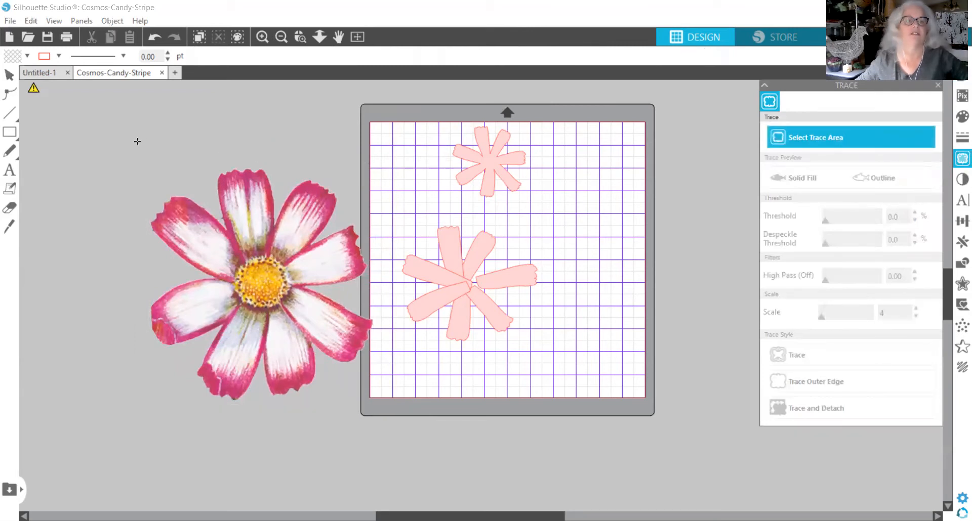
{"action": "mouse_move", "coordinate": [136, 148]}
{"action": "left_mouse_down"}
{"action": "mouse_move", "coordinate": [136, 389]}
{"action": "mouse_move", "coordinate": [296, 436]}
{"action": "mouse_move", "coordinate": [390, 435]}
{"action": "left_mouse_up"}
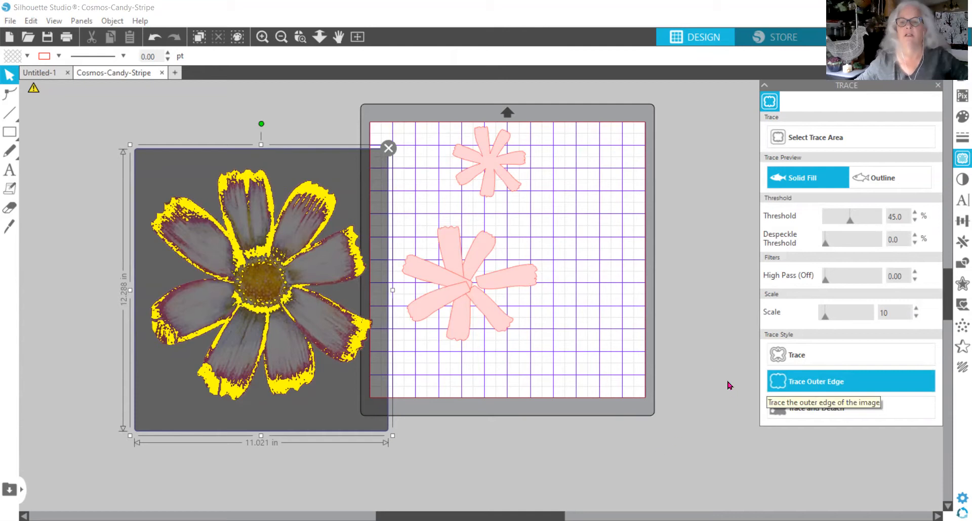
{"action": "mouse_move", "coordinate": [292, 306]}
{"action": "left_mouse_down"}
{"action": "mouse_move", "coordinate": [173, 324]}
{"action": "mouse_move", "coordinate": [102, 312]}
{"action": "mouse_move", "coordinate": [92, 278]}
{"action": "left_mouse_up"}
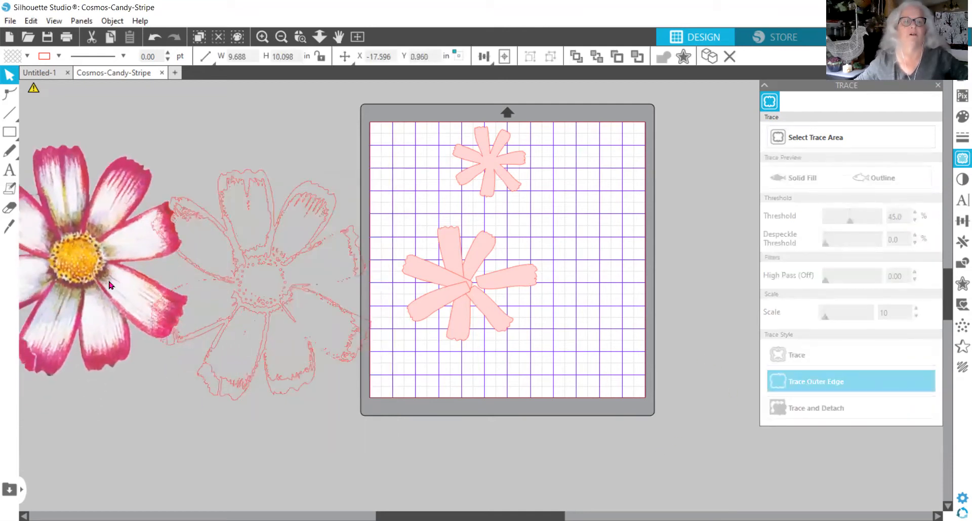
{"action": "left_click", "coordinate": [286, 257]}
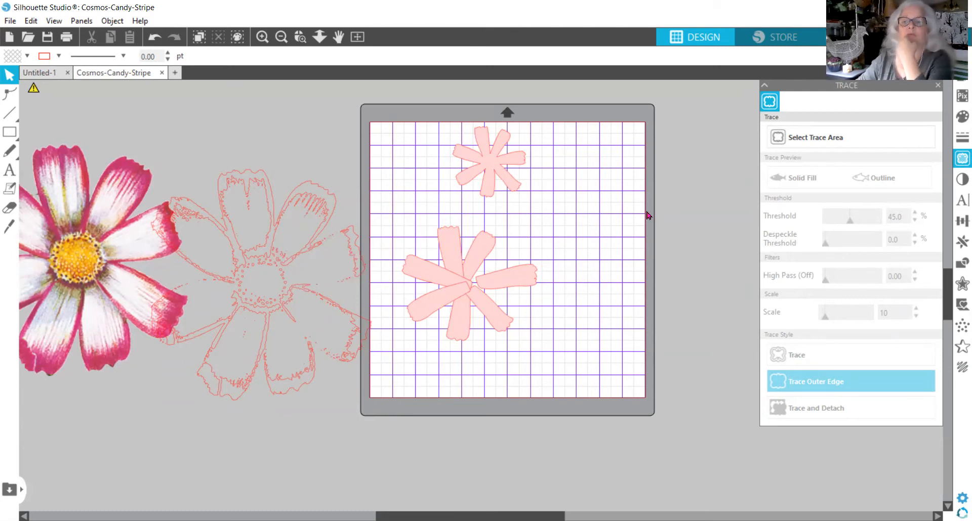
Simplify the points of the traced flower outline, and move the photo back partly over it.
{"action": "left_click", "coordinate": [334, 201]}
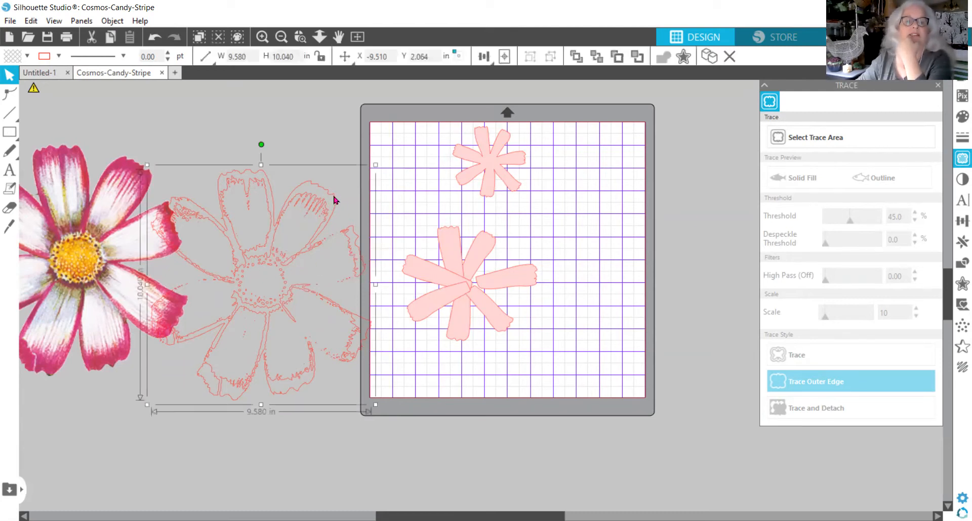
{"action": "double_click", "coordinate": [333, 201]}
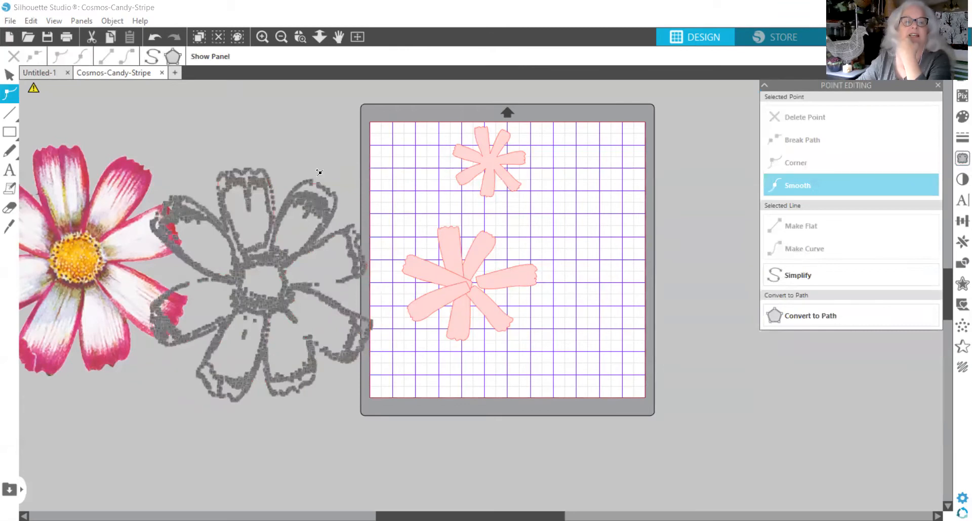
{"action": "left_click", "coordinate": [788, 279]}
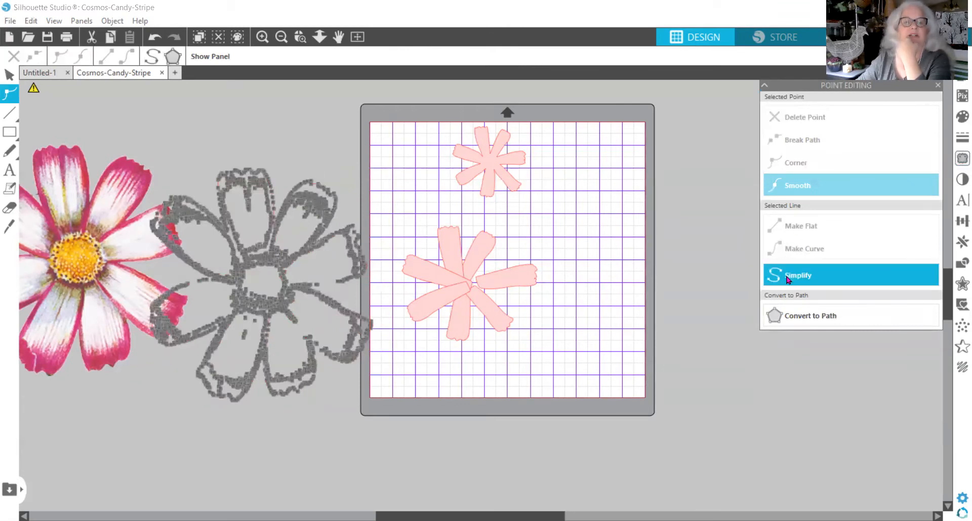
{"action": "left_click", "coordinate": [315, 158]}
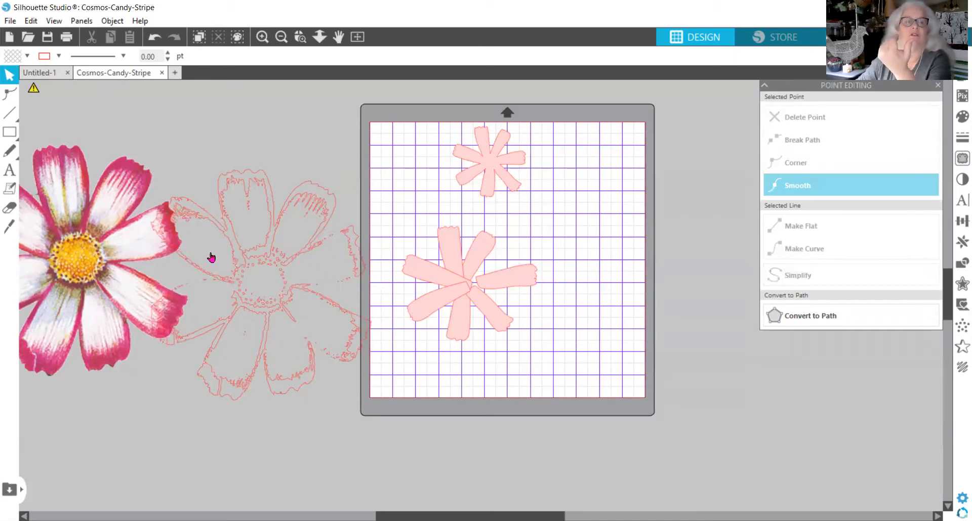
{"action": "mouse_move", "coordinate": [103, 204]}
{"action": "left_mouse_down"}
{"action": "mouse_move", "coordinate": [296, 185]}
{"action": "mouse_move", "coordinate": [257, 217]}
{"action": "mouse_move", "coordinate": [231, 189]}
{"action": "mouse_move", "coordinate": [235, 177]}
{"action": "left_mouse_up"}
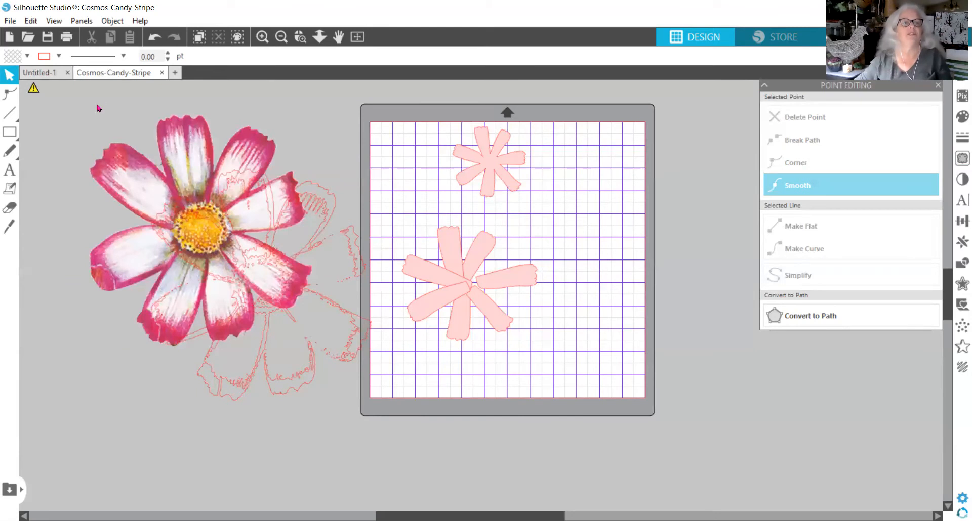
Try to open a photo from the summer folder, starting from the Untitled-1 document.
{"action": "left_click", "coordinate": [47, 74]}
{"action": "scroll", "coordinate": [187, 189], "scroll_direction": "down", "scroll_amount": 3}
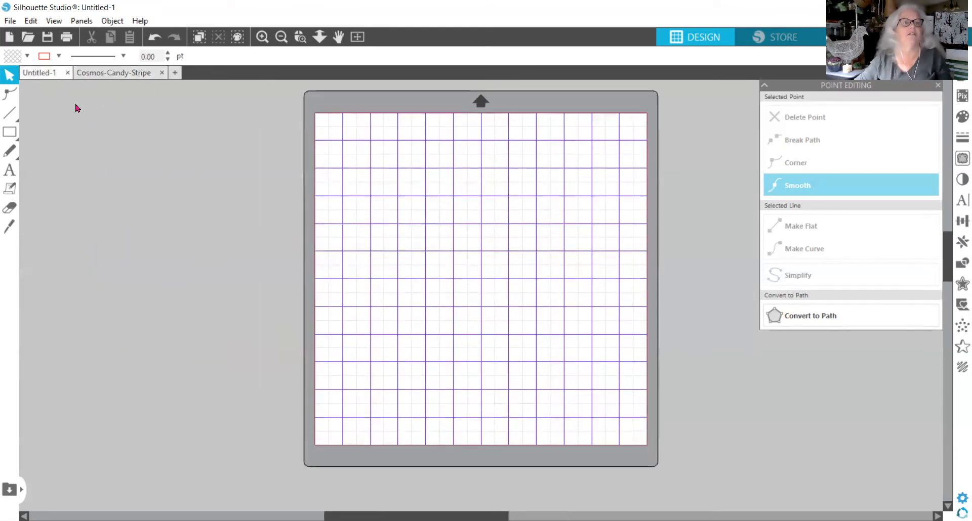
{"action": "left_click", "coordinate": [11, 21]}
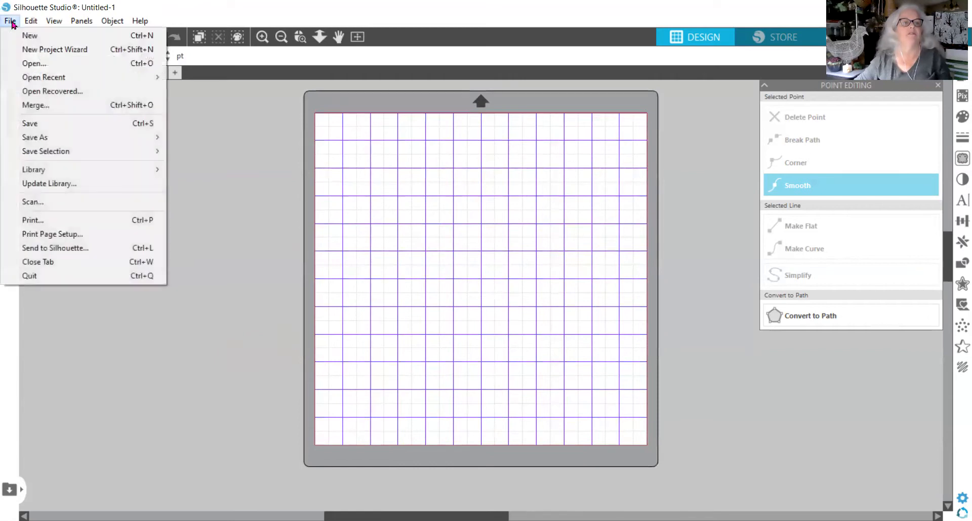
{"action": "left_click", "coordinate": [27, 65]}
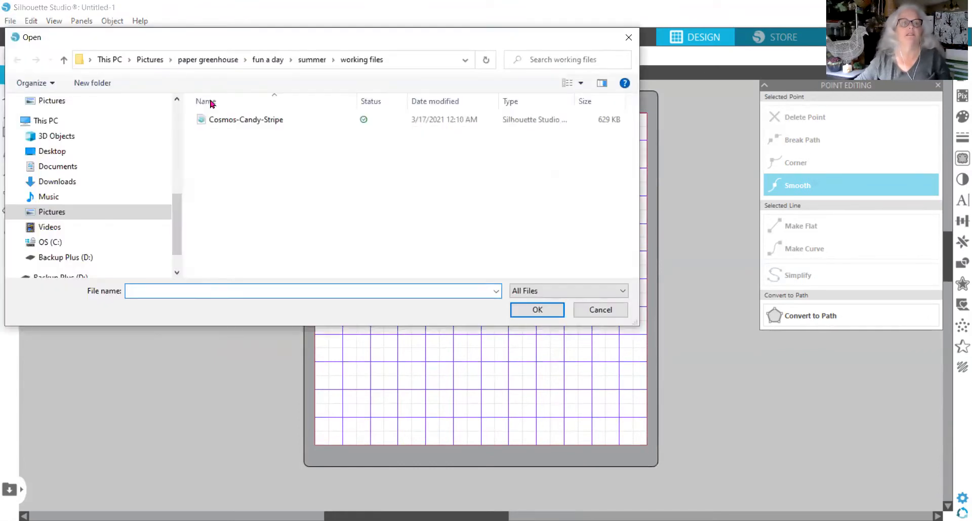
{"action": "left_click", "coordinate": [308, 60]}
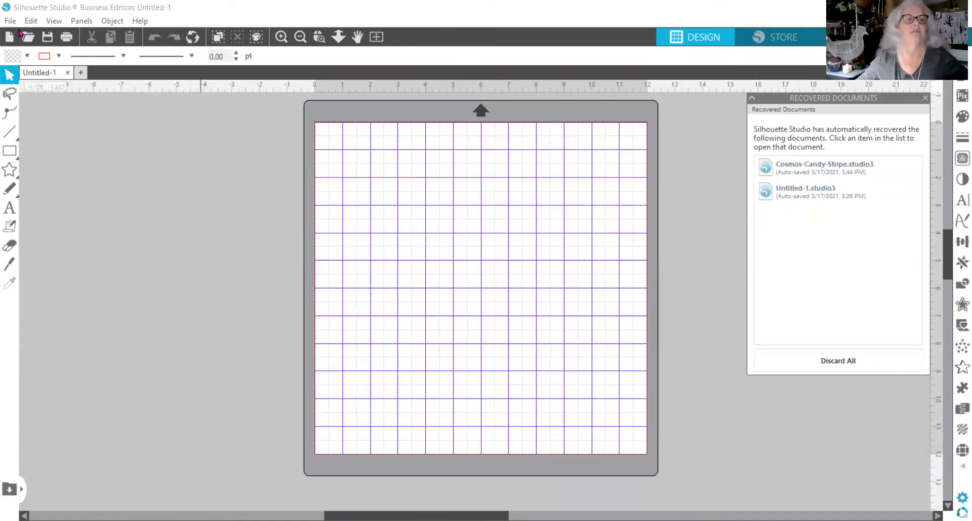
Open the Cosmos-Sensation-Blend6 image from the summer folder.
{"action": "left_click", "coordinate": [9, 21]}
{"action": "left_click", "coordinate": [40, 67]}
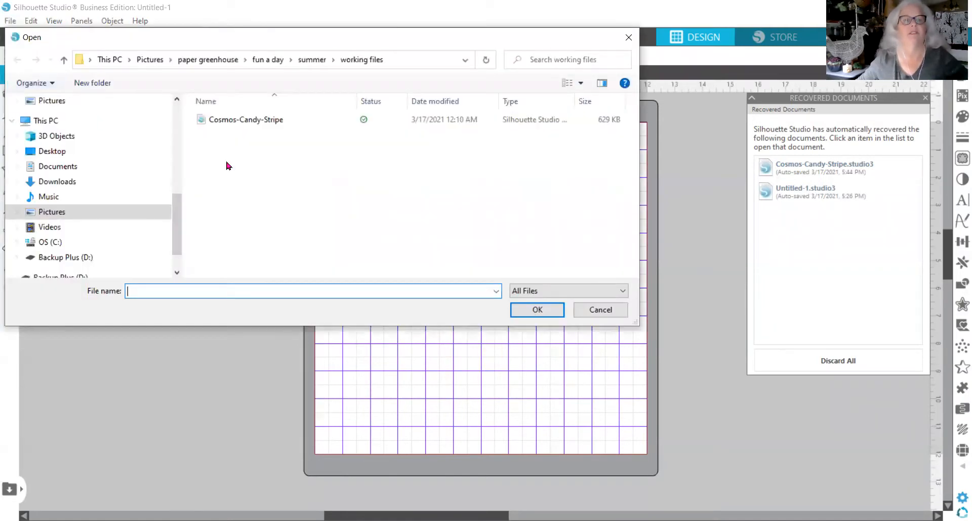
{"action": "left_click", "coordinate": [305, 64]}
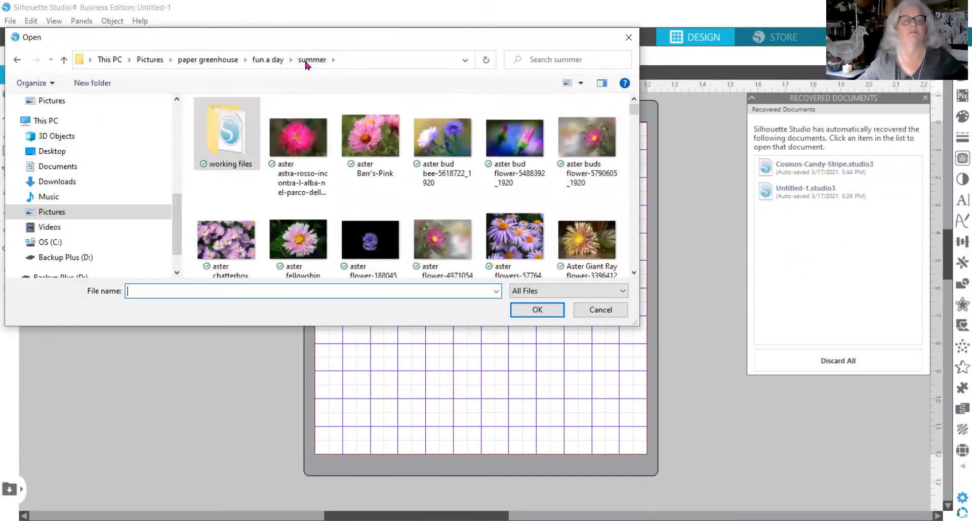
{"action": "scroll", "coordinate": [449, 206], "scroll_direction": "down", "scroll_amount": 1}
{"action": "scroll", "coordinate": [449, 207], "scroll_direction": "down", "scroll_amount": 2}
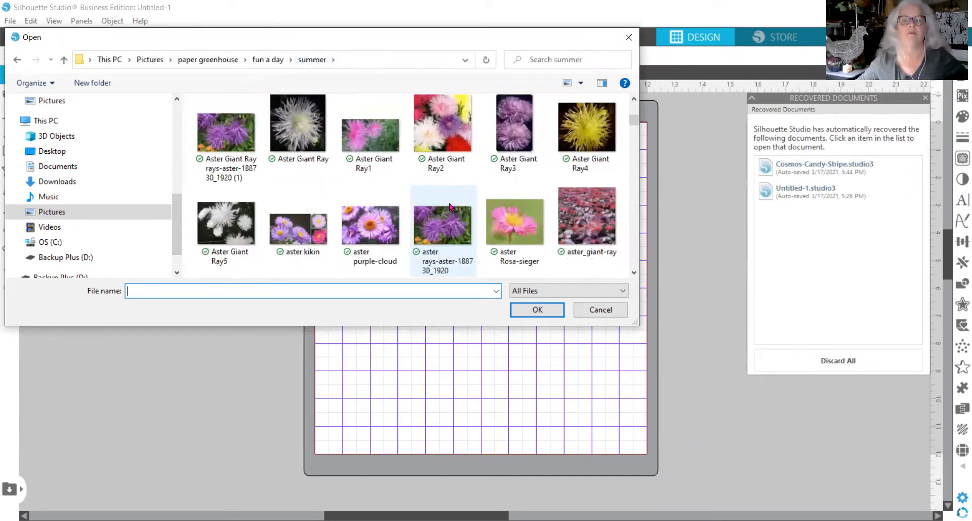
{"action": "scroll", "coordinate": [450, 206], "scroll_direction": "down", "scroll_amount": 3}
{"action": "scroll", "coordinate": [449, 206], "scroll_direction": "down", "scroll_amount": 2}
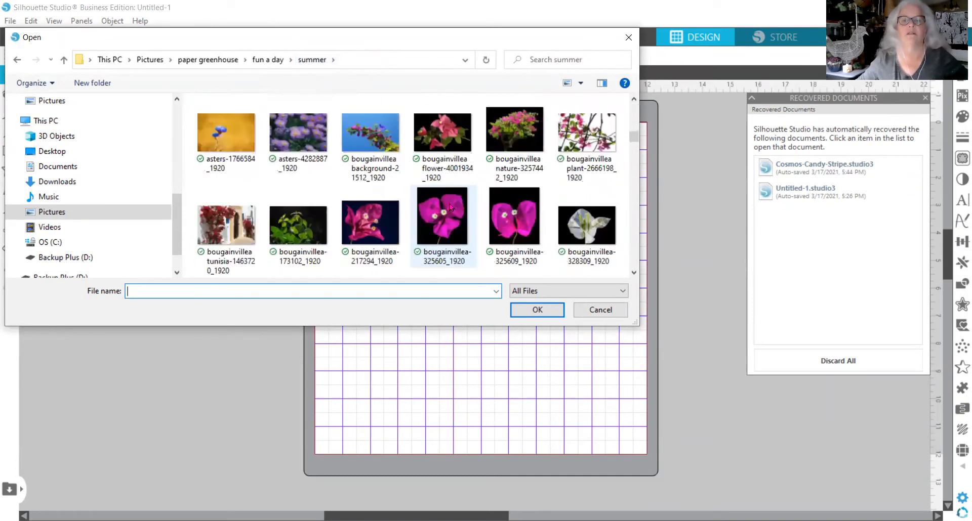
{"action": "scroll", "coordinate": [449, 207], "scroll_direction": "down", "scroll_amount": 3}
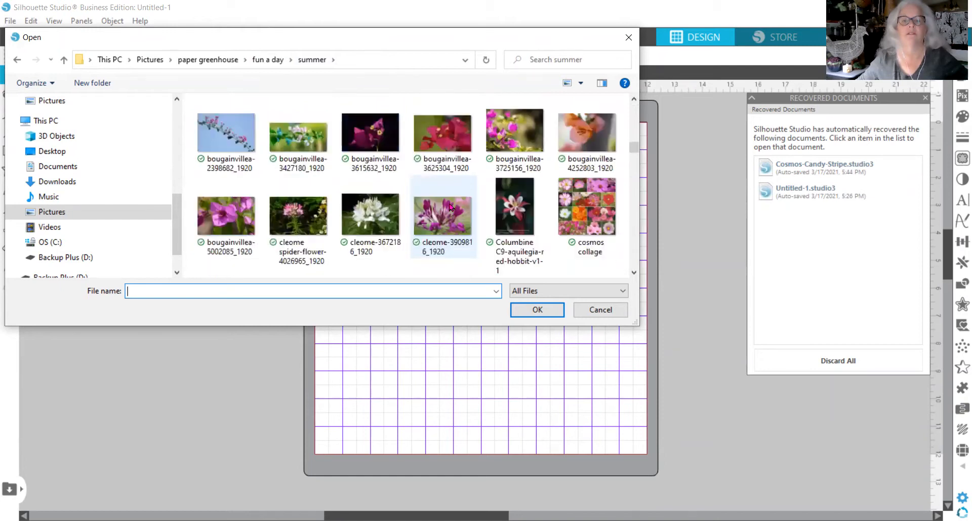
{"action": "scroll", "coordinate": [449, 207], "scroll_direction": "down", "scroll_amount": 2}
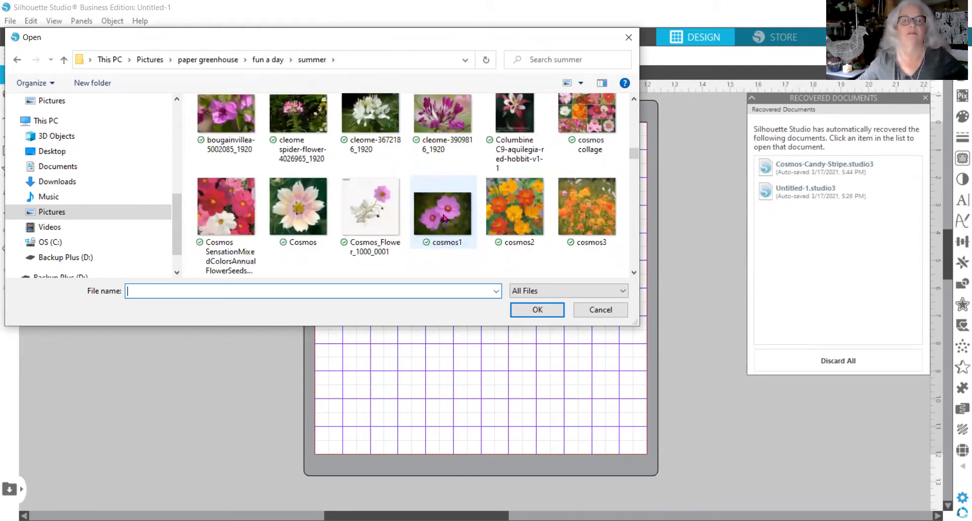
{"action": "scroll", "coordinate": [418, 233], "scroll_direction": "down", "scroll_amount": 2}
{"action": "scroll", "coordinate": [418, 233], "scroll_direction": "down", "scroll_amount": 2}
{"action": "scroll", "coordinate": [418, 232], "scroll_direction": "down", "scroll_amount": 2}
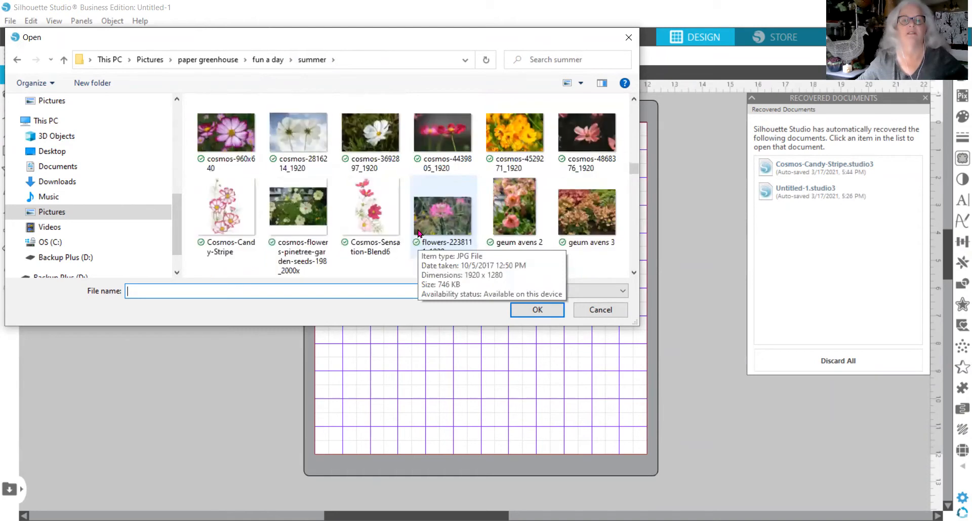
{"action": "left_click", "coordinate": [367, 219]}
{"action": "double_click", "coordinate": [367, 219]}
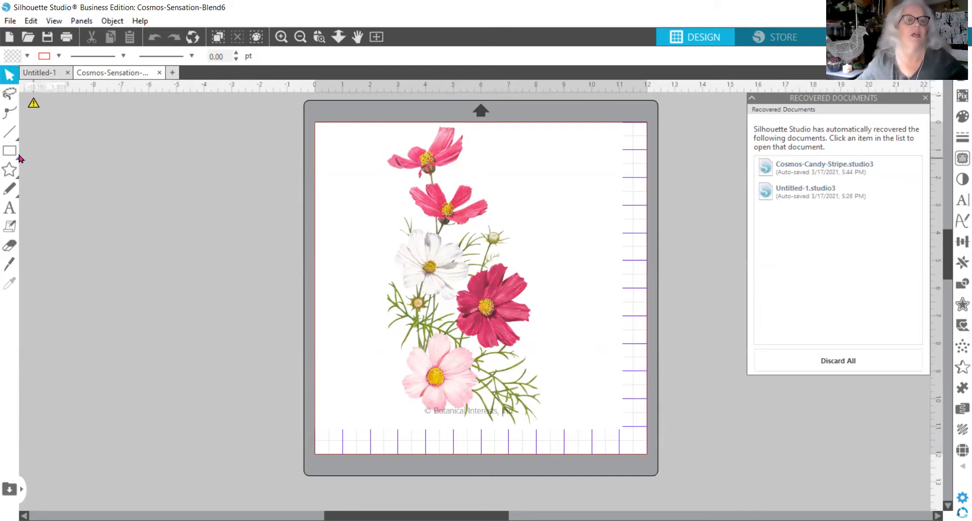
Draw a rectangle about 14.13 in wide by 5.05 in high across the upper part of the cosmos image.
{"action": "left_click", "coordinate": [373, 156]}
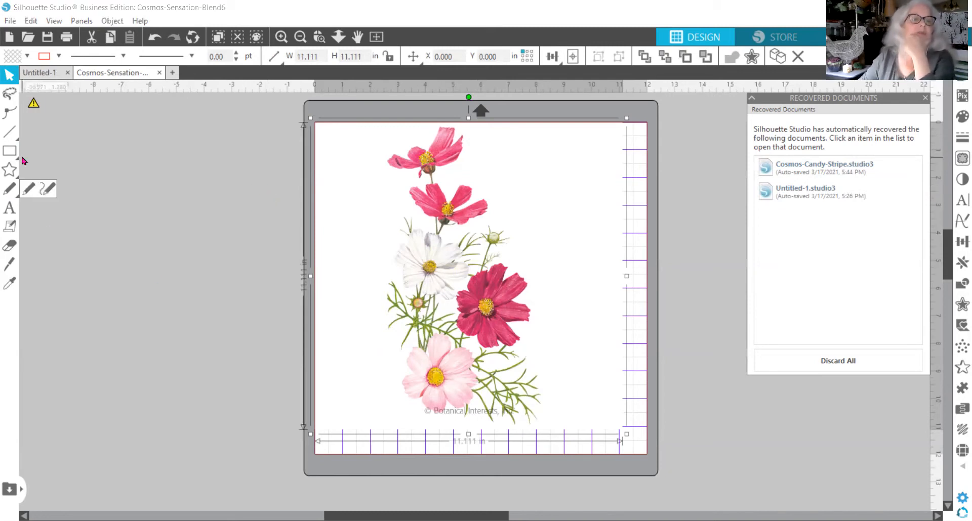
{"action": "left_click", "coordinate": [9, 150]}
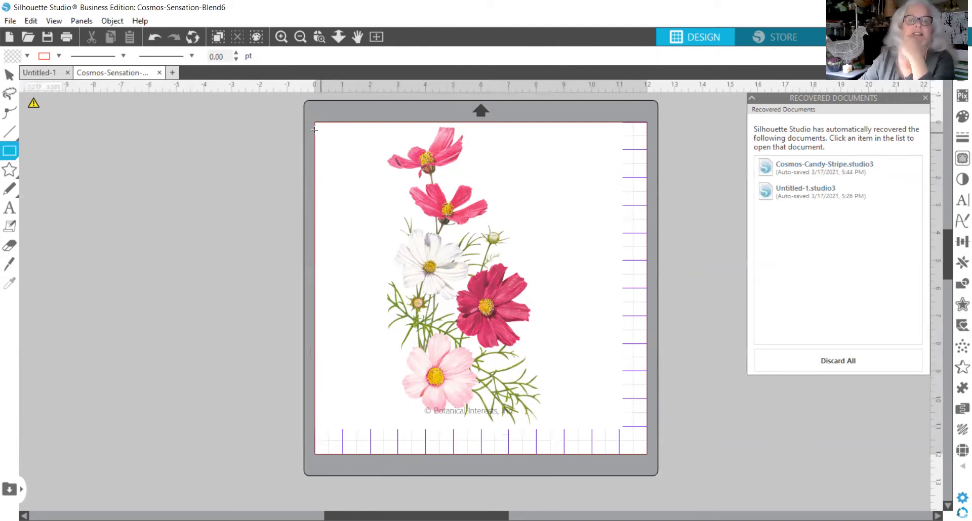
{"action": "left_click_drag", "start_coordinate": [274, 120], "coordinate": [282, 234]}
{"action": "mouse_move", "coordinate": [335, 269]}
{"action": "left_mouse_down"}
{"action": "mouse_move", "coordinate": [636, 329]}
{"action": "mouse_move", "coordinate": [669, 276]}
{"action": "mouse_move", "coordinate": [655, 249]}
{"action": "mouse_move", "coordinate": [663, 284]}
{"action": "mouse_move", "coordinate": [673, 259]}
{"action": "left_mouse_up"}
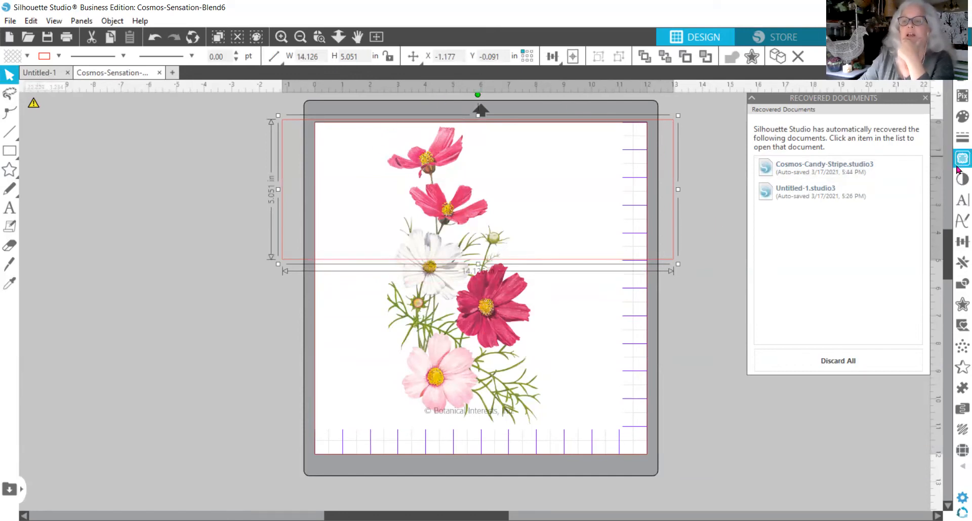
Subtract the rectangle from the cosmos image, and move the remaining piece up to about X 0.48 in, Y 1.81 in.
{"action": "left_click", "coordinate": [962, 119]}
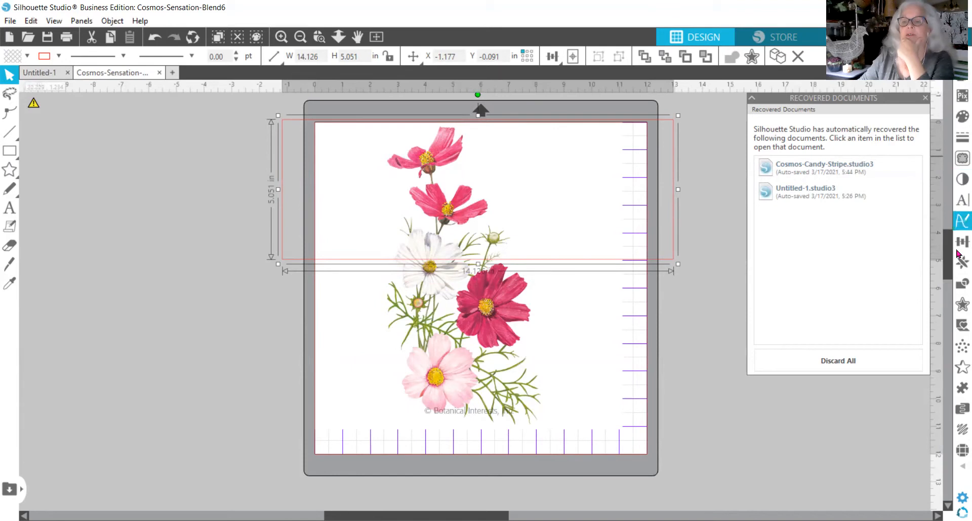
{"action": "left_click", "coordinate": [957, 286]}
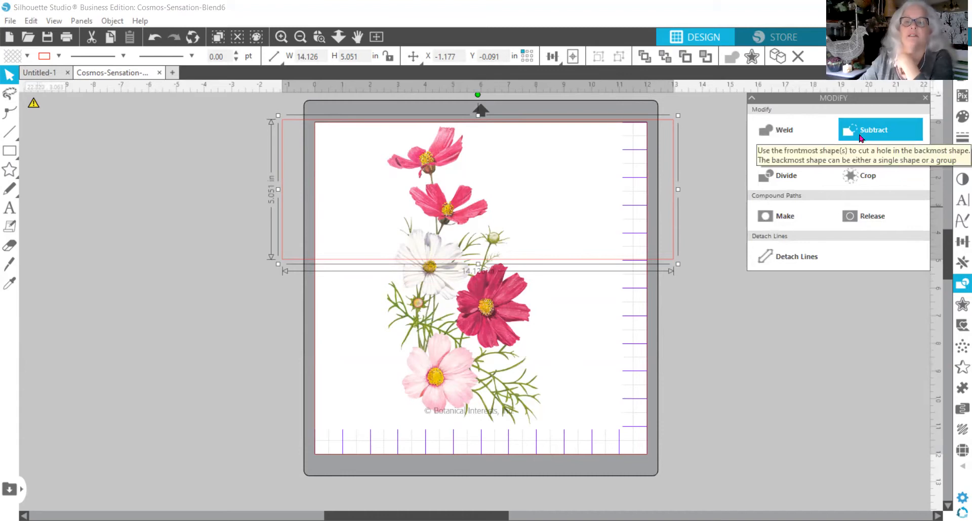
{"action": "left_click", "coordinate": [245, 123]}
{"action": "left_click_drag", "start_coordinate": [245, 123], "coordinate": [689, 424]}
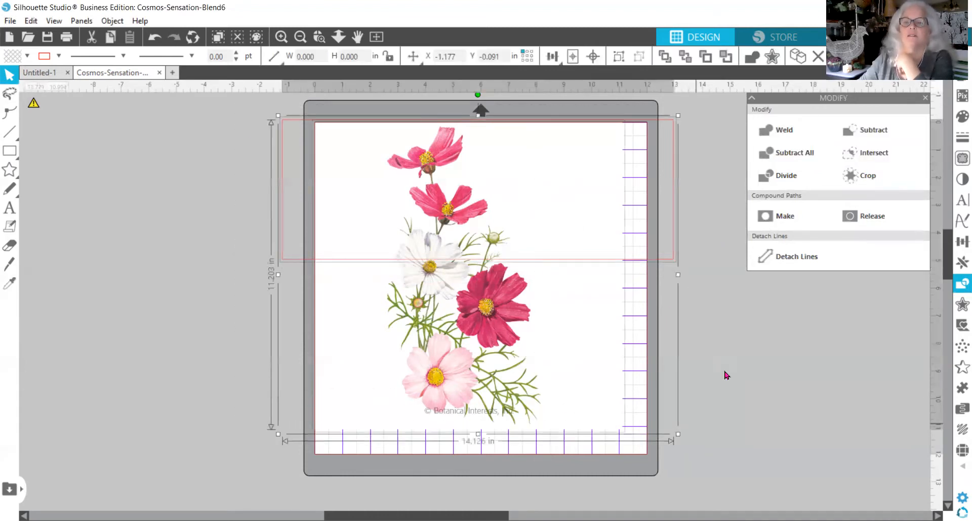
{"action": "left_click", "coordinate": [844, 132]}
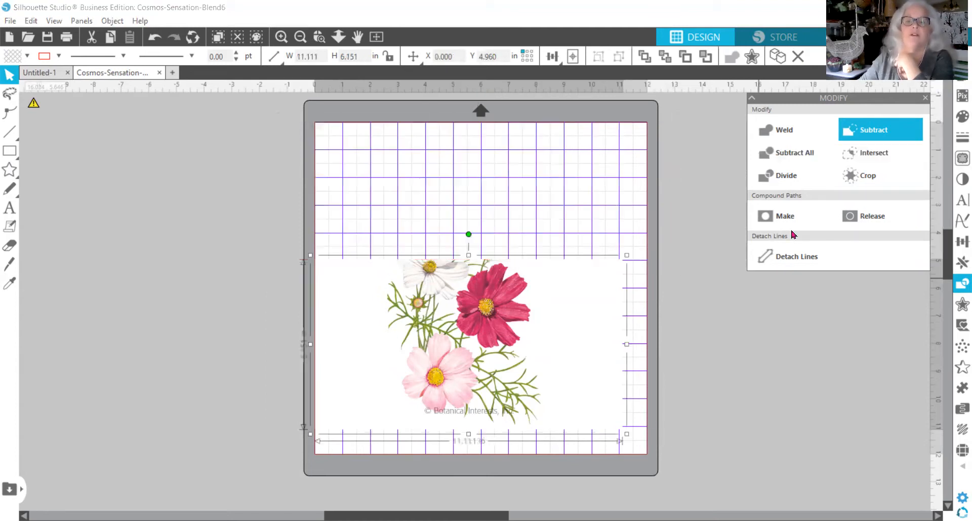
{"action": "left_click_drag", "start_coordinate": [566, 399], "coordinate": [578, 312]}
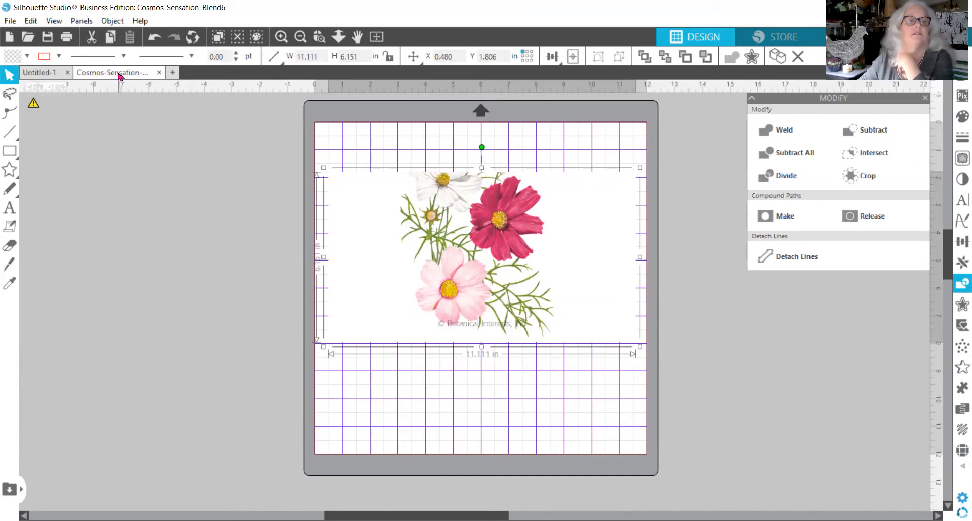
{"action": "left_click", "coordinate": [49, 74]}
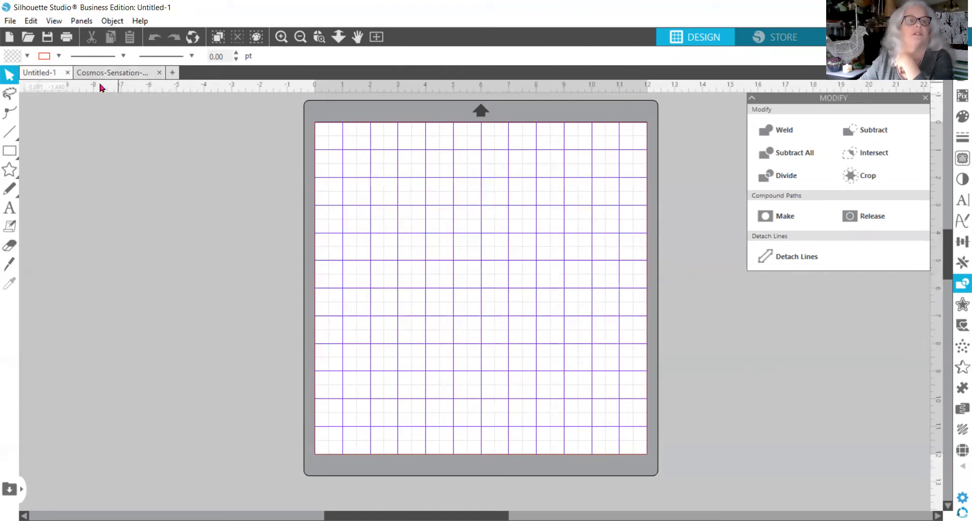
{"action": "left_click", "coordinate": [132, 73]}
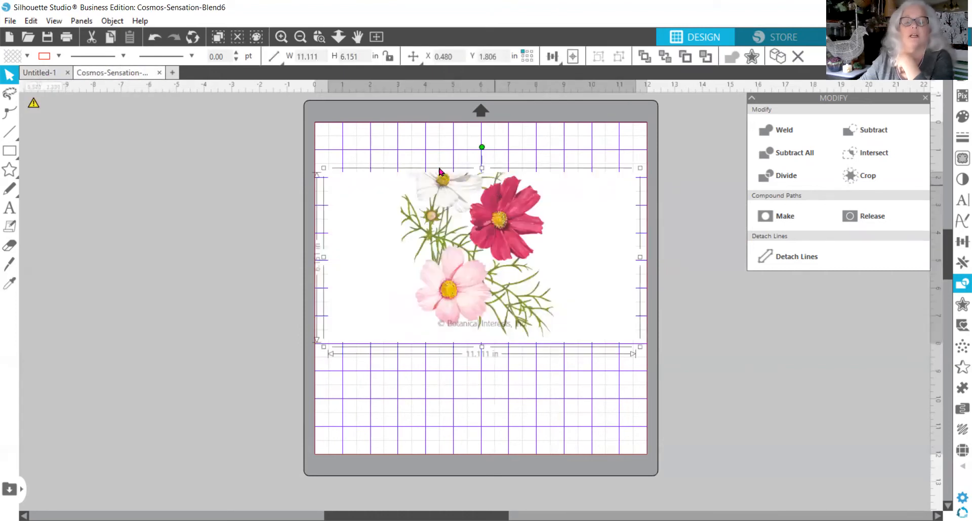
Subtract a rectangle about 5.58 in wide by 8.85 in high from the left part of the image, and move the remaining piece left.
{"action": "left_click", "coordinate": [17, 154]}
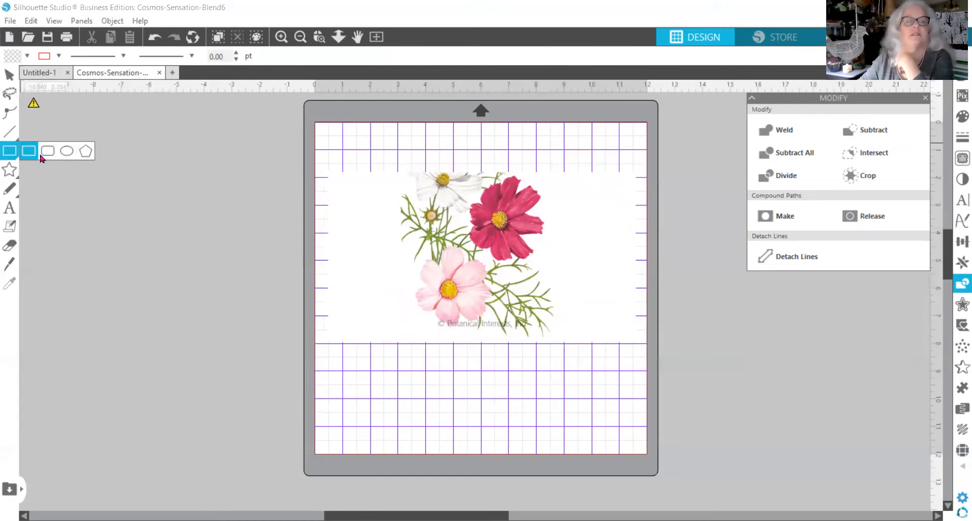
{"action": "left_click_drag", "start_coordinate": [314, 147], "coordinate": [466, 393]}
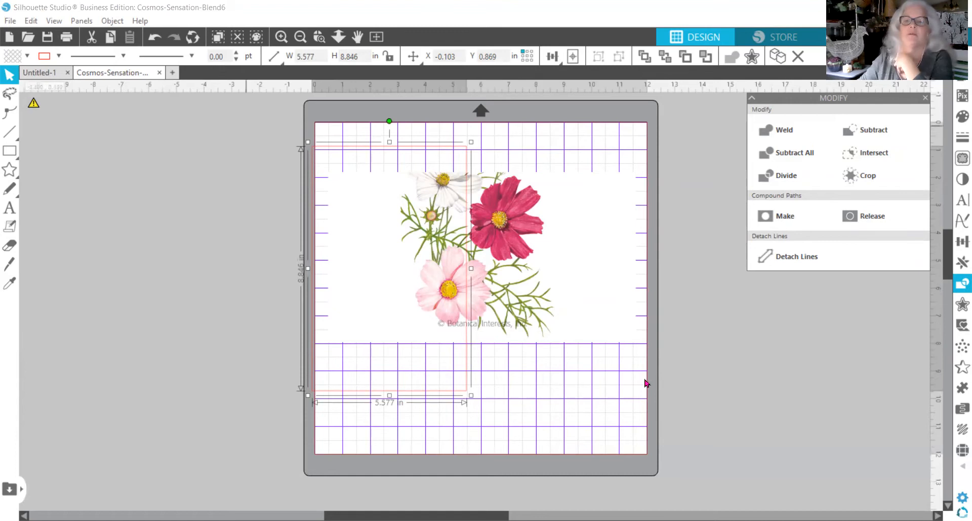
{"action": "key", "text": "ctrl+a"}
{"action": "left_click", "coordinate": [854, 131]}
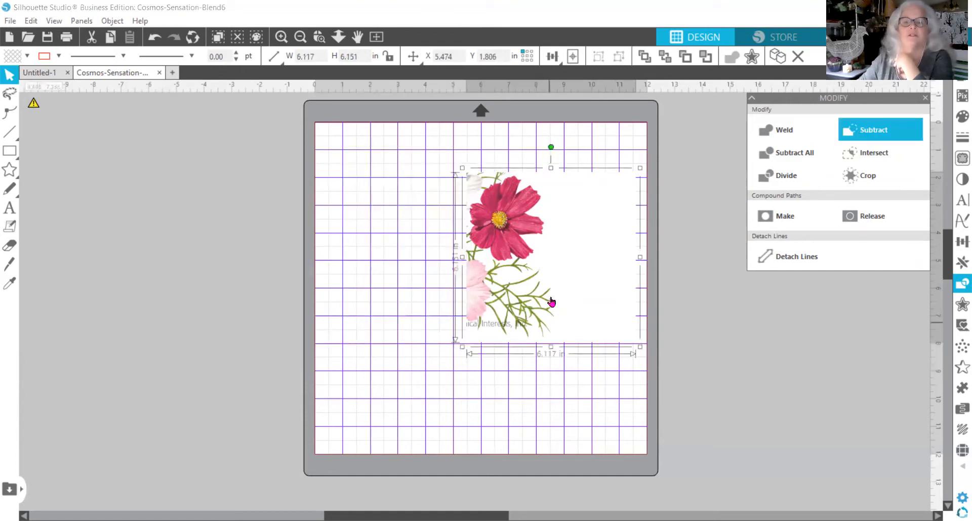
{"action": "left_click_drag", "start_coordinate": [551, 302], "coordinate": [440, 304]}
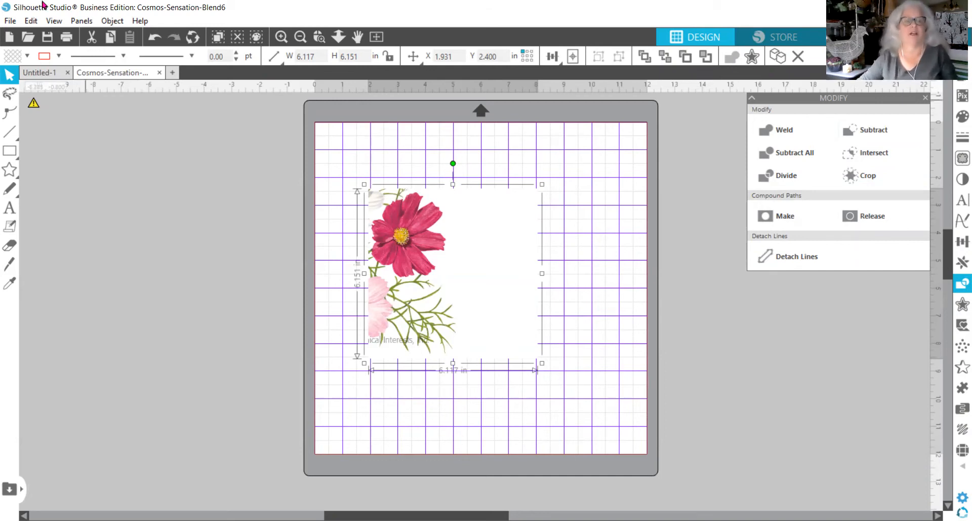
Close the Cosmos-Sensation-Blend6 document without saving its changes.
{"action": "left_click", "coordinate": [158, 72]}
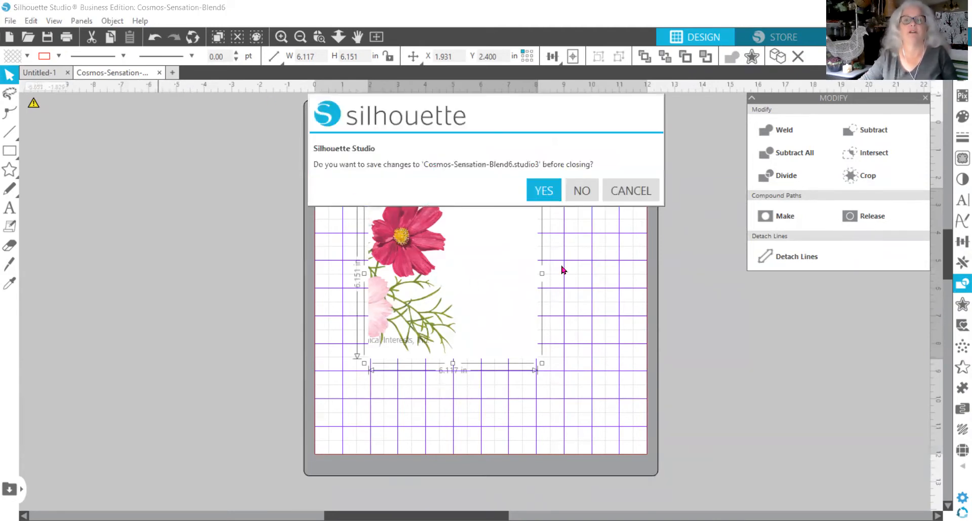
{"action": "left_click", "coordinate": [582, 191]}
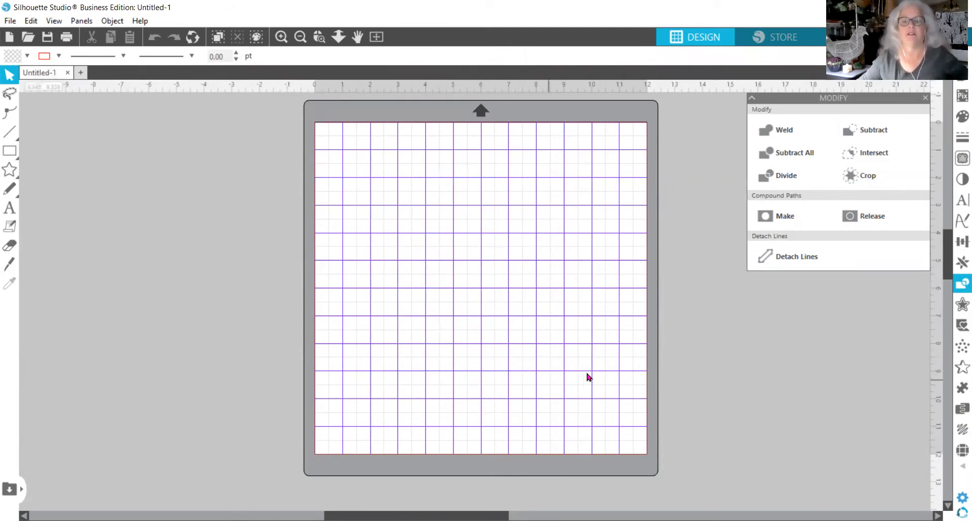
Open the Monochrome Leaves of Ginko Biloba image from the trace tool folder on the Desktop.
{"action": "left_click", "coordinate": [12, 23]}
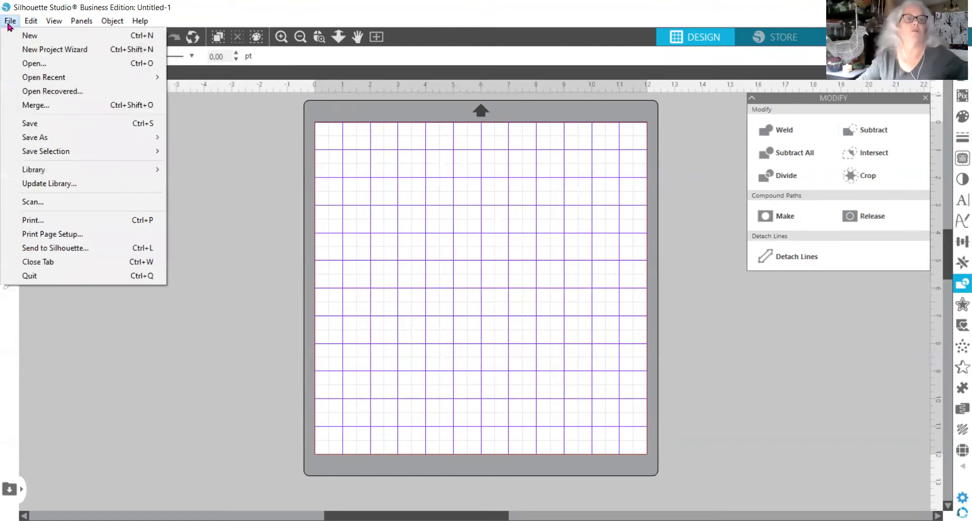
{"action": "left_click", "coordinate": [36, 62]}
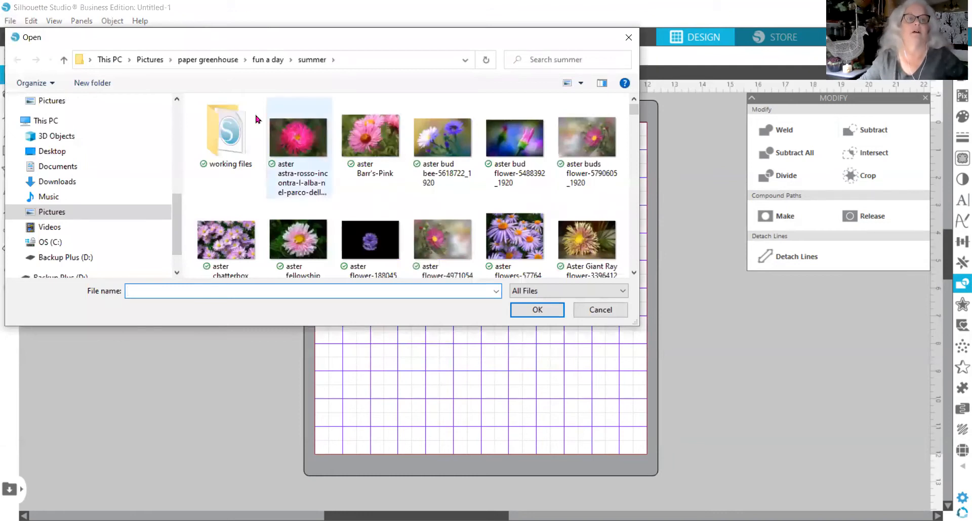
{"action": "scroll", "coordinate": [77, 121], "scroll_direction": "up", "scroll_amount": 6}
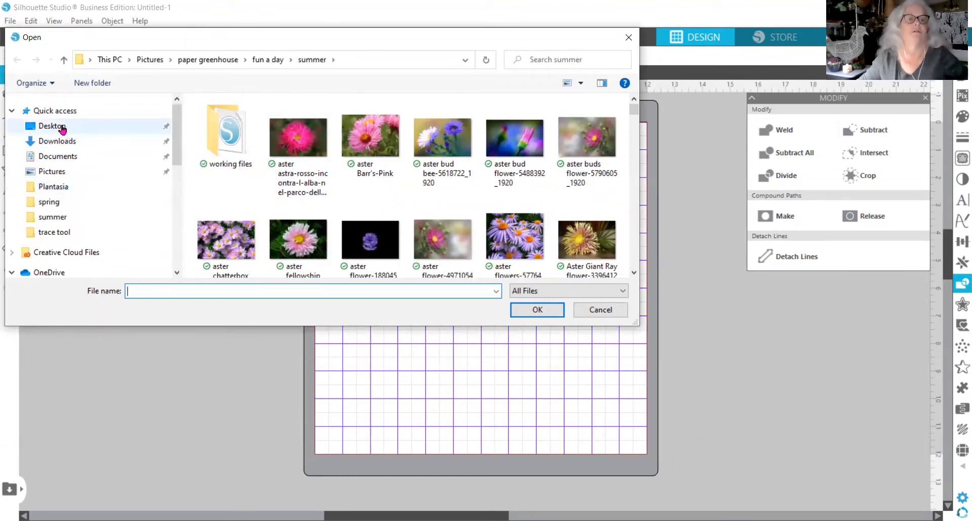
{"action": "left_click", "coordinate": [61, 126]}
{"action": "double_click", "coordinate": [250, 133]}
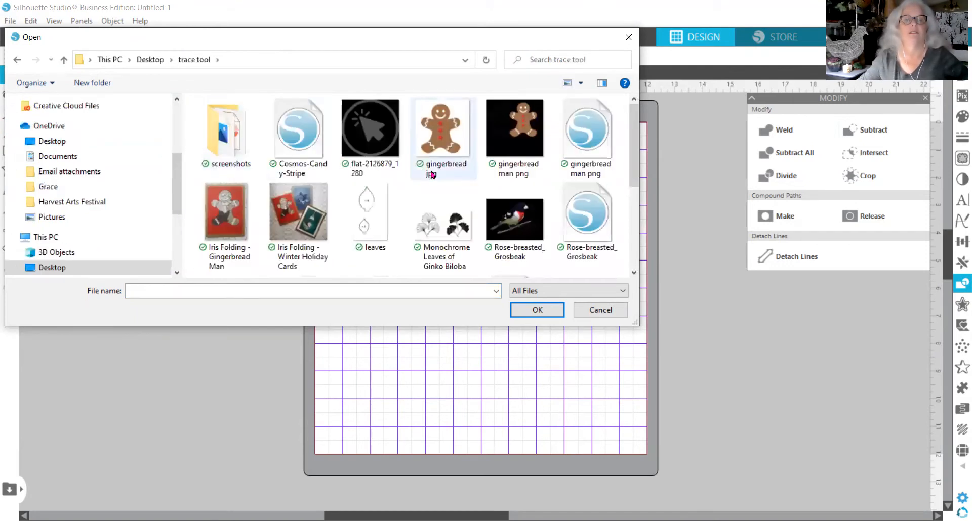
{"action": "double_click", "coordinate": [443, 233]}
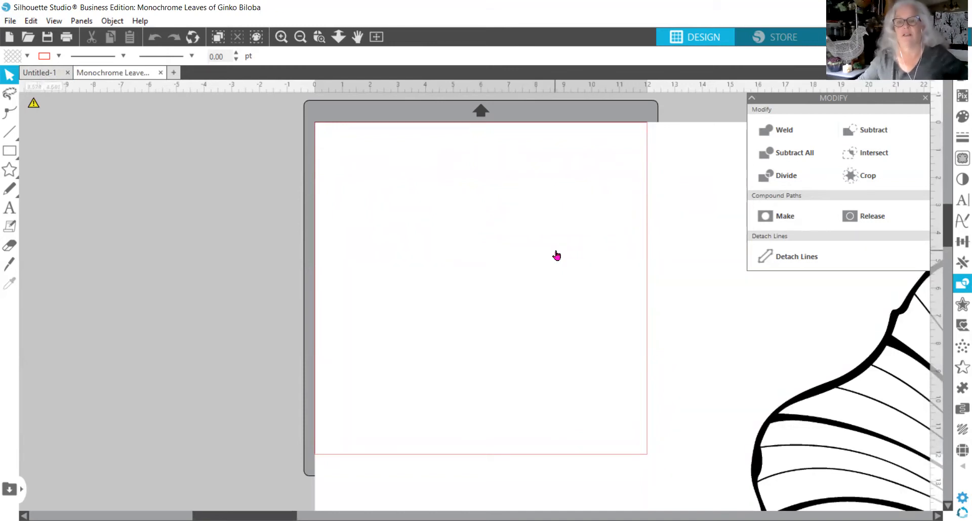
Select the oversized ginkgo leaves image, lock its aspect ratio and set its width to 12 in.
{"action": "mouse_move", "coordinate": [33, 105]}
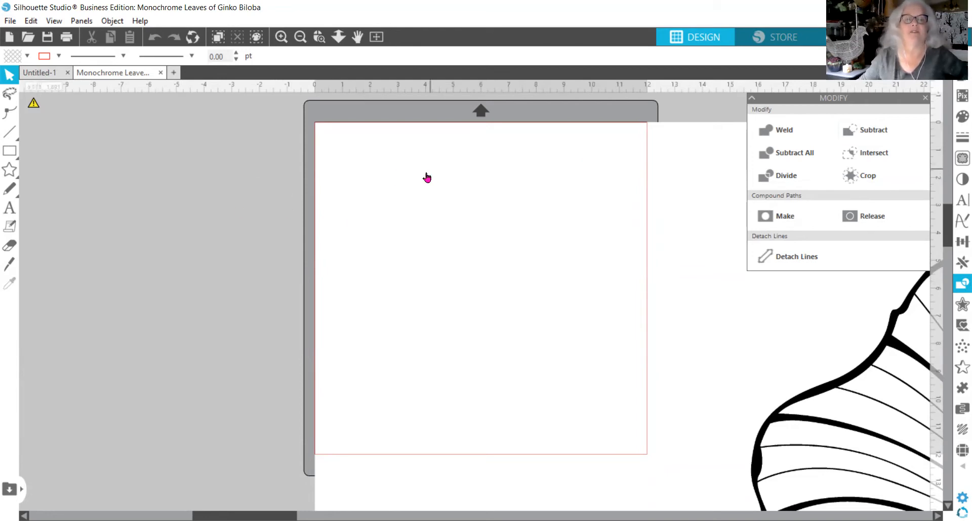
{"action": "left_click", "coordinate": [670, 204]}
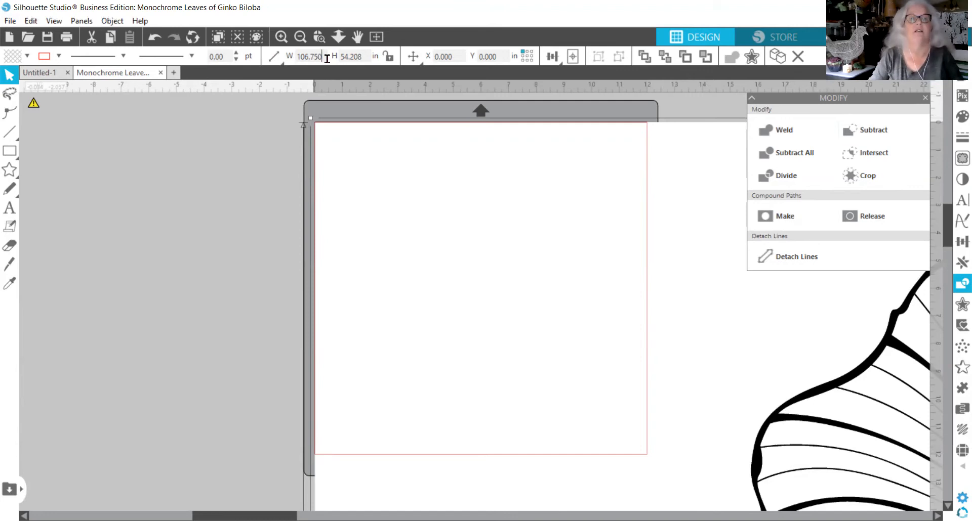
{"action": "key", "text": "BackSpace"}
{"action": "key", "text": "BackSpace"}
{"action": "key", "text": "BackSpace"}
{"action": "key", "text": "BackSpace"}
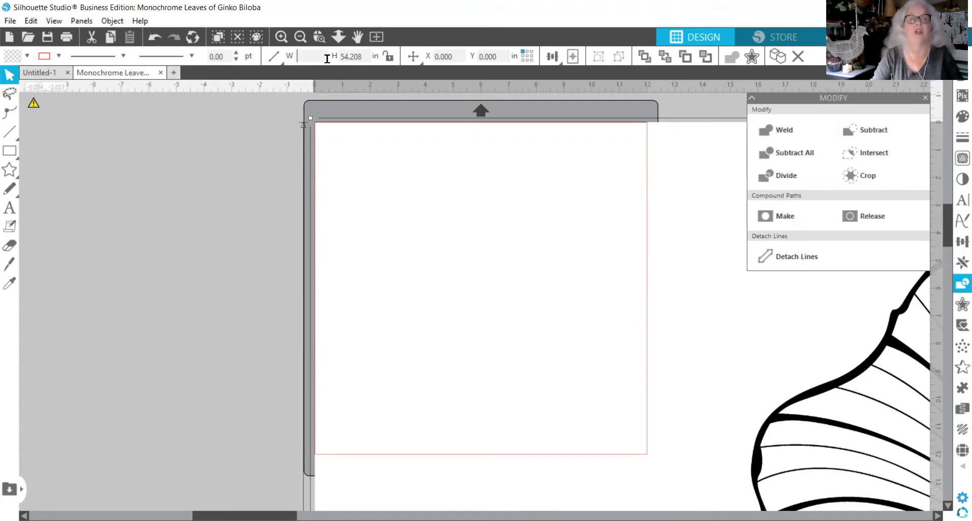
{"action": "type", "text": "12"}
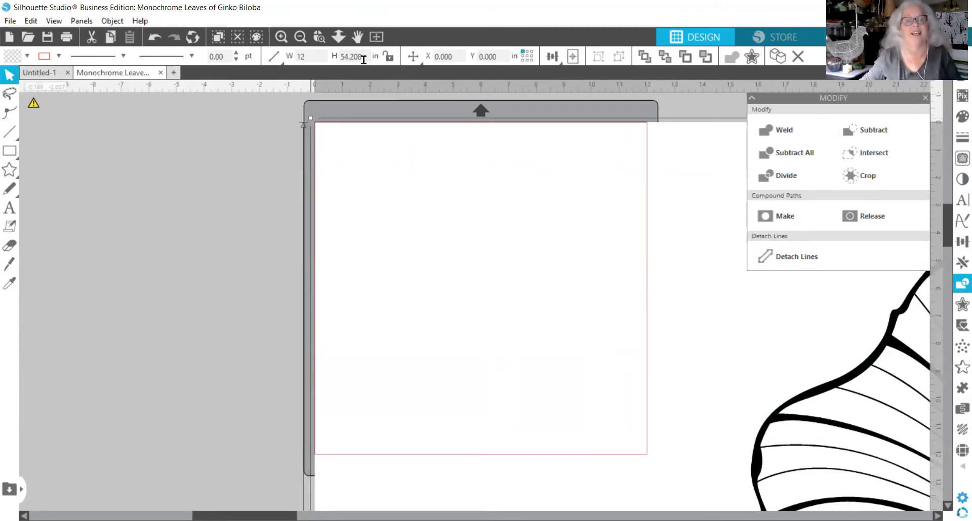
{"action": "left_click", "coordinate": [389, 56]}
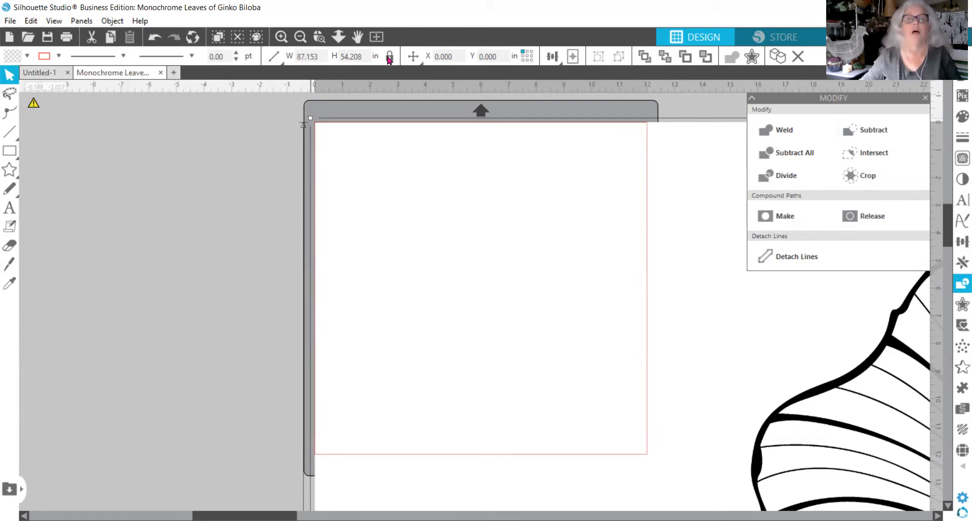
{"action": "left_click", "coordinate": [323, 56]}
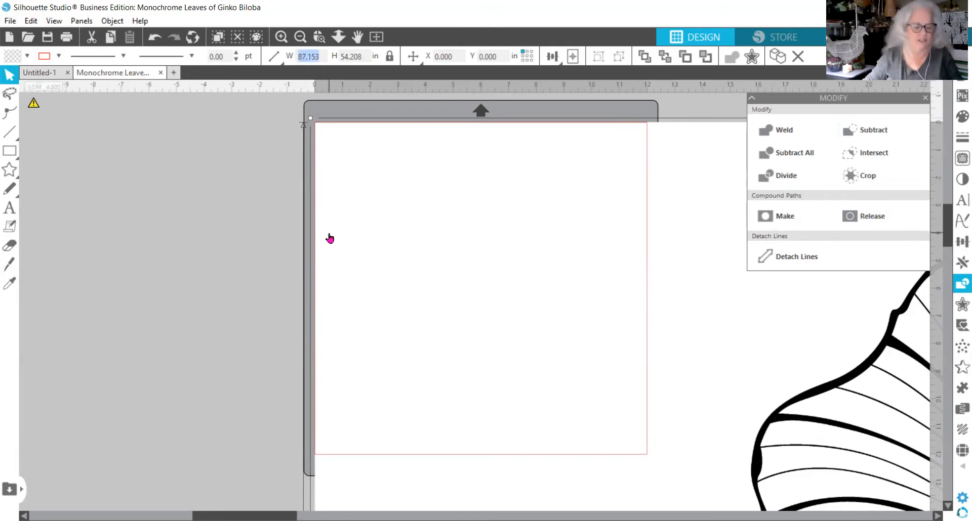
{"action": "type", "text": "12"}
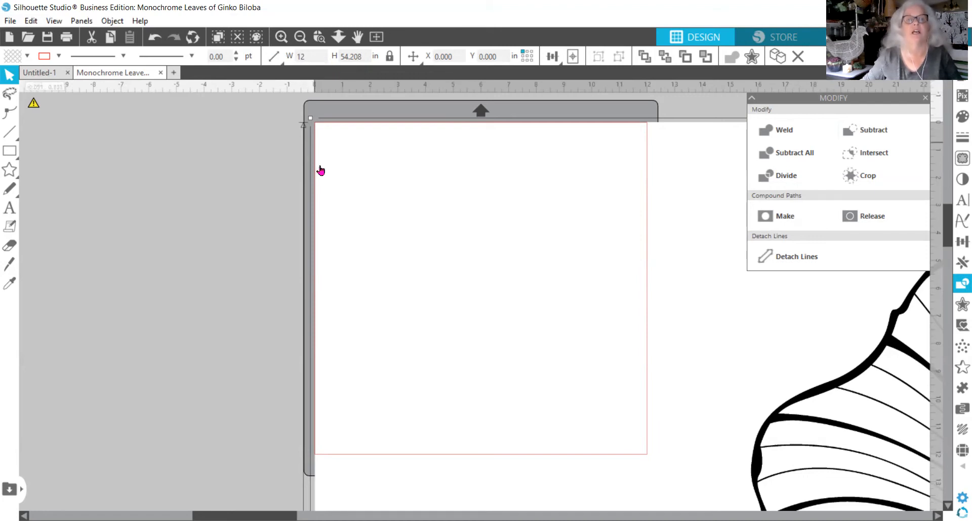
{"action": "key", "text": "Tab"}
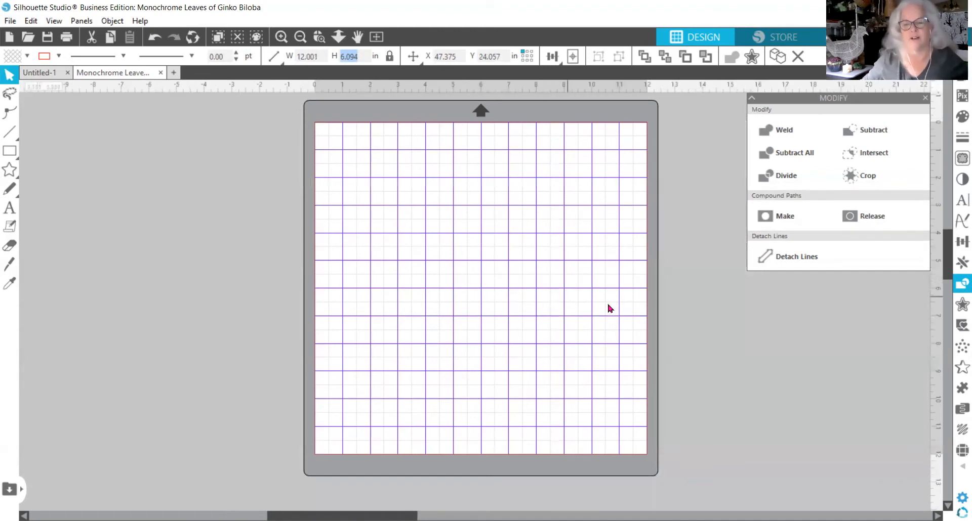
Look around the area below and to the right of the cutting mat for the resized ginkgo leaves image.
{"action": "scroll", "coordinate": [668, 316], "scroll_direction": "down", "scroll_amount": 1}
{"action": "scroll", "coordinate": [668, 316], "scroll_direction": "down", "scroll_amount": 10}
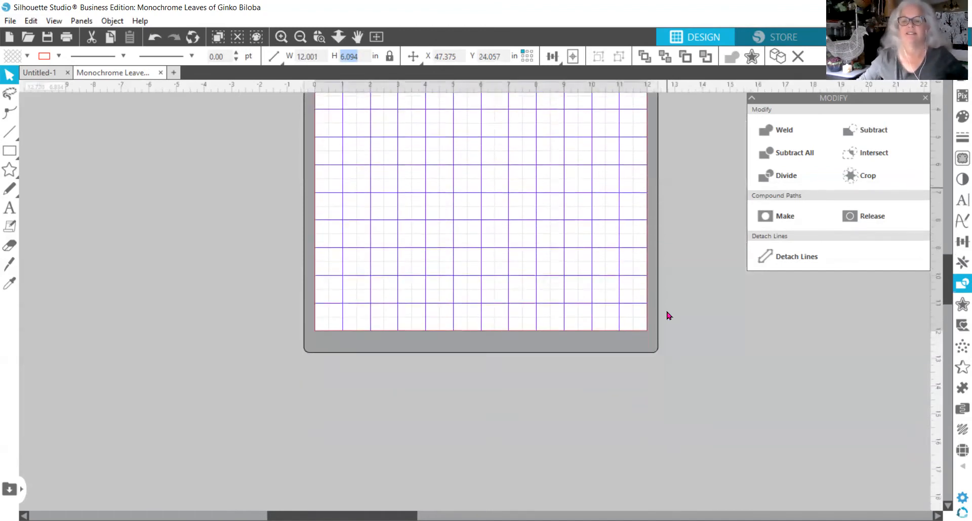
{"action": "scroll", "coordinate": [668, 316], "scroll_direction": "down", "scroll_amount": 8}
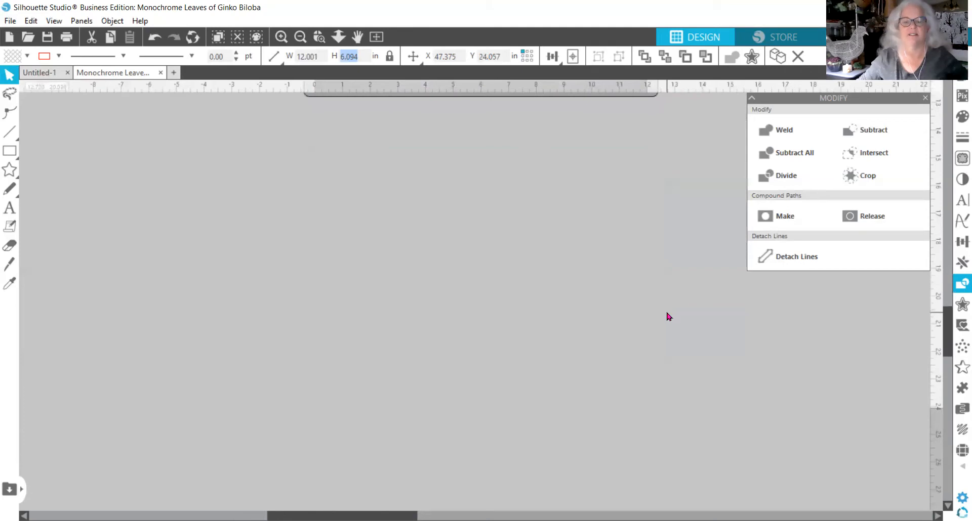
{"action": "scroll", "coordinate": [667, 320], "scroll_direction": "down", "scroll_amount": 4}
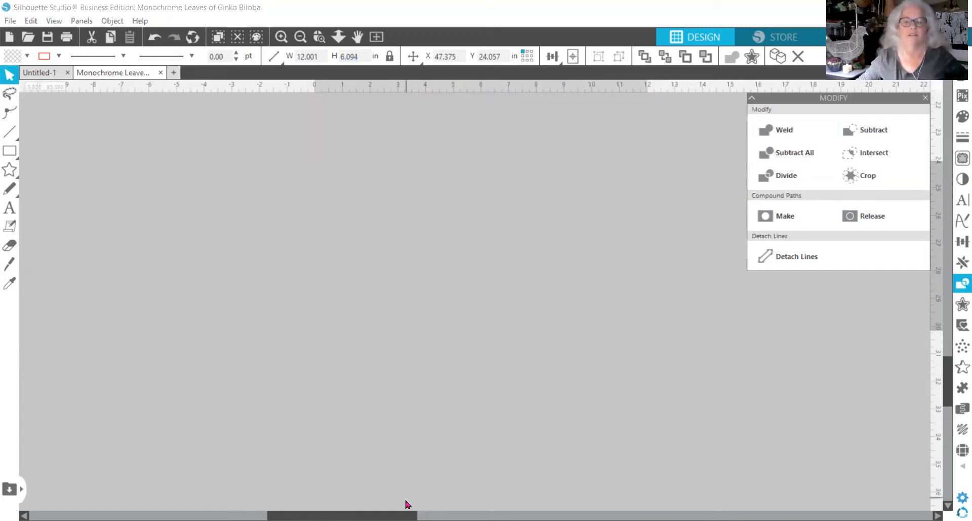
{"action": "left_click_drag", "start_coordinate": [398, 516], "coordinate": [488, 515]}
{"action": "scroll", "coordinate": [483, 417], "scroll_direction": "up", "scroll_amount": 15}
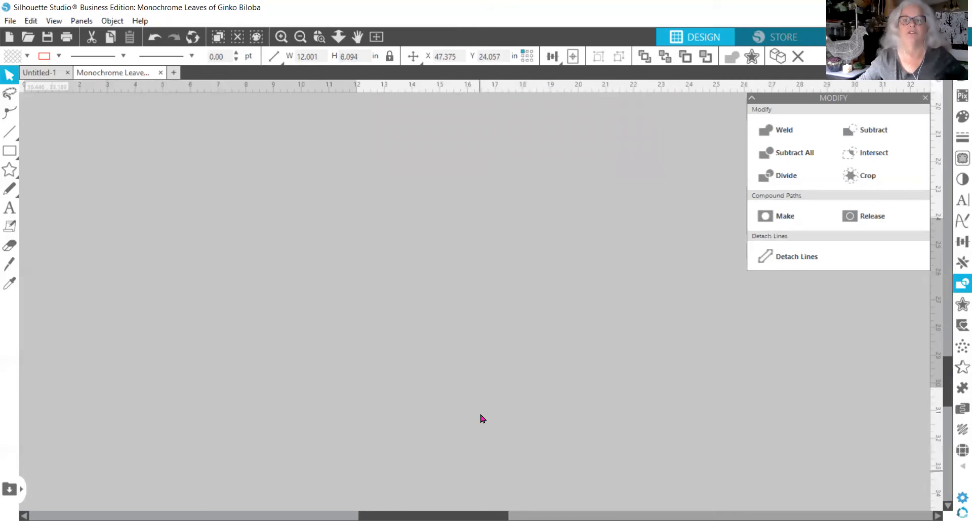
{"action": "scroll", "coordinate": [484, 412], "scroll_direction": "up", "scroll_amount": 3}
{"action": "scroll", "coordinate": [485, 412], "scroll_direction": "down", "scroll_amount": 3}
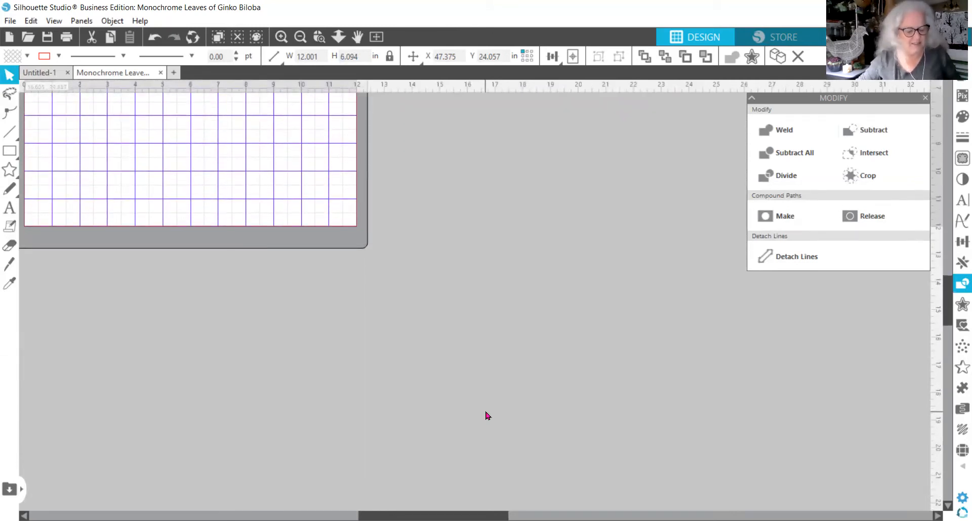
{"action": "key", "text": "i"}
{"action": "key", "text": "Escape"}
{"action": "scroll", "coordinate": [486, 405], "scroll_direction": "up", "scroll_amount": 6}
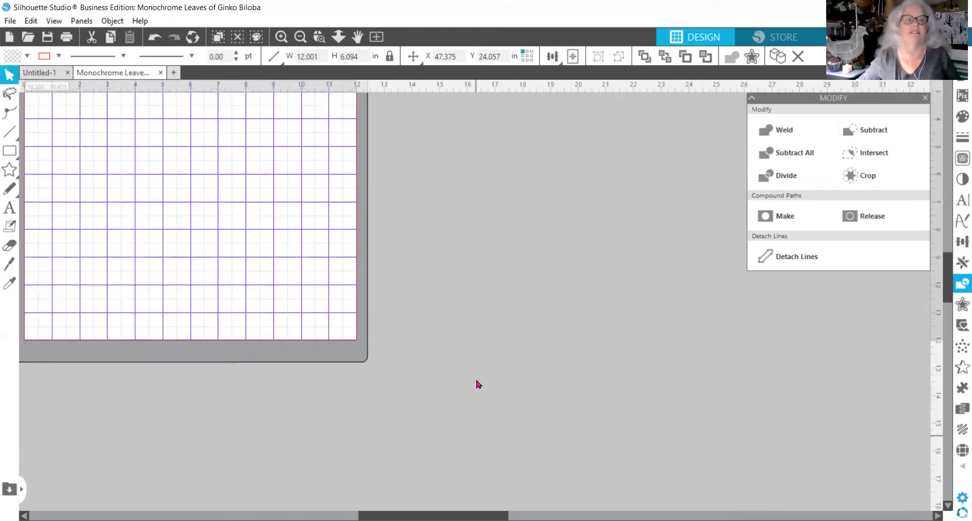
{"action": "left_click_drag", "start_coordinate": [479, 516], "coordinate": [422, 515]}
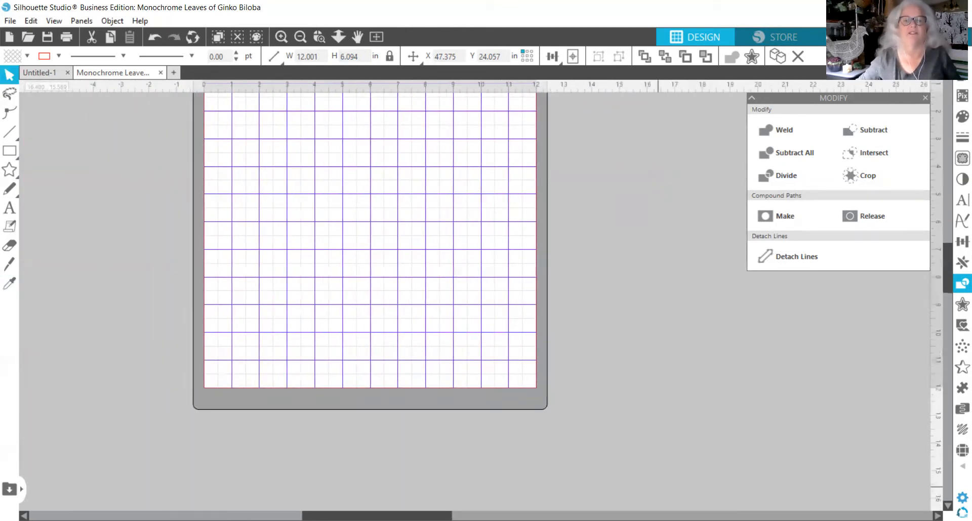
{"action": "scroll", "coordinate": [641, 327], "scroll_direction": "up", "scroll_amount": 2}
{"action": "key", "text": "i"}
{"action": "key", "text": "Escape"}
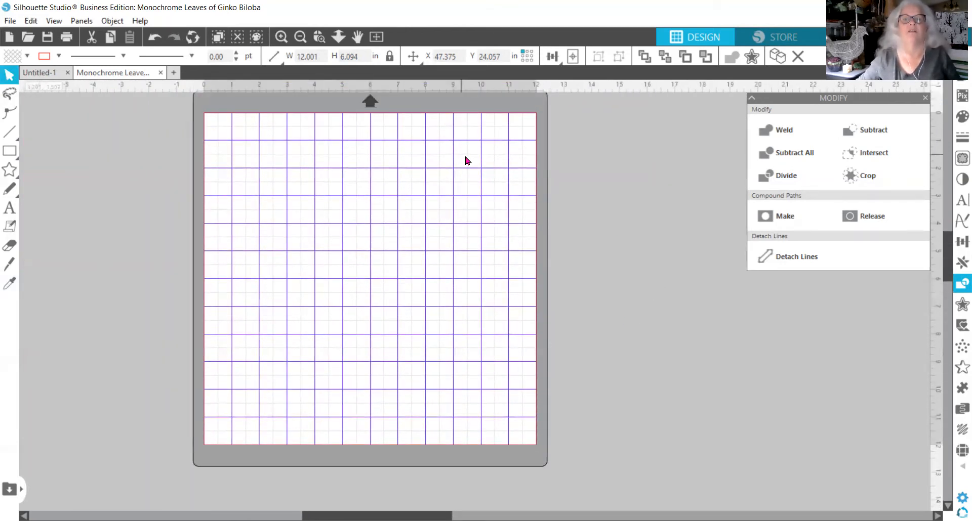
{"action": "scroll", "coordinate": [591, 167], "scroll_direction": "up", "scroll_amount": 1}
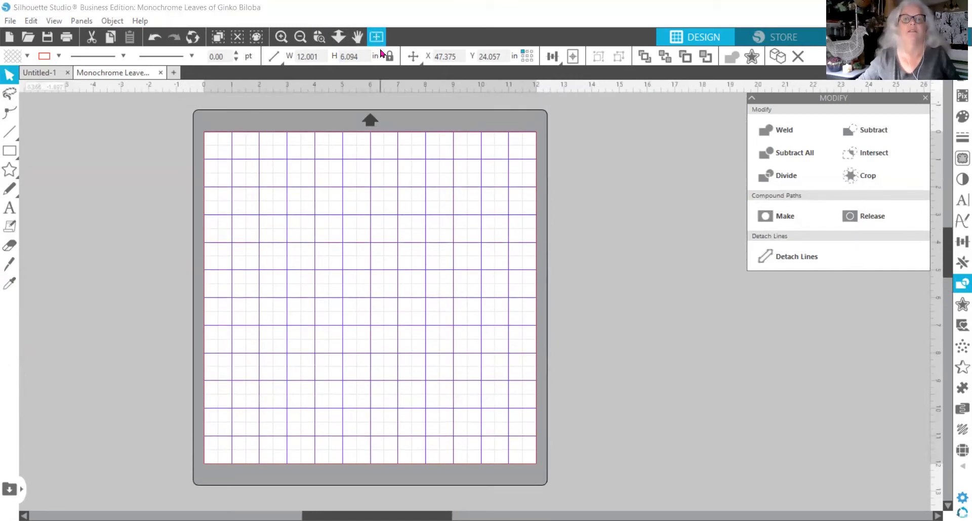
{"action": "left_click", "coordinate": [572, 59]}
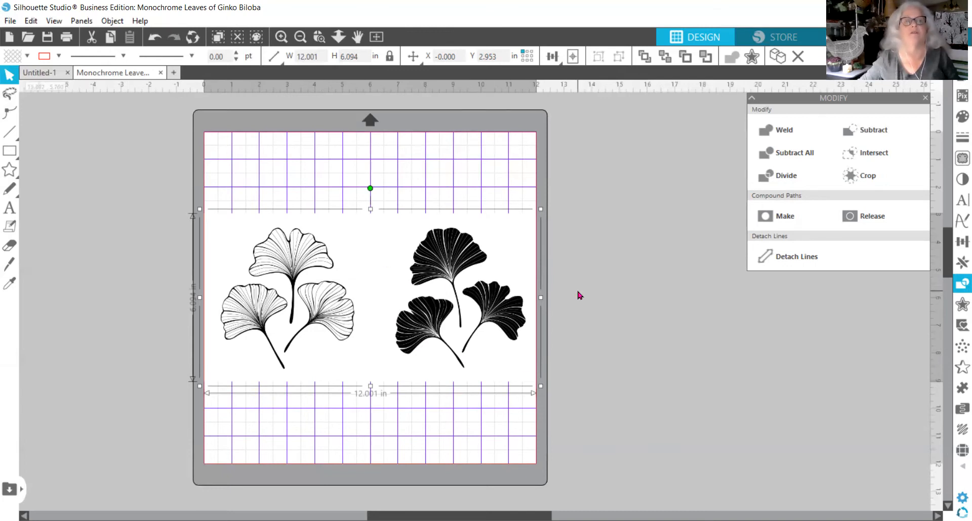
{"action": "left_click", "coordinate": [158, 39]}
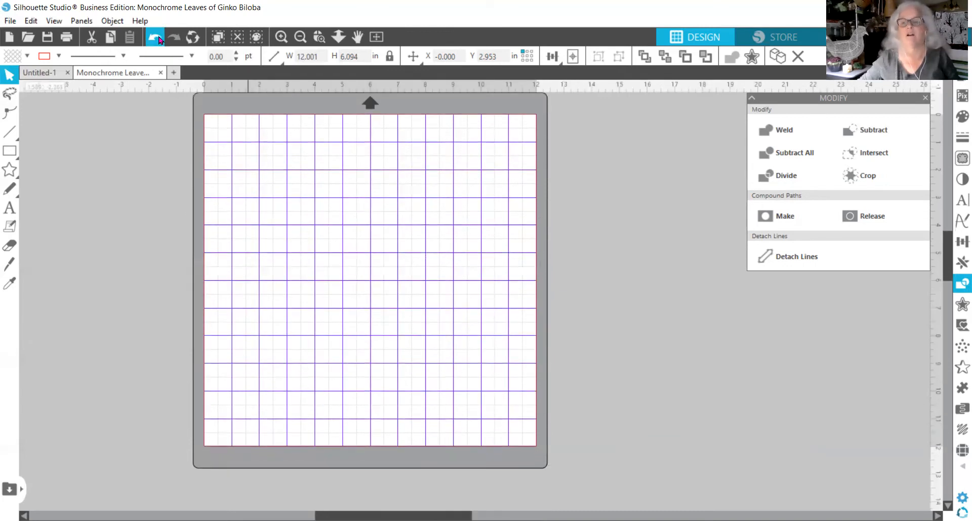
{"action": "key", "text": "i"}
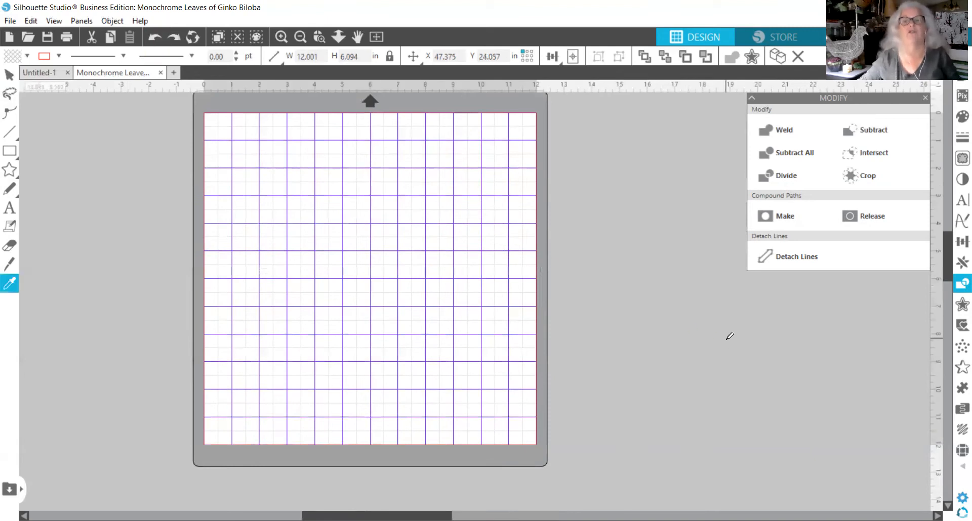
{"action": "left_click", "coordinate": [727, 339]}
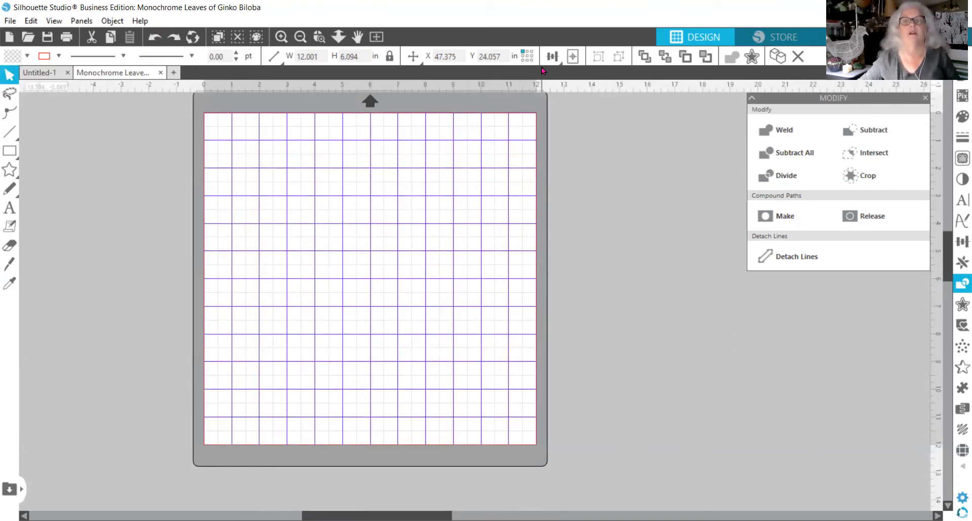
Center the resized ginkgo leaves image on the page.
{"action": "left_click", "coordinate": [573, 56]}
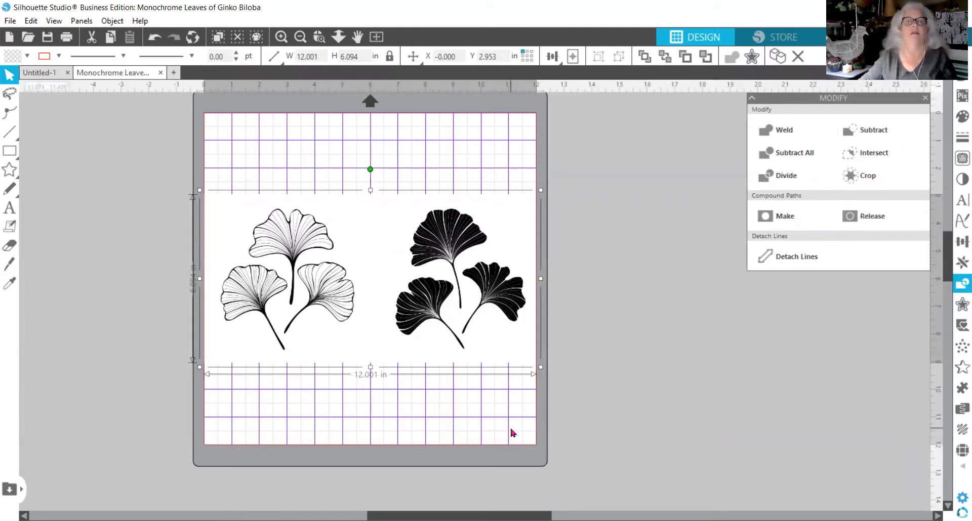
{"action": "left_click", "coordinate": [282, 37]}
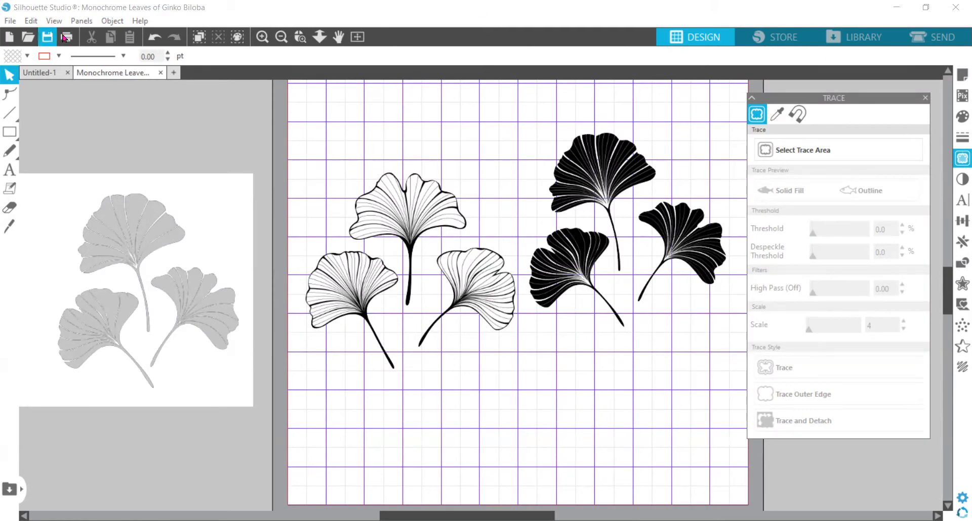
Close the ginkgo leaves document without saving and open the Iris Folding - Gingerbread Man image from the trace tool folder.
{"action": "left_click", "coordinate": [161, 73]}
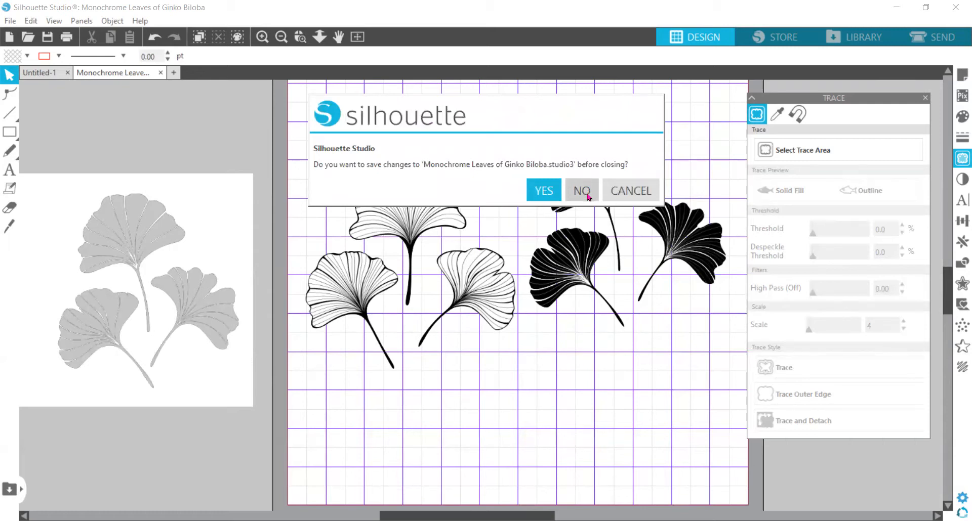
{"action": "left_click", "coordinate": [582, 190]}
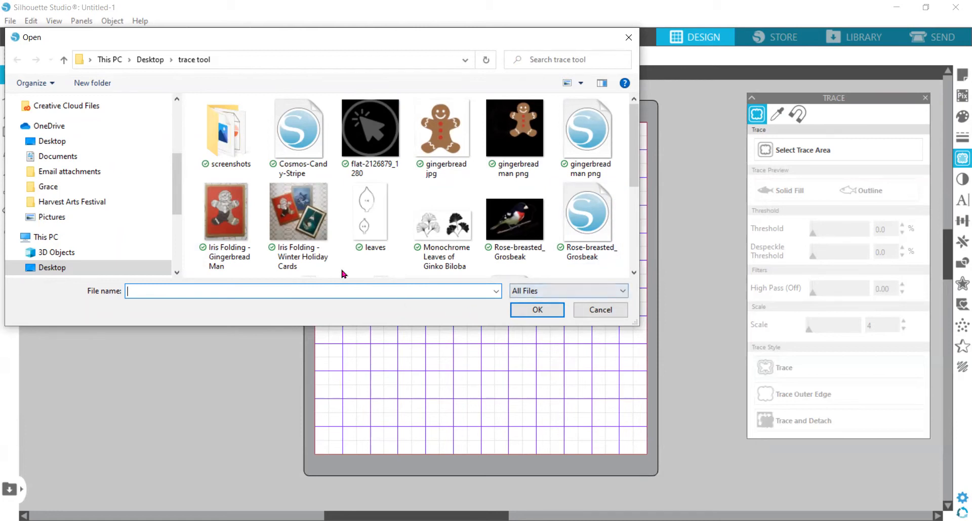
{"action": "left_click", "coordinate": [236, 220]}
{"action": "double_click", "coordinate": [235, 221]}
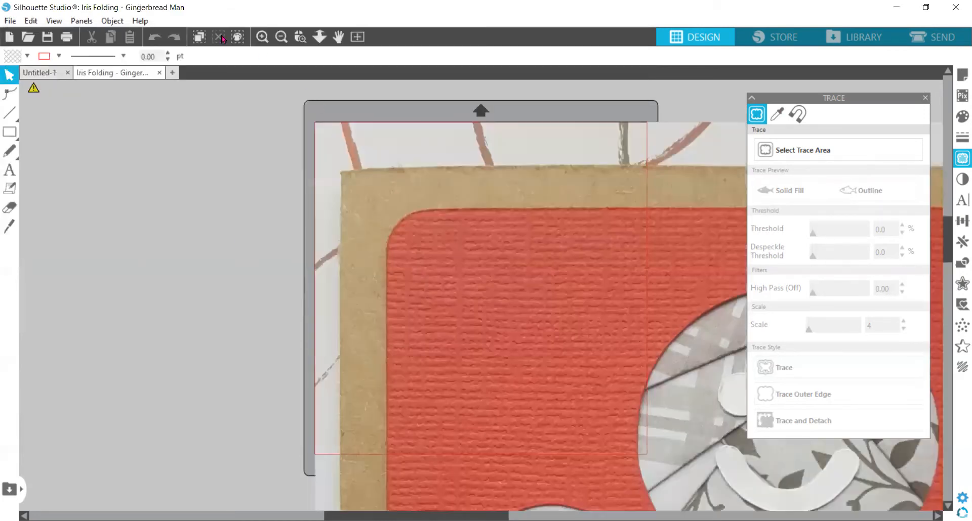
Select the oversized gingerbread man card photo, lock its aspect ratio and set its width to 12 in.
{"action": "left_click", "coordinate": [388, 191]}
{"action": "left_click", "coordinate": [321, 56]}
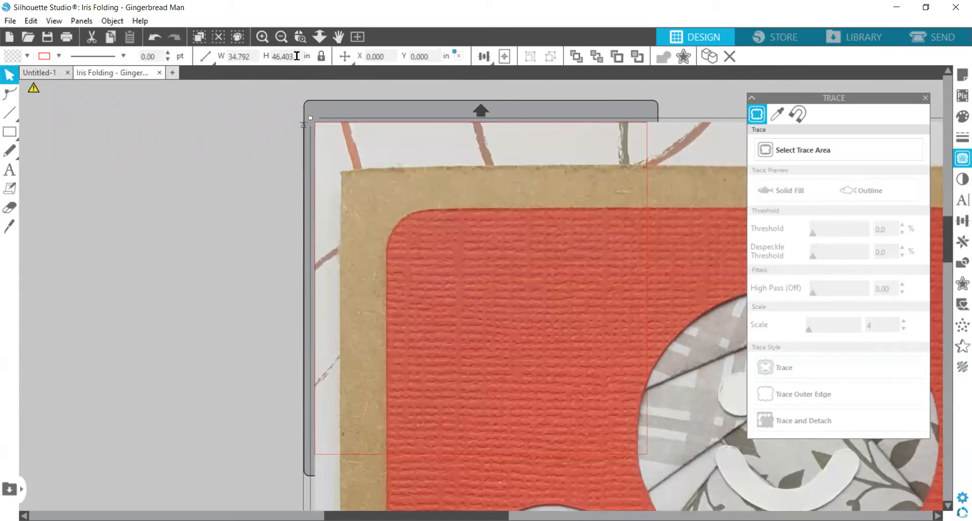
{"action": "left_click", "coordinate": [234, 56]}
{"action": "type", "text": "12"}
{"action": "key", "text": "Tab"}
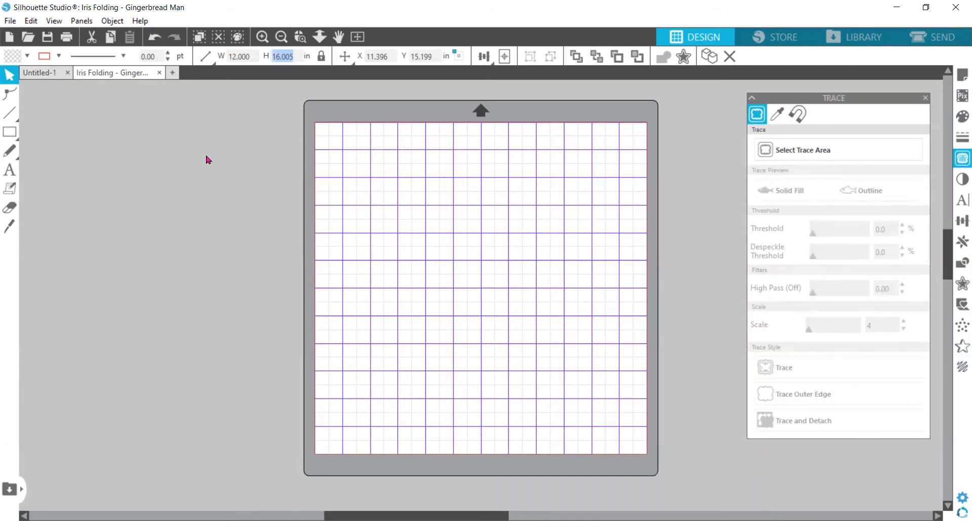
Center the resized gingerbread man card photo on the page.
{"action": "key", "text": "i"}
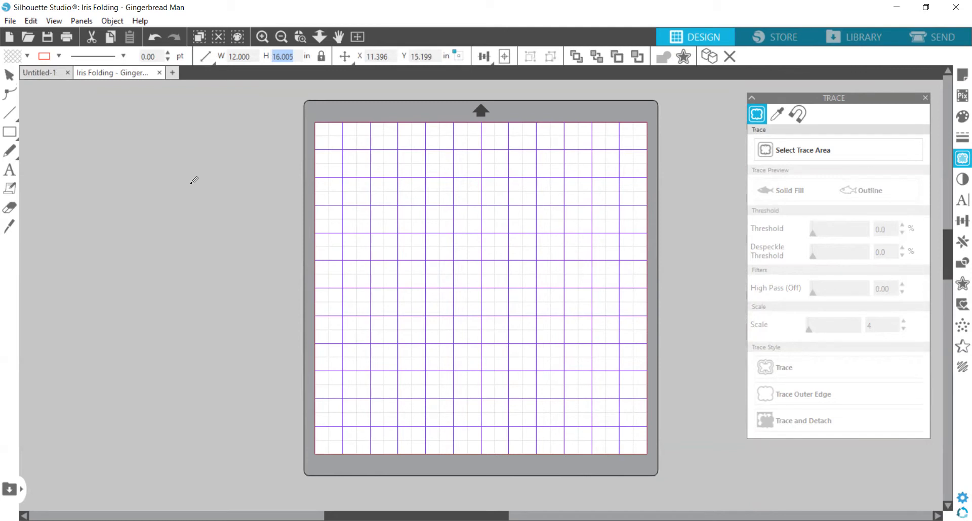
{"action": "key", "text": "v"}
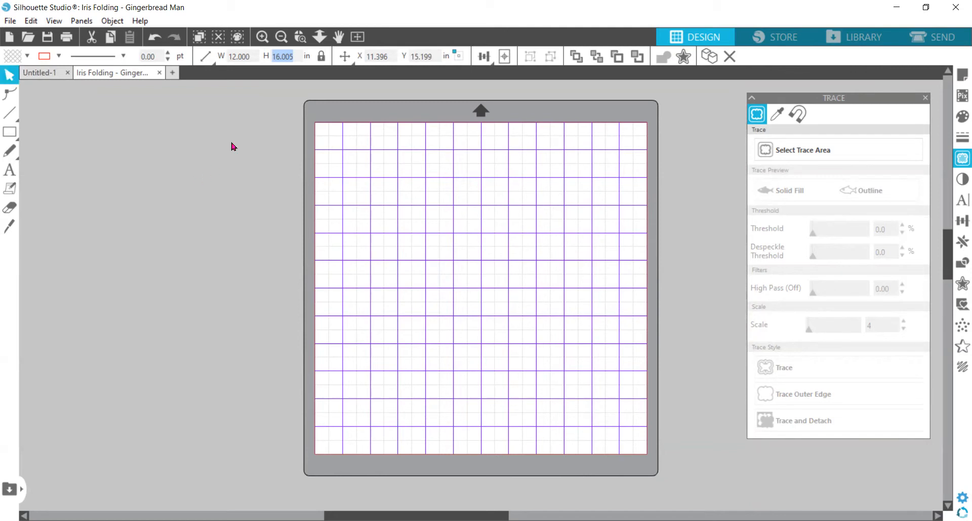
{"action": "left_click", "coordinate": [506, 60]}
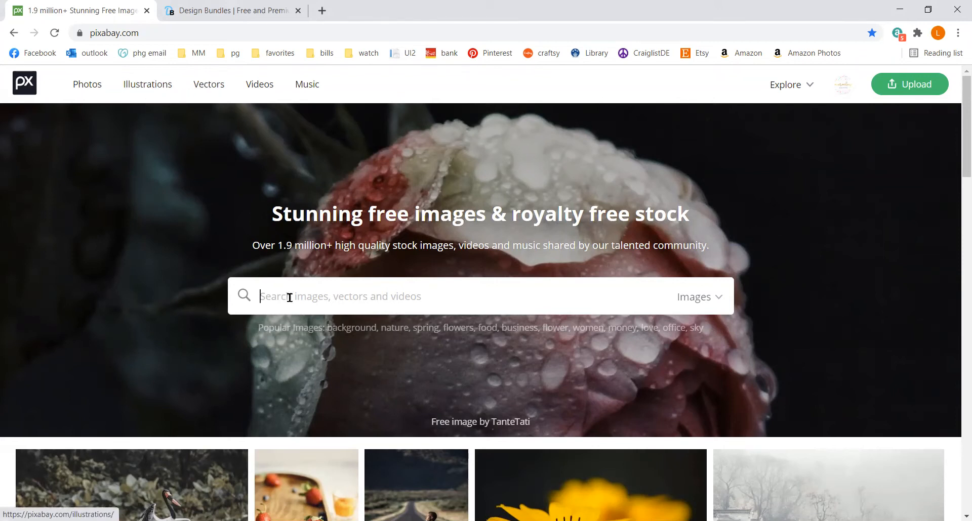
Search the photos on the Pixabay website in the browser for "gingerbread man" and browse the matches.
{"action": "left_click", "coordinate": [107, 89]}
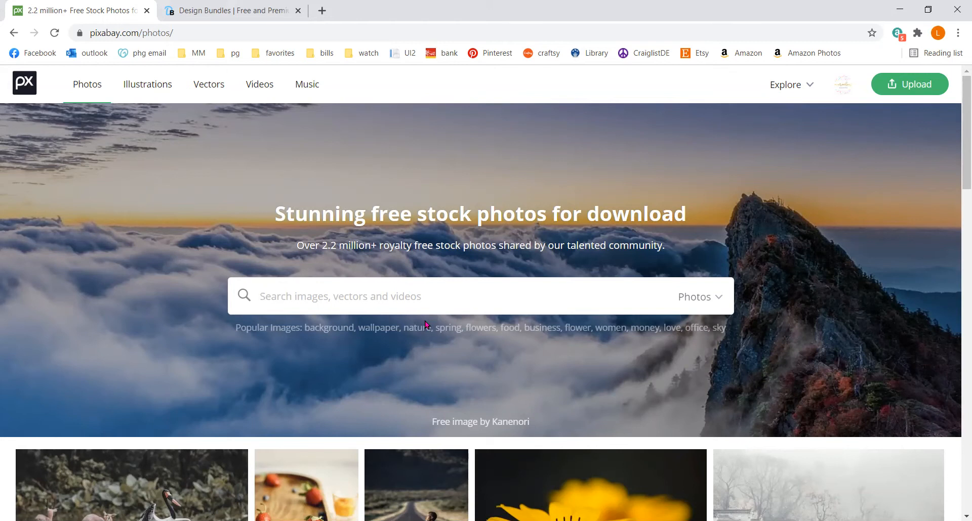
{"action": "type", "text": "ging"}
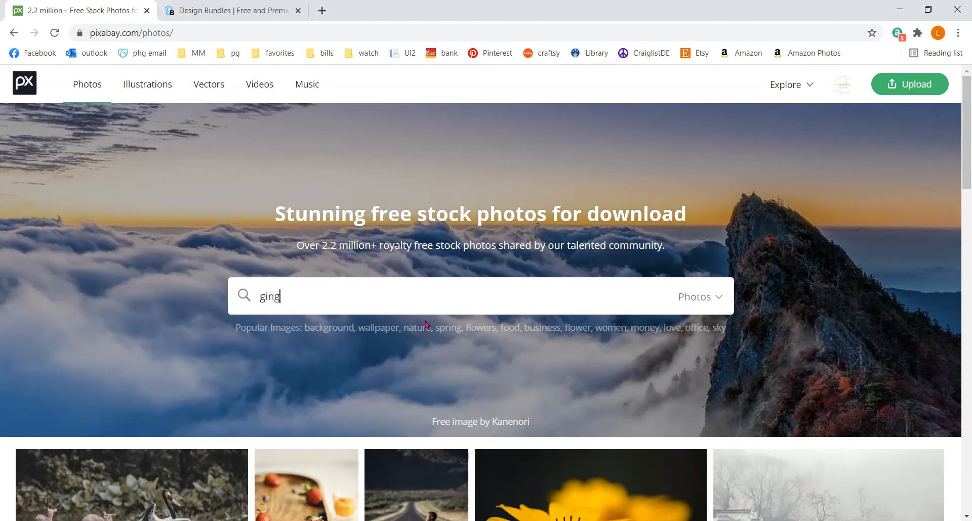
{"action": "type", "text": "erbread man"}
{"action": "key", "text": "Return"}
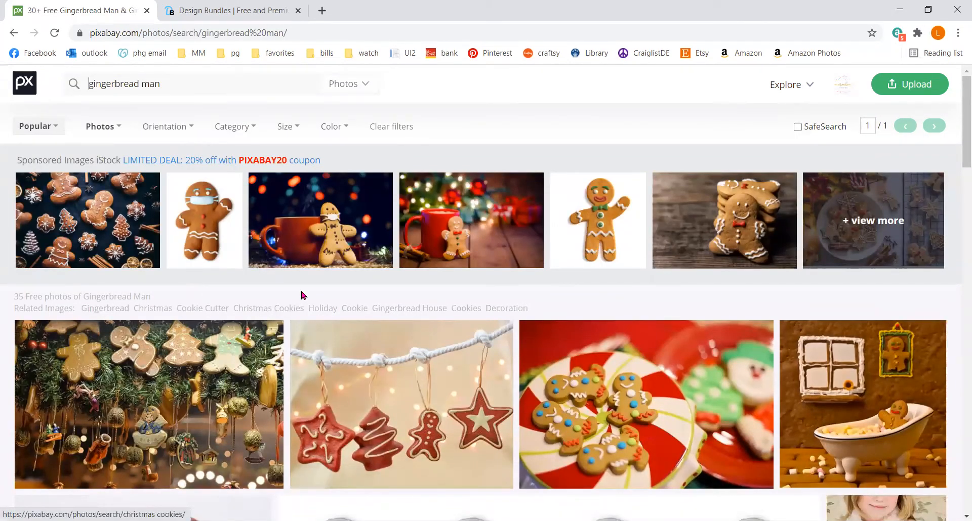
{"action": "scroll", "coordinate": [302, 294], "scroll_direction": "down", "scroll_amount": 5}
{"action": "scroll", "coordinate": [302, 295], "scroll_direction": "up", "scroll_amount": 5}
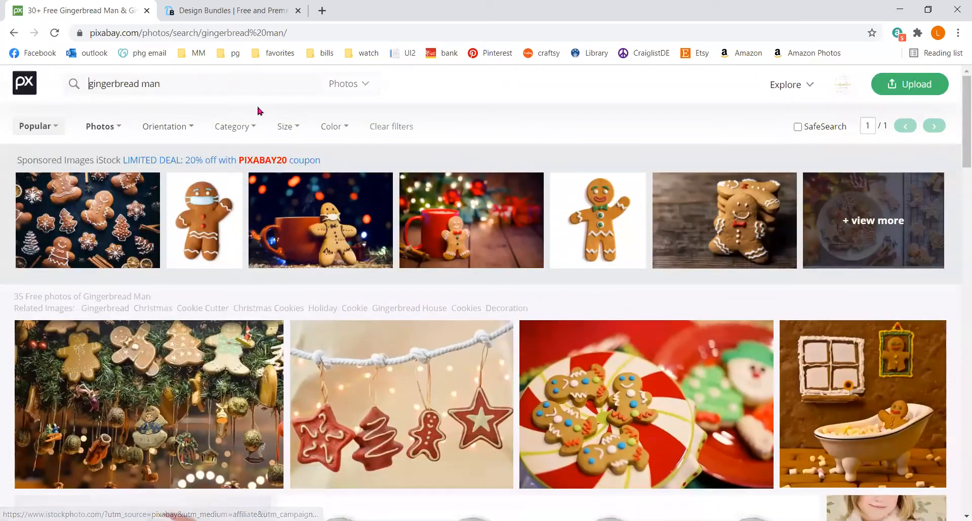
Limit the gingerbread man search to illustrations and open the brown Anthropomorphic gingerbread man with three red buttons.
{"action": "left_click", "coordinate": [364, 86]}
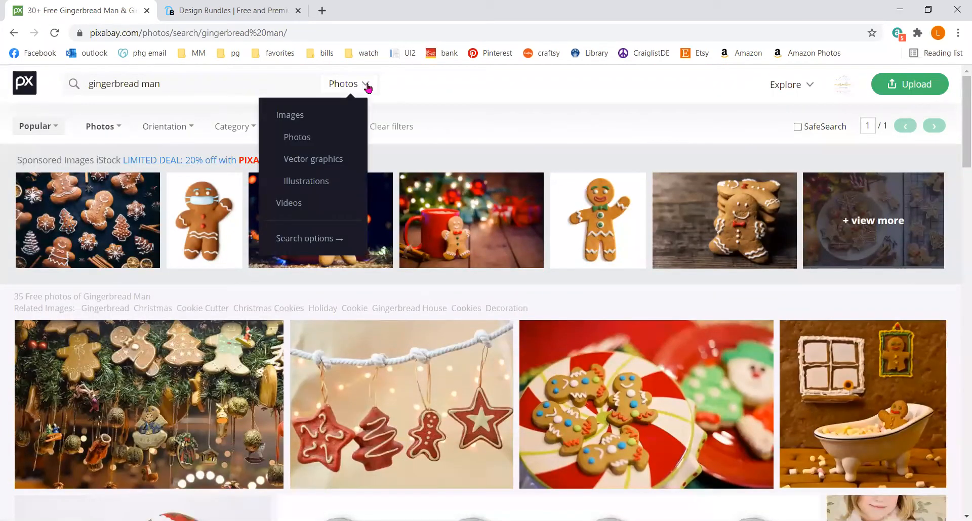
{"action": "left_click", "coordinate": [321, 181]}
{"action": "scroll", "coordinate": [678, 344], "scroll_direction": "down", "scroll_amount": 1}
{"action": "scroll", "coordinate": [681, 344], "scroll_direction": "down", "scroll_amount": 2}
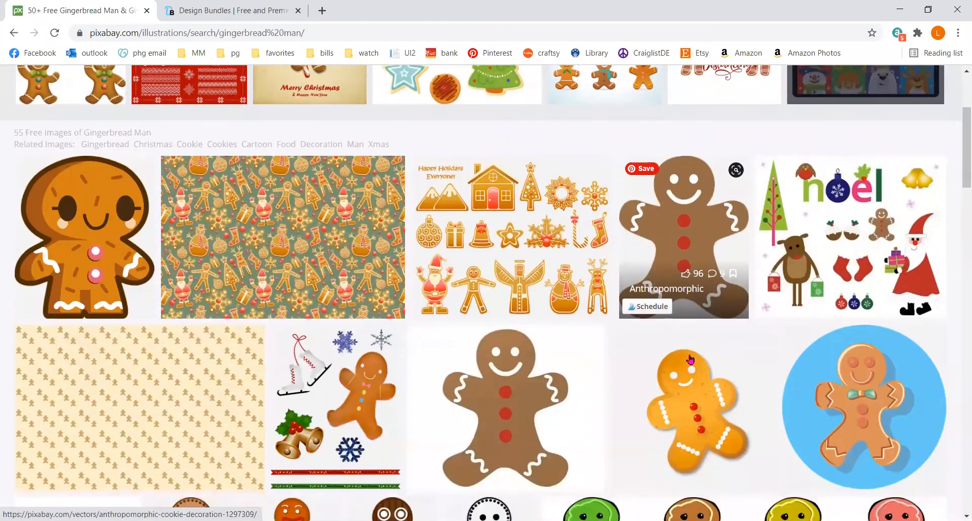
{"action": "scroll", "coordinate": [683, 351], "scroll_direction": "up", "scroll_amount": 1}
{"action": "scroll", "coordinate": [685, 354], "scroll_direction": "up", "scroll_amount": 1}
{"action": "scroll", "coordinate": [689, 350], "scroll_direction": "down", "scroll_amount": 2}
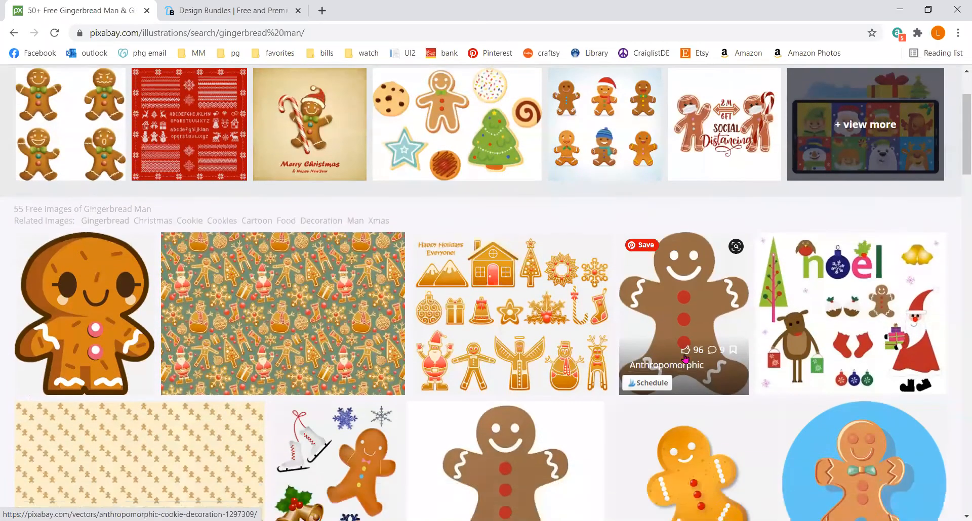
{"action": "scroll", "coordinate": [696, 334], "scroll_direction": "up", "scroll_amount": 1}
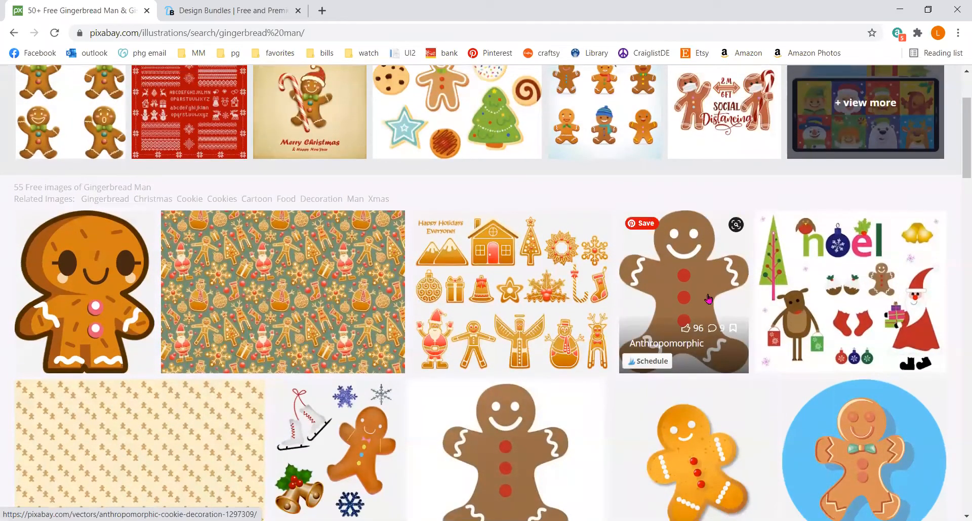
{"action": "left_click", "coordinate": [681, 273]}
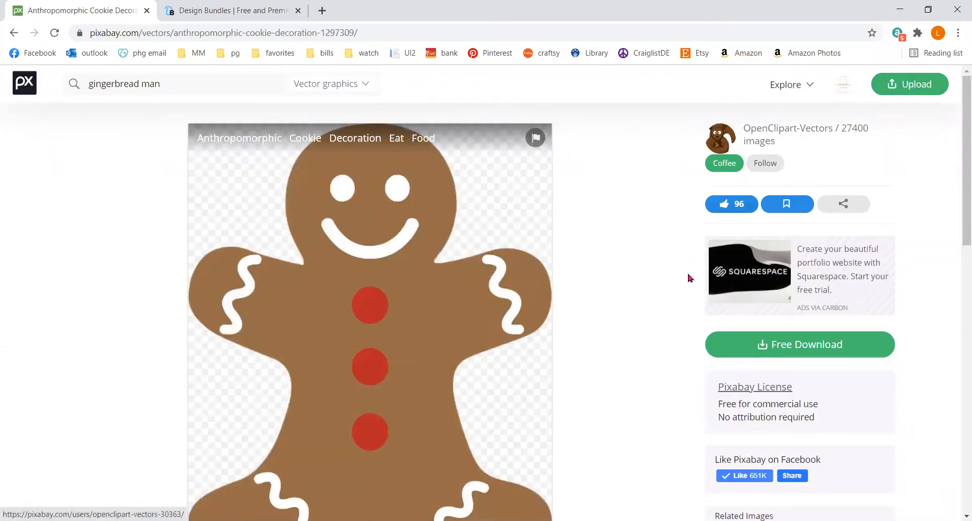
Download the brown gingerbread man picture as a 1531×1920 PNG and look over the image author credit text.
{"action": "left_click", "coordinate": [770, 345]}
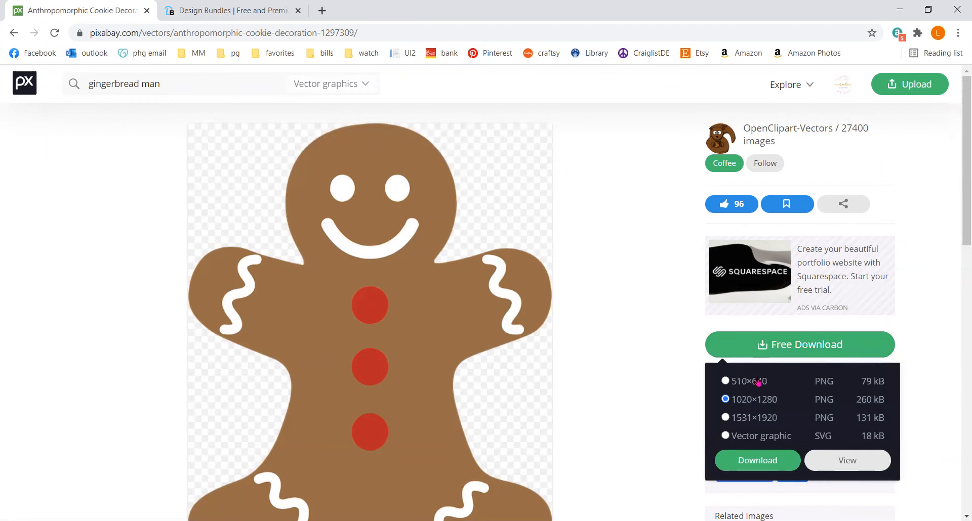
{"action": "left_click", "coordinate": [725, 417]}
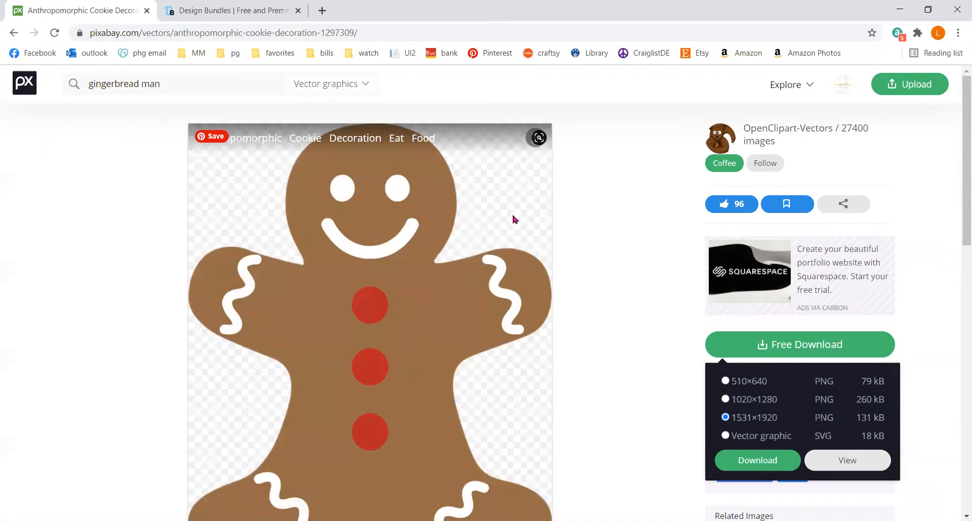
{"action": "left_click", "coordinate": [761, 461]}
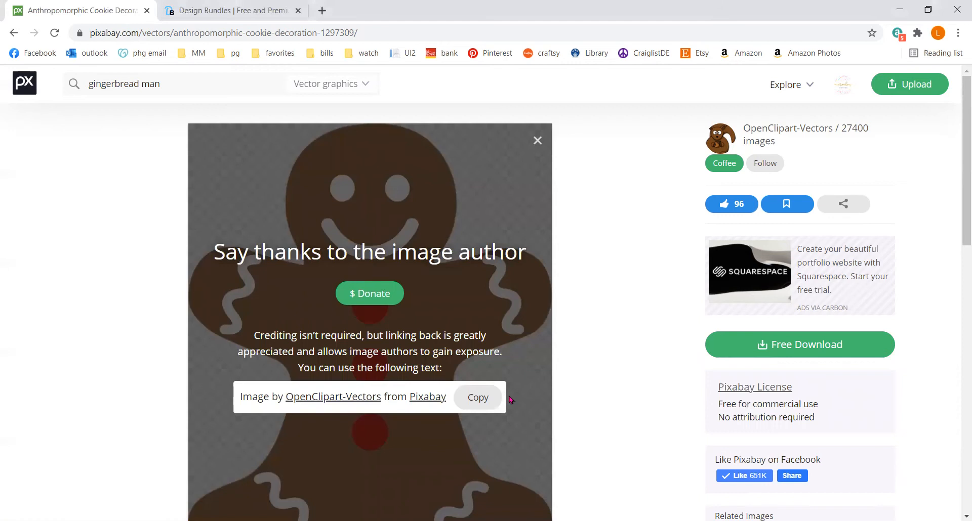
{"action": "scroll", "coordinate": [570, 338], "scroll_direction": "down", "scroll_amount": 1}
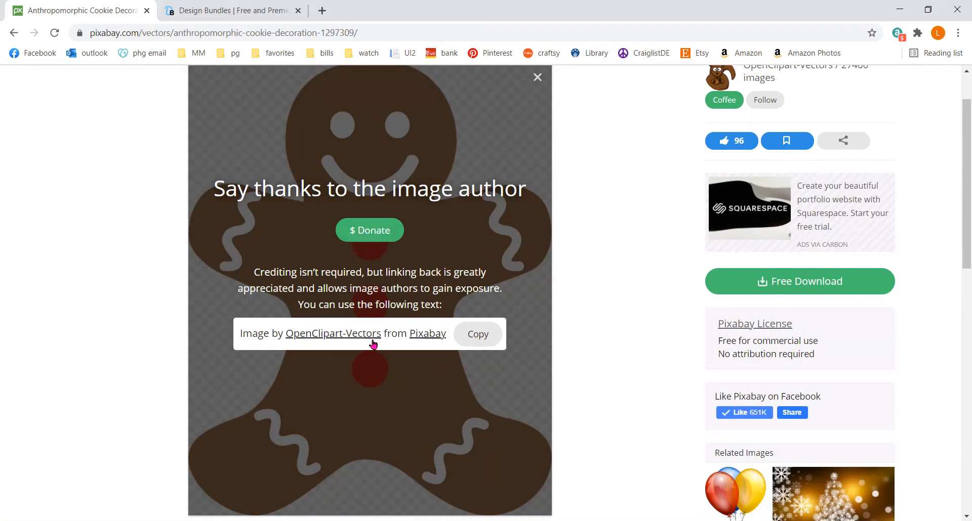
{"action": "scroll", "coordinate": [675, 264], "scroll_direction": "up", "scroll_amount": 1}
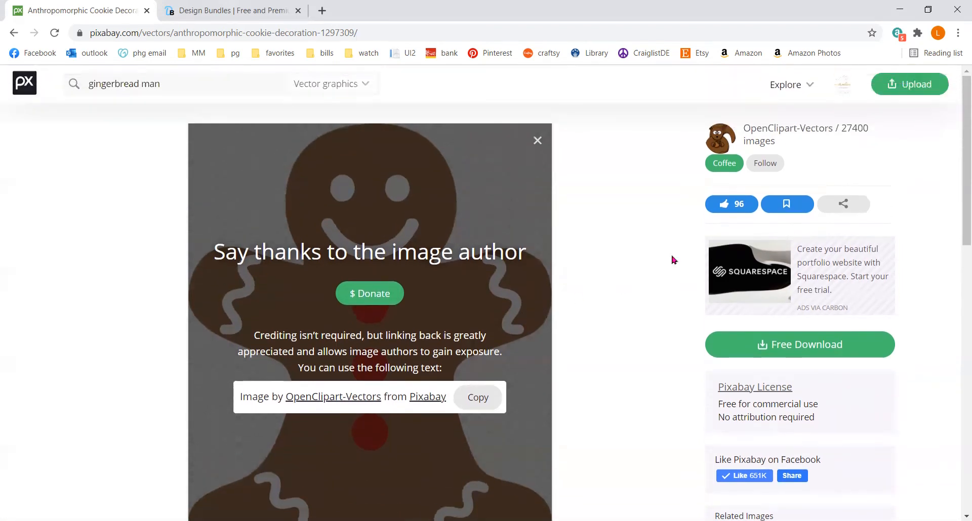
{"action": "scroll", "coordinate": [492, 297], "scroll_direction": "down", "scroll_amount": 1}
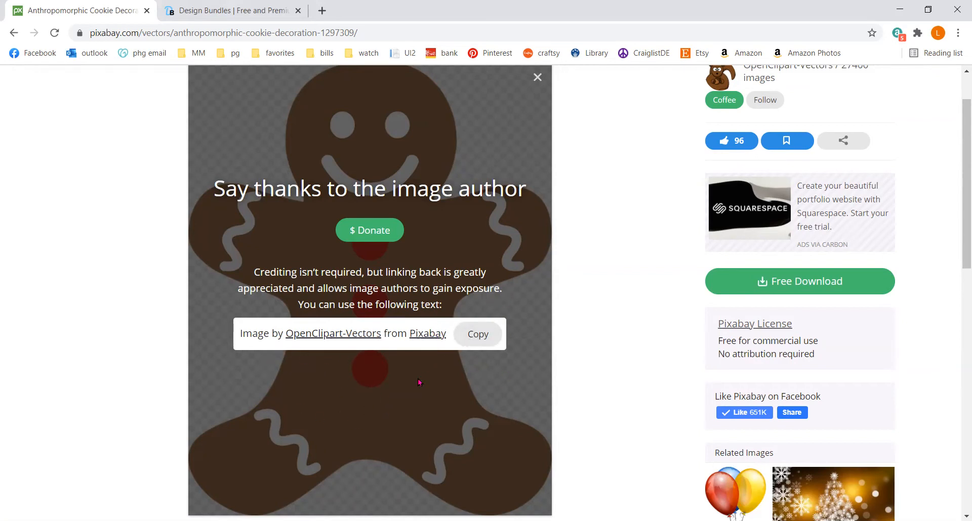
{"action": "scroll", "coordinate": [418, 385], "scroll_direction": "up", "scroll_amount": 2}
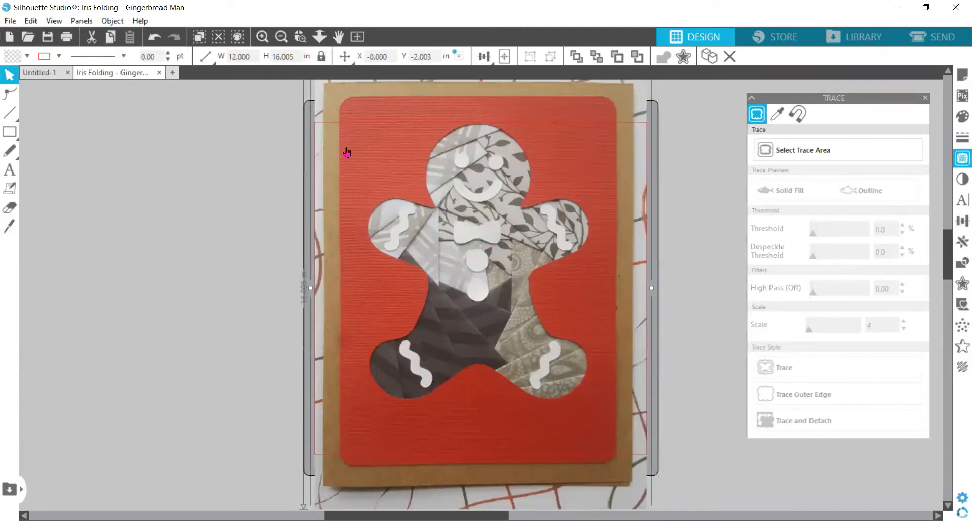
Delete the gingerbread man card photo in Silhouette Studio and create a new blank document.
{"action": "key", "text": "Delete"}
{"action": "left_click", "coordinate": [172, 74]}
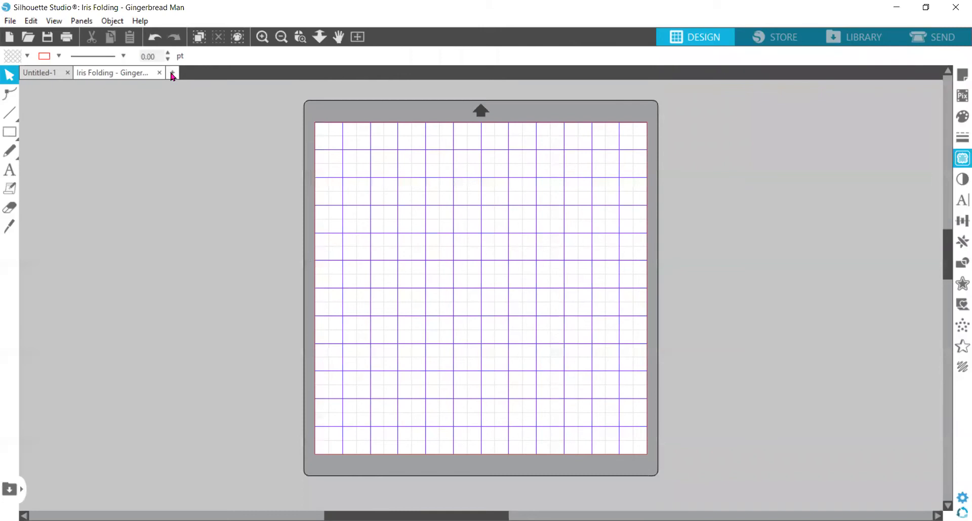
Open the downloaded anthropomorphic-1297309 image from the trace tool folder on the Desktop and select the gingerbread man.
{"action": "left_click", "coordinate": [10, 21]}
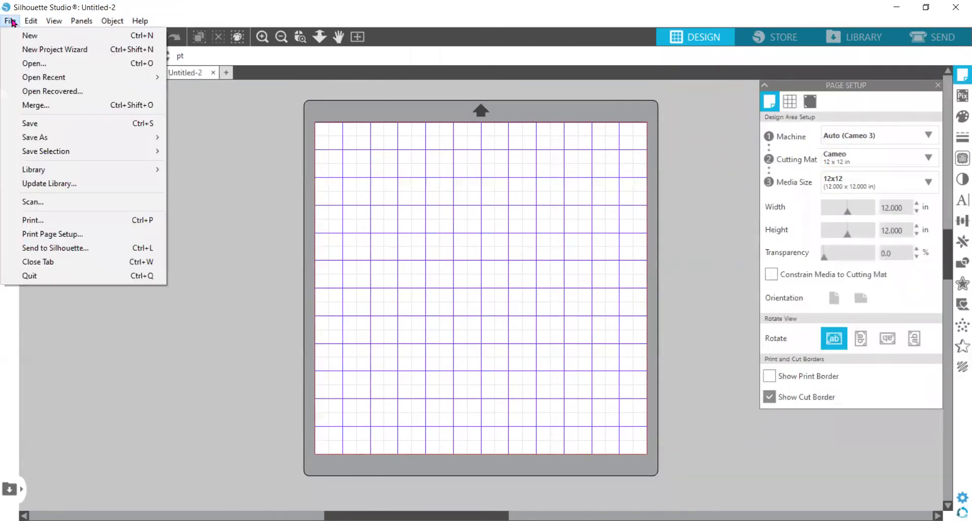
{"action": "left_click", "coordinate": [53, 66]}
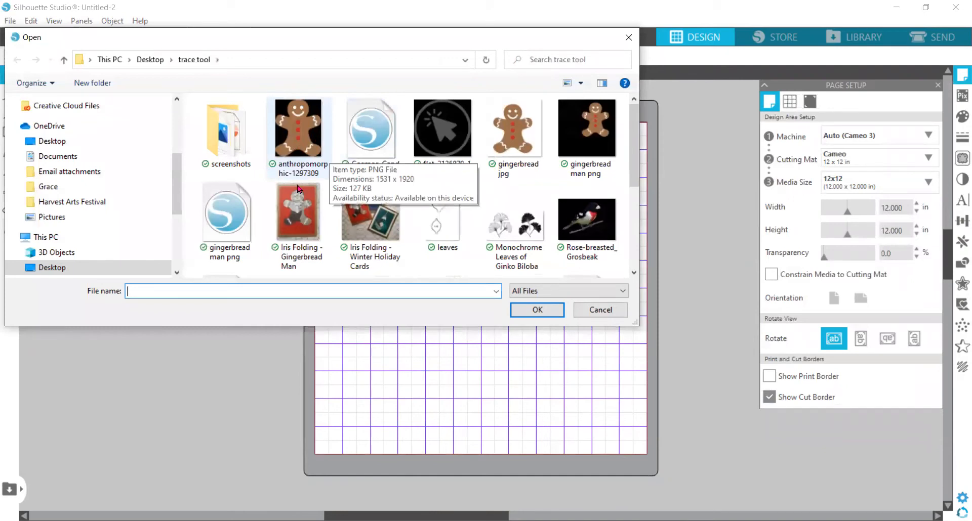
{"action": "left_click", "coordinate": [303, 135]}
{"action": "double_click", "coordinate": [302, 135]}
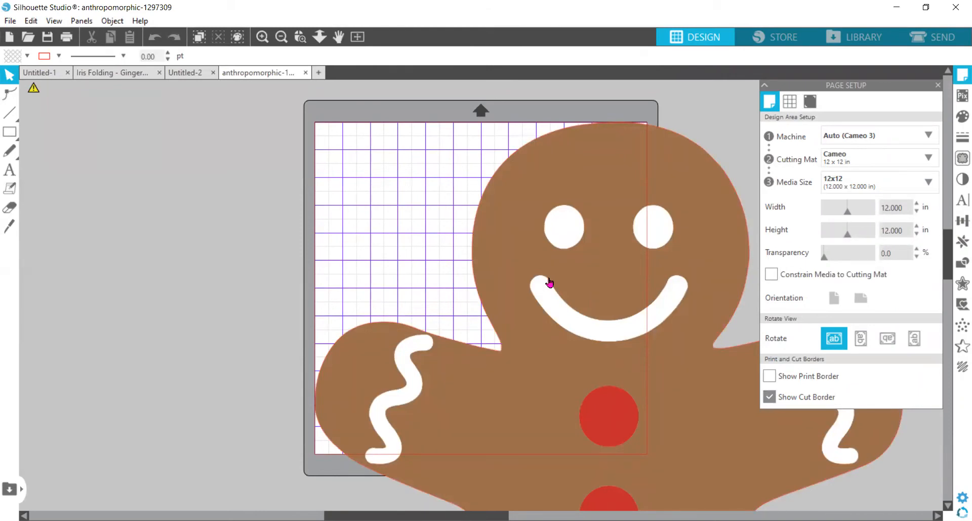
{"action": "left_click", "coordinate": [545, 202]}
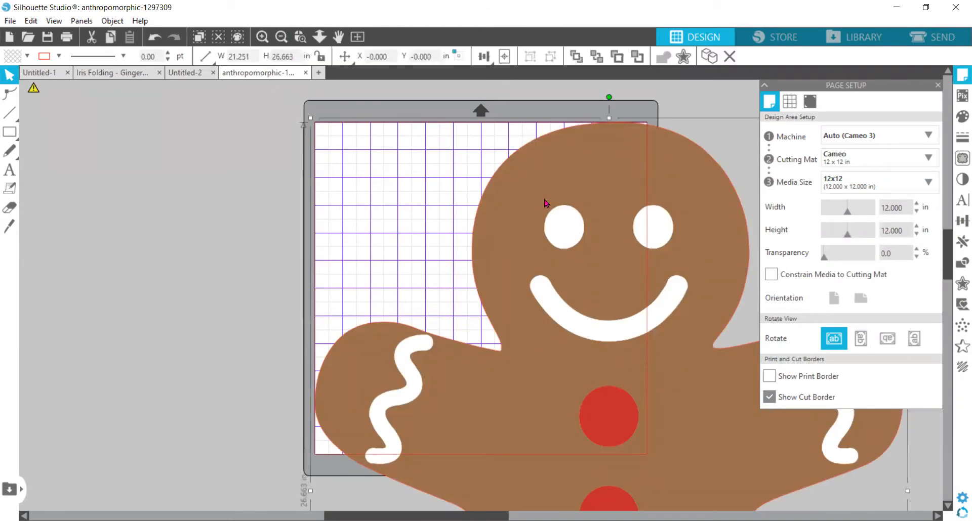
Lock the gingerbread man's aspect ratio and set its width to 10 inches.
{"action": "left_click", "coordinate": [256, 57]}
{"action": "type", "text": "1"}
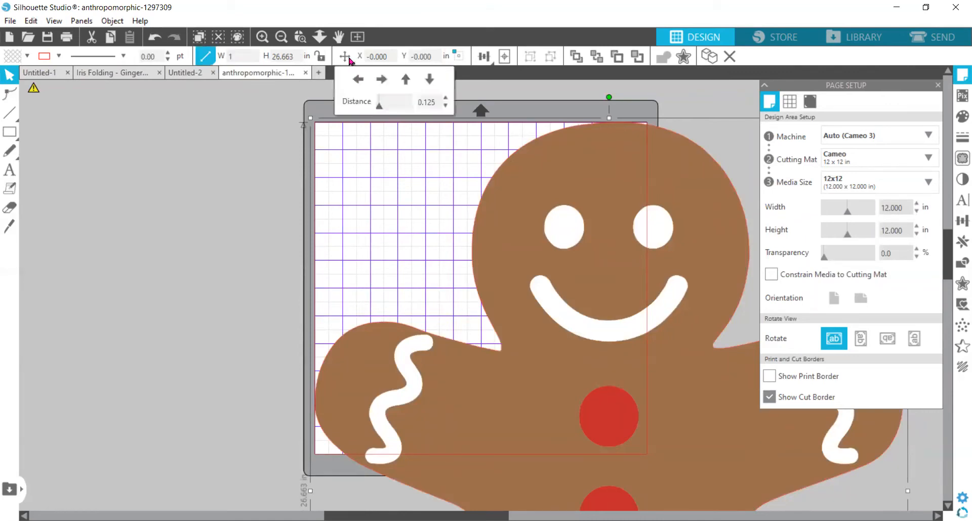
{"action": "left_click", "coordinate": [322, 57]}
{"action": "left_click", "coordinate": [236, 58]}
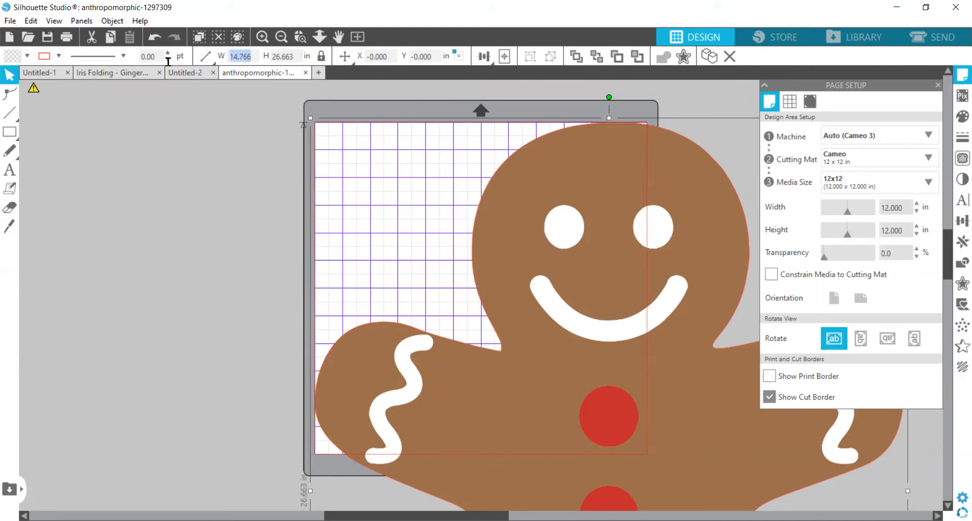
{"action": "type", "text": "10"}
{"action": "key", "text": "Tab"}
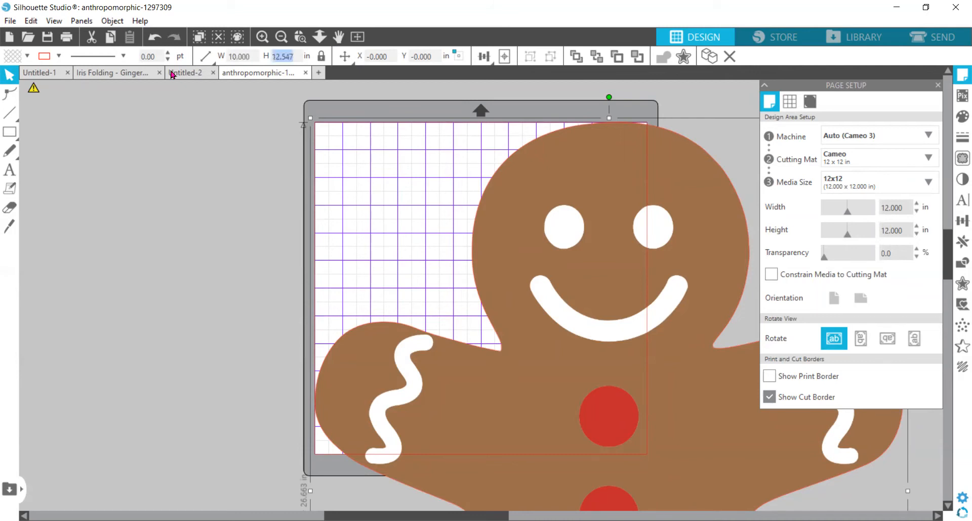
Scale the gingerbread man down proportionally to about 6.57 × 8.24 in and place it near the middle of the mat.
{"action": "left_click_drag", "start_coordinate": [639, 389], "coordinate": [487, 183]}
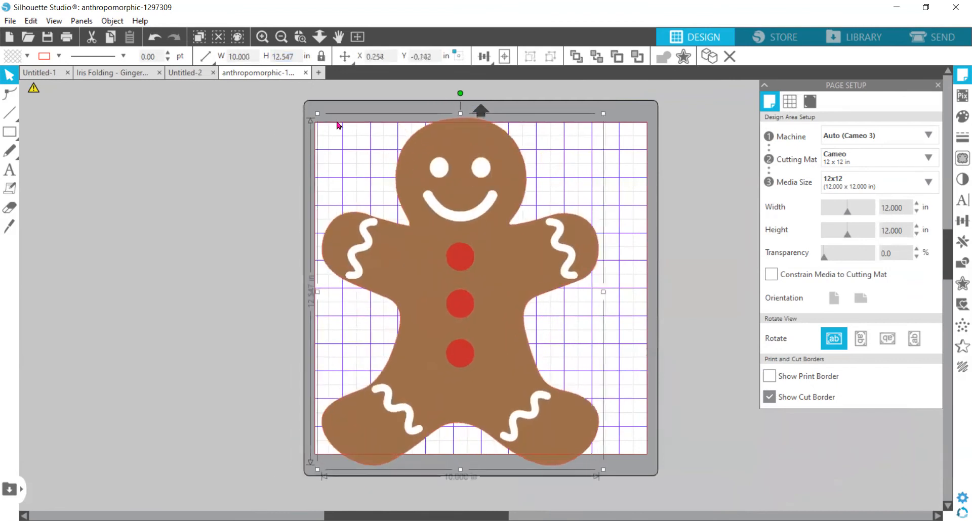
{"action": "left_click_drag", "start_coordinate": [316, 112], "coordinate": [434, 219]}
{"action": "left_click_drag", "start_coordinate": [490, 284], "coordinate": [480, 225]}
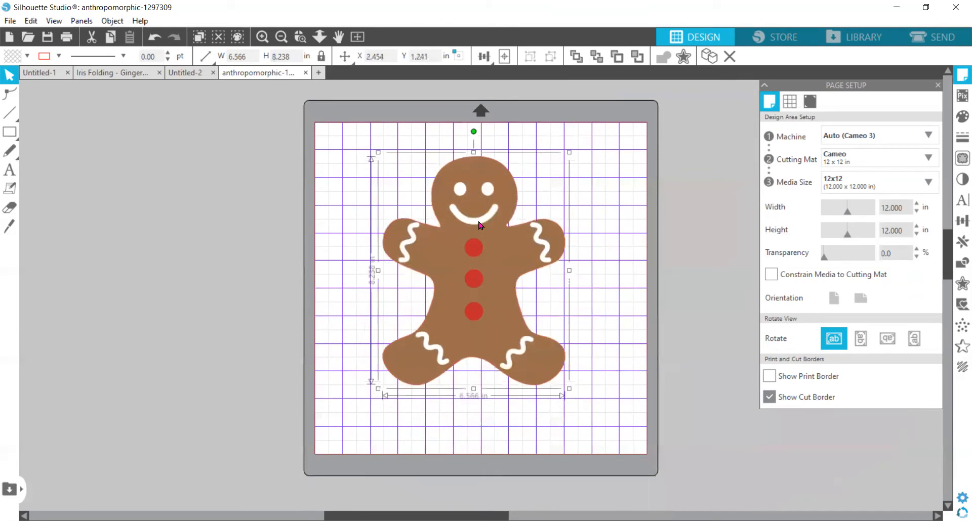
Create a new blank document, search the library for "ginger" and open the Gingerbread Man all pieces design.
{"action": "left_click", "coordinate": [320, 73]}
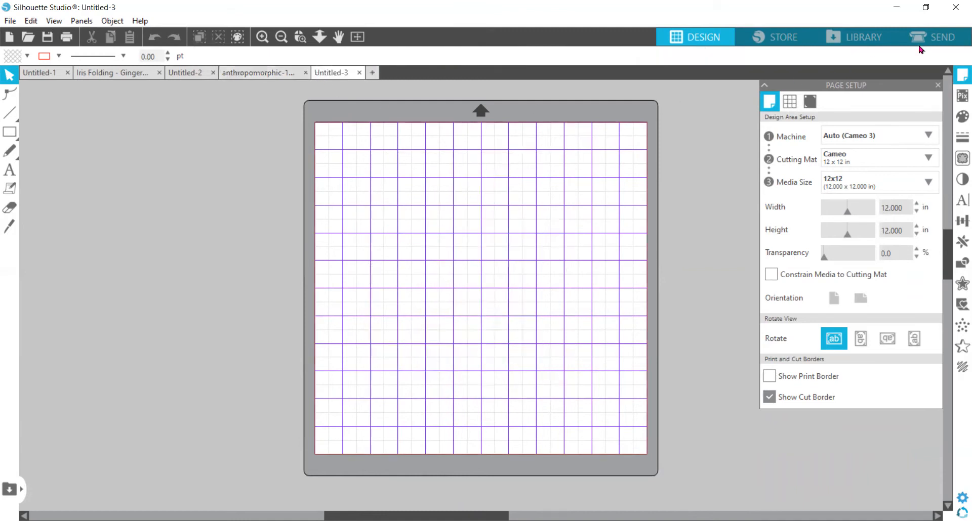
{"action": "left_click", "coordinate": [861, 37]}
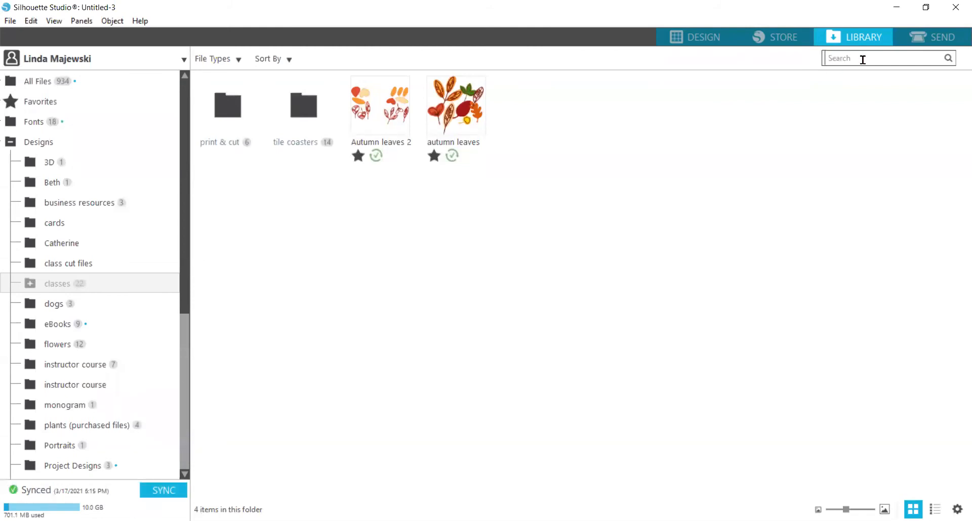
{"action": "left_click", "coordinate": [862, 60]}
{"action": "type", "text": "ginger"}
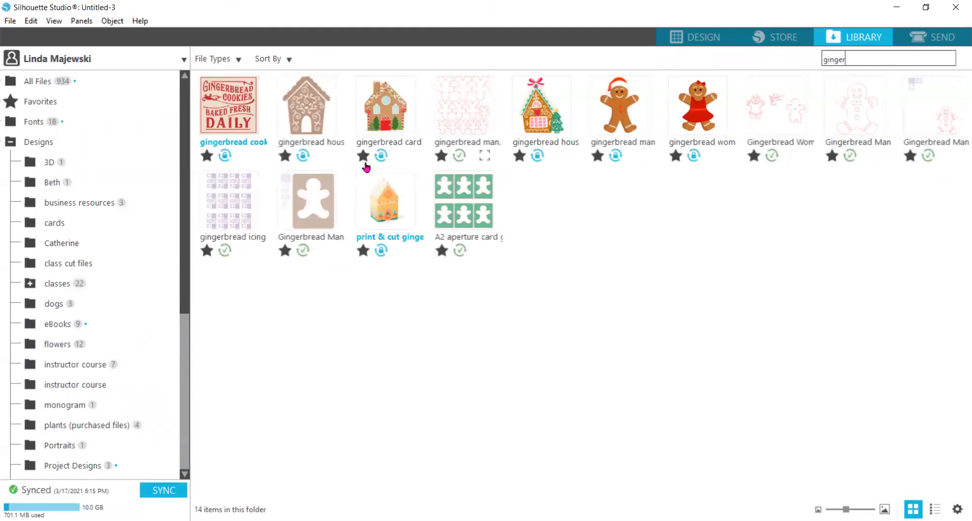
{"action": "left_click", "coordinate": [314, 223]}
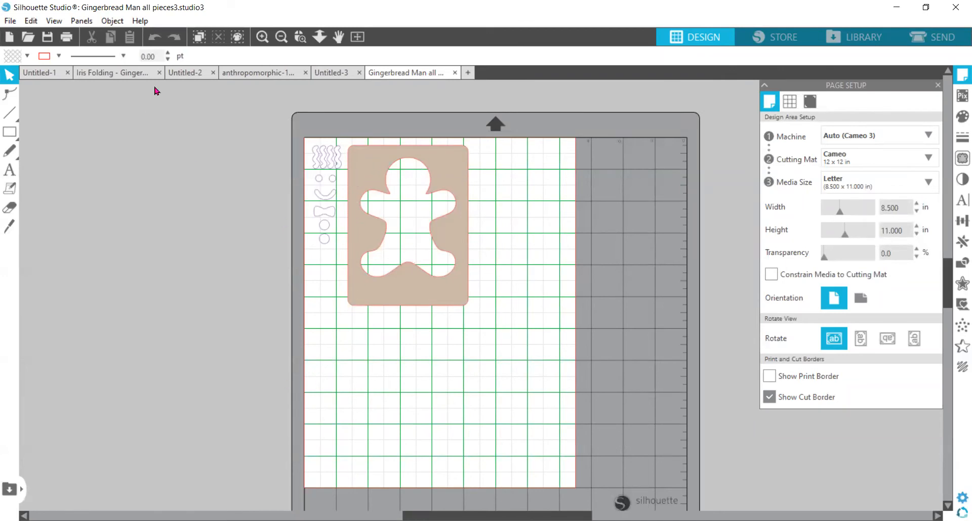
Undo the deletion of the card photo in the Iris Folding document and compare it with the Gingerbread Man all pieces design.
{"action": "left_click", "coordinate": [132, 75]}
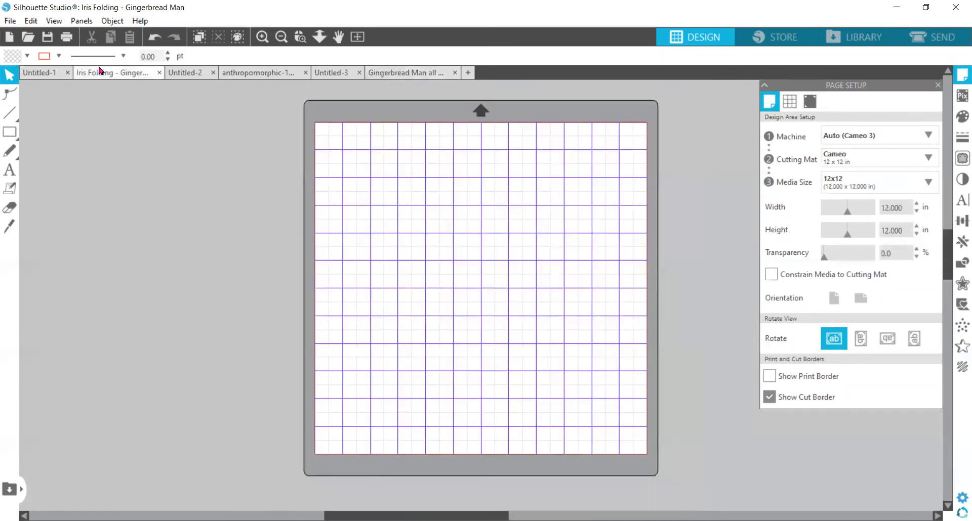
{"action": "left_click", "coordinate": [155, 38]}
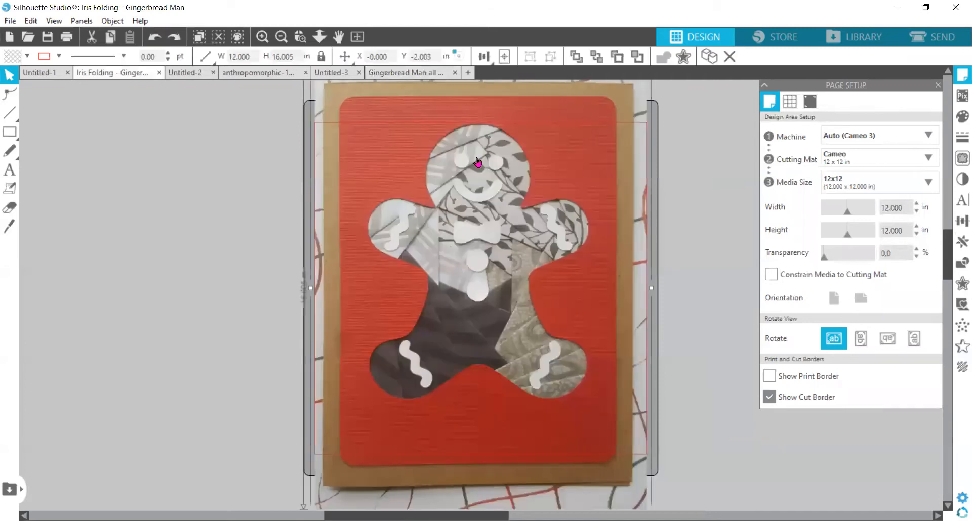
{"action": "left_click", "coordinate": [393, 77]}
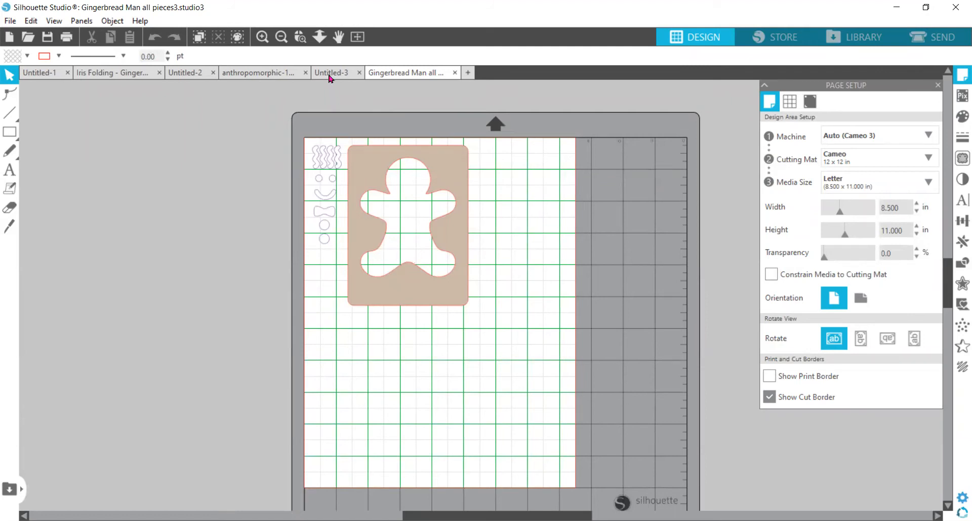
Return to the anthropomorphic-1297309 document and select a trace area about 8.75 × 9.97 in around the gingerbread man.
{"action": "left_click", "coordinate": [279, 77]}
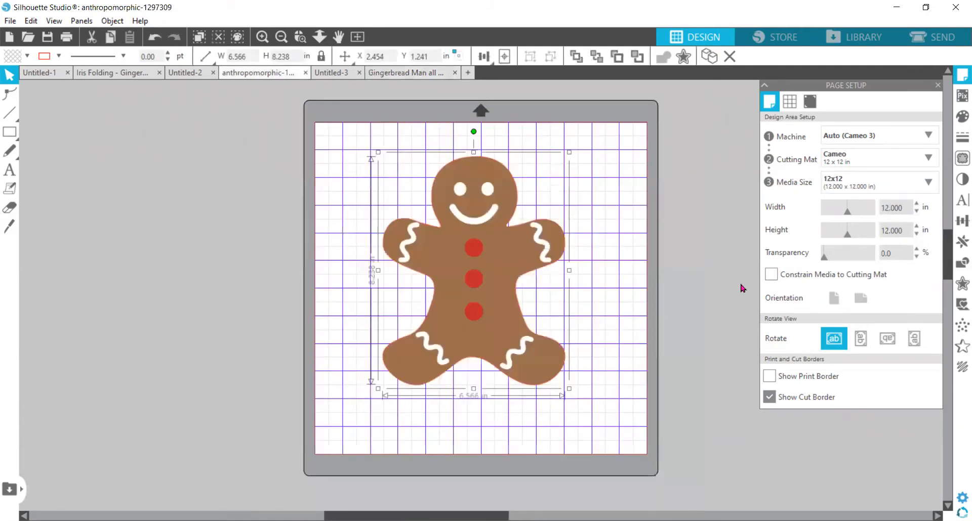
{"action": "left_click", "coordinate": [962, 158]}
{"action": "left_click", "coordinate": [869, 138]}
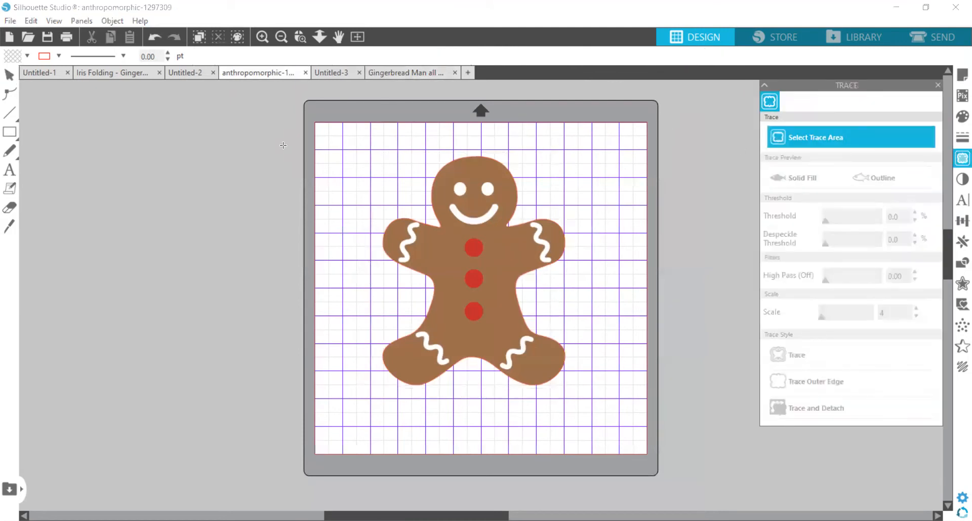
{"action": "mouse_move", "coordinate": [348, 140]}
{"action": "left_mouse_down"}
{"action": "mouse_move", "coordinate": [445, 392]}
{"action": "mouse_move", "coordinate": [591, 422]}
{"action": "left_mouse_up"}
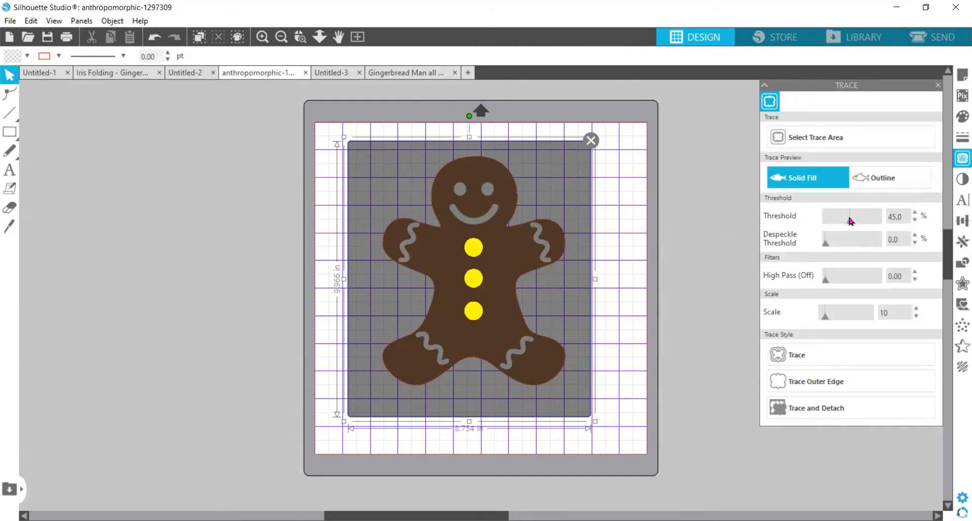
Try trace threshold values of 42%, 48% and 69% on the gingerbread man preview.
{"action": "left_click_drag", "start_coordinate": [854, 224], "coordinate": [850, 227]}
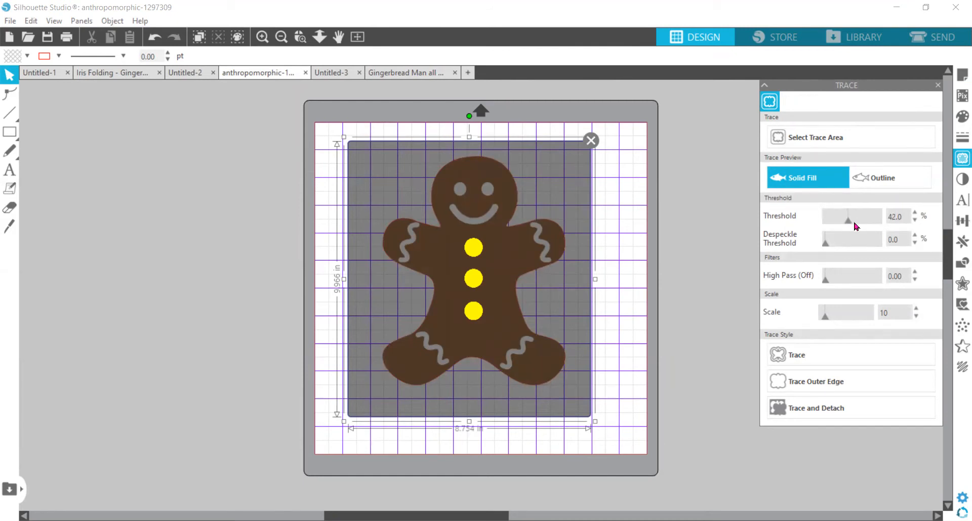
{"action": "left_click", "coordinate": [849, 225]}
{"action": "left_click_drag", "start_coordinate": [848, 225], "coordinate": [852, 224]}
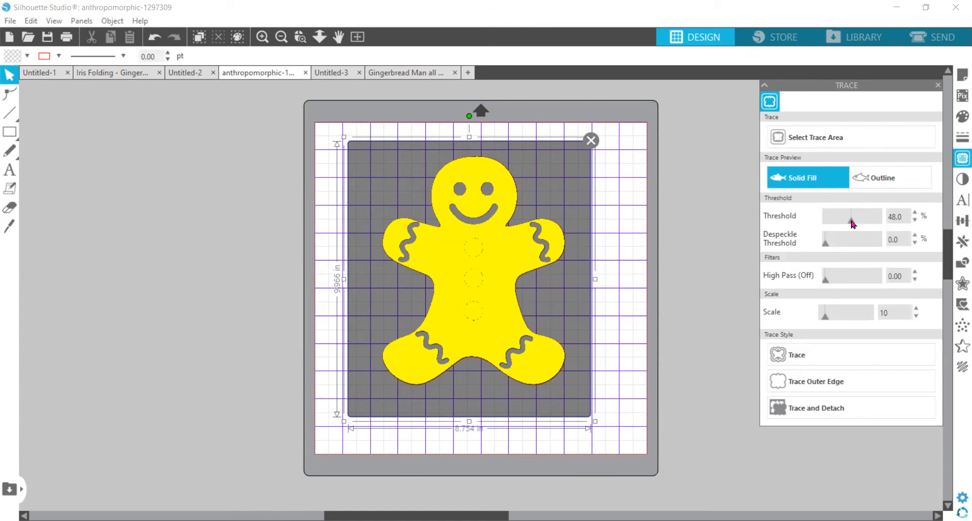
{"action": "left_click_drag", "start_coordinate": [852, 224], "coordinate": [864, 223]}
Draw a circle about 0.64 in across in the empty area left of the mat.
{"action": "mouse_move", "coordinate": [18, 138]}
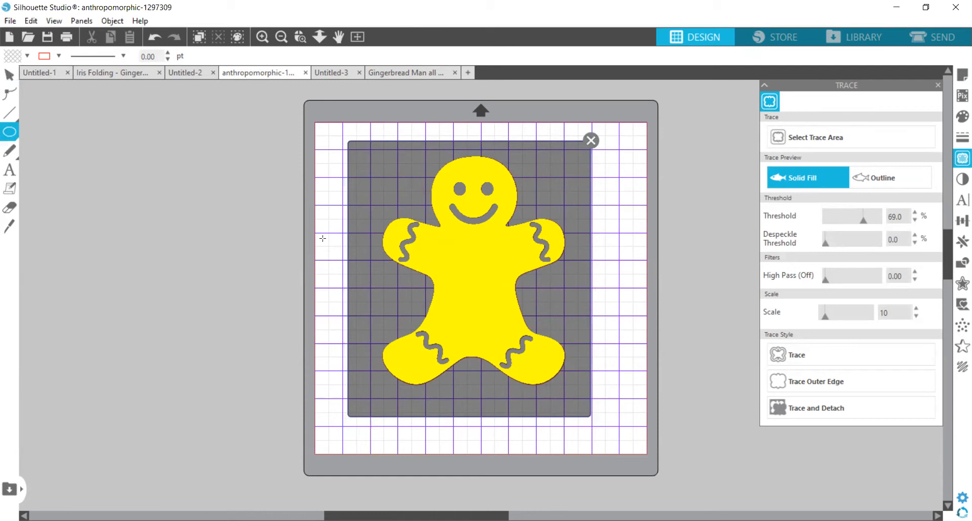
{"action": "left_click_drag", "start_coordinate": [252, 253], "coordinate": [269, 268]}
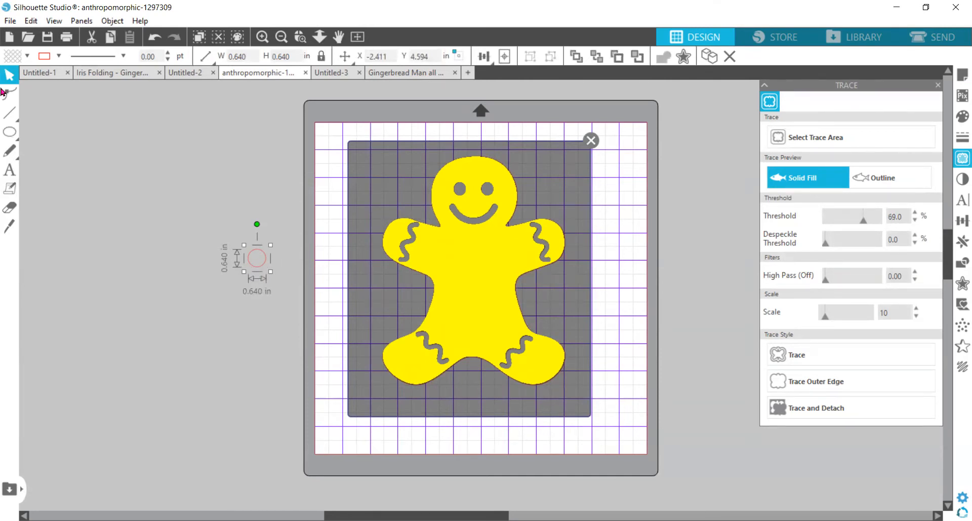
{"action": "mouse_move", "coordinate": [9, 132]}
{"action": "left_click", "coordinate": [67, 133]}
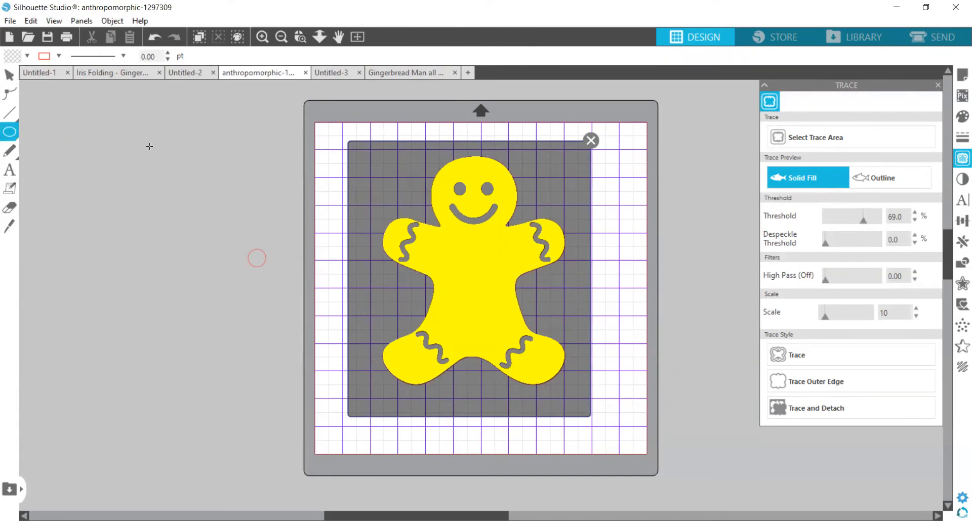
{"action": "mouse_move", "coordinate": [150, 146]}
{"action": "left_mouse_down"}
{"action": "mouse_move", "coordinate": [213, 217]}
{"action": "mouse_move", "coordinate": [229, 217]}
{"action": "mouse_move", "coordinate": [226, 178]}
{"action": "mouse_move", "coordinate": [225, 209]}
{"action": "left_mouse_up"}
{"action": "key", "text": "Delete"}
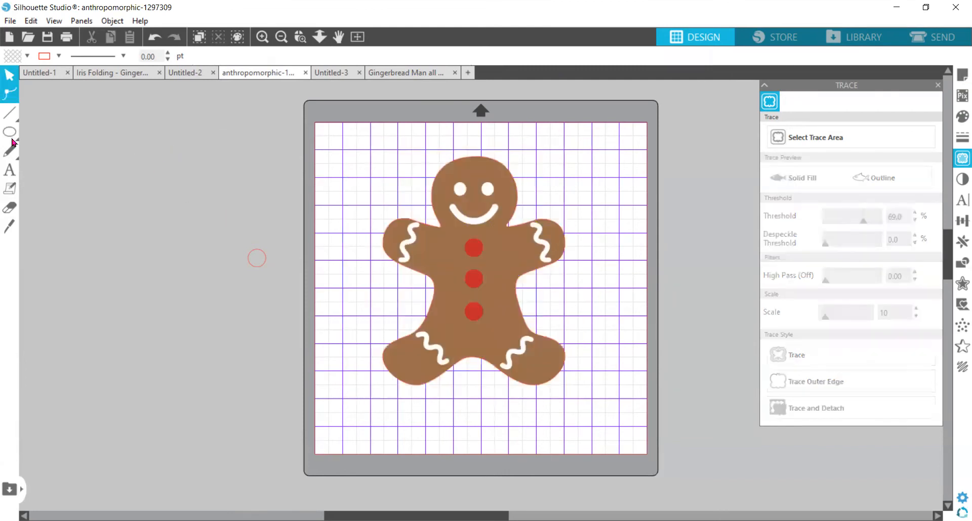
Draw a second circle about 0.82 in across, above and left of the first one.
{"action": "mouse_move", "coordinate": [10, 133]}
{"action": "left_click", "coordinate": [68, 133]}
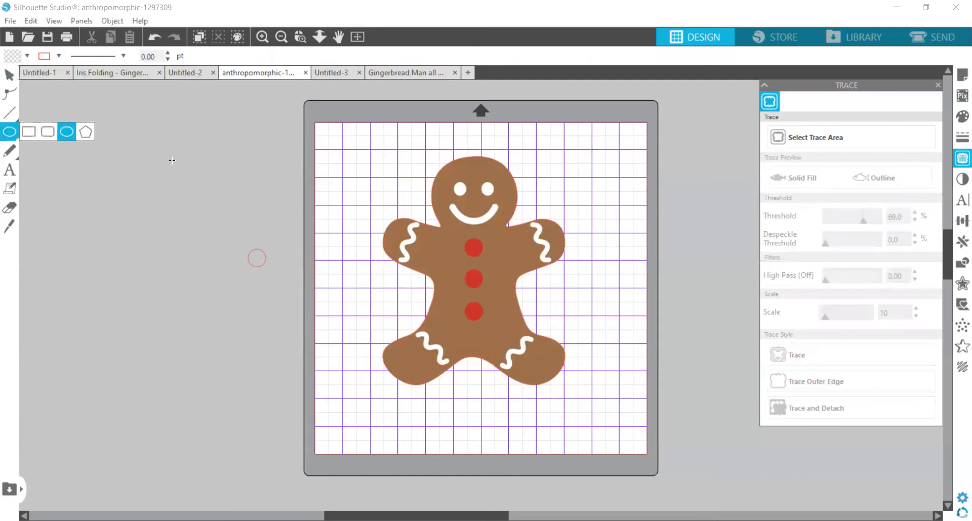
{"action": "left_click_drag", "start_coordinate": [199, 159], "coordinate": [220, 190]}
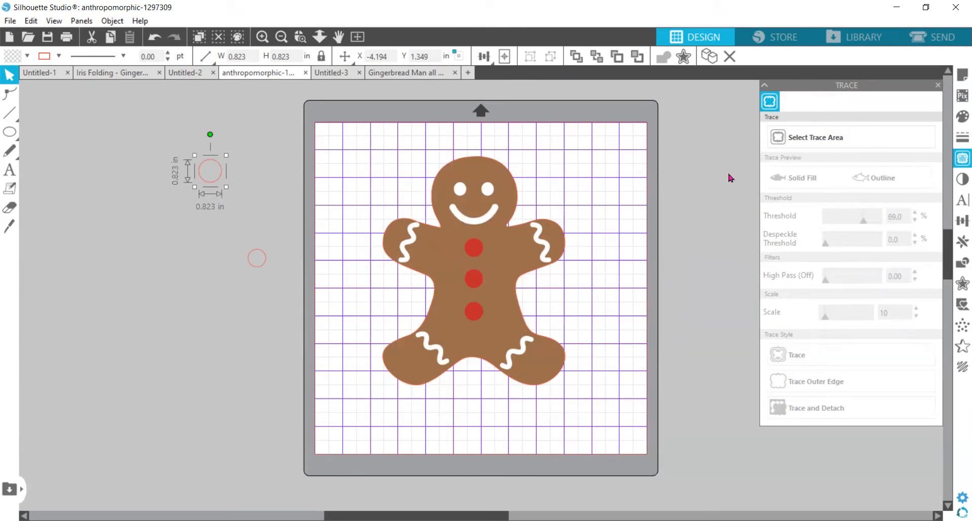
Trace the gingerbread man using a trace area about 8.8 × 9.6 in and a 61% threshold.
{"action": "left_click", "coordinate": [805, 145]}
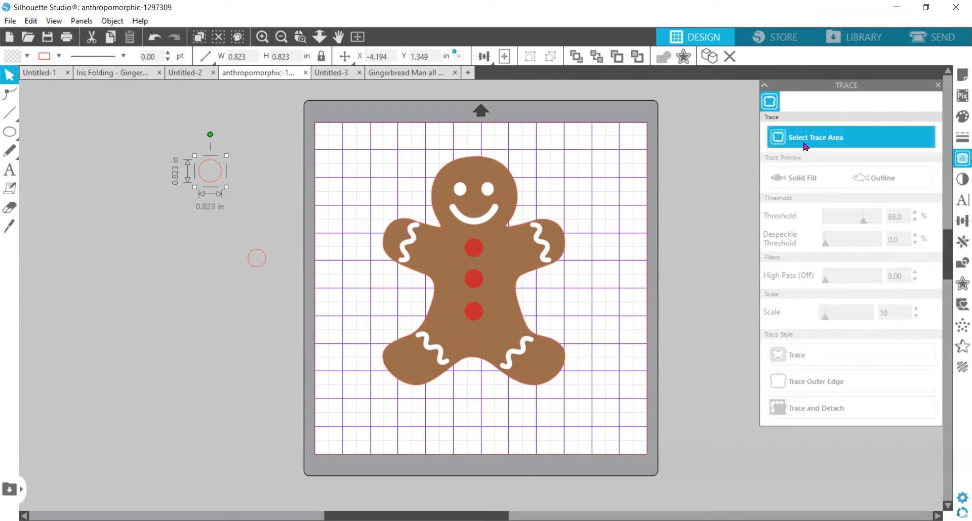
{"action": "mouse_move", "coordinate": [362, 151]}
{"action": "left_mouse_down"}
{"action": "mouse_move", "coordinate": [553, 442]}
{"action": "mouse_move", "coordinate": [609, 422]}
{"action": "left_mouse_up"}
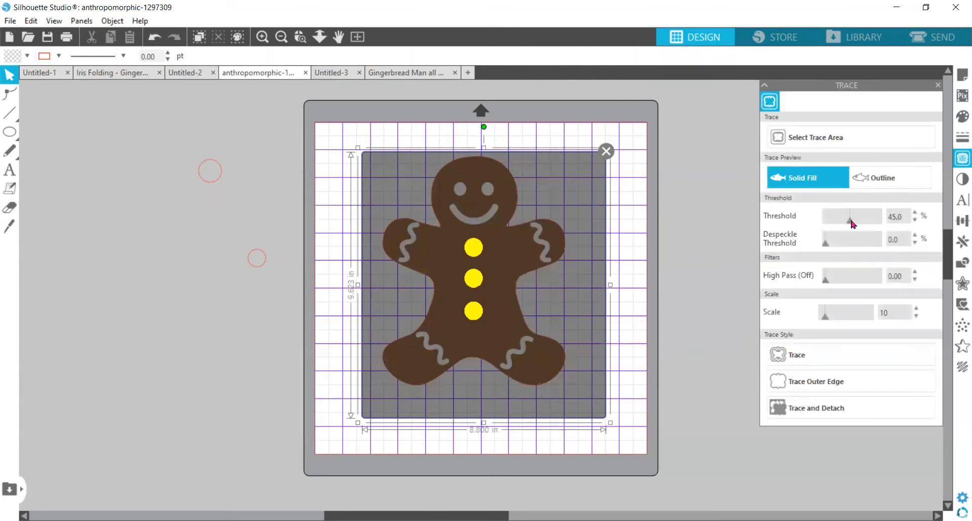
{"action": "mouse_move", "coordinate": [851, 224]}
{"action": "left_mouse_down"}
{"action": "mouse_move", "coordinate": [872, 225]}
{"action": "mouse_move", "coordinate": [862, 228]}
{"action": "left_mouse_up"}
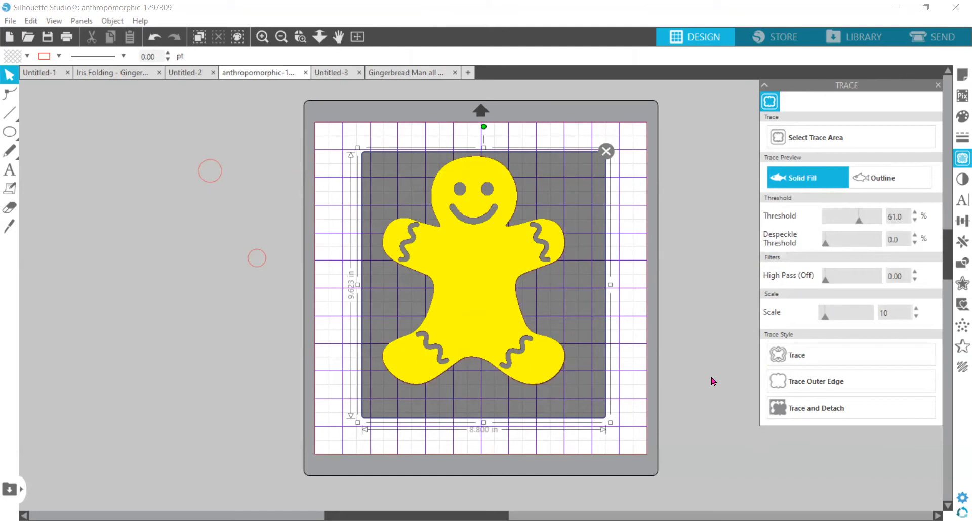
{"action": "left_click", "coordinate": [810, 357]}
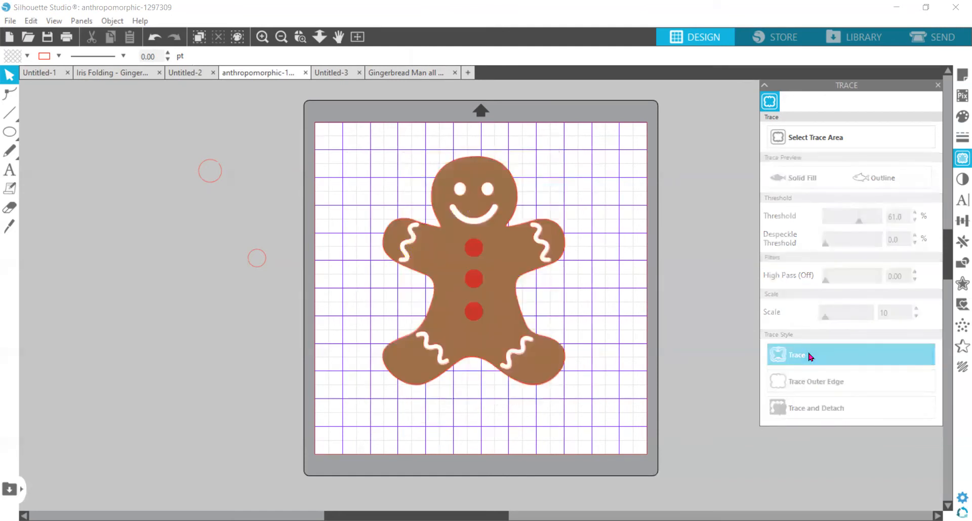
Move the picture off the mat to the left and reposition the traced outline near the mat's center.
{"action": "mouse_move", "coordinate": [505, 304]}
{"action": "left_mouse_down"}
{"action": "mouse_move", "coordinate": [341, 350]}
{"action": "mouse_move", "coordinate": [212, 283]}
{"action": "mouse_move", "coordinate": [198, 299]}
{"action": "left_mouse_up"}
{"action": "left_click", "coordinate": [329, 348]}
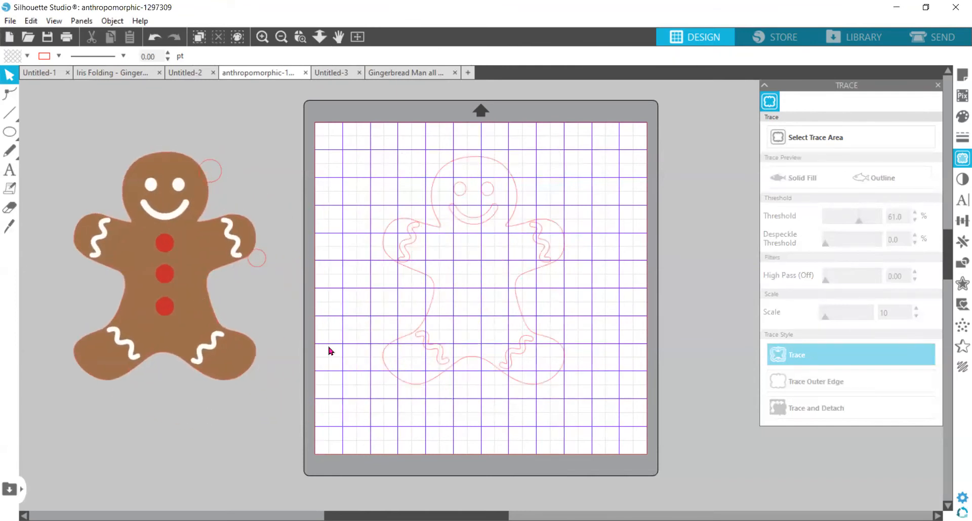
{"action": "mouse_move", "coordinate": [538, 248]}
{"action": "left_mouse_down"}
{"action": "mouse_move", "coordinate": [586, 246]}
{"action": "mouse_move", "coordinate": [504, 239]}
{"action": "left_mouse_up"}
{"action": "left_click_drag", "start_coordinate": [518, 226], "coordinate": [468, 199]}
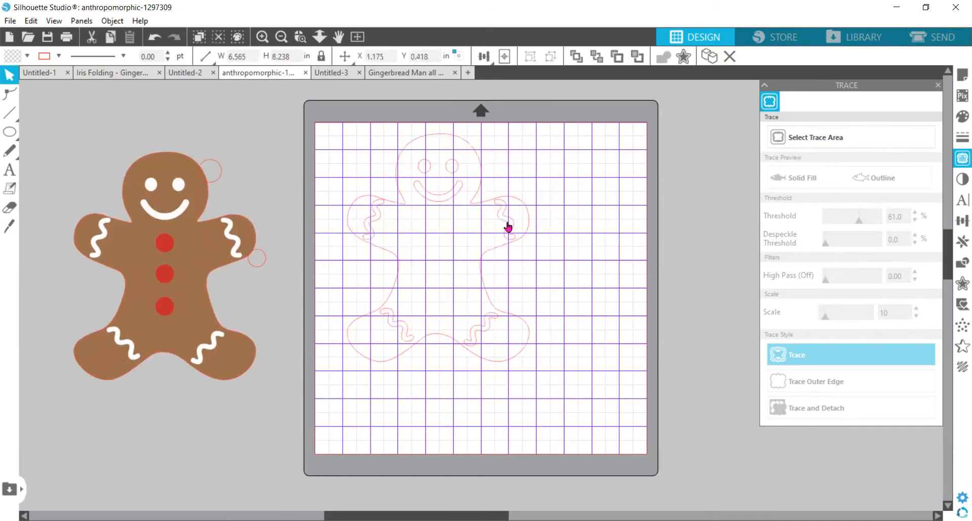
{"action": "left_click", "coordinate": [505, 223]}
{"action": "left_click_drag", "start_coordinate": [372, 214], "coordinate": [424, 236]}
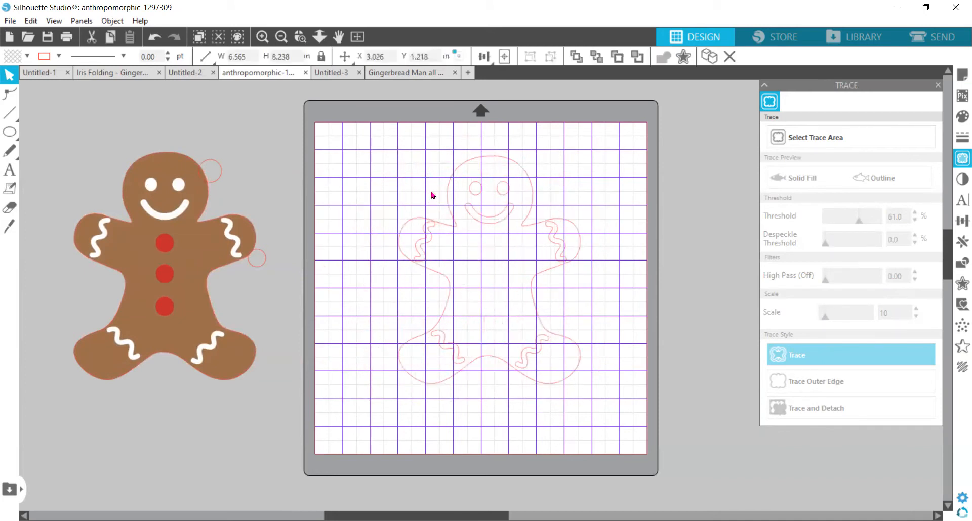
{"action": "left_click", "coordinate": [499, 198]}
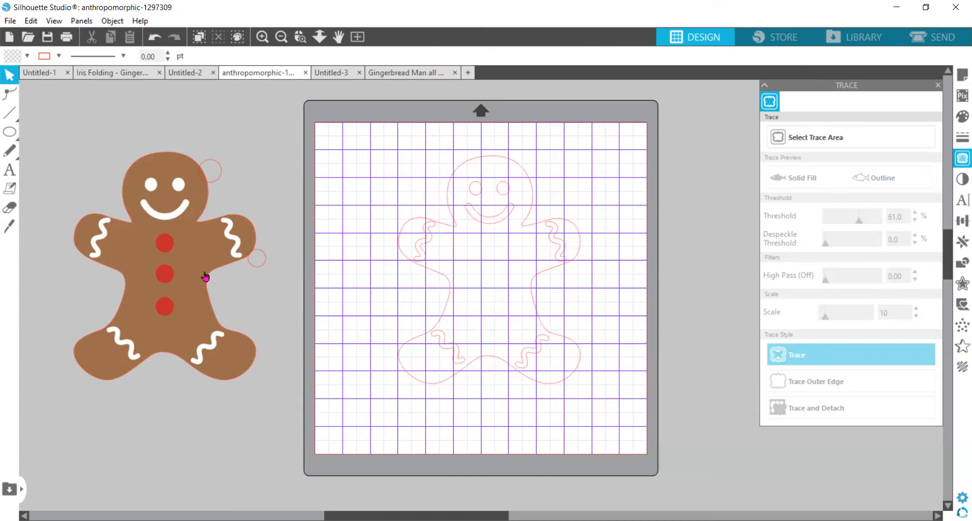
Shift the gingerbread picture partly back over the mat and move both circles farther left, clear of it.
{"action": "left_click_drag", "start_coordinate": [158, 273], "coordinate": [291, 265]}
{"action": "mouse_move", "coordinate": [145, 123]}
{"action": "left_mouse_down"}
{"action": "mouse_move", "coordinate": [394, 368]}
{"action": "mouse_move", "coordinate": [397, 401]}
{"action": "left_mouse_up"}
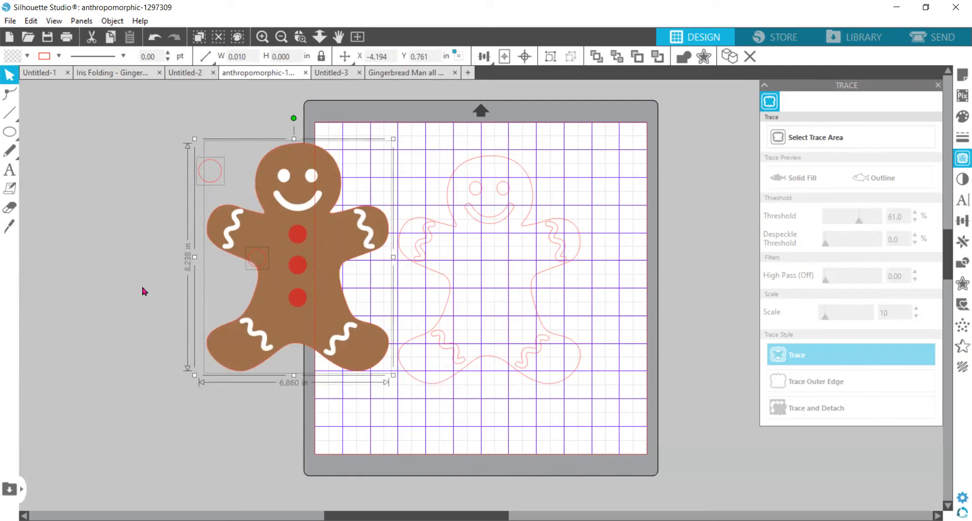
{"action": "left_click", "coordinate": [127, 281]}
{"action": "left_click", "coordinate": [217, 176]}
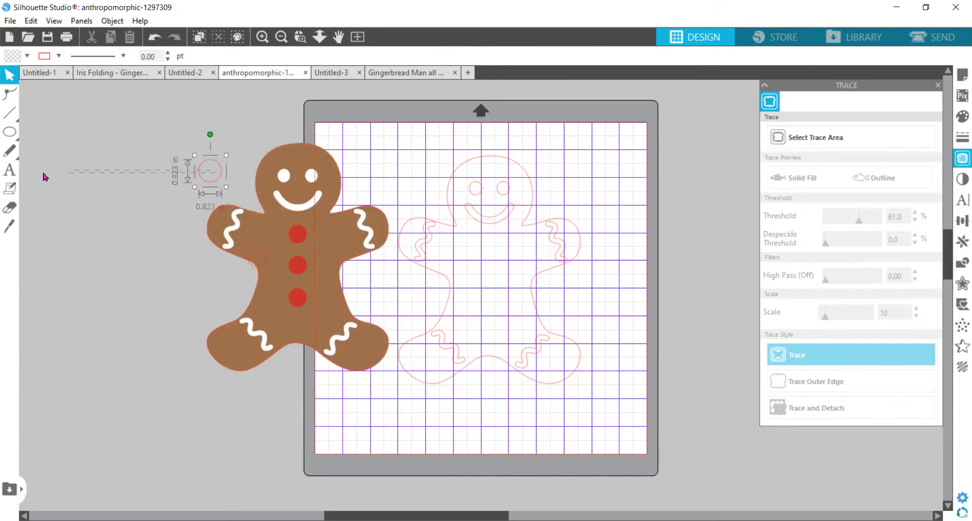
{"action": "left_click_drag", "start_coordinate": [204, 179], "coordinate": [85, 178]}
{"action": "left_click_drag", "start_coordinate": [245, 260], "coordinate": [119, 271]}
Move the traced outline toward the left off the mat and place the gingerbread picture fully on the mat.
{"action": "left_click", "coordinate": [597, 216]}
{"action": "left_click_drag", "start_coordinate": [540, 232], "coordinate": [310, 233]}
{"action": "left_click_drag", "start_coordinate": [456, 265], "coordinate": [497, 241]}
{"action": "mouse_move", "coordinate": [375, 131]}
{"action": "left_mouse_down"}
{"action": "mouse_move", "coordinate": [584, 350]}
{"action": "mouse_move", "coordinate": [625, 410]}
{"action": "left_mouse_up"}
{"action": "left_click", "coordinate": [668, 308]}
Trace the outer edge of the gingerbread man using a trace area about 9.4 × 8.8 in and a 72% threshold.
{"action": "left_click", "coordinate": [826, 136]}
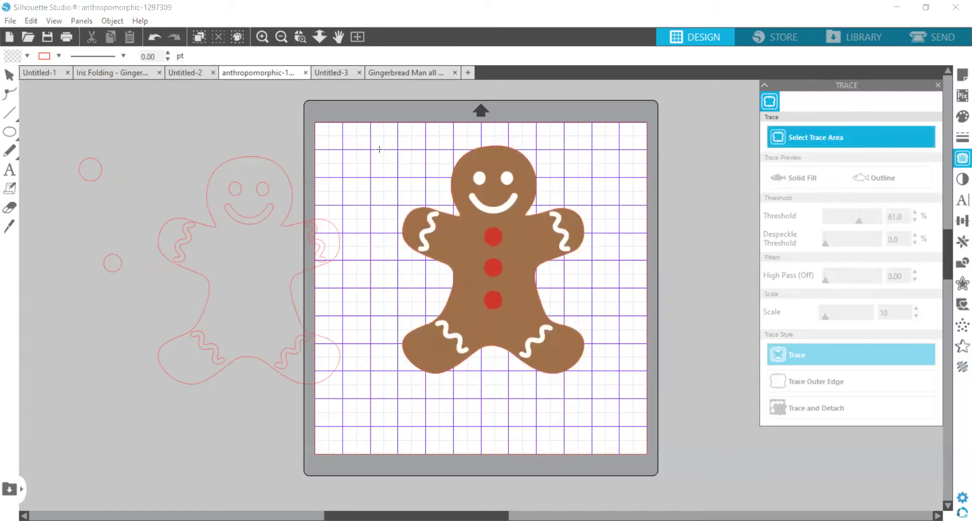
{"action": "mouse_move", "coordinate": [367, 139]}
{"action": "left_mouse_down"}
{"action": "mouse_move", "coordinate": [541, 430]}
{"action": "mouse_move", "coordinate": [636, 431]}
{"action": "mouse_move", "coordinate": [630, 388]}
{"action": "left_mouse_up"}
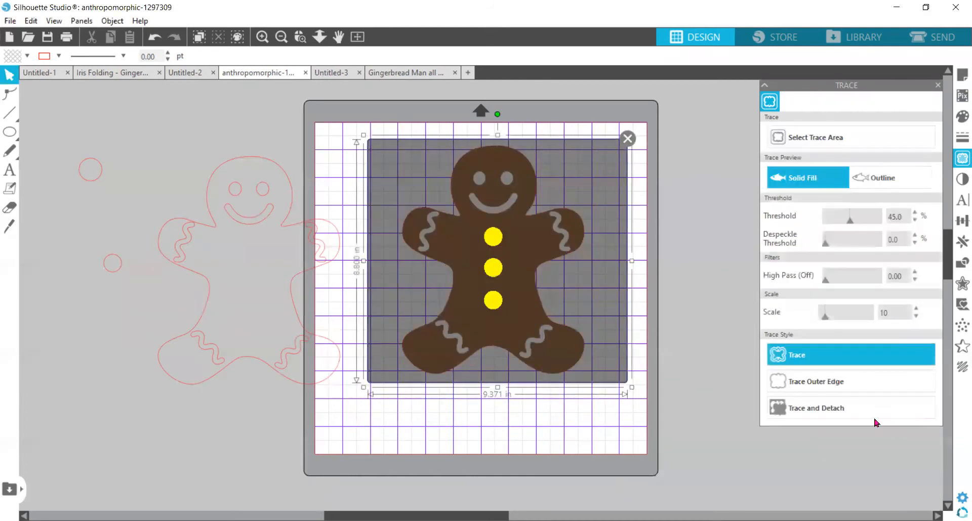
{"action": "left_click", "coordinate": [865, 222]}
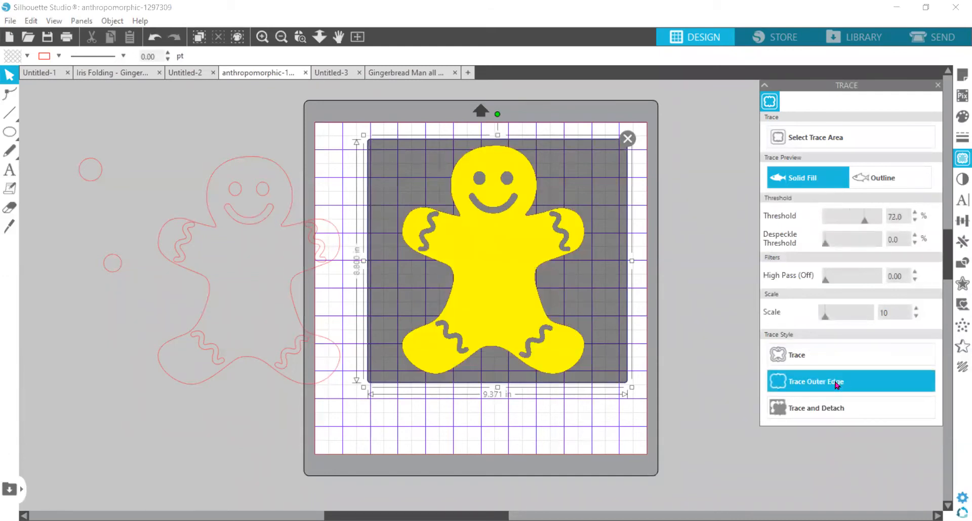
Move the gingerbread picture down and to the left off its outer-edge outline and delete that outline.
{"action": "mouse_move", "coordinate": [528, 294]}
{"action": "left_mouse_down"}
{"action": "mouse_move", "coordinate": [290, 310]}
{"action": "mouse_move", "coordinate": [354, 304]}
{"action": "mouse_move", "coordinate": [412, 332]}
{"action": "mouse_move", "coordinate": [597, 324]}
{"action": "mouse_move", "coordinate": [603, 289]}
{"action": "mouse_move", "coordinate": [475, 291]}
{"action": "mouse_move", "coordinate": [485, 291]}
{"action": "left_mouse_up"}
{"action": "left_click", "coordinate": [443, 180]}
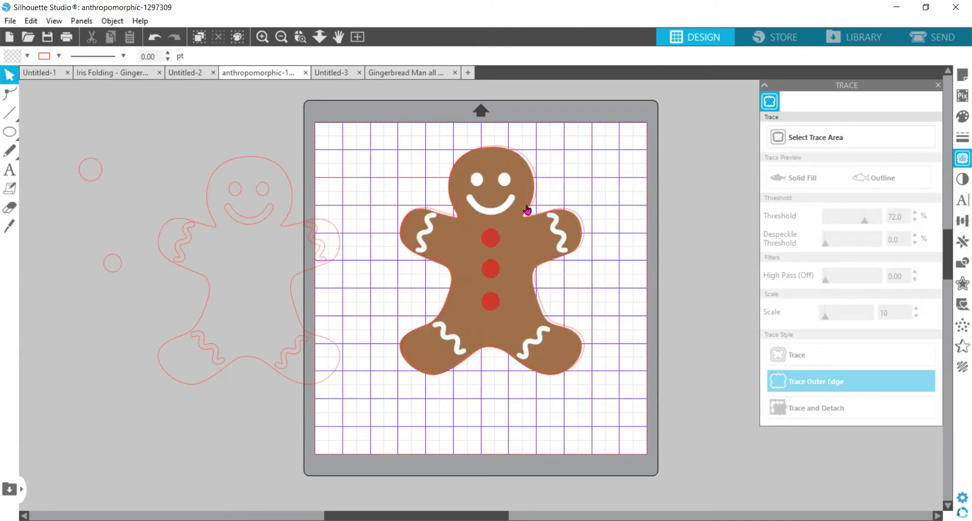
{"action": "left_click", "coordinate": [534, 183]}
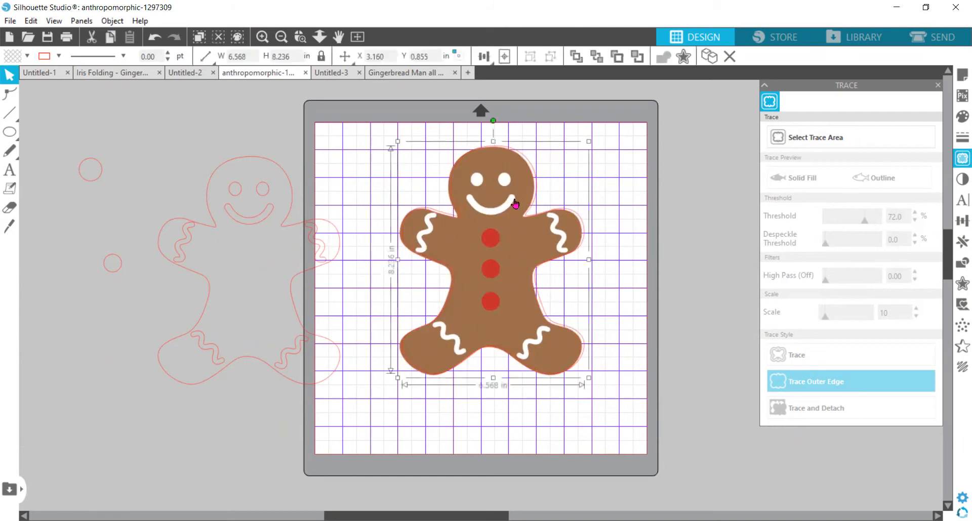
{"action": "left_click_drag", "start_coordinate": [515, 204], "coordinate": [459, 241]}
{"action": "right_click", "coordinate": [536, 181]}
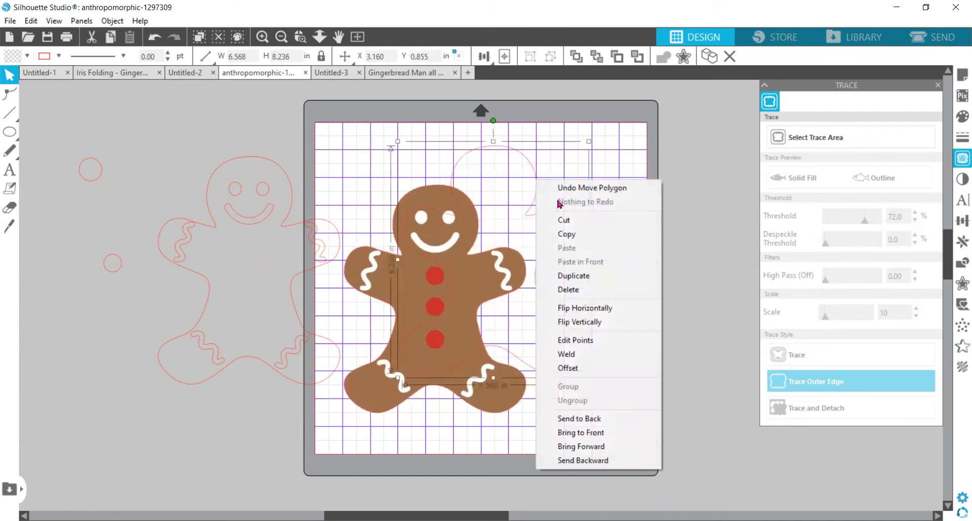
{"action": "left_click", "coordinate": [569, 290]}
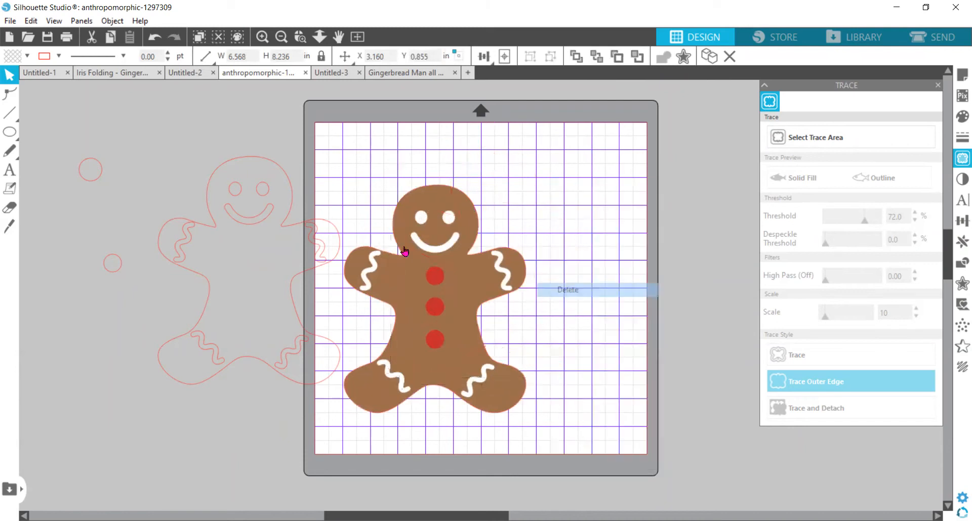
Move the gingerbread picture off the mat to the left and place the detailed traced outline at the mat's center.
{"action": "mouse_move", "coordinate": [469, 245]}
{"action": "left_mouse_down"}
{"action": "mouse_move", "coordinate": [339, 308]}
{"action": "mouse_move", "coordinate": [251, 284]}
{"action": "left_mouse_up"}
{"action": "mouse_move", "coordinate": [317, 239]}
{"action": "left_mouse_down"}
{"action": "mouse_move", "coordinate": [477, 256]}
{"action": "mouse_move", "coordinate": [526, 223]}
{"action": "mouse_move", "coordinate": [552, 238]}
{"action": "left_mouse_up"}
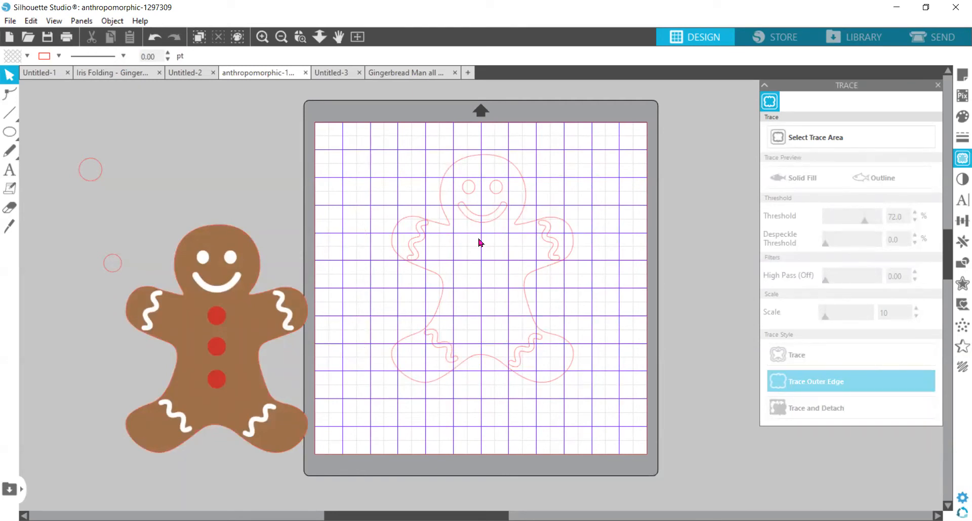
Release the compound path of the traced gingerbread outline on the mat.
{"action": "left_click", "coordinate": [412, 157]}
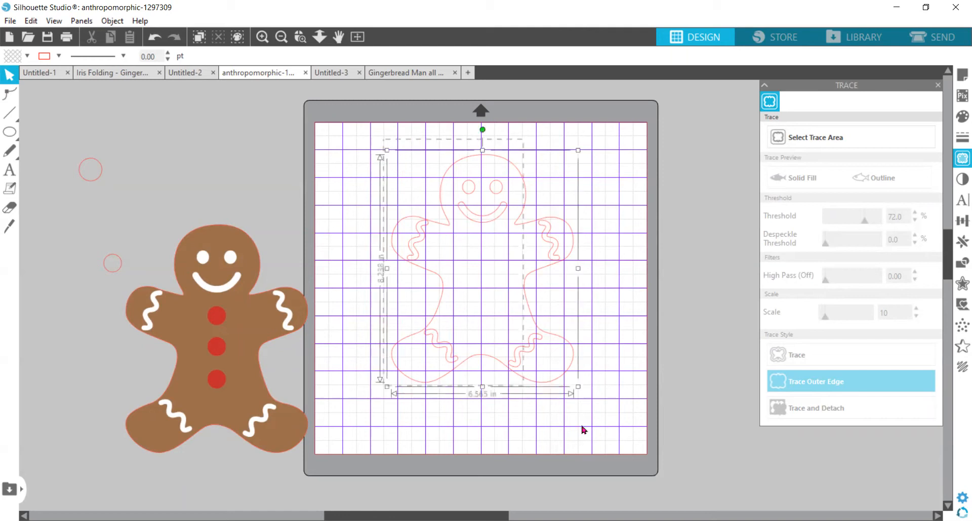
{"action": "right_click", "coordinate": [473, 269]}
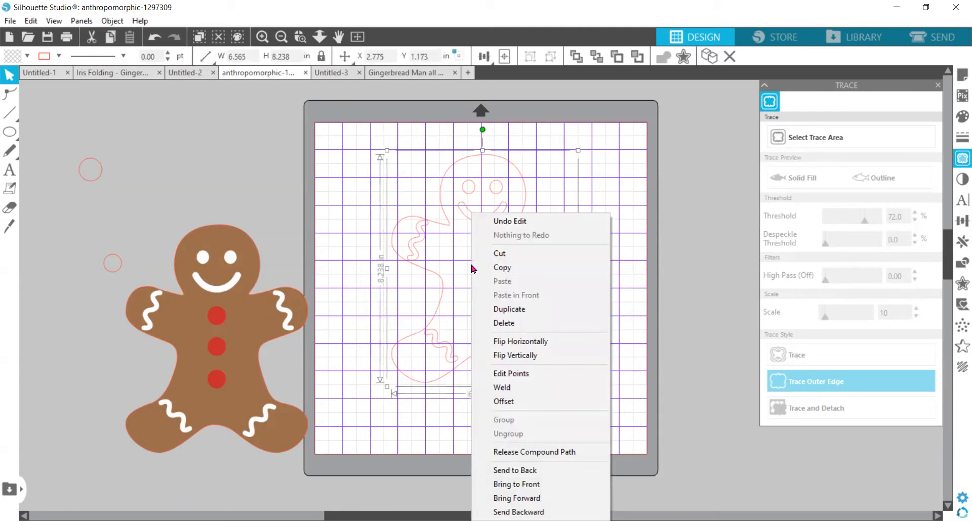
{"action": "left_click", "coordinate": [594, 452]}
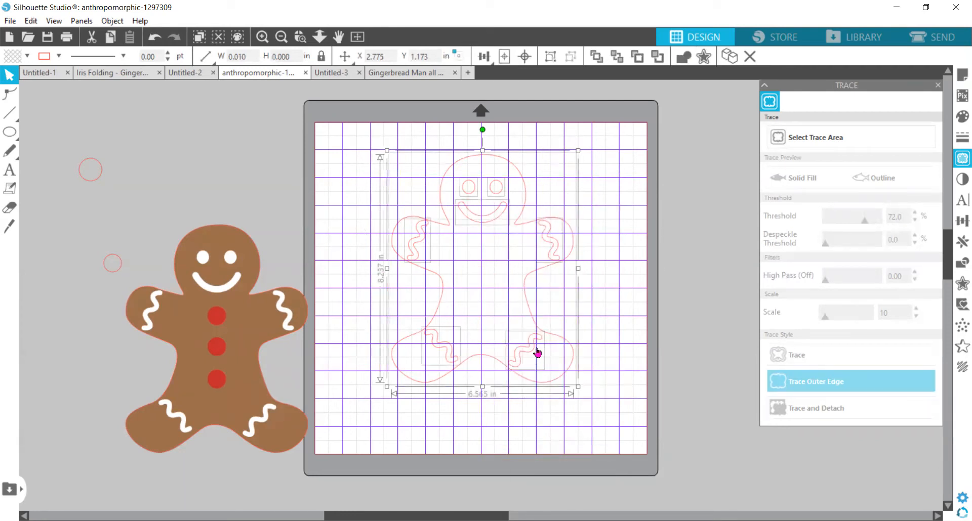
{"action": "left_click", "coordinate": [627, 306]}
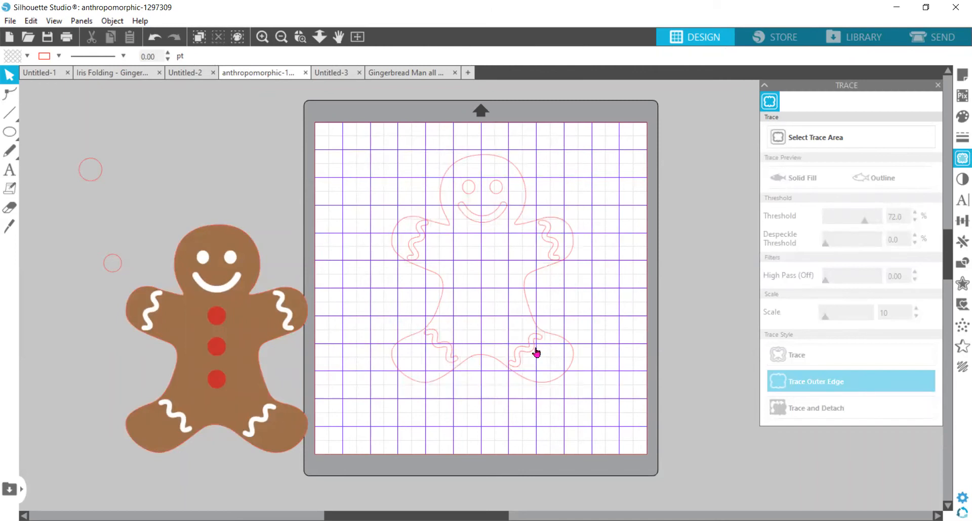
Move the four wavy icing shapes out of the arms and legs to the mat's upper-left corner.
{"action": "mouse_move", "coordinate": [525, 350]}
{"action": "left_mouse_down"}
{"action": "mouse_move", "coordinate": [347, 200]}
{"action": "mouse_move", "coordinate": [356, 169]}
{"action": "left_mouse_up"}
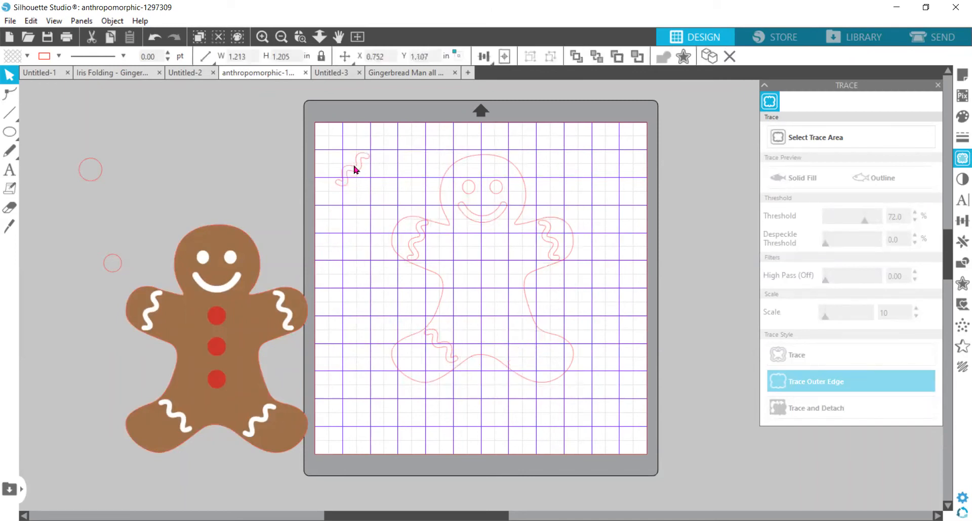
{"action": "left_click", "coordinate": [423, 248]}
{"action": "left_click_drag", "start_coordinate": [417, 245], "coordinate": [387, 167]}
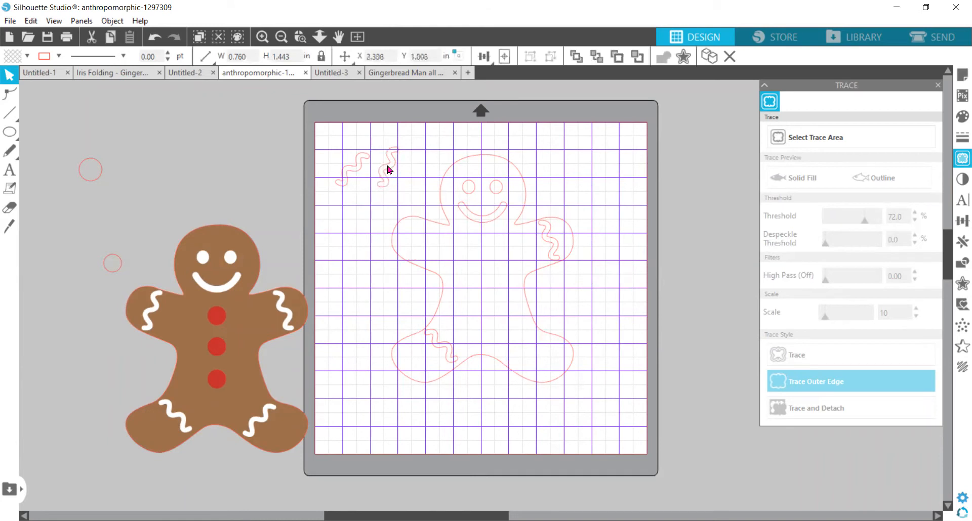
{"action": "left_click", "coordinate": [505, 207]}
{"action": "mouse_move", "coordinate": [547, 237]}
{"action": "left_mouse_down"}
{"action": "mouse_move", "coordinate": [400, 167]}
{"action": "mouse_move", "coordinate": [417, 166]}
{"action": "left_mouse_up"}
{"action": "left_click", "coordinate": [409, 176]}
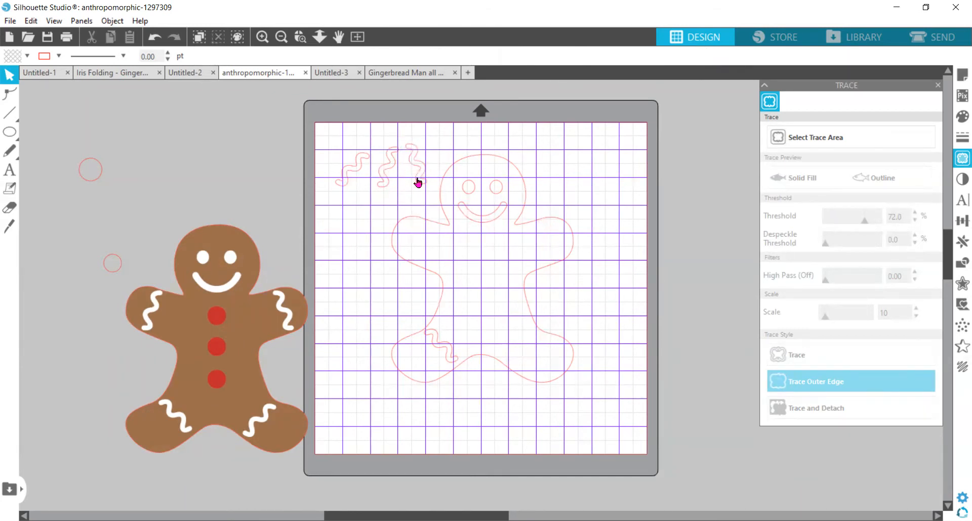
{"action": "mouse_move", "coordinate": [432, 341]}
{"action": "left_mouse_down"}
{"action": "mouse_move", "coordinate": [385, 289]}
{"action": "mouse_move", "coordinate": [341, 202]}
{"action": "left_mouse_up"}
Move both eyes and the smile out of the head to join the icing shapes in the mat's upper-left area.
{"action": "left_click", "coordinate": [466, 184]}
{"action": "left_click_drag", "start_coordinate": [462, 184], "coordinate": [342, 143]}
{"action": "left_click_drag", "start_coordinate": [477, 221], "coordinate": [349, 242]}
{"action": "left_click_drag", "start_coordinate": [501, 196], "coordinate": [365, 203]}
{"action": "left_click", "coordinate": [415, 195]}
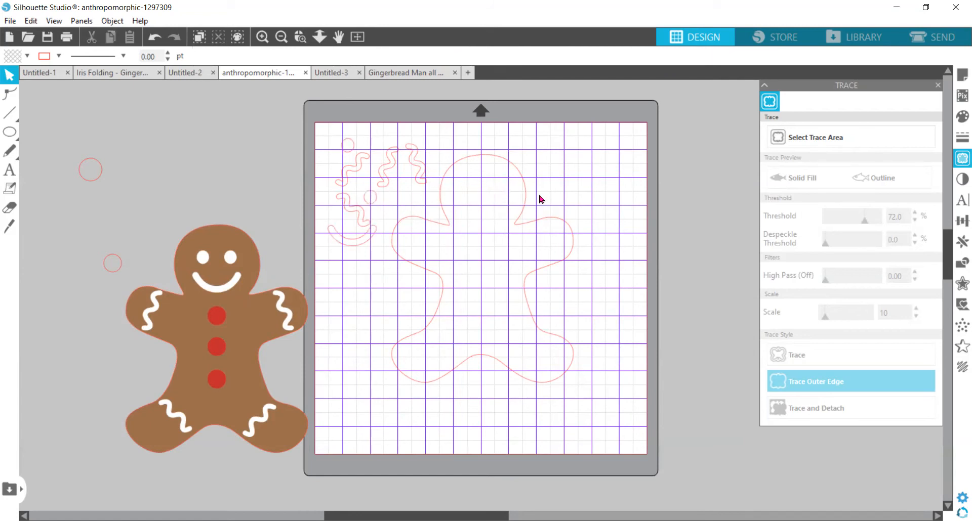
In the Gingerbread Man all pieces3 design, ungroup the pieces and move the gingerbread card frame away from the small icing pieces.
{"action": "left_click", "coordinate": [404, 74]}
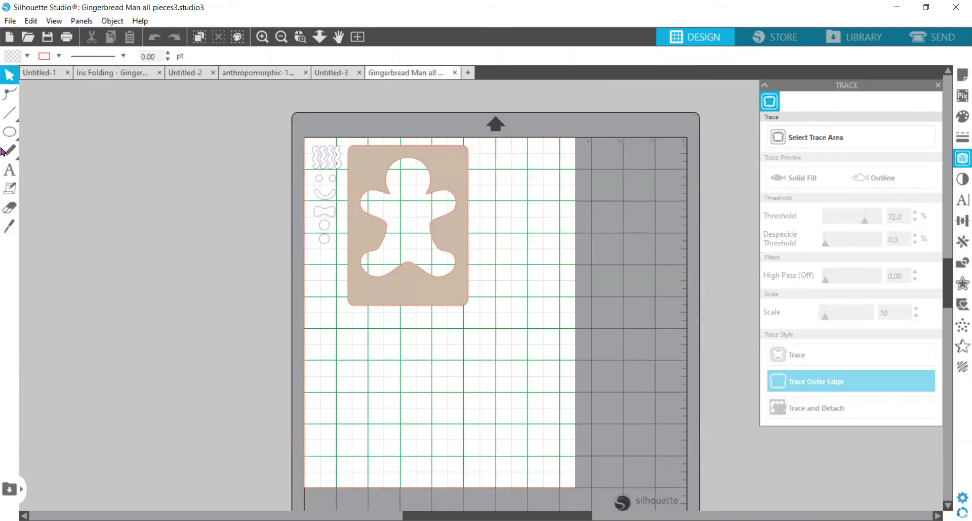
{"action": "left_click_drag", "start_coordinate": [8, 135], "coordinate": [48, 133]}
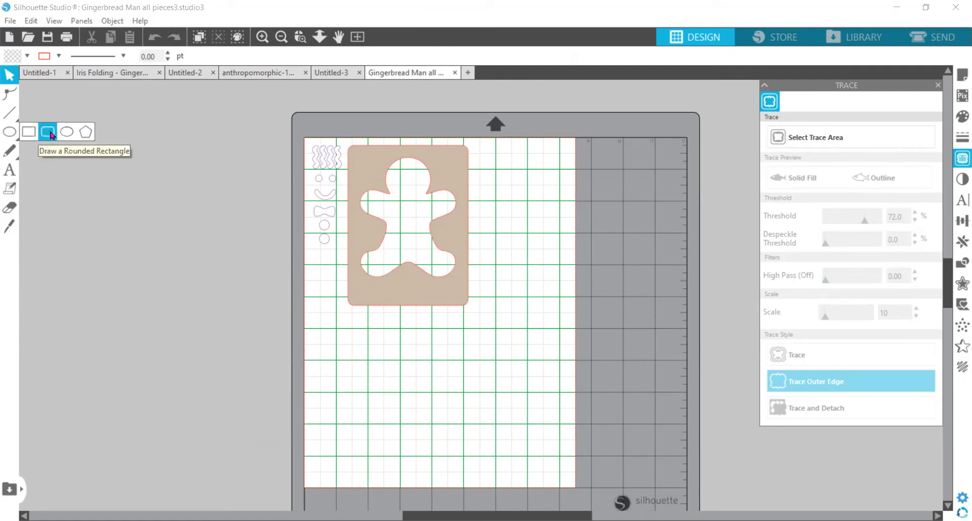
{"action": "left_click", "coordinate": [85, 131]}
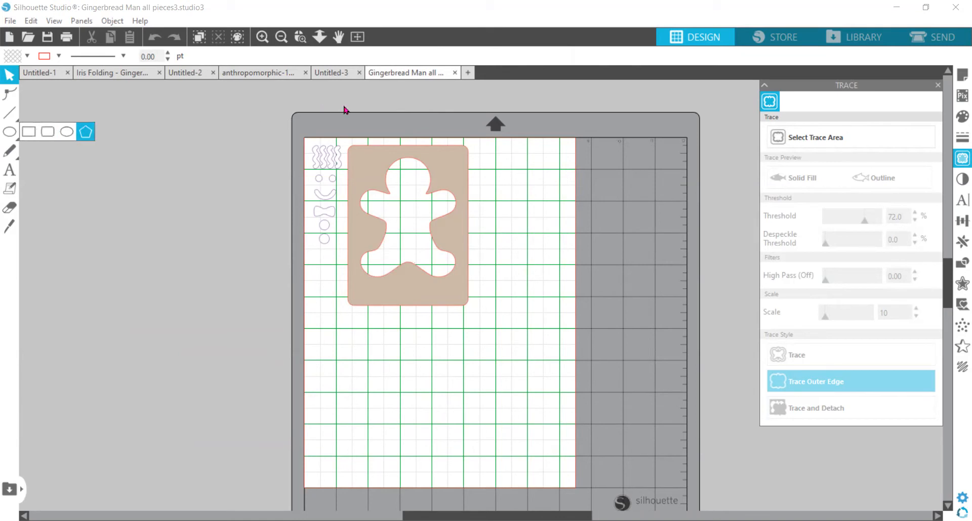
{"action": "left_click", "coordinate": [368, 173]}
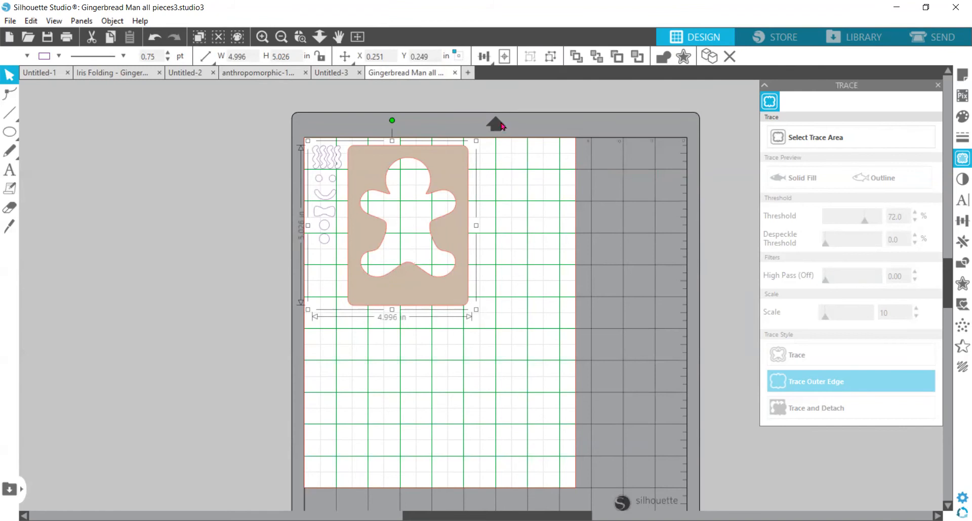
{"action": "left_click_drag", "start_coordinate": [450, 169], "coordinate": [480, 183]}
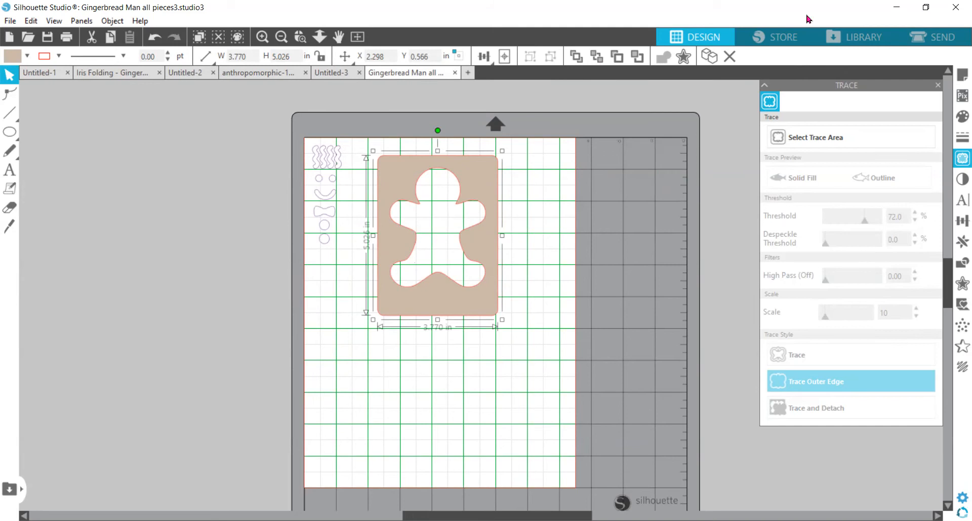
Open the A2 aperture card gingerbread design from the library and return to the anthropomorphic-1297309 design.
{"action": "left_click", "coordinate": [859, 39]}
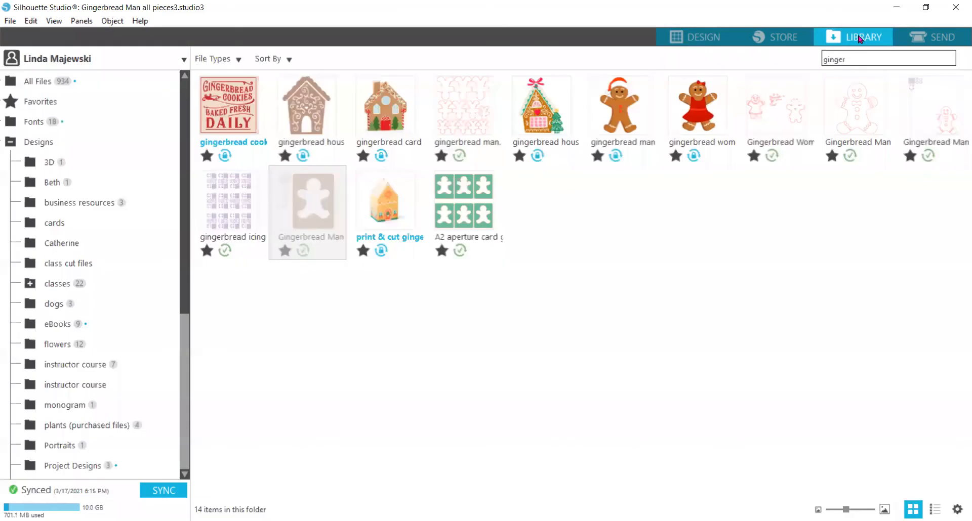
{"action": "double_click", "coordinate": [468, 213]}
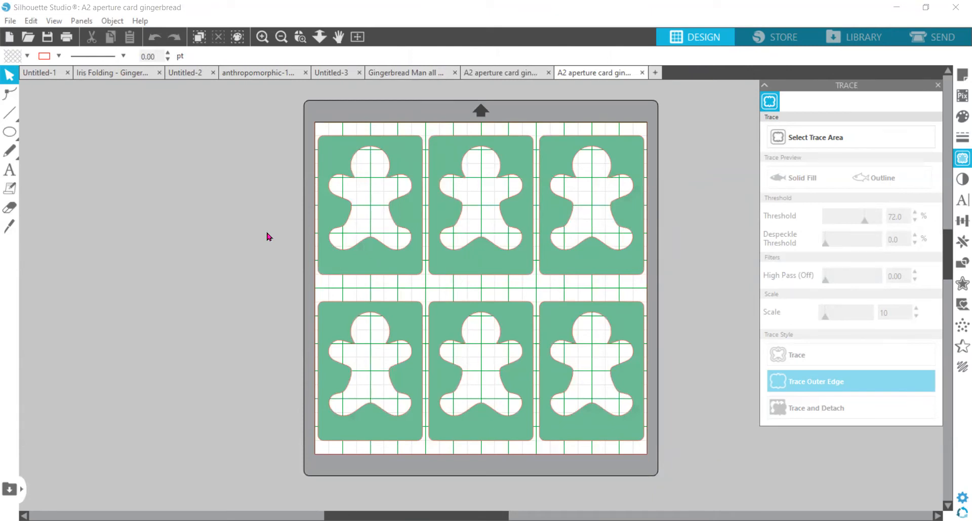
{"action": "left_click", "coordinate": [512, 78]}
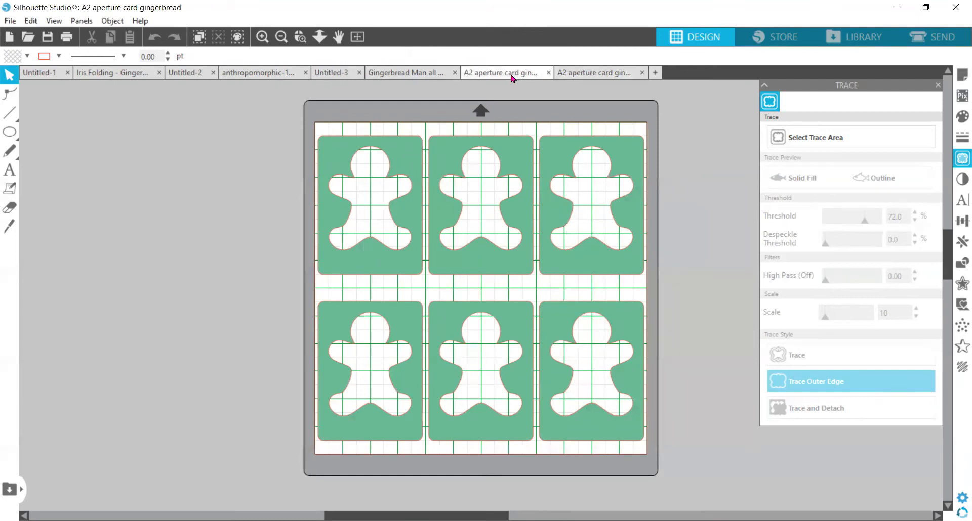
{"action": "left_click", "coordinate": [424, 73]}
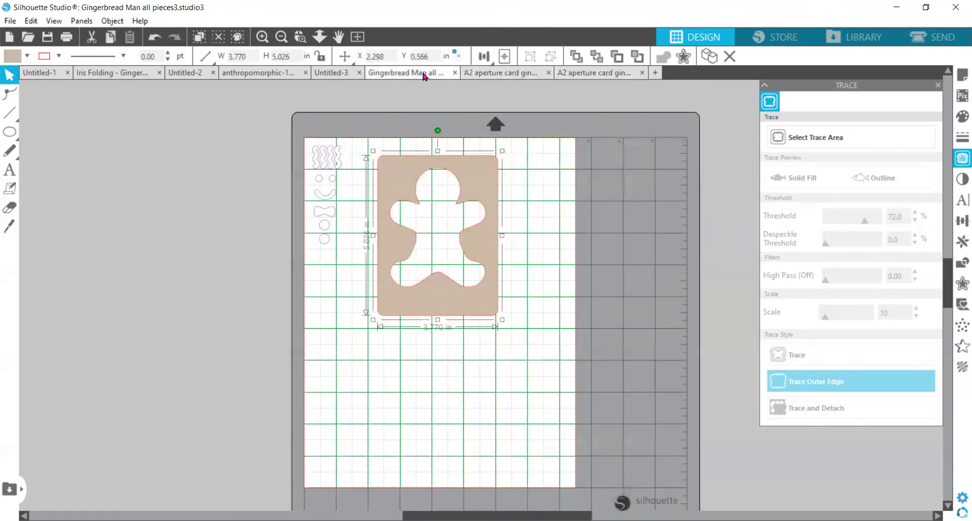
{"action": "left_click", "coordinate": [234, 76]}
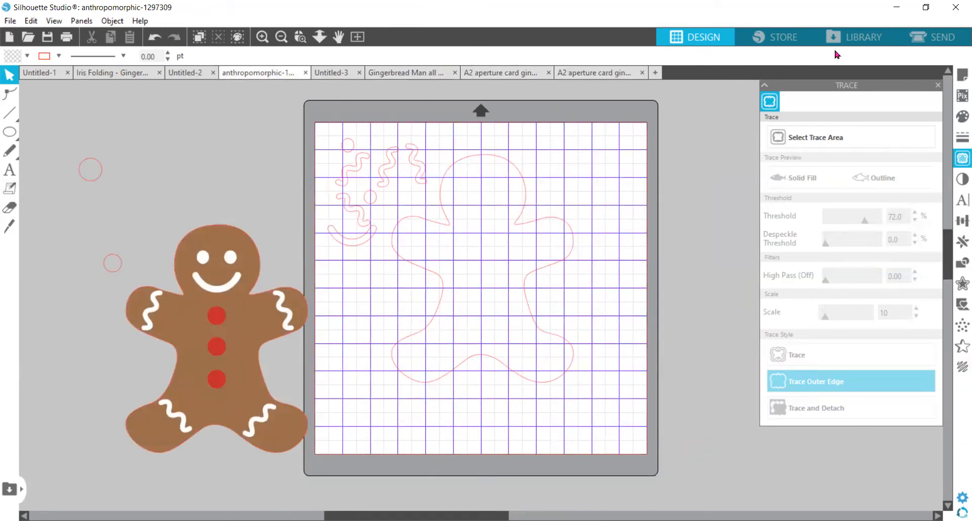
Open the gingerbread icing pieces design from the library and duplicate its upper-left icing set twice to the left.
{"action": "left_click", "coordinate": [858, 40]}
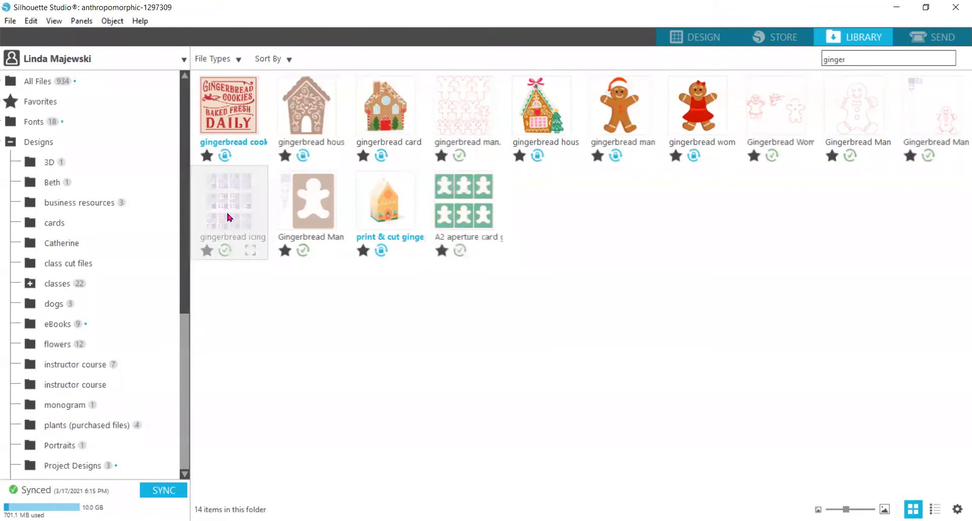
{"action": "double_click", "coordinate": [228, 218]}
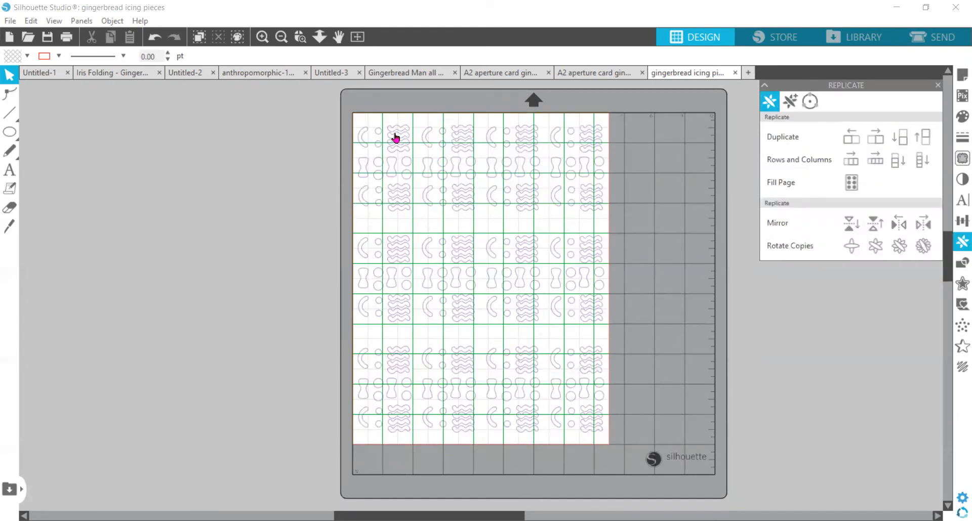
{"action": "left_click", "coordinate": [396, 137]}
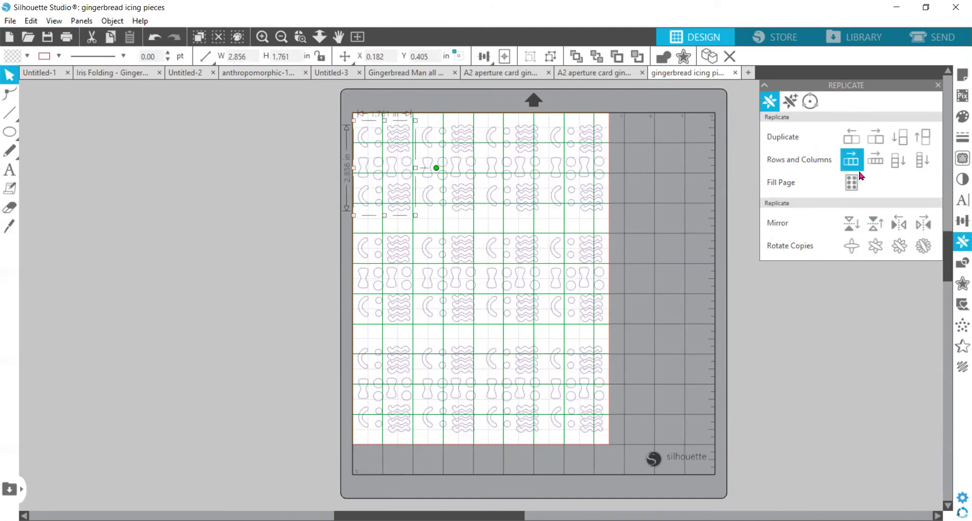
{"action": "left_click", "coordinate": [849, 140]}
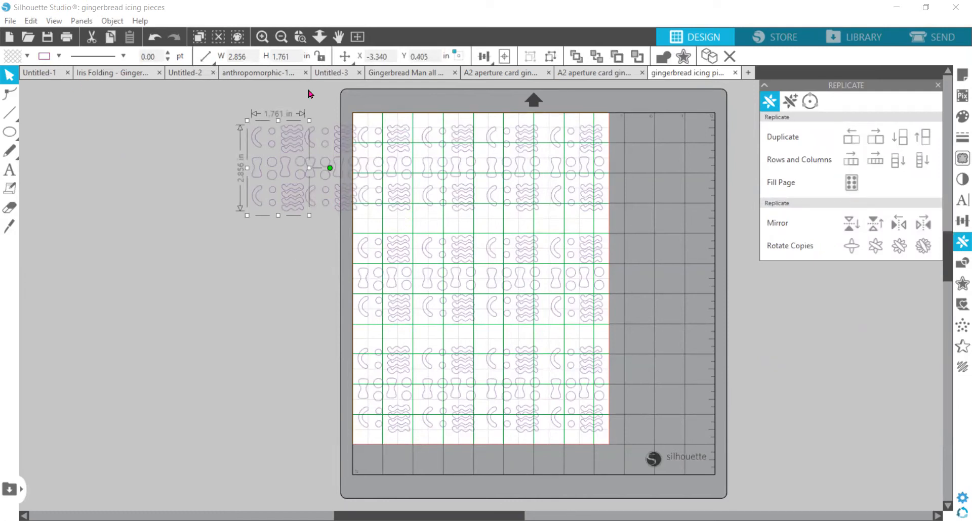
Return to the anthropomorphic-1297309 design and move the gingerbread picture up beside the traced body outline.
{"action": "left_click", "coordinate": [267, 76]}
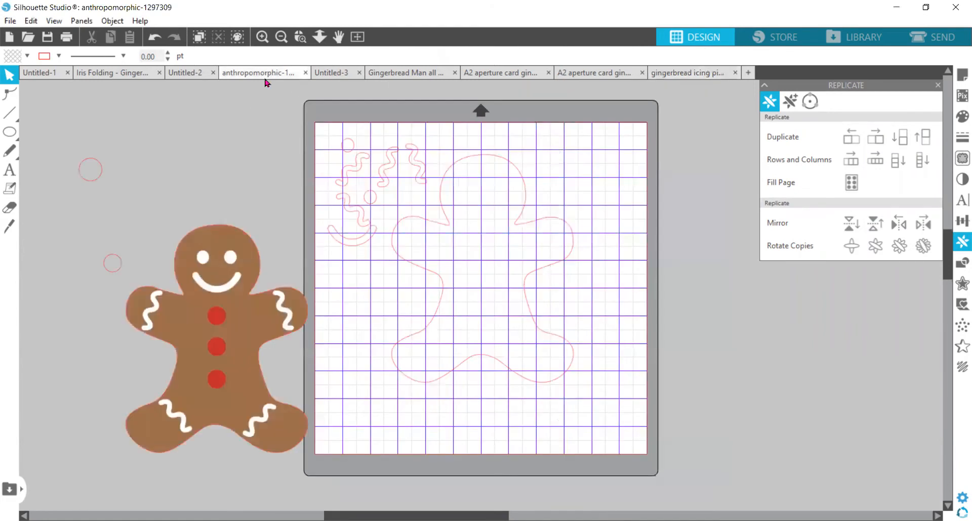
{"action": "left_click", "coordinate": [405, 265]}
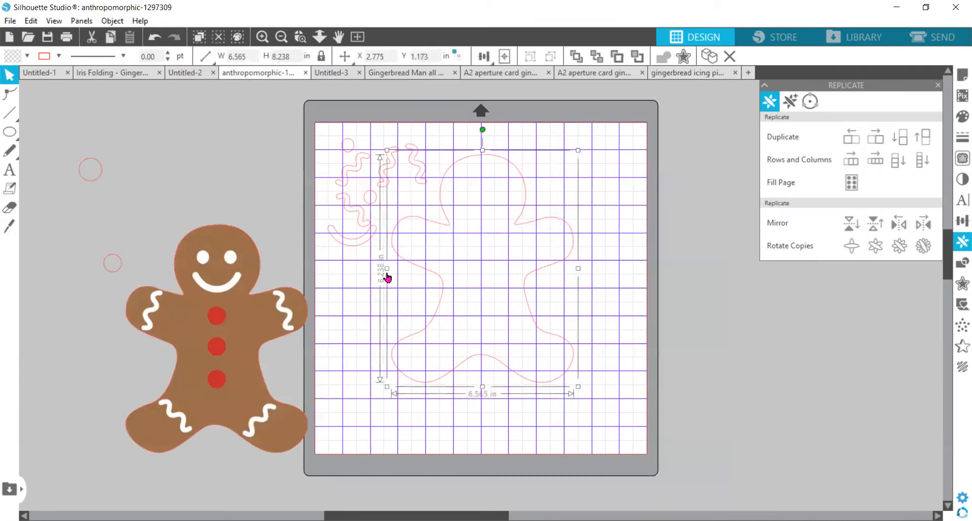
{"action": "left_click_drag", "start_coordinate": [263, 286], "coordinate": [283, 219]}
{"action": "left_click", "coordinate": [424, 229]}
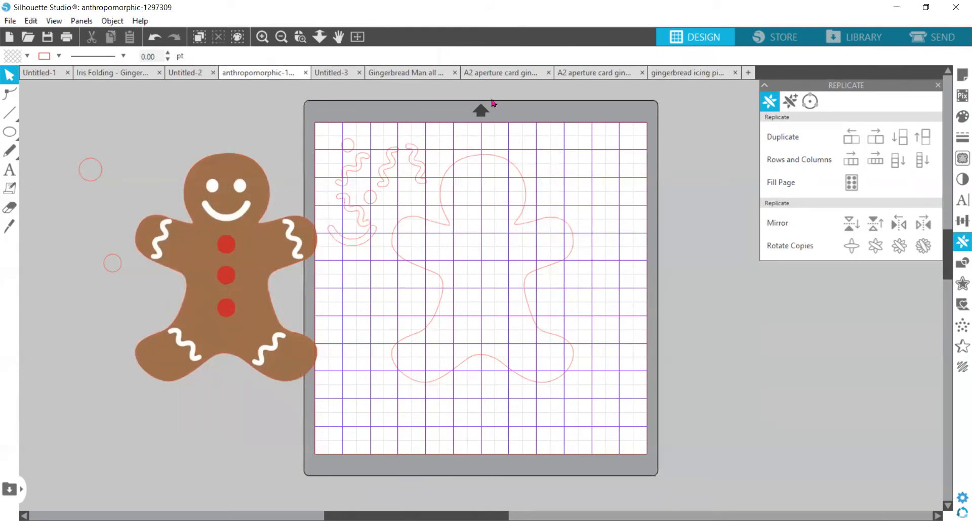
Review the gingerbread icing pieces and A2 aperture card gingerbread designs, ending back at the anthropomorphic-1297309 design.
{"action": "left_click", "coordinate": [687, 74]}
{"action": "left_click", "coordinate": [600, 75]}
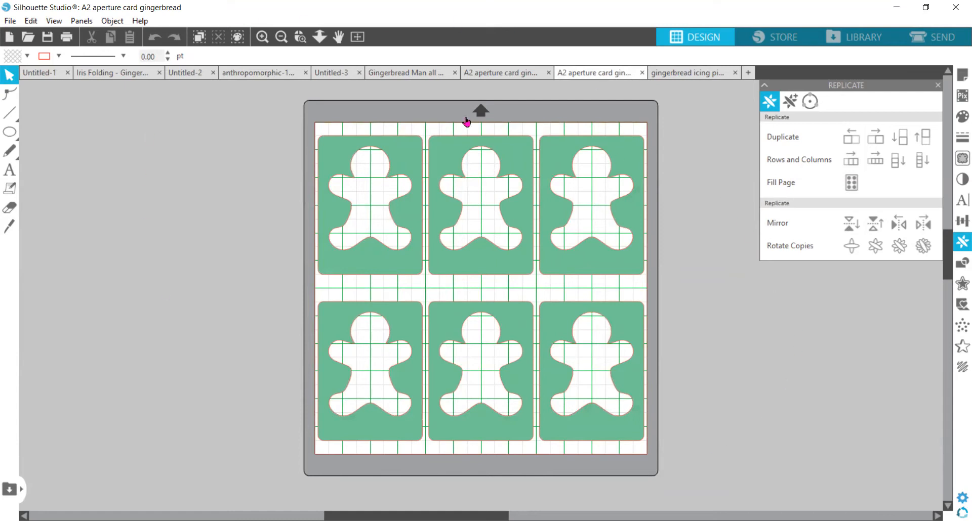
{"action": "left_click", "coordinate": [253, 75]}
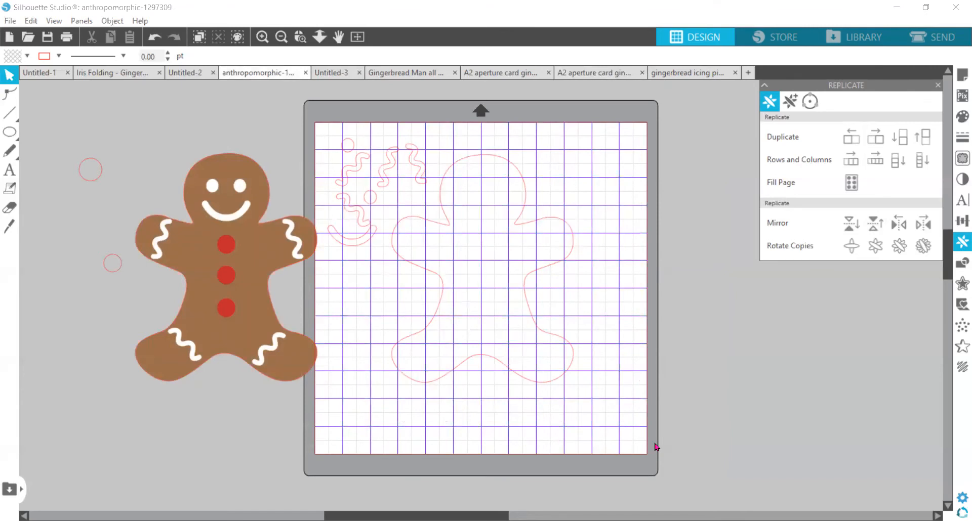
Switch to Pixabay in the browser, open its home page and look over the featured images.
{"action": "key", "text": "alt+Tab"}
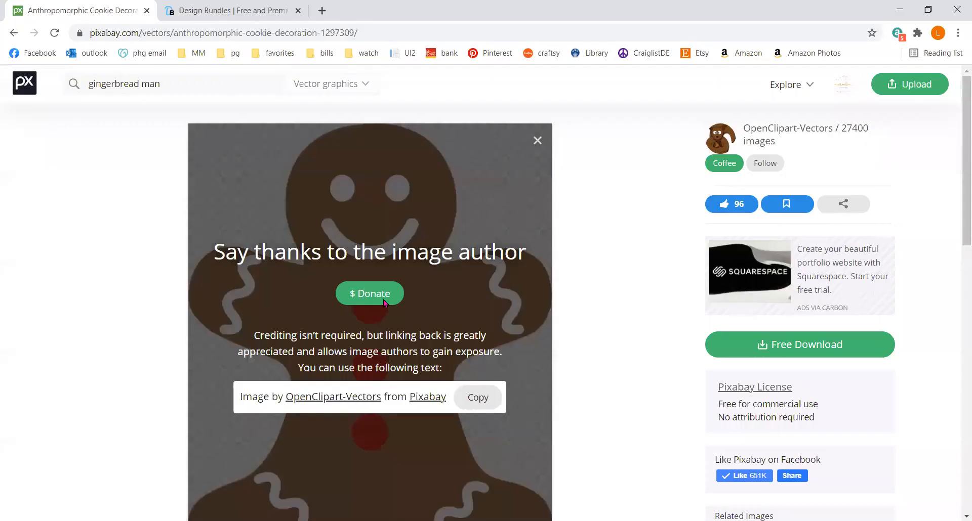
{"action": "left_click", "coordinate": [29, 86]}
{"action": "scroll", "coordinate": [365, 258], "scroll_direction": "down", "scroll_amount": 9}
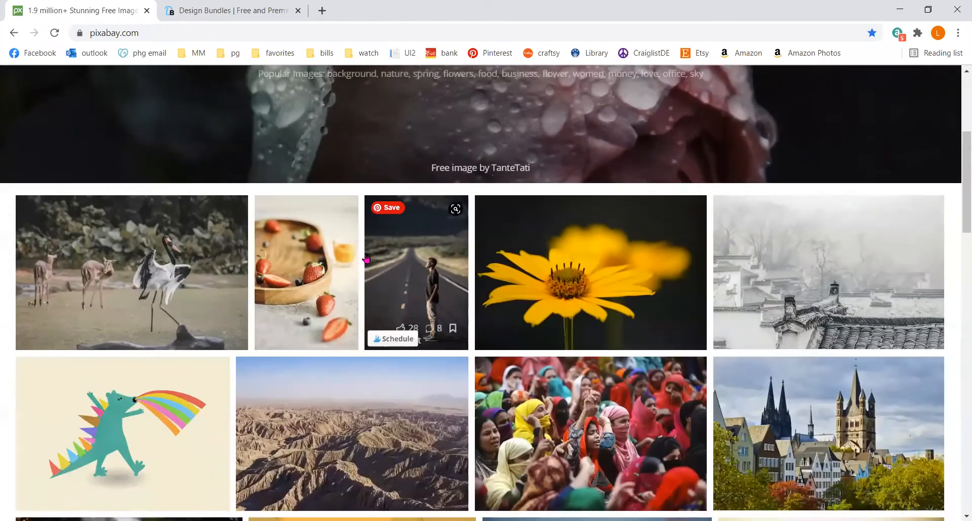
{"action": "scroll", "coordinate": [364, 258], "scroll_direction": "up", "scroll_amount": 9}
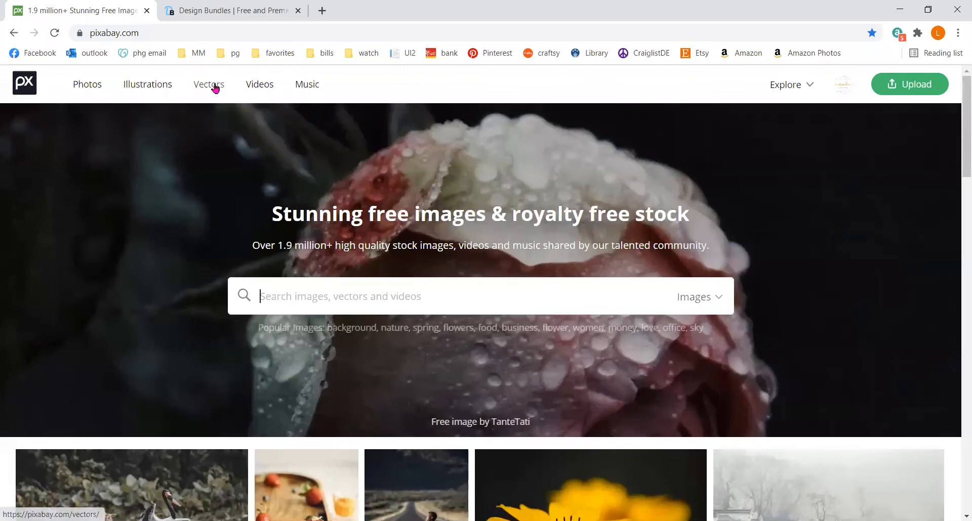
Open Pixabay's Vectors category and look through the free vector images.
{"action": "left_click", "coordinate": [215, 89]}
{"action": "scroll", "coordinate": [350, 319], "scroll_direction": "down", "scroll_amount": 6}
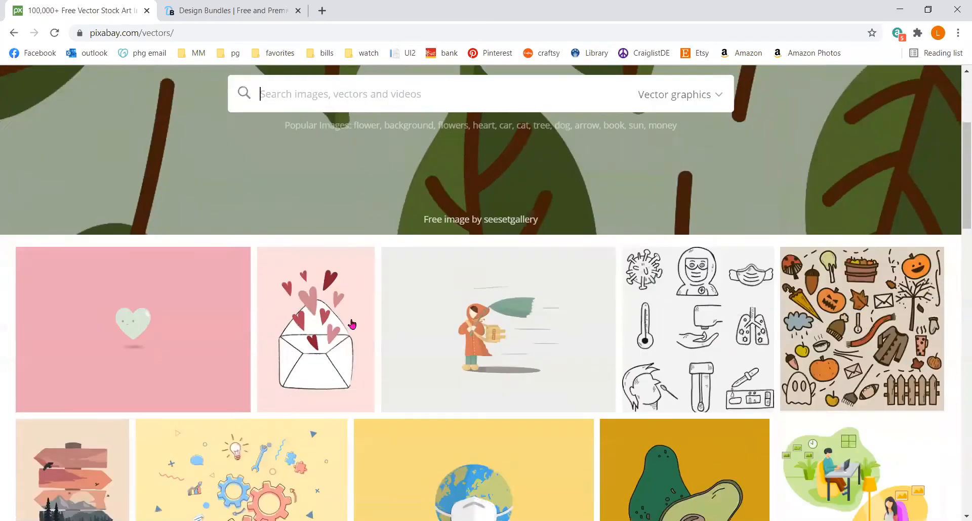
{"action": "scroll", "coordinate": [562, 397], "scroll_direction": "down", "scroll_amount": 4}
{"action": "scroll", "coordinate": [553, 406], "scroll_direction": "down", "scroll_amount": 1}
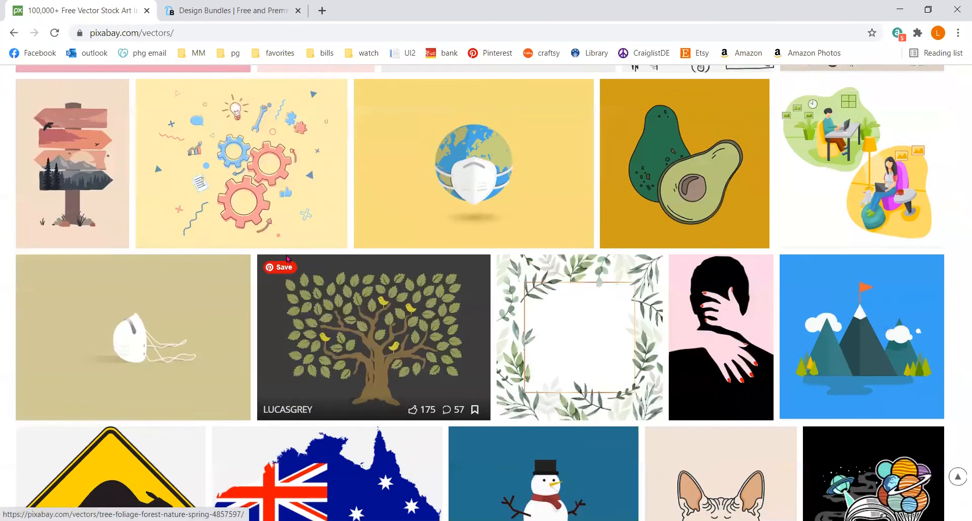
{"action": "scroll", "coordinate": [284, 266], "scroll_direction": "up", "scroll_amount": 6}
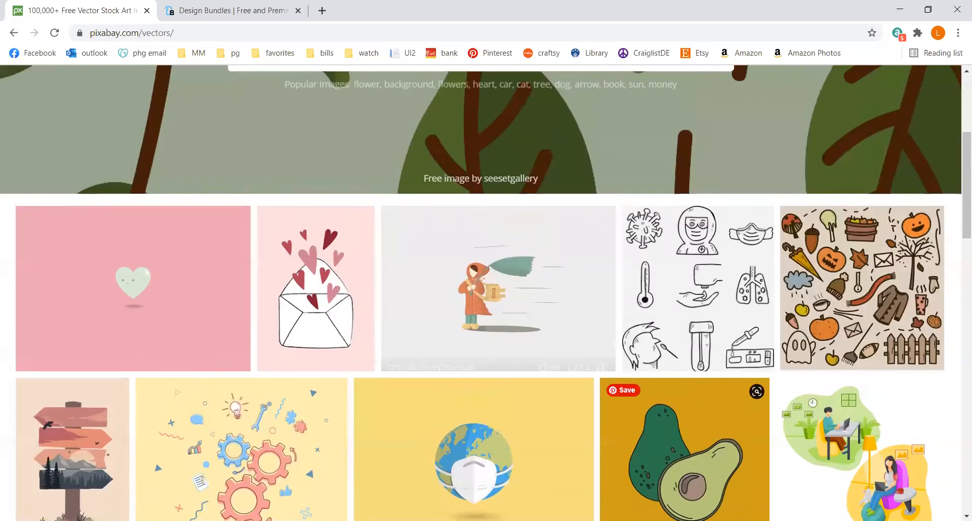
{"action": "scroll", "coordinate": [579, 304], "scroll_direction": "up", "scroll_amount": 5}
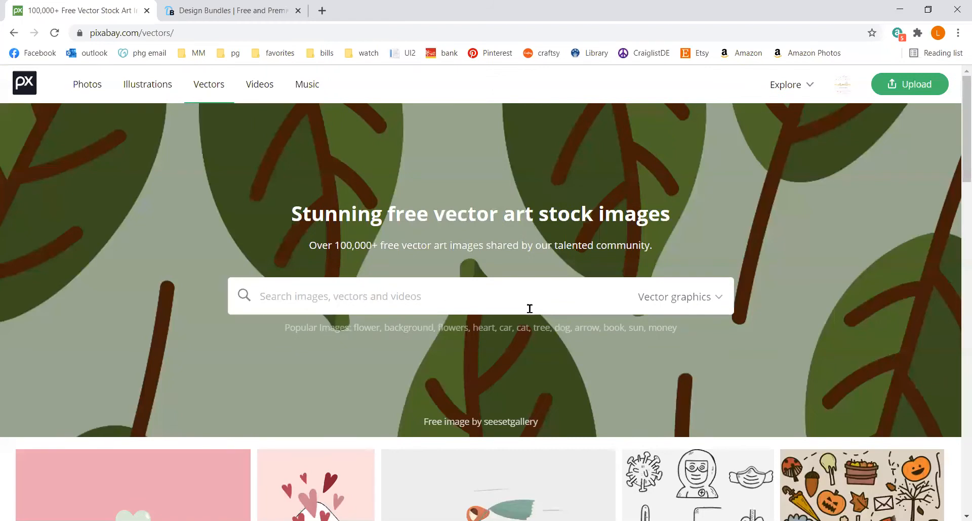
Open Pixabay's Illustrations category and look through the free illustrations.
{"action": "left_click", "coordinate": [152, 86]}
{"action": "scroll", "coordinate": [319, 277], "scroll_direction": "down", "scroll_amount": 10}
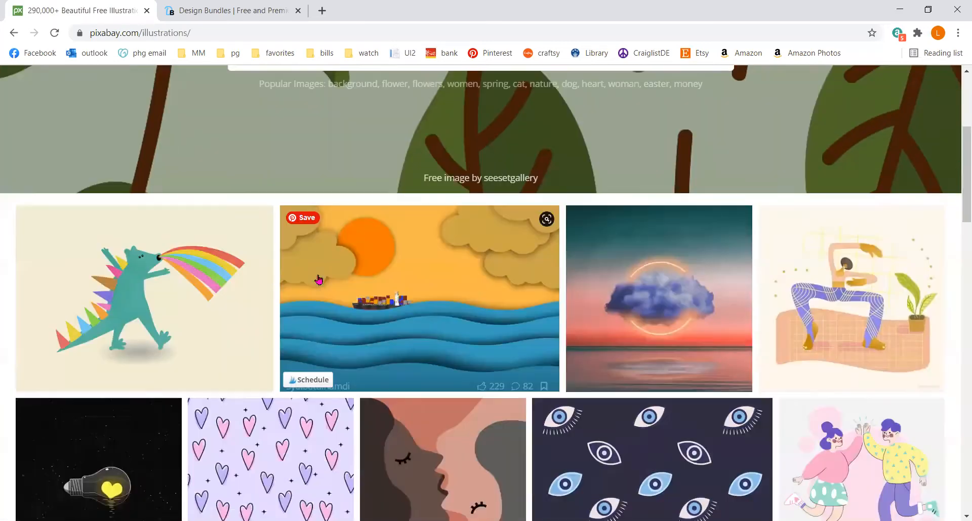
{"action": "scroll", "coordinate": [420, 266], "scroll_direction": "down", "scroll_amount": 3}
{"action": "scroll", "coordinate": [420, 266], "scroll_direction": "up", "scroll_amount": 3}
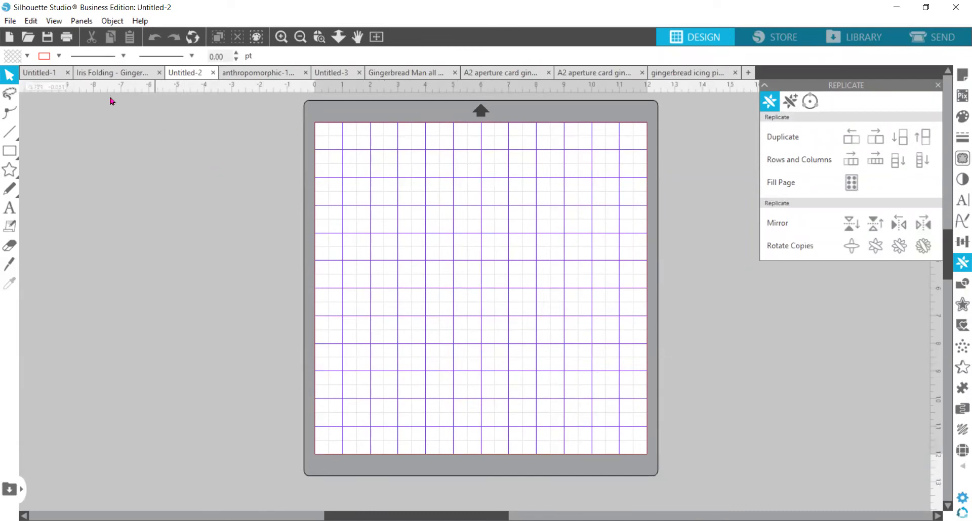
In Silhouette Studio's Untitled-2 design, draw a heart about 5.34 in wide and 4.91 in high on the mat's upper area.
{"action": "left_click", "coordinate": [12, 174]}
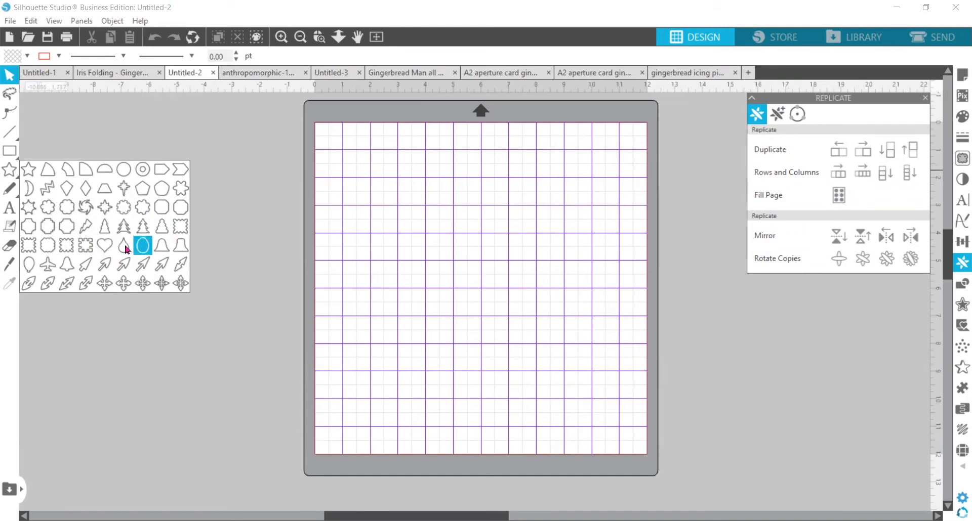
{"action": "left_click", "coordinate": [105, 247]}
{"action": "left_click_drag", "start_coordinate": [328, 152], "coordinate": [400, 315]}
Set Silhouette Studio to be viewed in Standard Edition.
{"action": "left_click", "coordinate": [140, 21]}
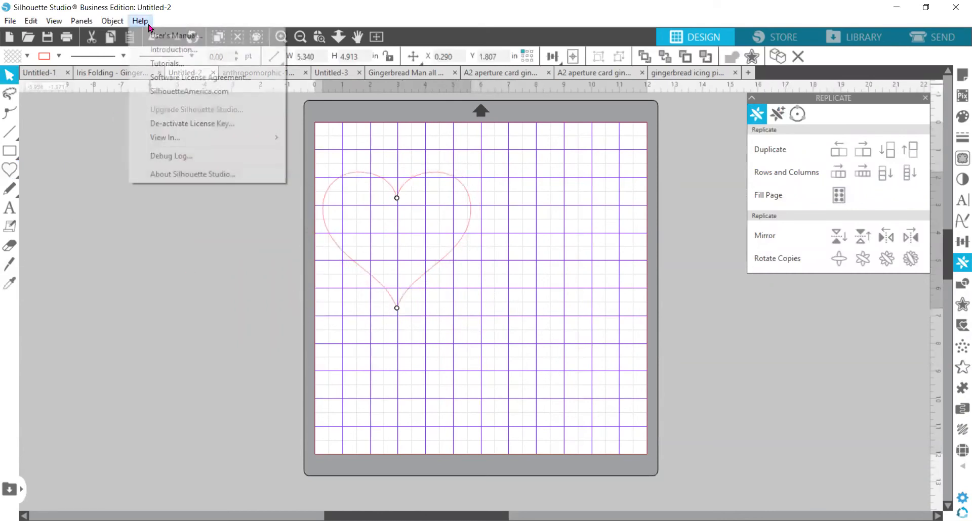
{"action": "mouse_move", "coordinate": [273, 138]}
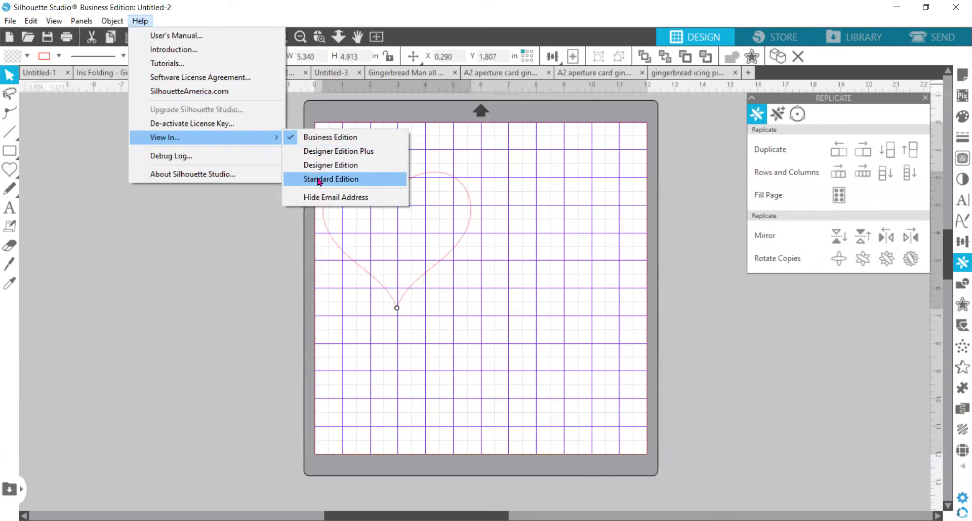
{"action": "left_click", "coordinate": [320, 180]}
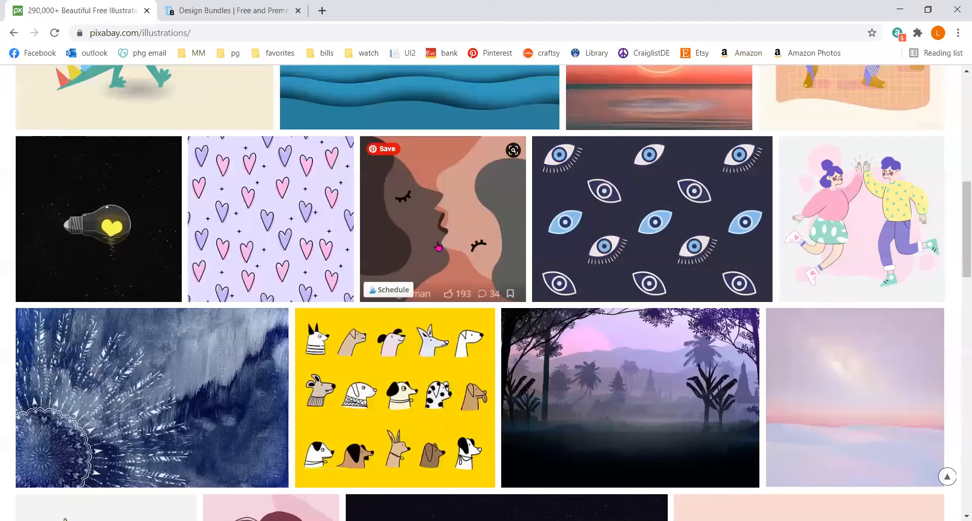
Return to Pixabay's Illustrations page in the browser and search for "heart".
{"action": "scroll", "coordinate": [428, 305], "scroll_direction": "up", "scroll_amount": 10}
{"action": "left_click", "coordinate": [430, 308]}
{"action": "type", "text": "heart"}
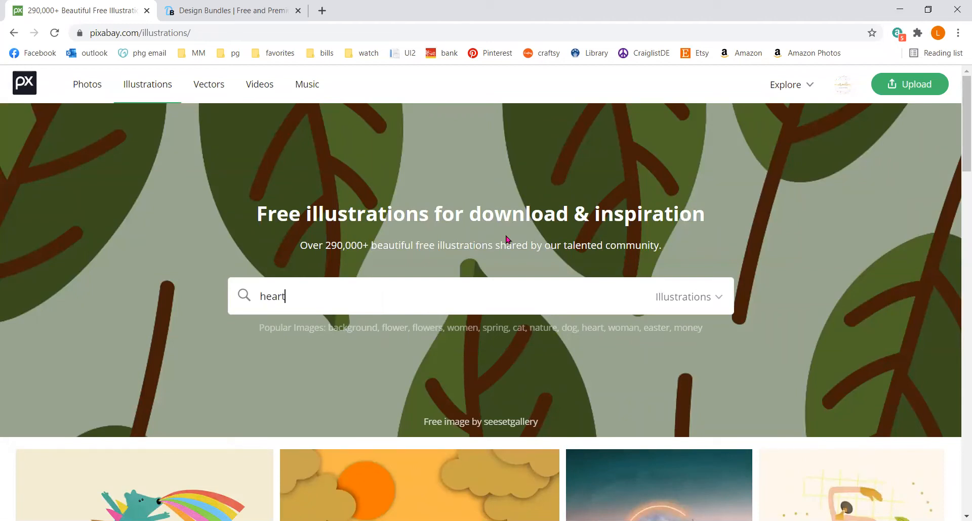
{"action": "key", "text": "Return"}
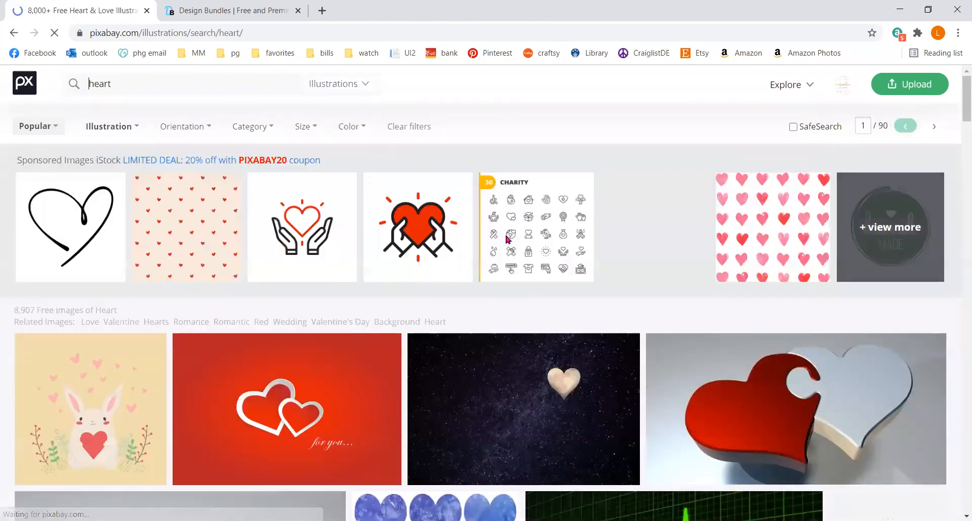
Open the blue watercolor hearts illustration, examine its shapes and return to the heart search results.
{"action": "scroll", "coordinate": [489, 268], "scroll_direction": "down", "scroll_amount": 6}
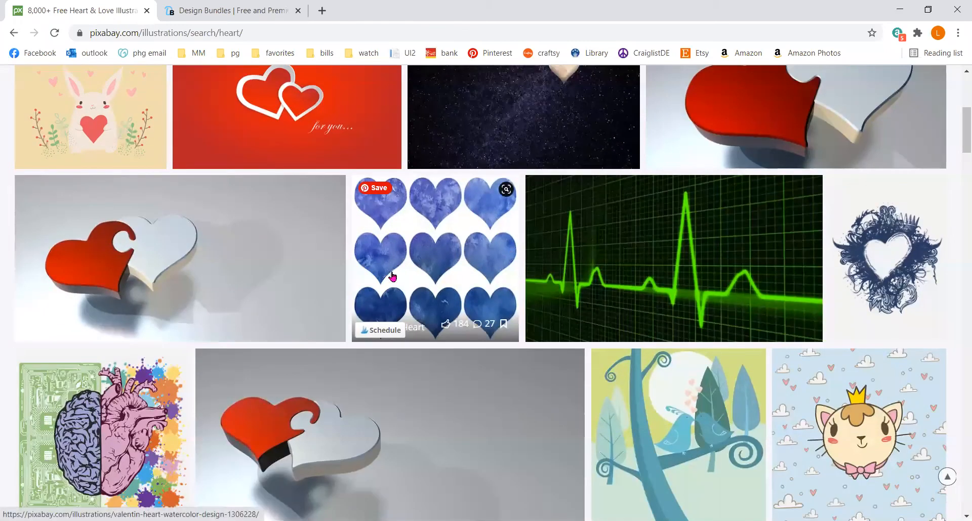
{"action": "left_click", "coordinate": [430, 259]}
{"action": "scroll", "coordinate": [430, 259], "scroll_direction": "down", "scroll_amount": 1}
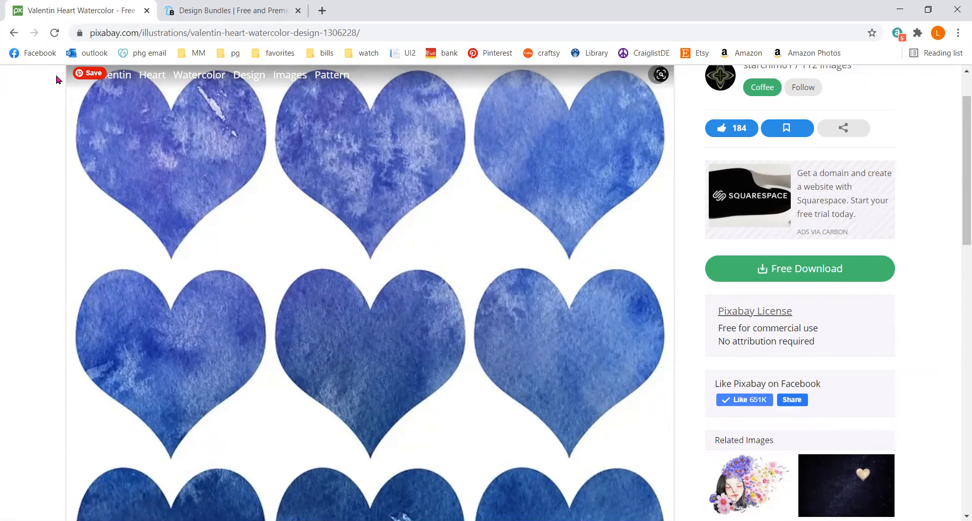
{"action": "left_click", "coordinate": [14, 32]}
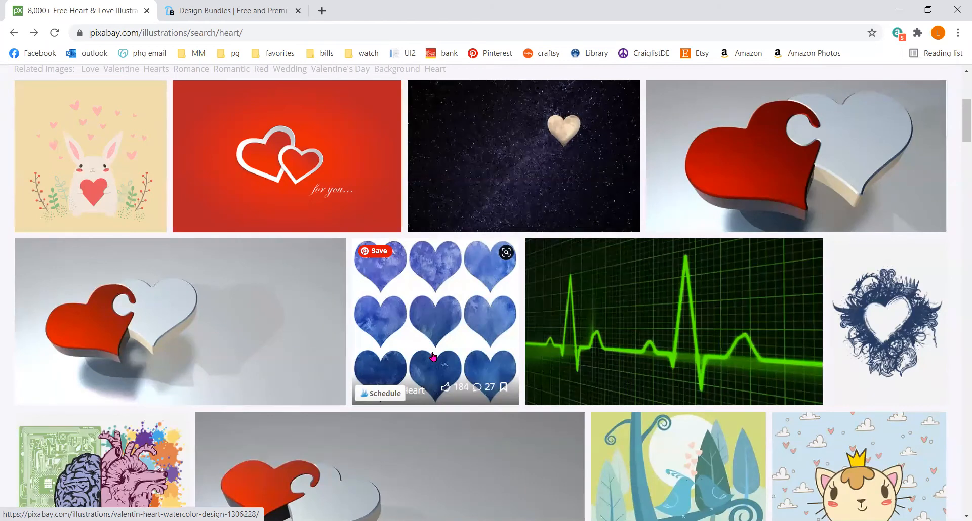
Look through the heart search results and open the multicolored electrocardiogram heart image to examine its detail.
{"action": "scroll", "coordinate": [433, 356], "scroll_direction": "down", "scroll_amount": 5}
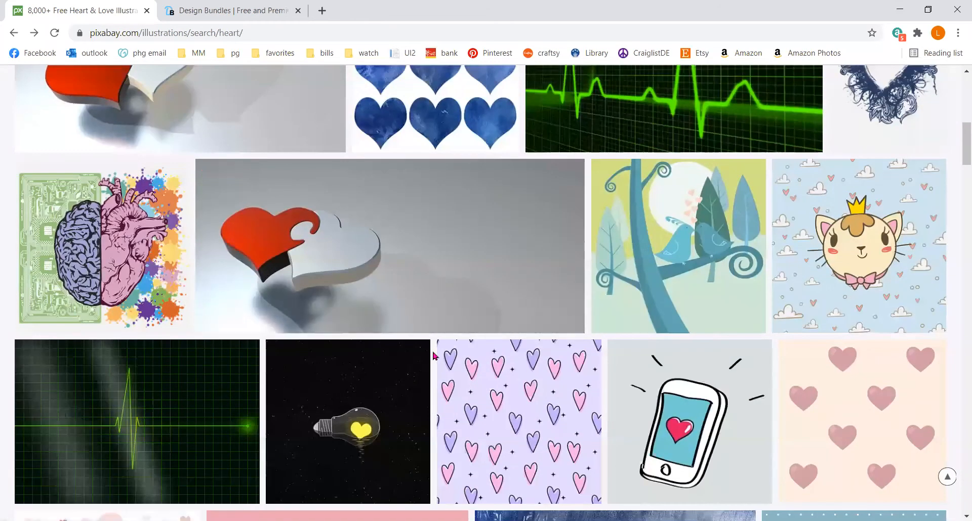
{"action": "scroll", "coordinate": [433, 356], "scroll_direction": "down", "scroll_amount": 6}
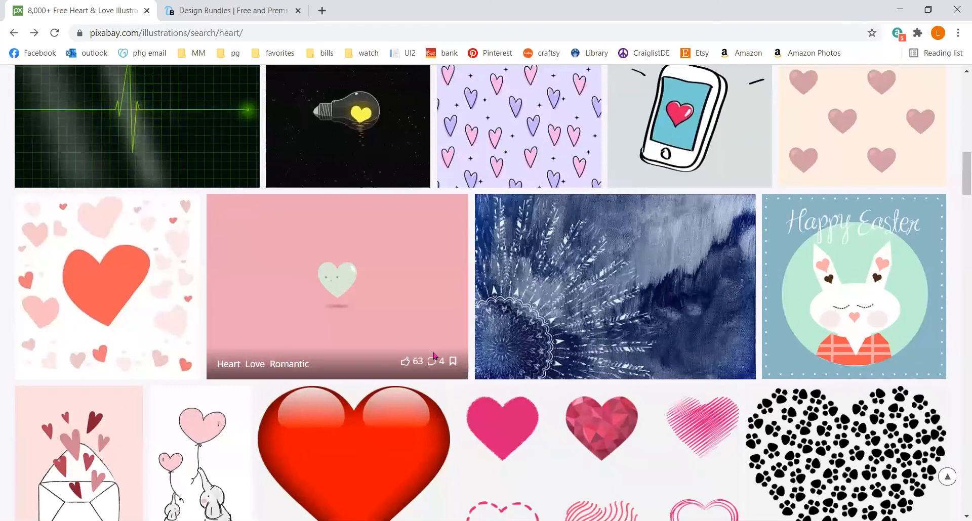
{"action": "scroll", "coordinate": [433, 356], "scroll_direction": "down", "scroll_amount": 4}
{"action": "scroll", "coordinate": [708, 425], "scroll_direction": "up", "scroll_amount": 1}
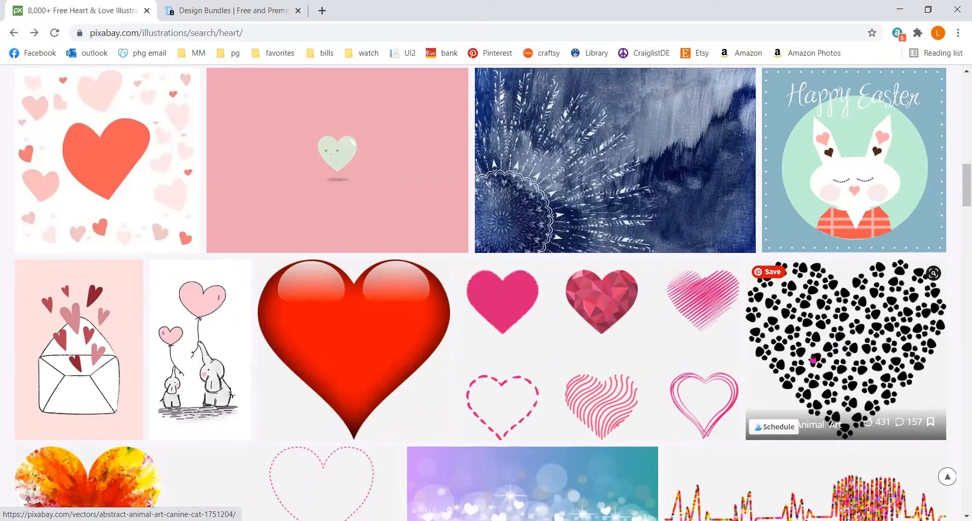
{"action": "scroll", "coordinate": [812, 358], "scroll_direction": "down", "scroll_amount": 3}
{"action": "scroll", "coordinate": [810, 360], "scroll_direction": "down", "scroll_amount": 4}
{"action": "scroll", "coordinate": [808, 358], "scroll_direction": "up", "scroll_amount": 3}
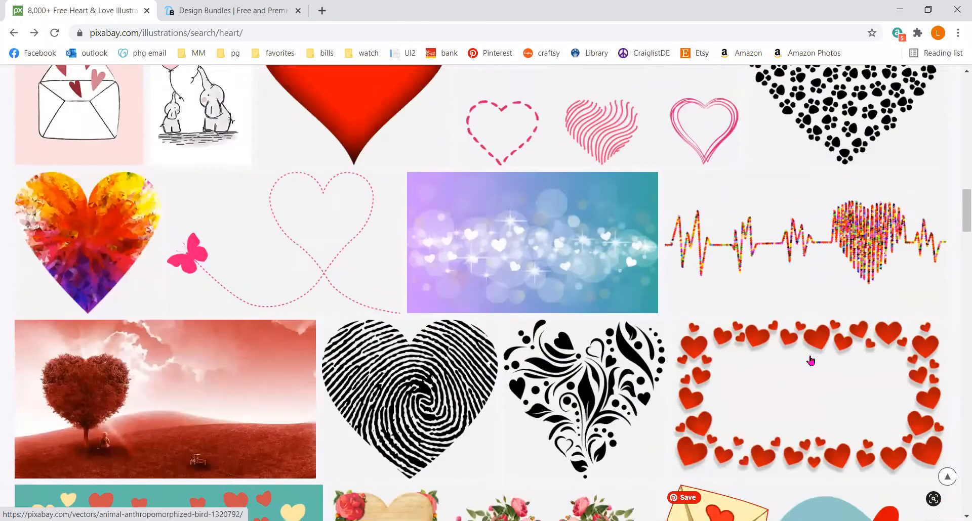
{"action": "left_click", "coordinate": [866, 259]}
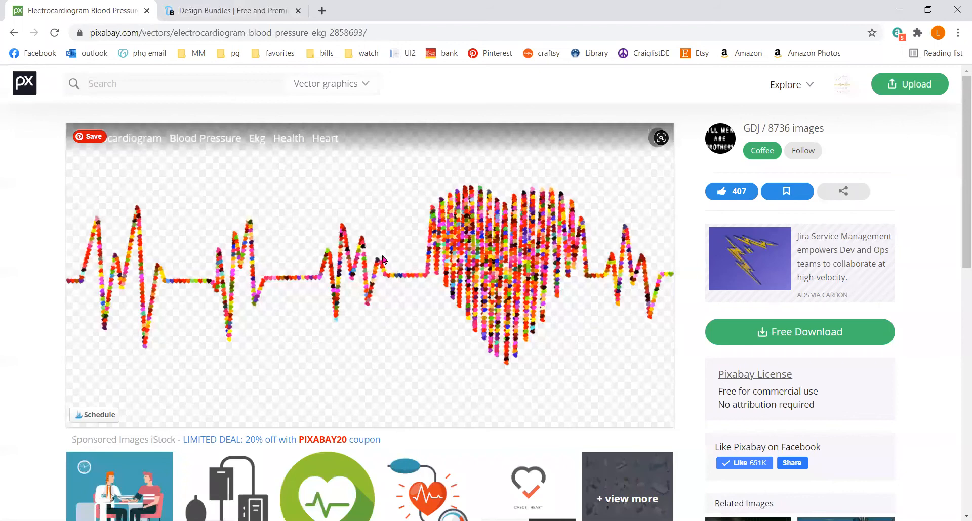
Switch to the Design Bundles site, open its Free Designs section and look over the current free downloads.
{"action": "left_click", "coordinate": [246, 11]}
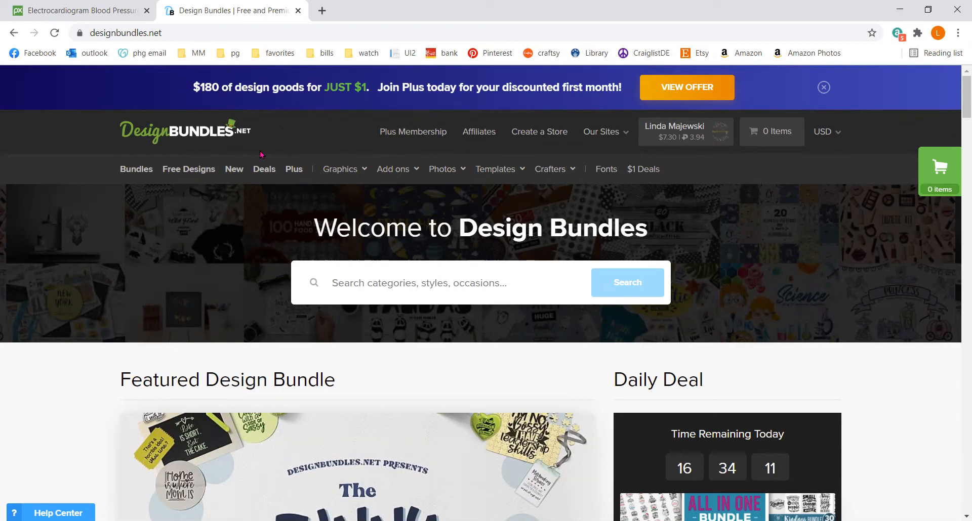
{"action": "left_click", "coordinate": [187, 173]}
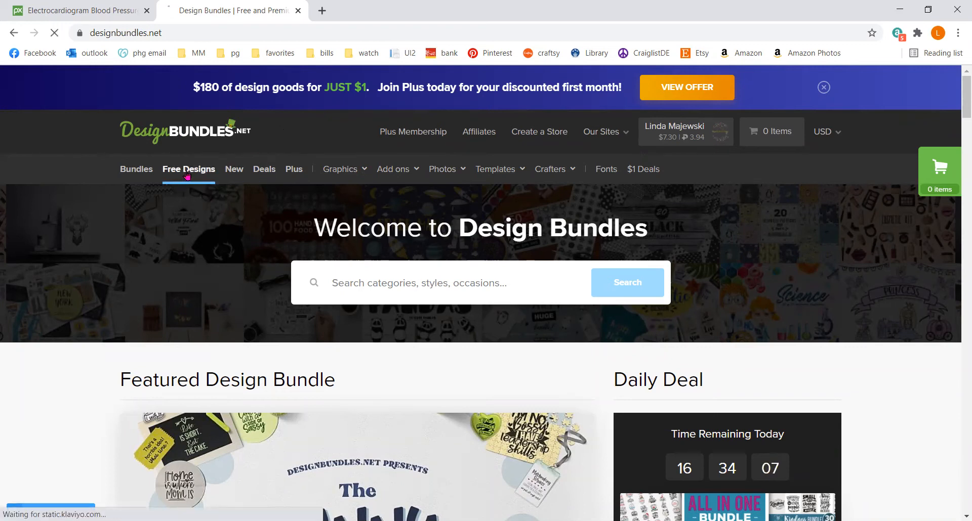
{"action": "scroll", "coordinate": [749, 402], "scroll_direction": "down", "scroll_amount": 5}
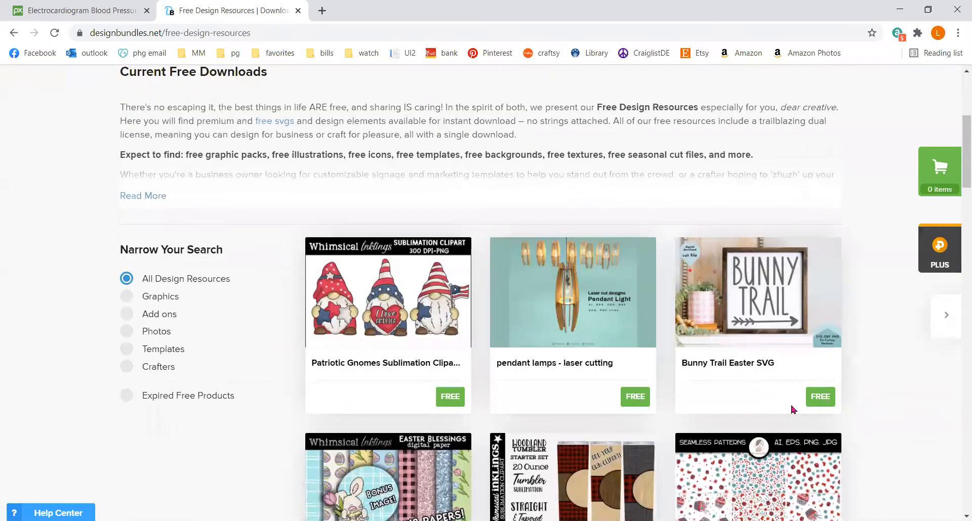
{"action": "scroll", "coordinate": [686, 366], "scroll_direction": "down", "scroll_amount": 3}
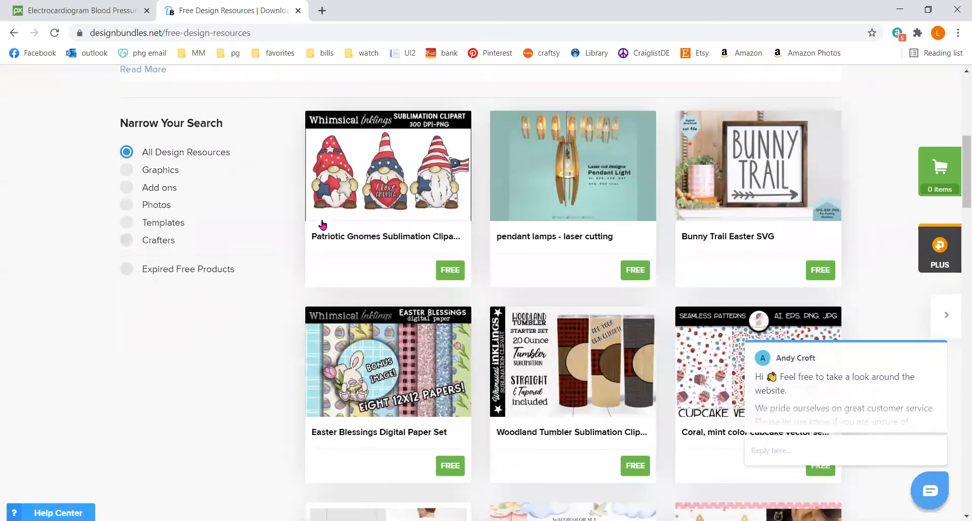
Open the Patriotic Gnomes Sublimation Clipart free design and read its preview and download details.
{"action": "scroll", "coordinate": [324, 225], "scroll_direction": "up", "scroll_amount": 1}
{"action": "left_click", "coordinate": [403, 234]}
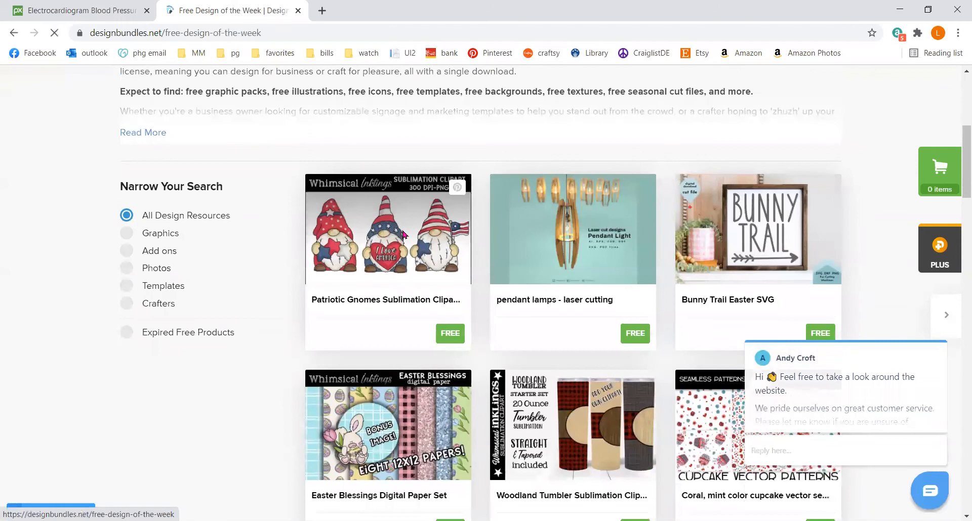
{"action": "scroll", "coordinate": [754, 376], "scroll_direction": "down", "scroll_amount": 4}
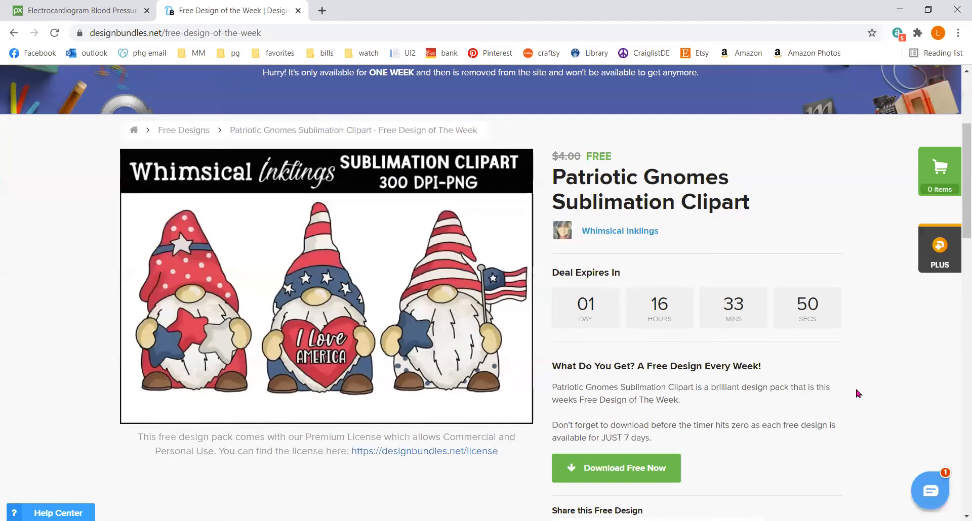
{"action": "scroll", "coordinate": [857, 393], "scroll_direction": "up", "scroll_amount": 1}
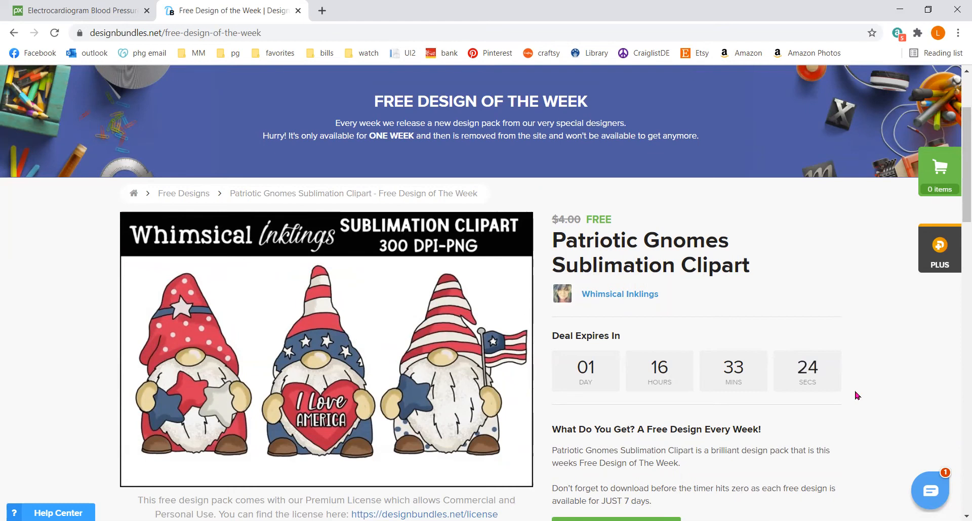
{"action": "scroll", "coordinate": [855, 390], "scroll_direction": "down", "scroll_amount": 3}
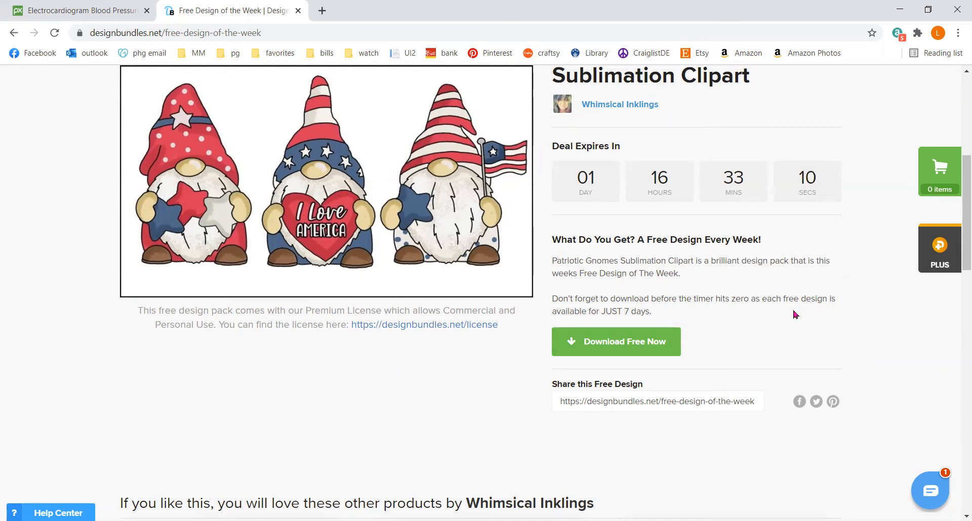
Look through the other Whimsical Inklings products below the free design and return to the gnome clipart preview.
{"action": "scroll", "coordinate": [752, 343], "scroll_direction": "up", "scroll_amount": 1}
{"action": "scroll", "coordinate": [750, 342], "scroll_direction": "down", "scroll_amount": 2}
{"action": "scroll", "coordinate": [750, 342], "scroll_direction": "down", "scroll_amount": 3}
{"action": "scroll", "coordinate": [750, 339], "scroll_direction": "down", "scroll_amount": 8}
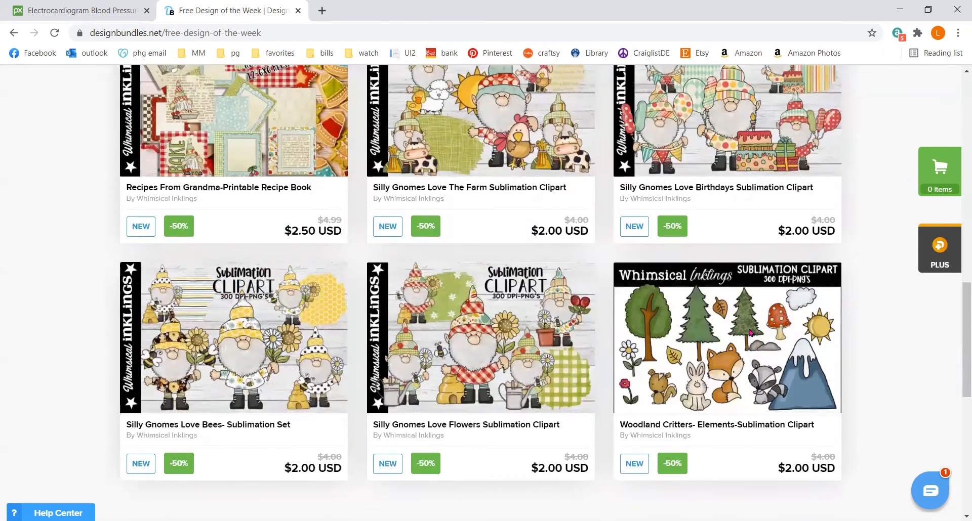
{"action": "scroll", "coordinate": [751, 334], "scroll_direction": "up", "scroll_amount": 9}
{"action": "scroll", "coordinate": [749, 331], "scroll_direction": "up", "scroll_amount": 1}
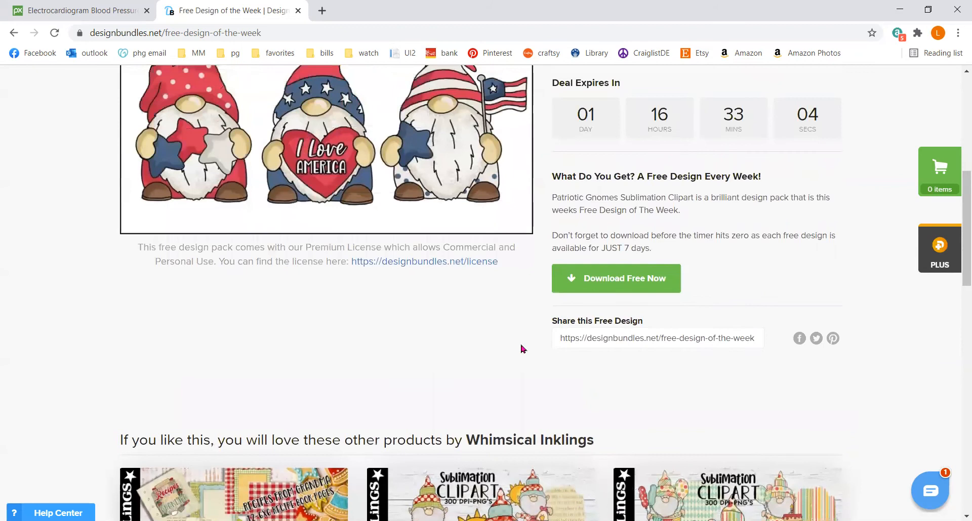
{"action": "scroll", "coordinate": [517, 349], "scroll_direction": "up", "scroll_amount": 4}
{"action": "scroll", "coordinate": [515, 348], "scroll_direction": "down", "scroll_amount": 3}
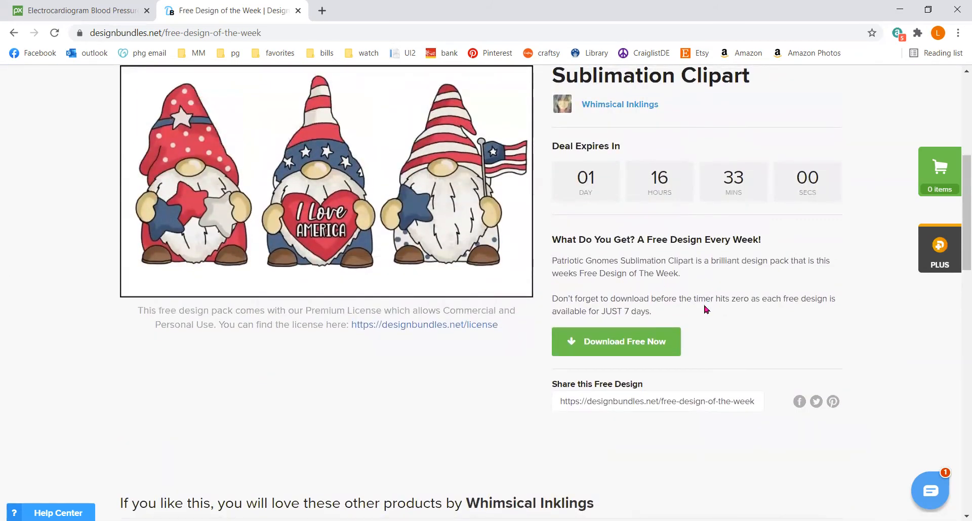
{"action": "scroll", "coordinate": [706, 310], "scroll_direction": "up", "scroll_amount": 3}
{"action": "mouse_move", "coordinate": [397, 243]}
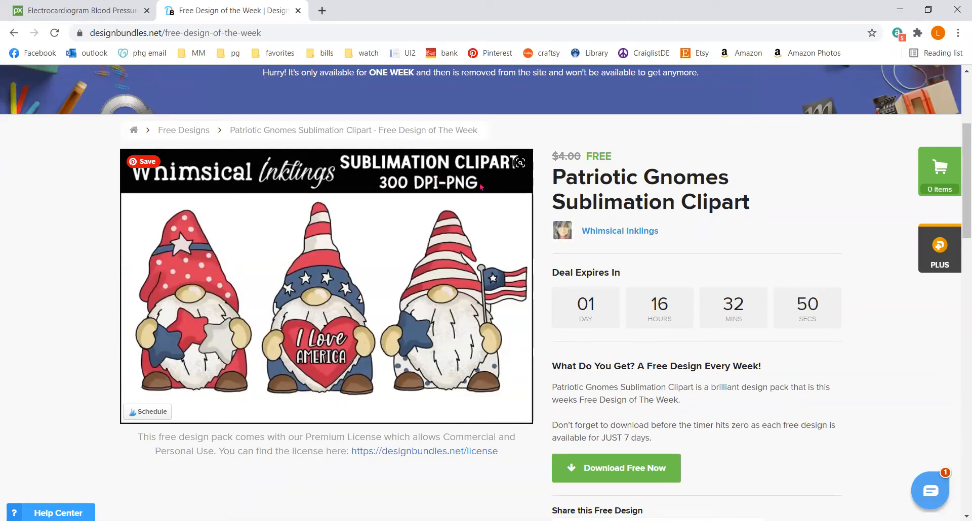
Review the Patriotic Gnomes Sublimation Clipart page and download the free design.
{"action": "scroll", "coordinate": [582, 355], "scroll_direction": "down", "scroll_amount": 3}
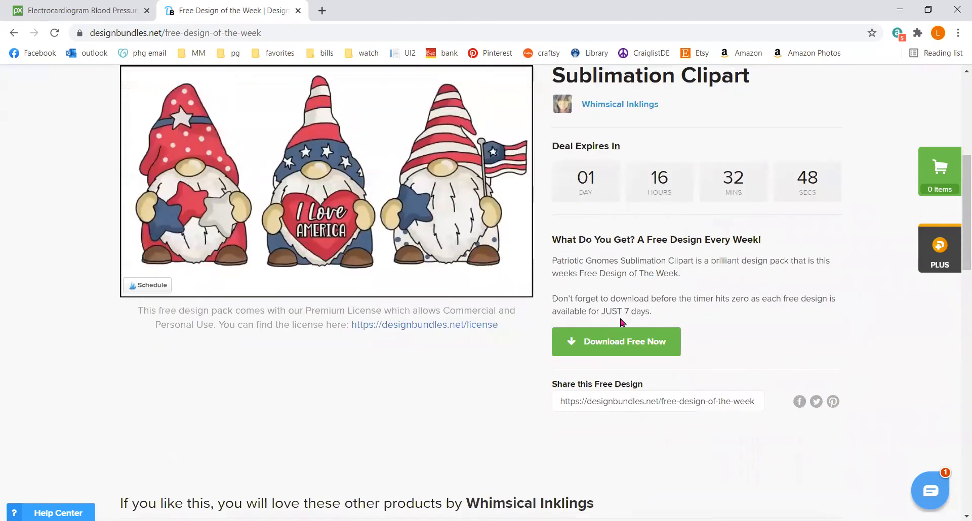
{"action": "scroll", "coordinate": [165, 142], "scroll_direction": "up", "scroll_amount": 4}
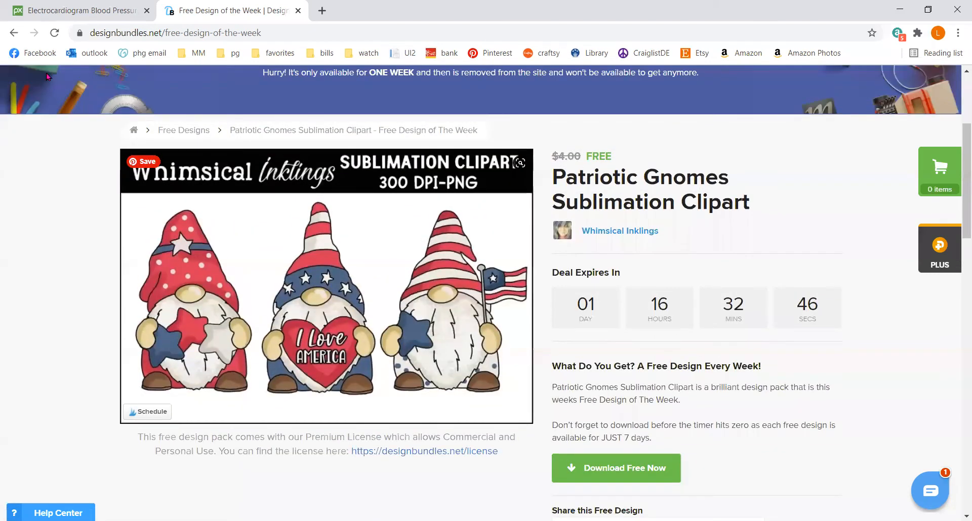
{"action": "scroll", "coordinate": [566, 300], "scroll_direction": "down", "scroll_amount": 1}
{"action": "scroll", "coordinate": [637, 375], "scroll_direction": "down", "scroll_amount": 2}
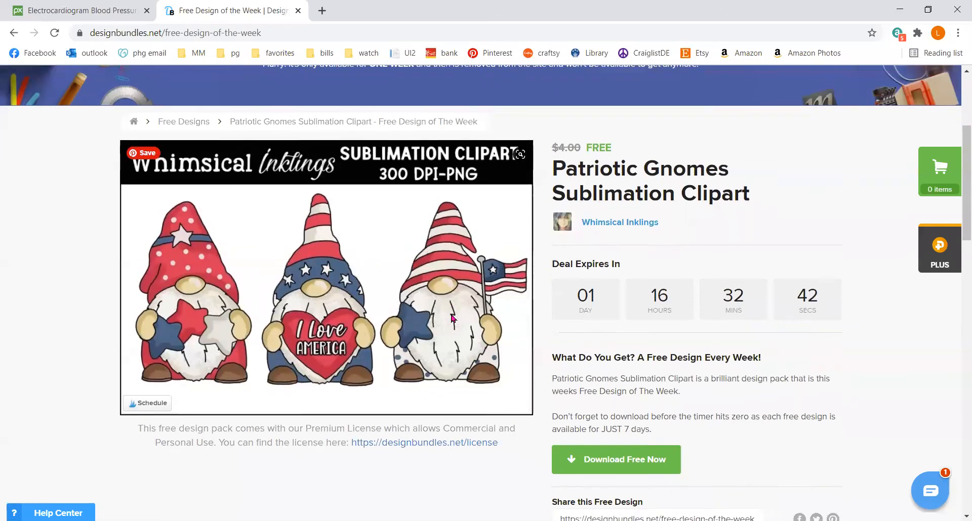
{"action": "left_click", "coordinate": [637, 349]}
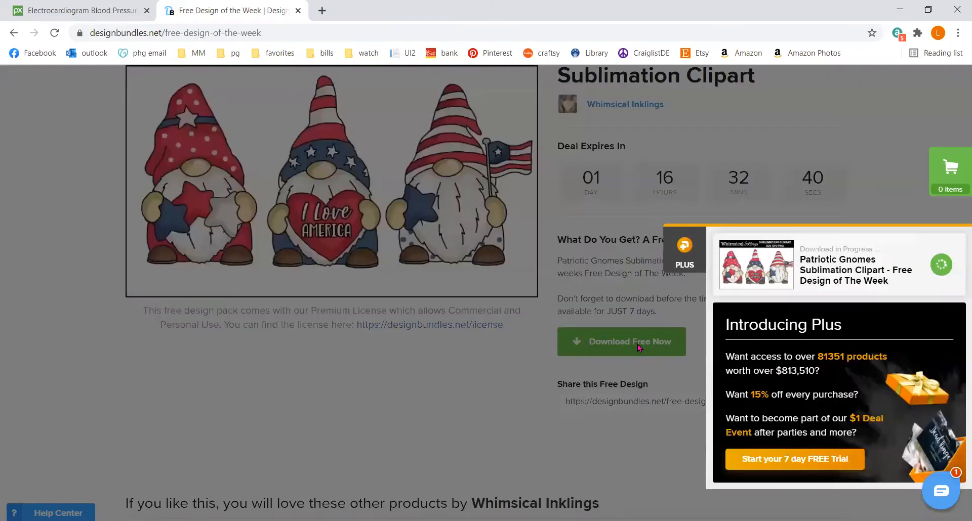
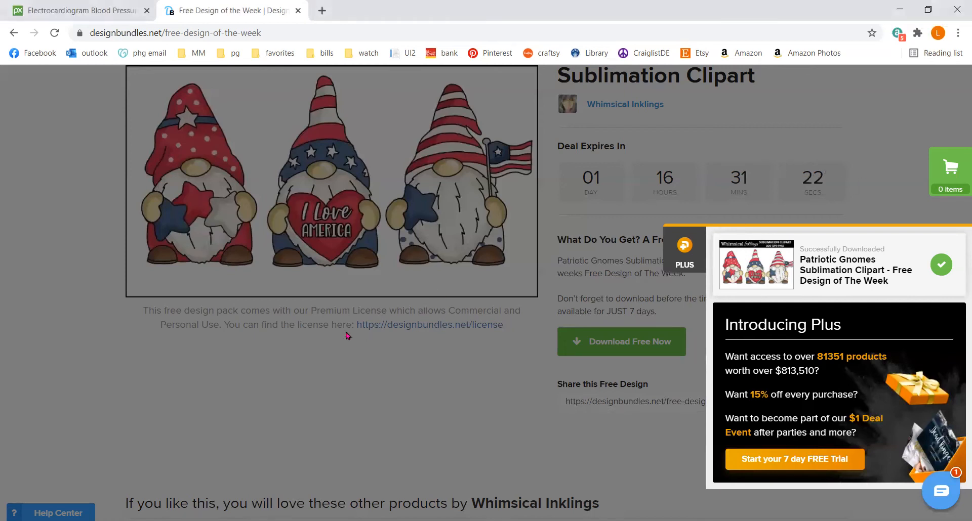
Return to the free design resources list, browse it and open the Easter Blessings Digital Paper Set page.
{"action": "left_click", "coordinate": [348, 330]}
{"action": "left_click", "coordinate": [14, 33]}
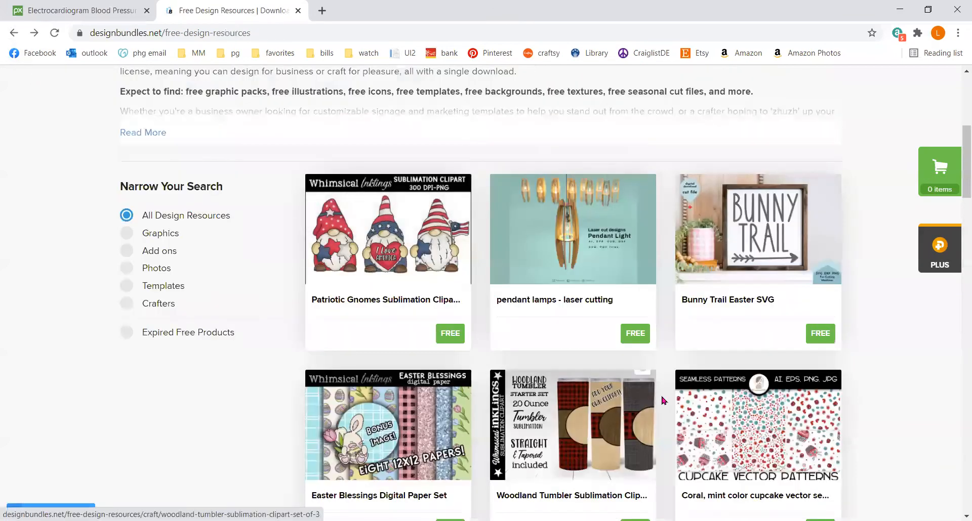
{"action": "scroll", "coordinate": [329, 245], "scroll_direction": "down", "scroll_amount": 5}
{"action": "scroll", "coordinate": [644, 387], "scroll_direction": "down", "scroll_amount": 2}
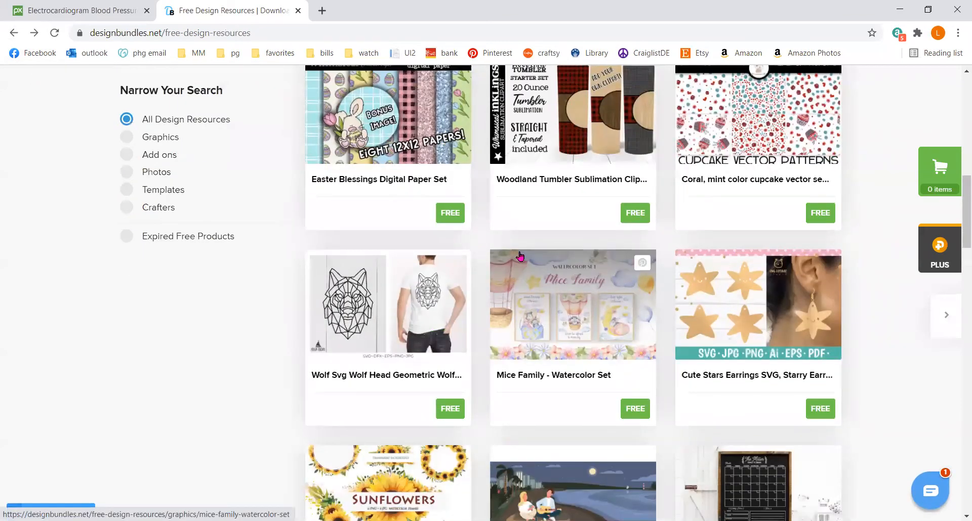
{"action": "scroll", "coordinate": [644, 387], "scroll_direction": "up", "scroll_amount": 3}
{"action": "left_click", "coordinate": [401, 241]}
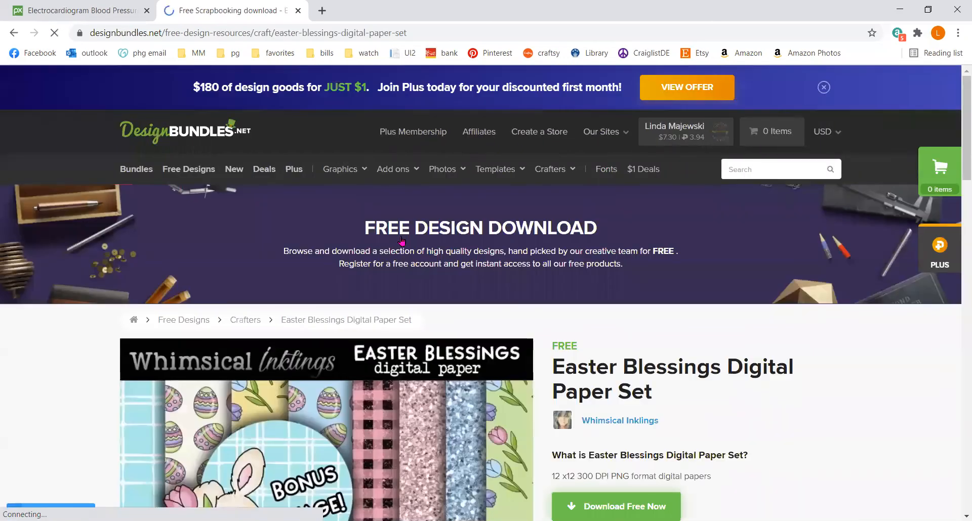
{"action": "scroll", "coordinate": [402, 241], "scroll_direction": "down", "scroll_amount": 5}
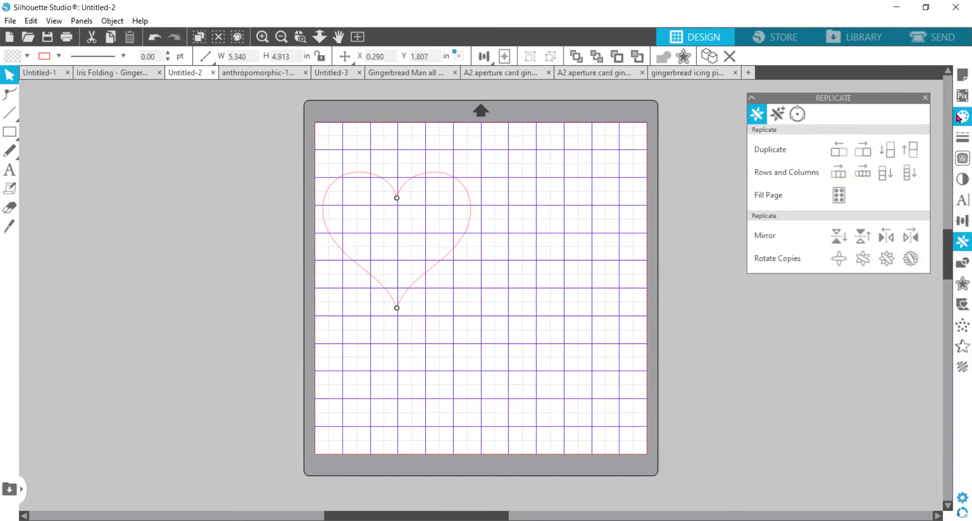
Switch to Silhouette Studio, convert the heart to a path and move it toward the middle of the page.
{"action": "right_click", "coordinate": [454, 243]}
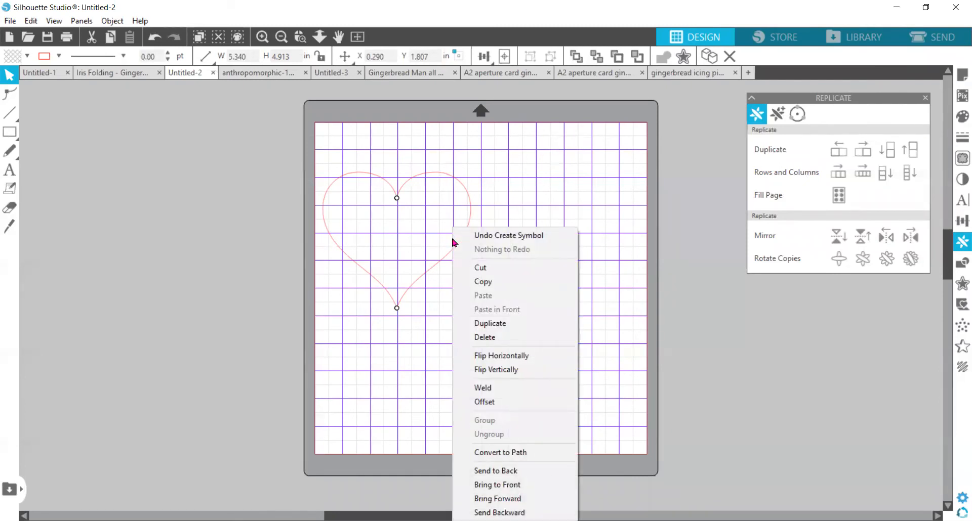
{"action": "left_click", "coordinate": [530, 452]}
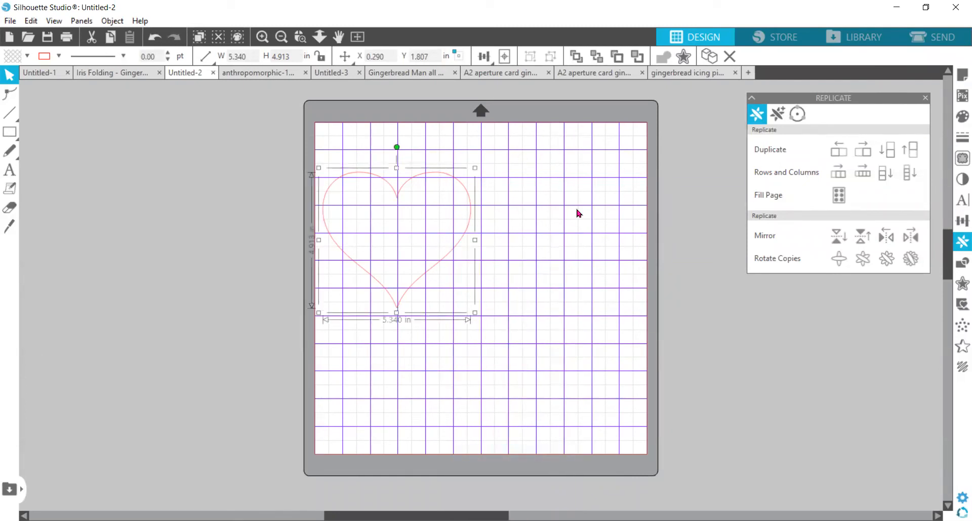
{"action": "left_click", "coordinate": [467, 216]}
{"action": "left_click", "coordinate": [475, 212]}
{"action": "left_click_drag", "start_coordinate": [476, 212], "coordinate": [553, 216]}
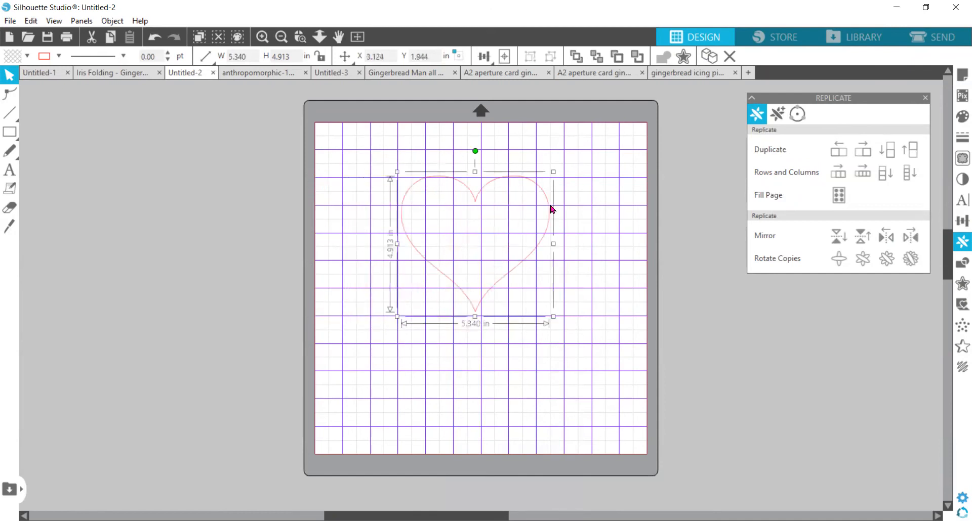
Fill the heart with the red and gold damask pattern from the my patterns group.
{"action": "left_click", "coordinate": [958, 120]}
{"action": "left_click", "coordinate": [958, 121]}
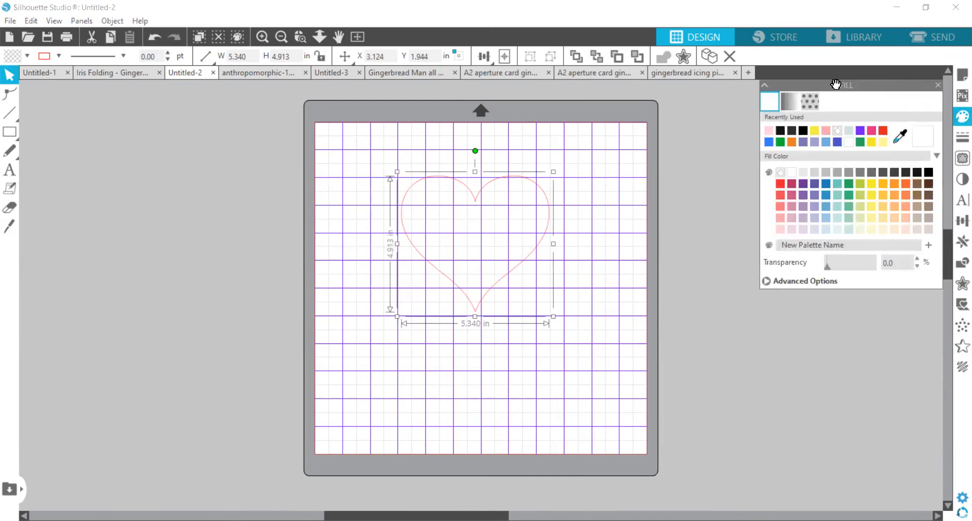
{"action": "left_click", "coordinate": [810, 107]}
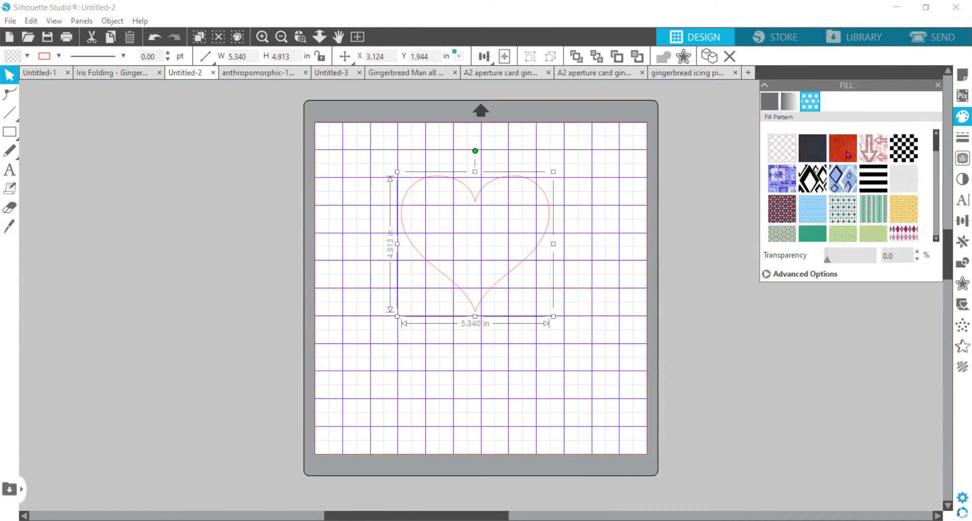
{"action": "scroll", "coordinate": [847, 154], "scroll_direction": "down", "scroll_amount": 3}
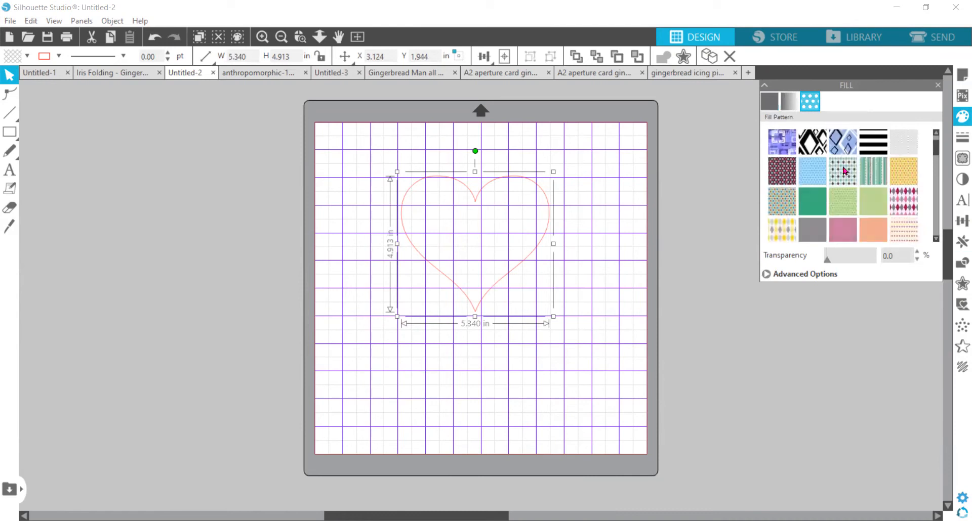
{"action": "scroll", "coordinate": [876, 204], "scroll_direction": "down", "scroll_amount": 4}
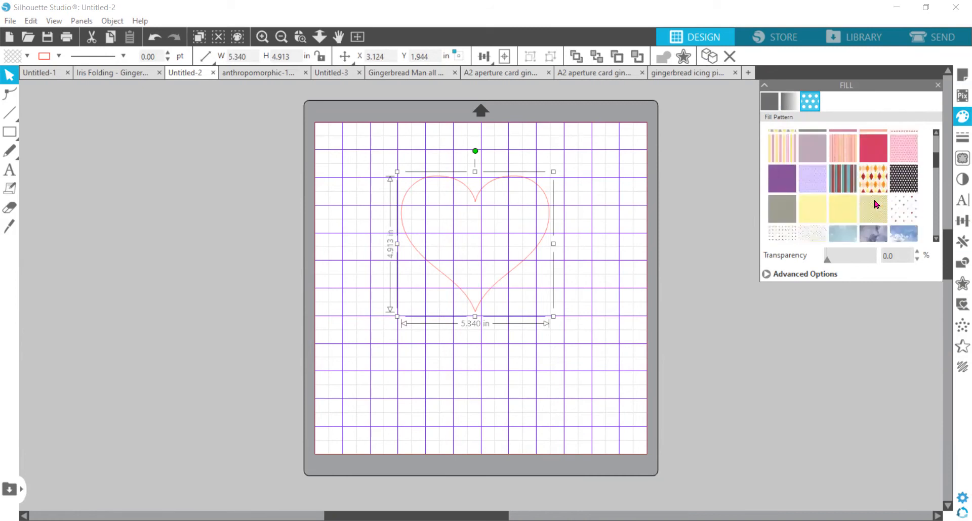
{"action": "scroll", "coordinate": [876, 204], "scroll_direction": "down", "scroll_amount": 1}
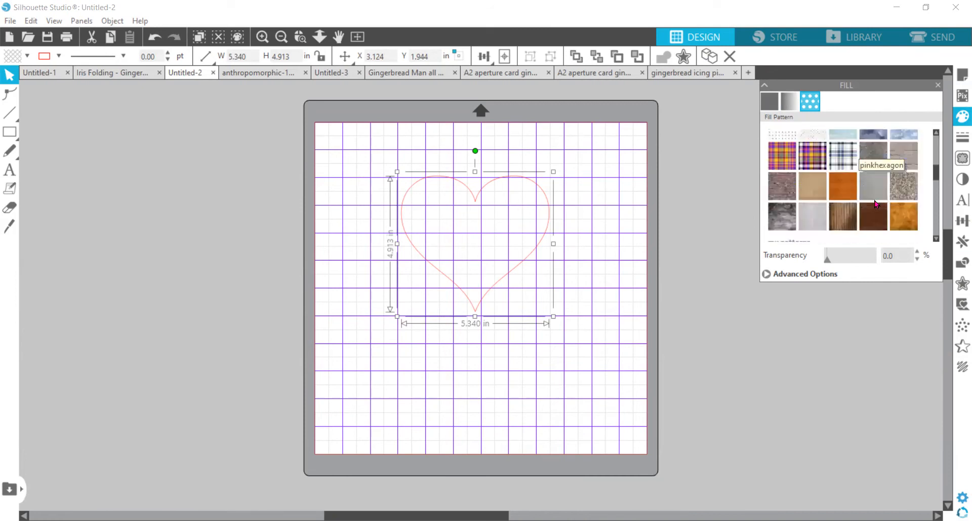
{"action": "scroll", "coordinate": [876, 204], "scroll_direction": "down", "scroll_amount": 3}
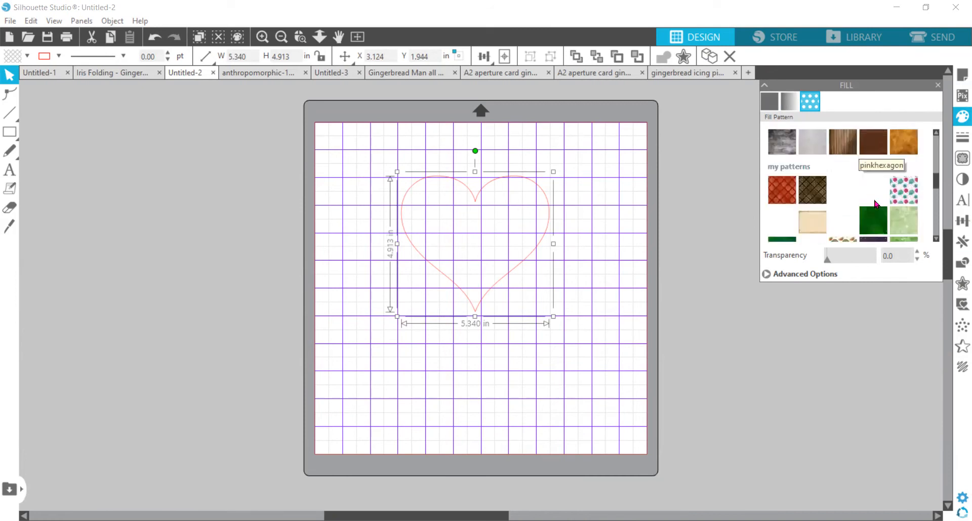
{"action": "left_click", "coordinate": [776, 185]}
Enlarge the heart to about 9.2 inches wide, reposition it near the page's upper edge and fill it with the pink and green succulent pattern.
{"action": "left_click_drag", "start_coordinate": [554, 315], "coordinate": [674, 401]}
{"action": "left_click_drag", "start_coordinate": [576, 287], "coordinate": [516, 234]}
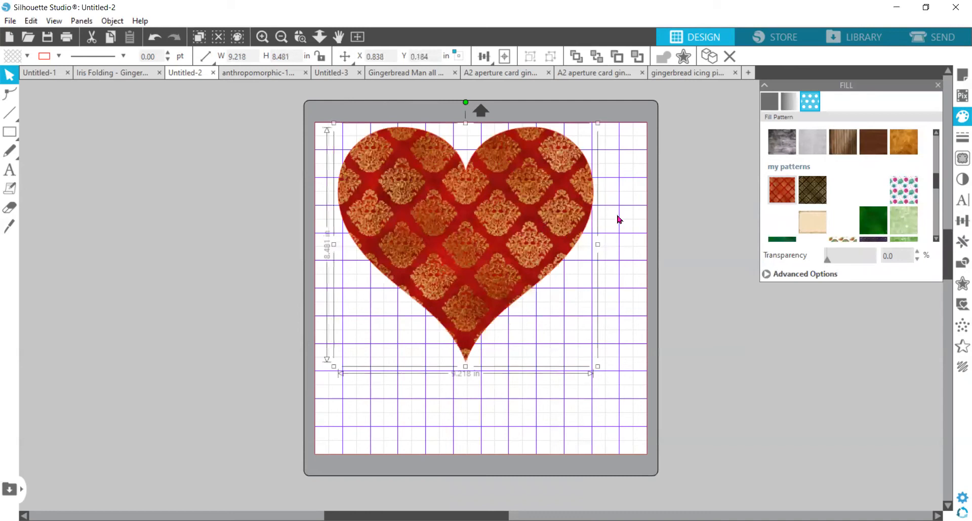
{"action": "left_click", "coordinate": [911, 196]}
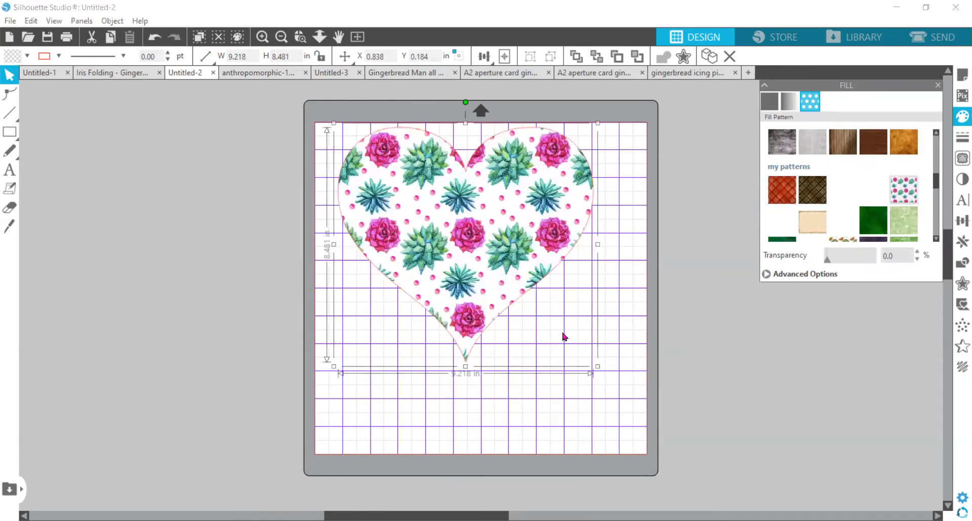
Open the Patterns folder in the library and look over its stored patterns and subfolders.
{"action": "left_click", "coordinate": [860, 37]}
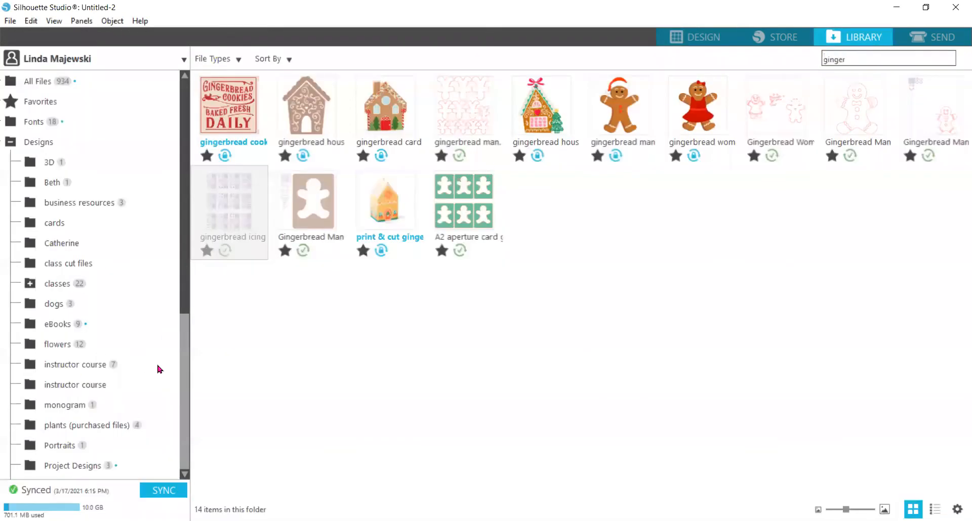
{"action": "scroll", "coordinate": [109, 270], "scroll_direction": "down", "scroll_amount": 5}
{"action": "scroll", "coordinate": [108, 276], "scroll_direction": "down", "scroll_amount": 5}
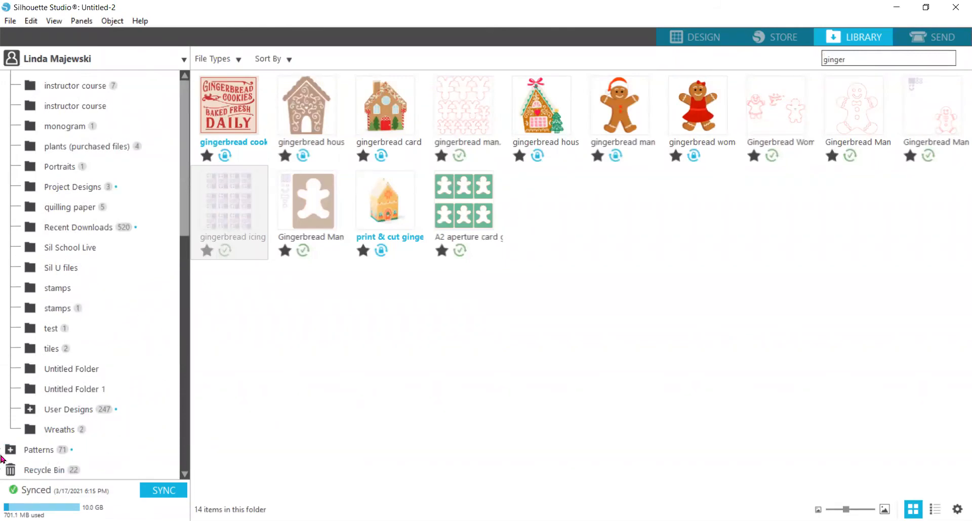
{"action": "left_click", "coordinate": [10, 452]}
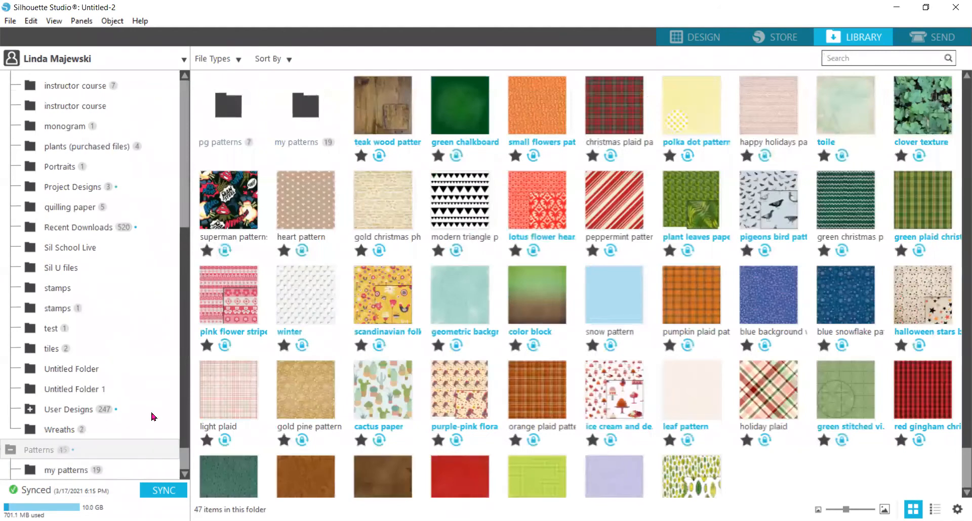
{"action": "scroll", "coordinate": [101, 446], "scroll_direction": "down", "scroll_amount": 2}
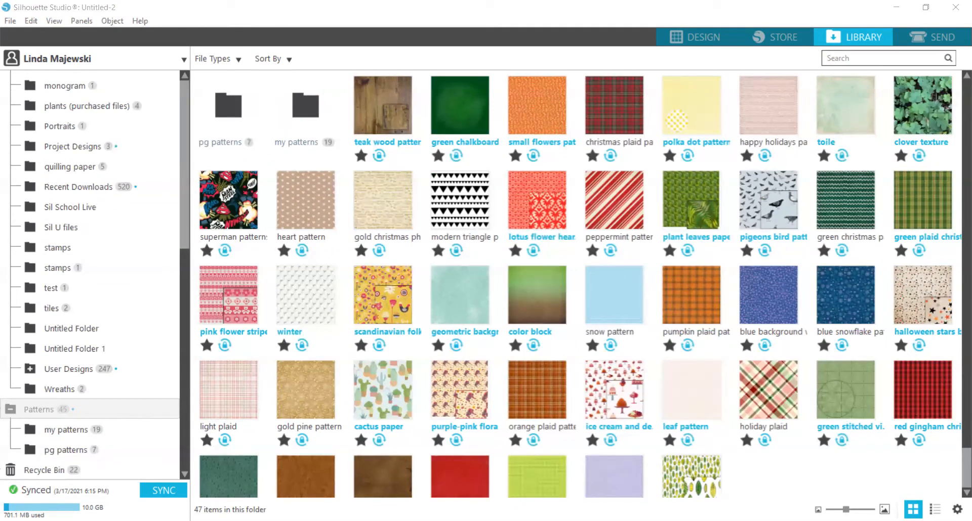
{"action": "left_click", "coordinate": [926, 7]}
{"action": "mouse_move", "coordinate": [782, 398]}
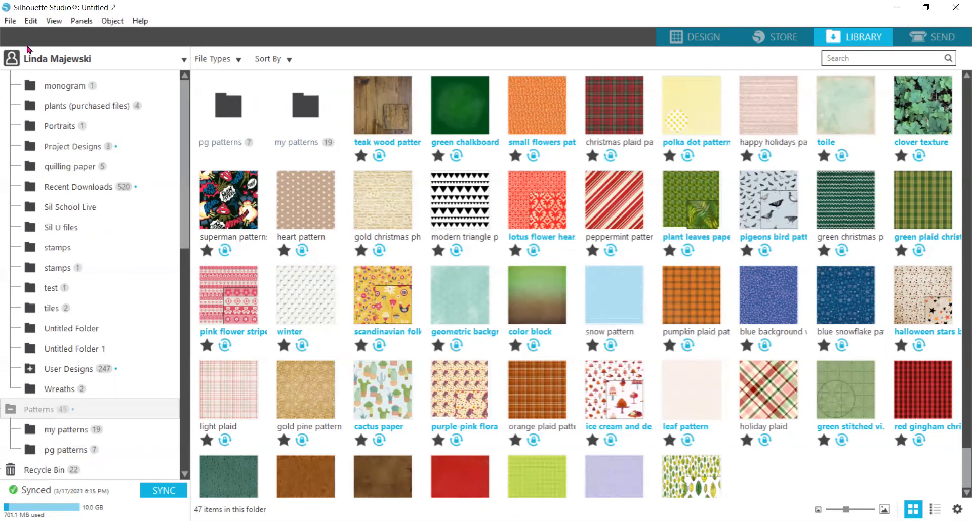
Return to the heart design and try other my patterns fills on it, including the orange ridged, green leaf and moss textures.
{"action": "left_click", "coordinate": [701, 45]}
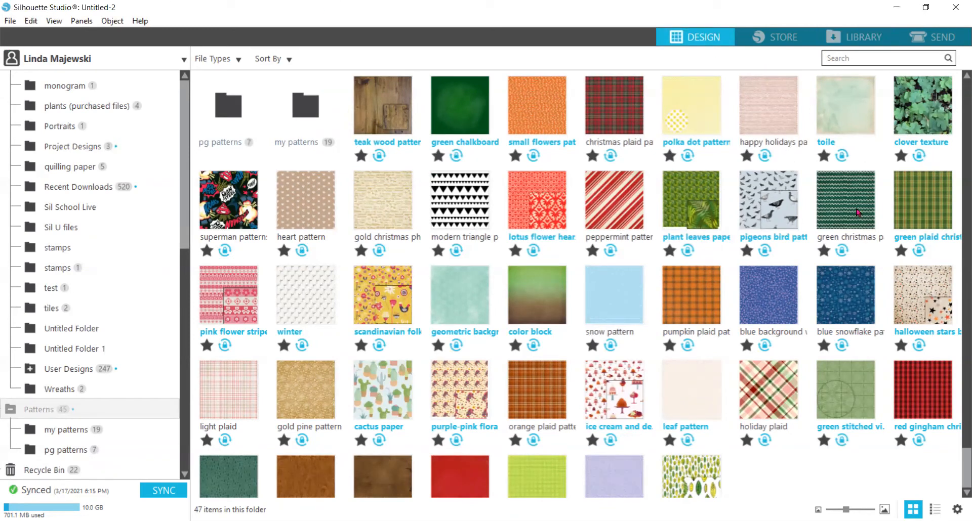
{"action": "scroll", "coordinate": [849, 196], "scroll_direction": "down", "scroll_amount": 1}
{"action": "scroll", "coordinate": [845, 192], "scroll_direction": "up", "scroll_amount": 3}
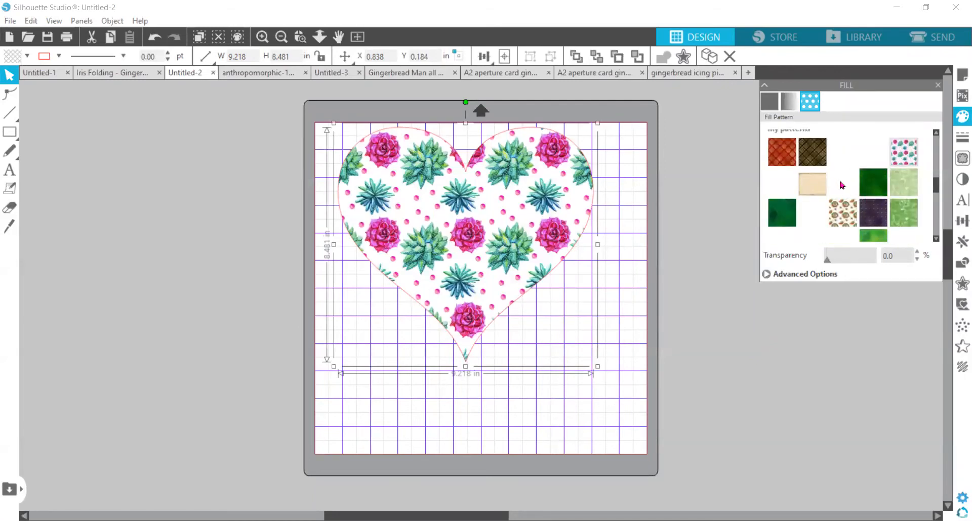
{"action": "left_click", "coordinate": [842, 186]}
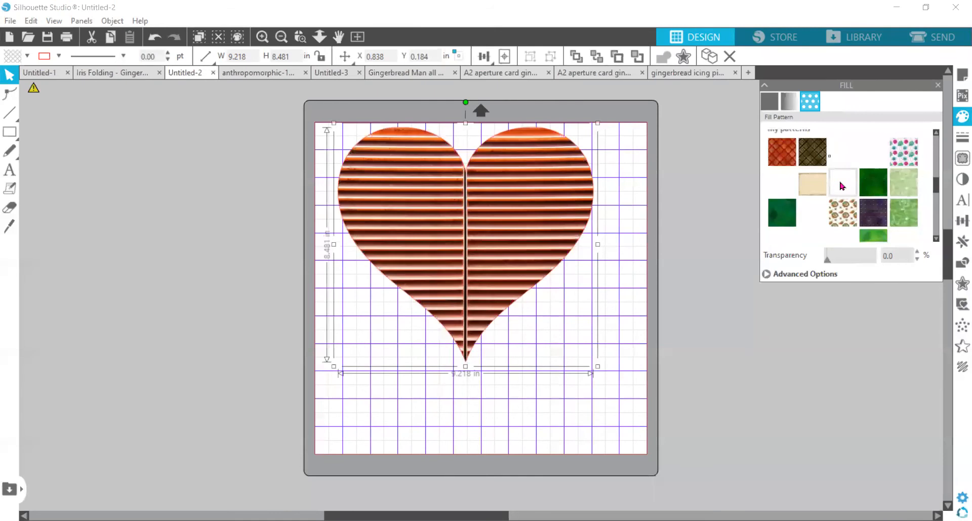
{"action": "left_click", "coordinate": [868, 151]}
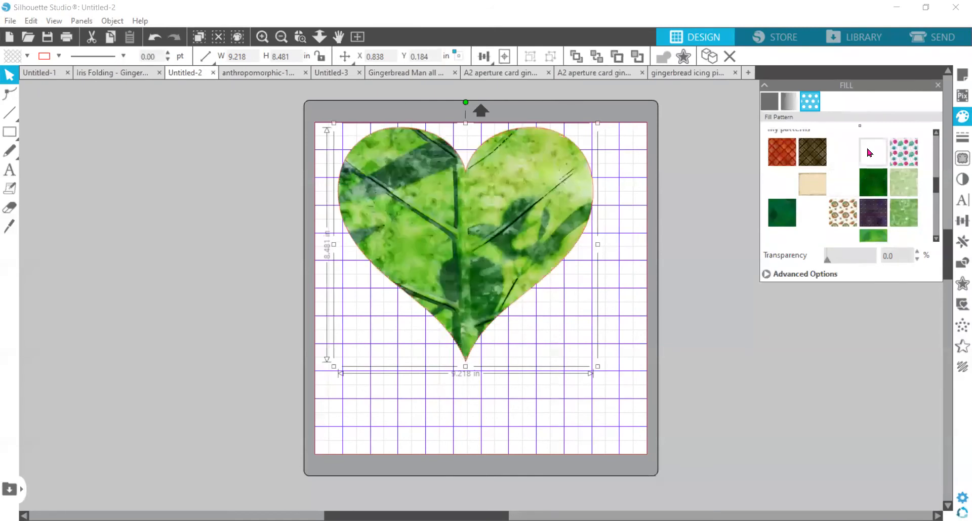
{"action": "left_click", "coordinate": [846, 161]}
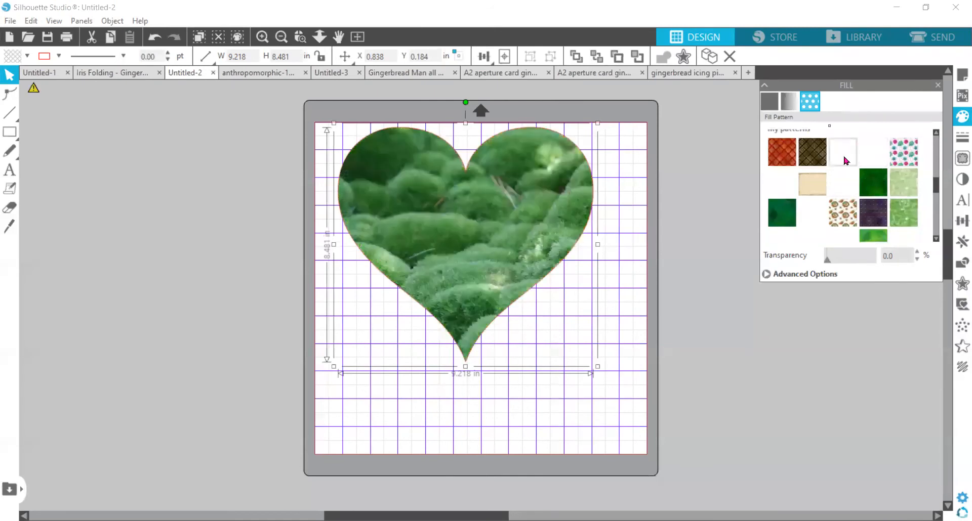
{"action": "left_click", "coordinate": [808, 216]}
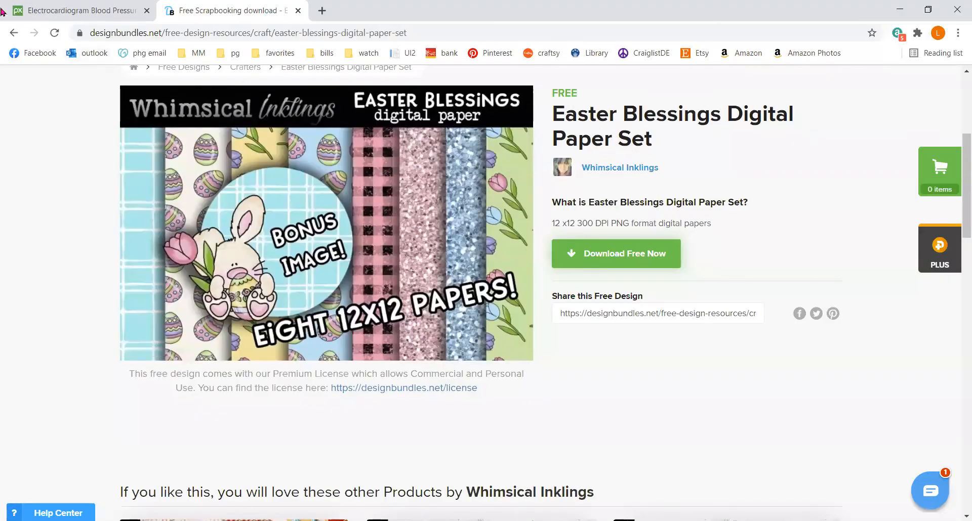
Switch back to the Design Bundles free designs list, open the Cute Stars Earrings SVG and read its description.
{"action": "left_click", "coordinate": [11, 34]}
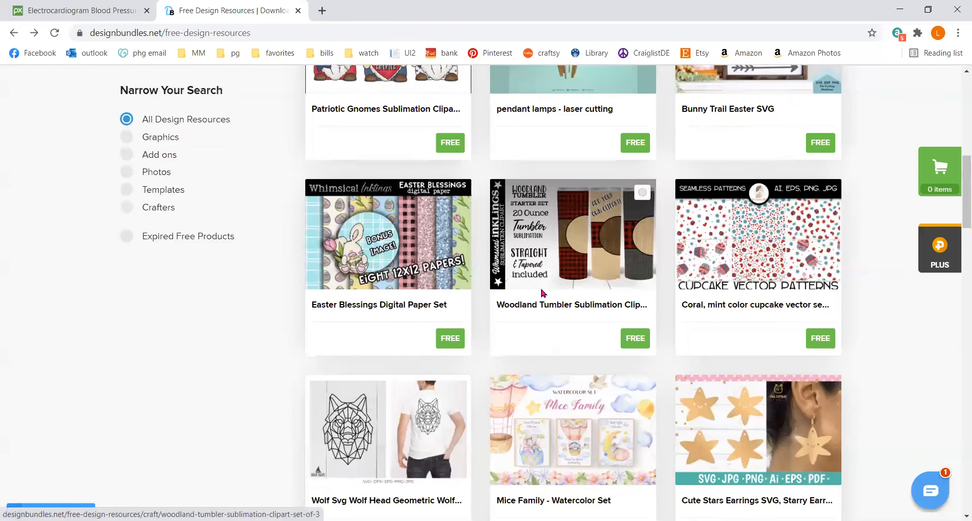
{"action": "scroll", "coordinate": [541, 293], "scroll_direction": "down", "scroll_amount": 3}
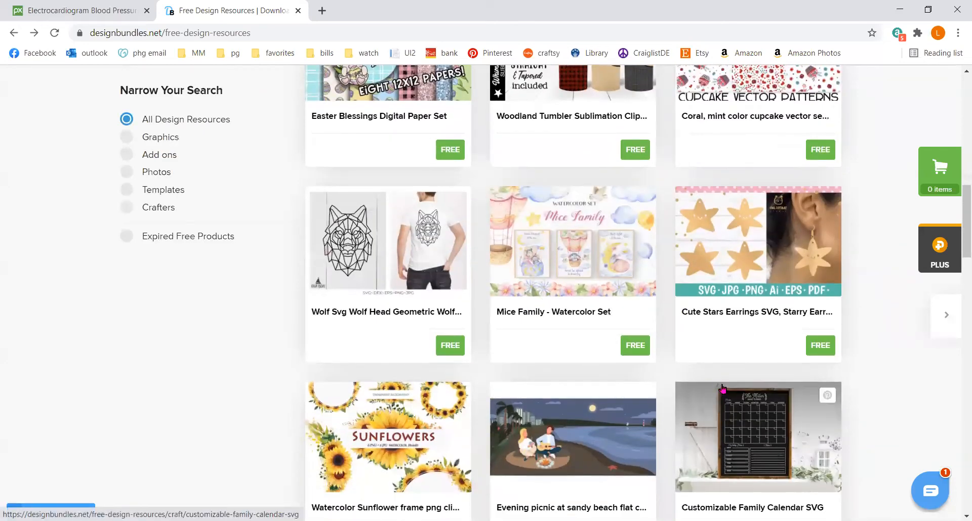
{"action": "left_click", "coordinate": [769, 247]}
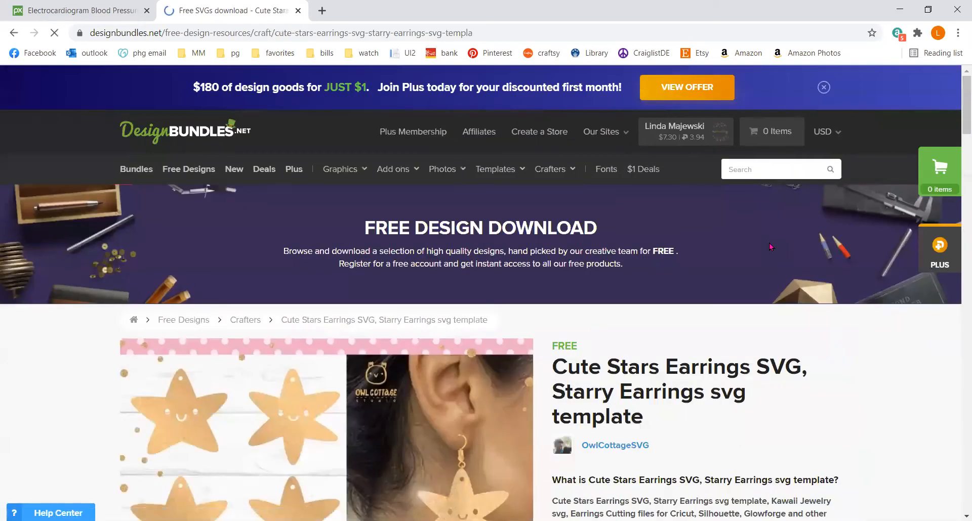
{"action": "scroll", "coordinate": [563, 359], "scroll_direction": "down", "scroll_amount": 4}
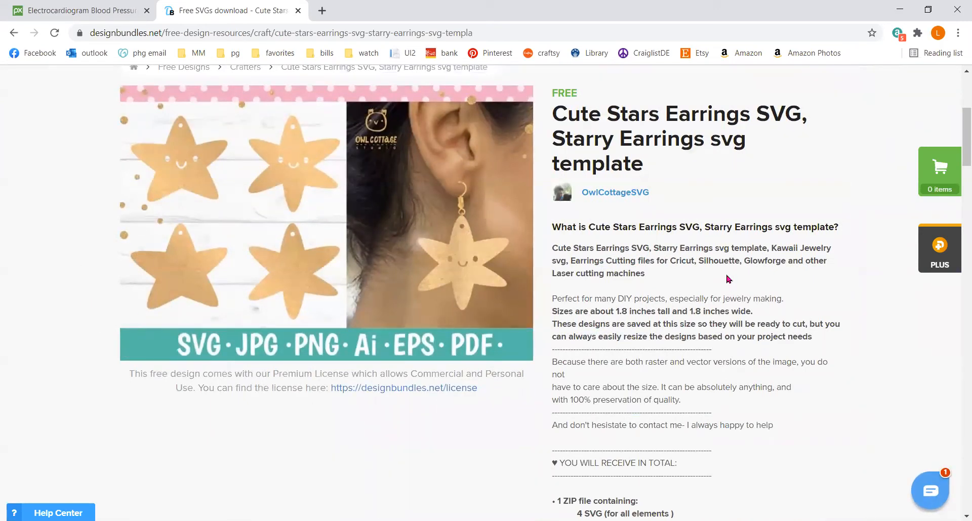
Read the Cute Stars Earrings description and list of included file formats, and download the free design.
{"action": "scroll", "coordinate": [701, 224], "scroll_direction": "down", "scroll_amount": 6}
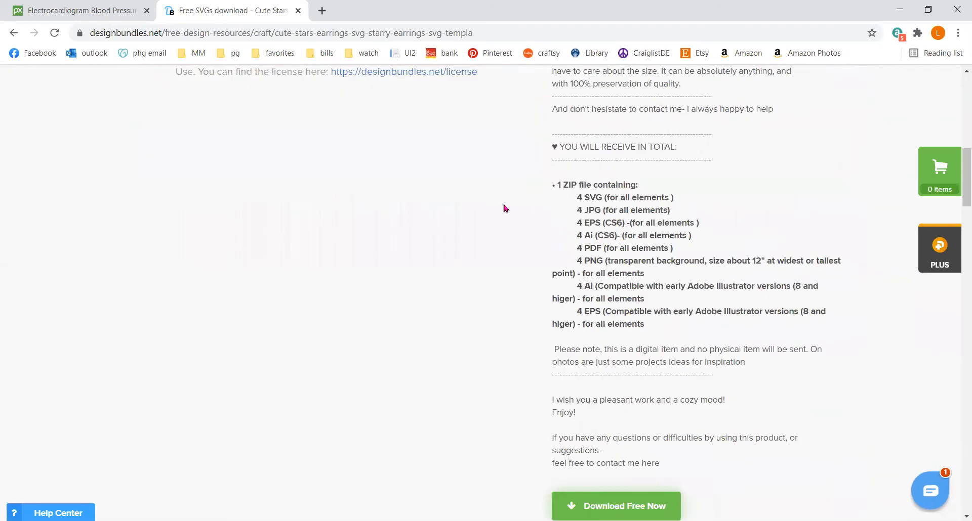
{"action": "scroll", "coordinate": [503, 208], "scroll_direction": "up", "scroll_amount": 1}
{"action": "scroll", "coordinate": [503, 223], "scroll_direction": "down", "scroll_amount": 2}
{"action": "scroll", "coordinate": [503, 220], "scroll_direction": "up", "scroll_amount": 1}
{"action": "scroll", "coordinate": [588, 276], "scroll_direction": "up", "scroll_amount": 5}
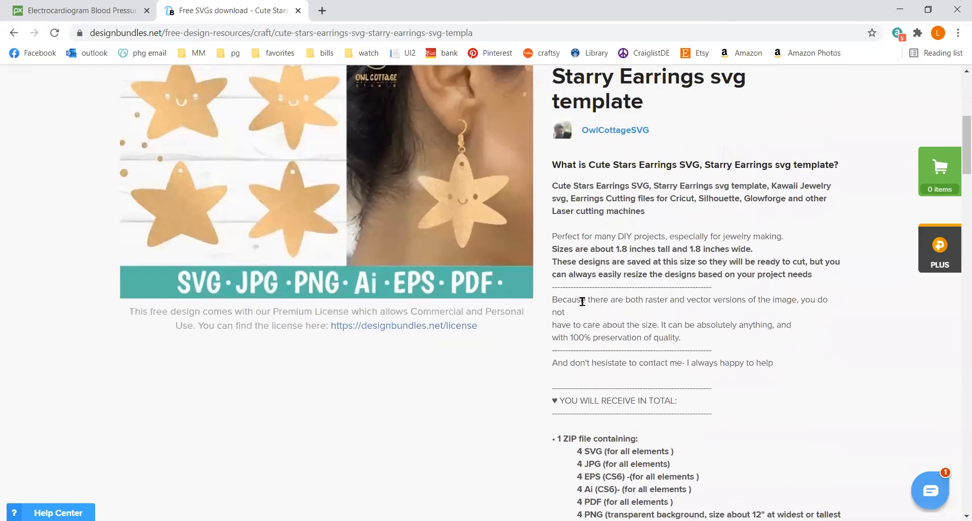
{"action": "scroll", "coordinate": [576, 317], "scroll_direction": "down", "scroll_amount": 4}
{"action": "scroll", "coordinate": [577, 316], "scroll_direction": "down", "scroll_amount": 6}
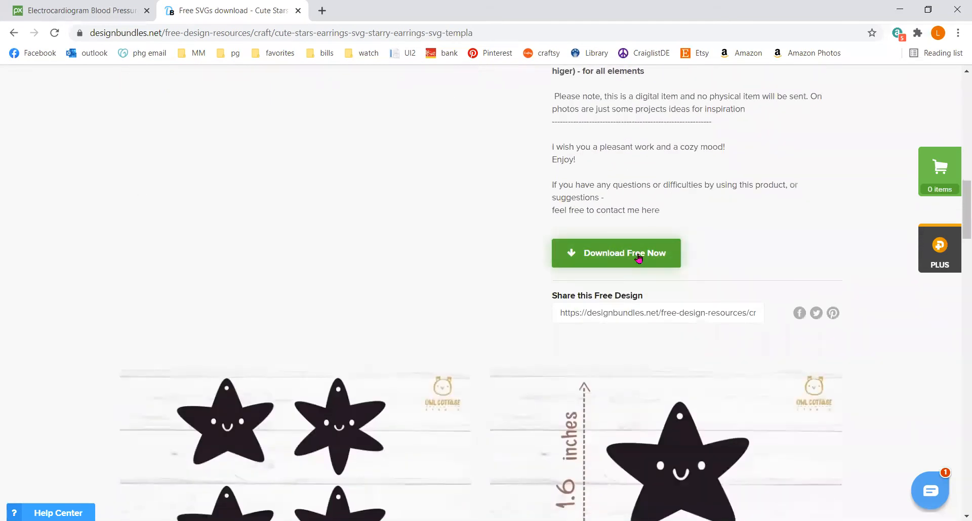
{"action": "left_click", "coordinate": [638, 256]}
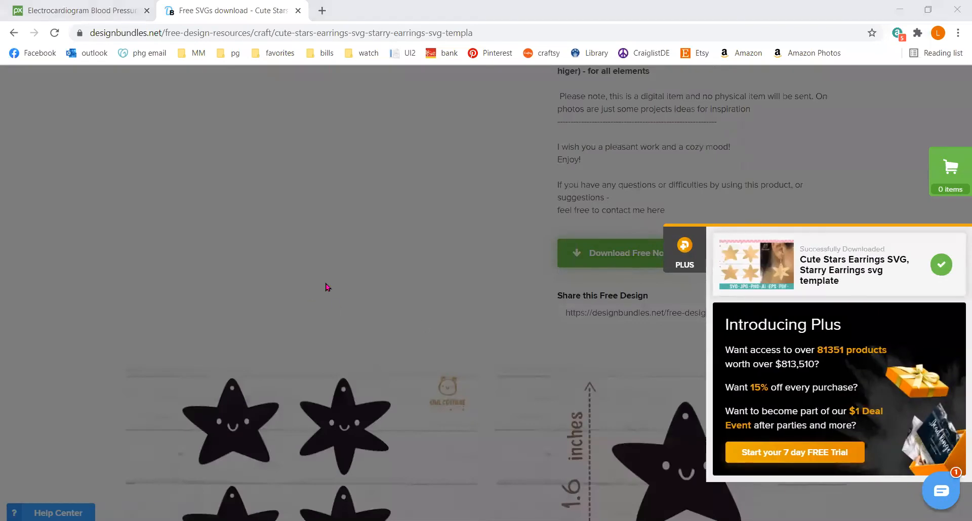
{"action": "left_click", "coordinate": [326, 286]}
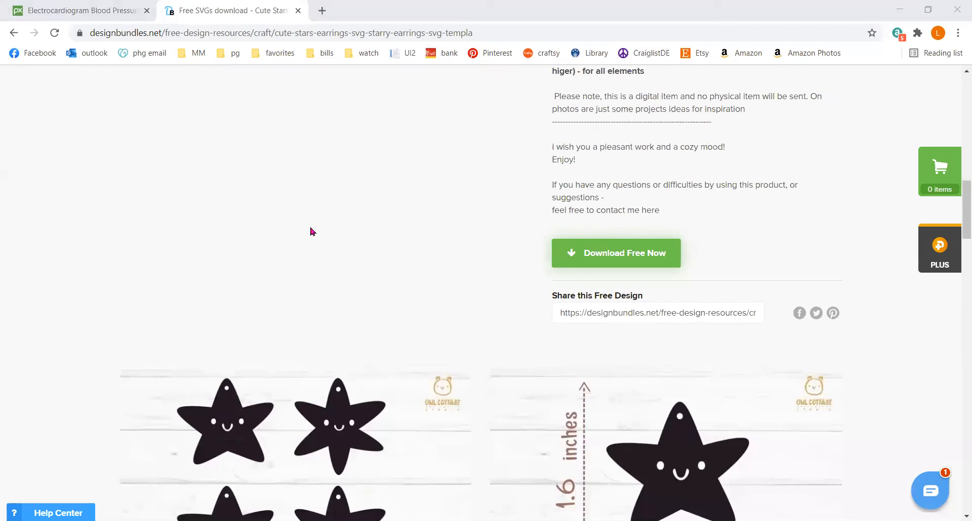
Switch to Silhouette Studio, look at the available software edition views, and dismiss the file type message.
{"action": "left_click", "coordinate": [584, 261]}
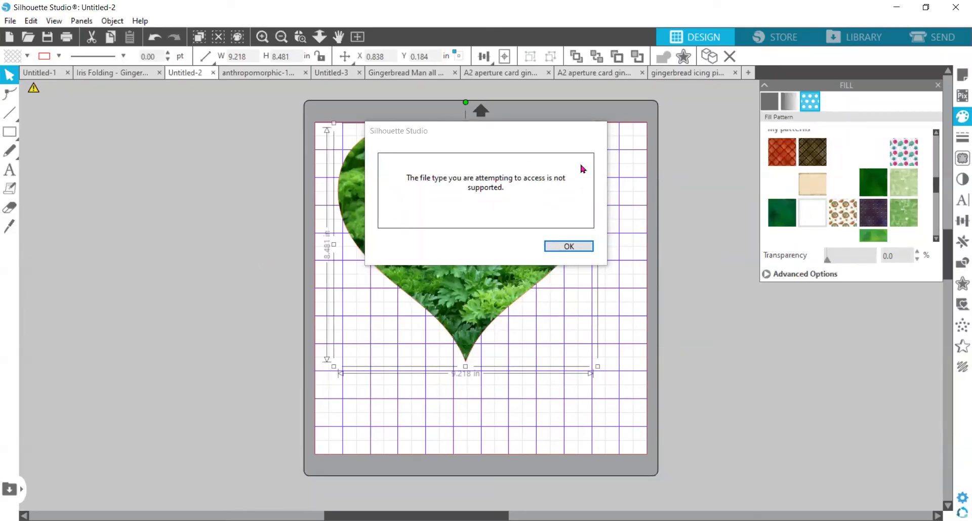
{"action": "left_click", "coordinate": [140, 21]}
{"action": "mouse_move", "coordinate": [244, 143]}
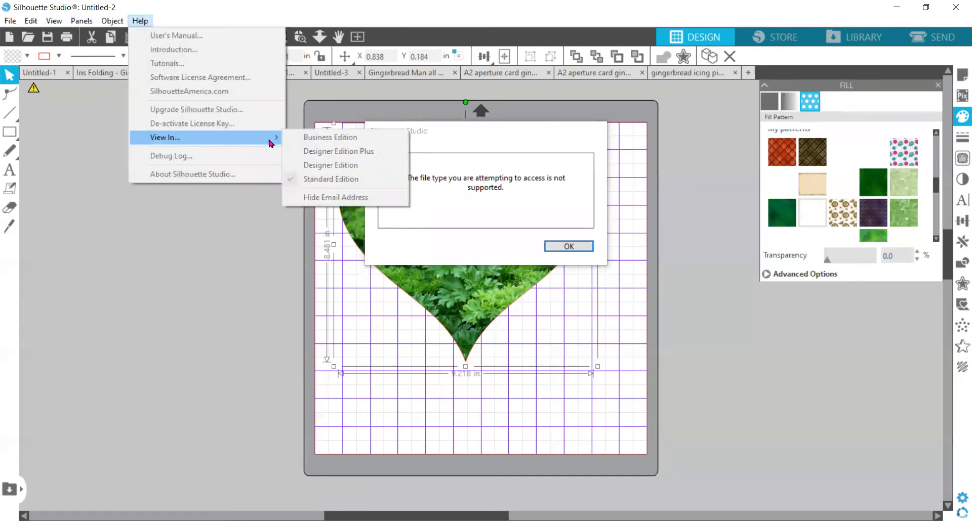
{"action": "left_click", "coordinate": [123, 294]}
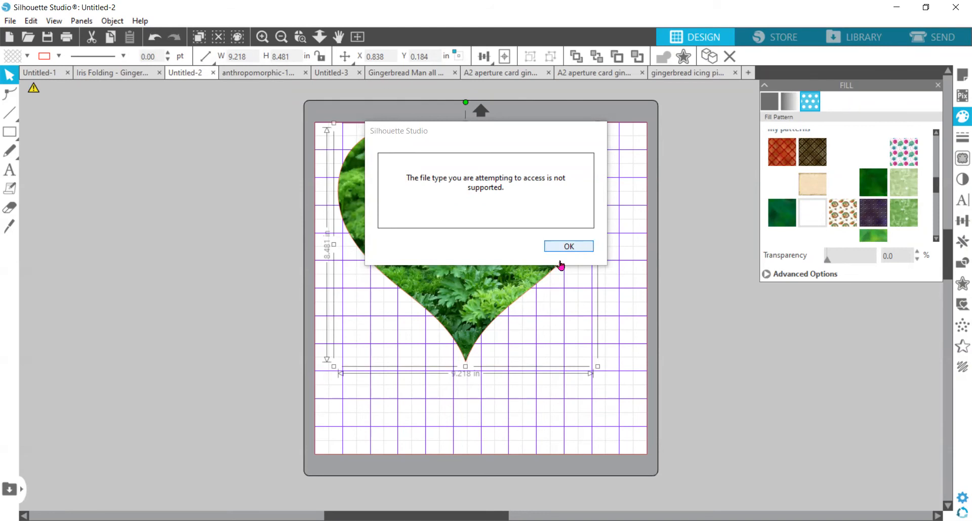
{"action": "left_click", "coordinate": [564, 248]}
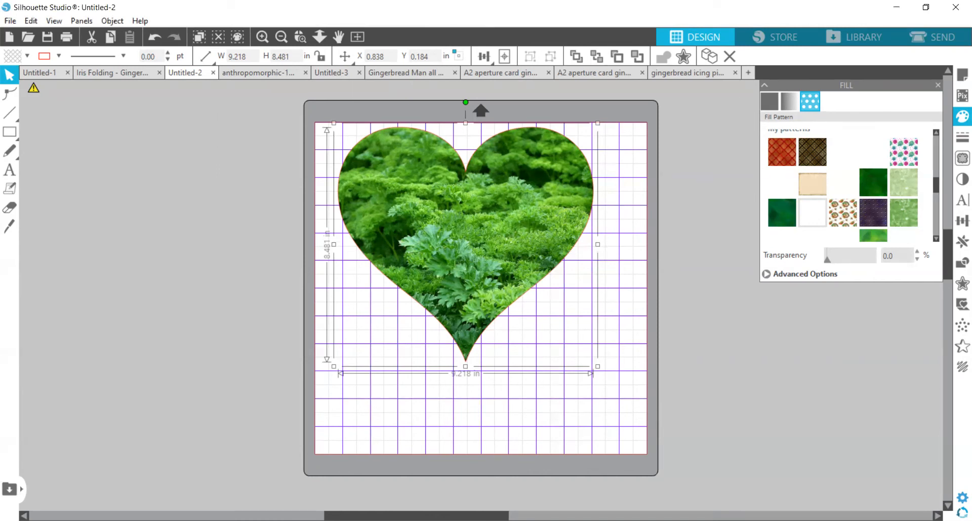
Delete the leaf-filled heart from the Untitled-2 design page.
{"action": "right_click", "coordinate": [550, 244]}
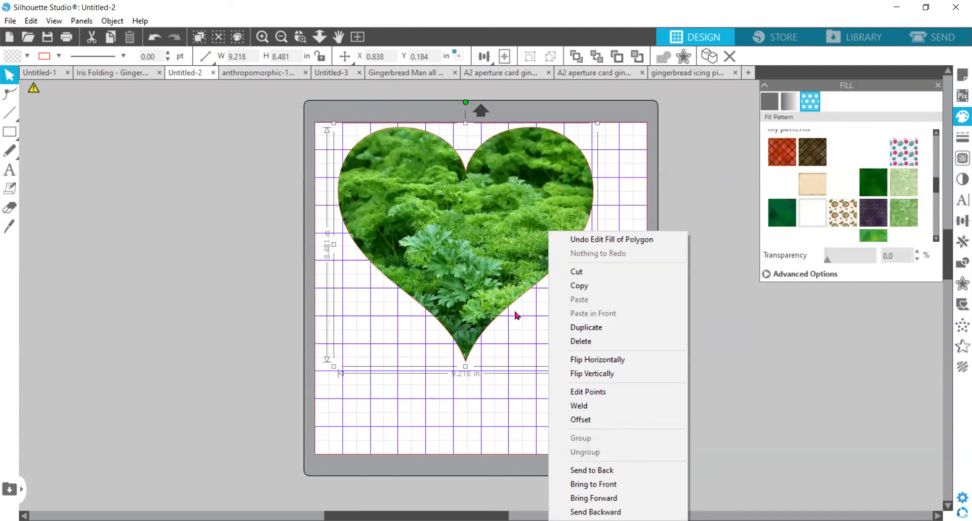
{"action": "left_click", "coordinate": [280, 205]}
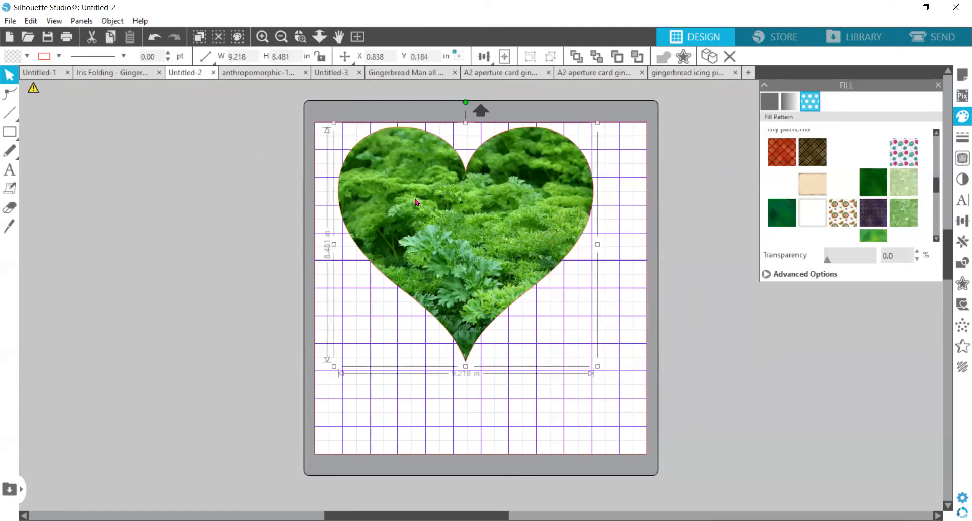
{"action": "key", "text": "Delete"}
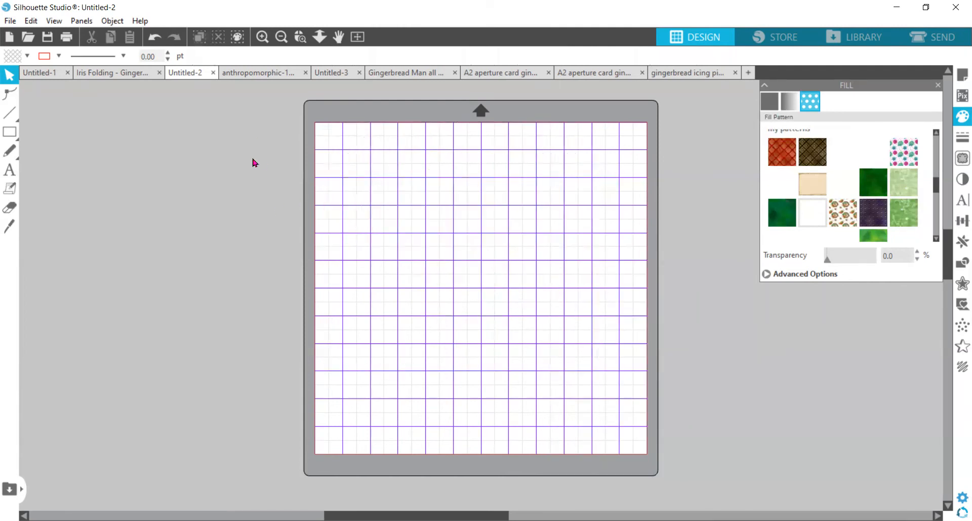
Open Star1 from the trace tool folder and move the star inward to about X 1.05, Y 1.58 inches.
{"action": "left_click", "coordinate": [18, 24]}
{"action": "left_click", "coordinate": [32, 63]}
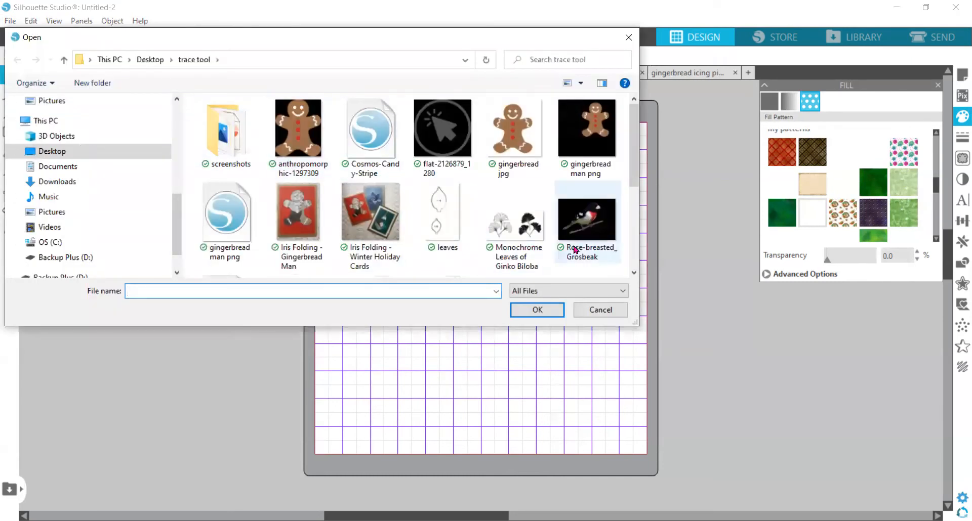
{"action": "scroll", "coordinate": [574, 250], "scroll_direction": "down", "scroll_amount": 3}
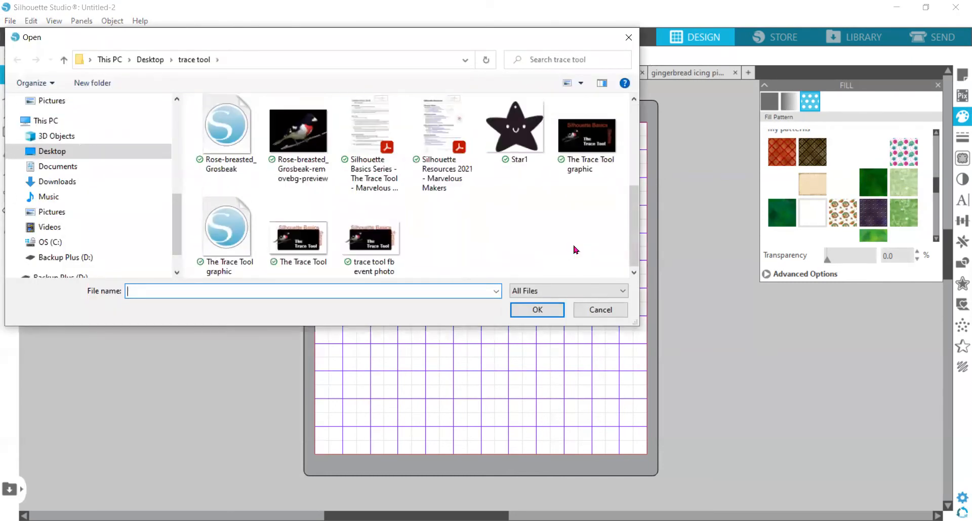
{"action": "double_click", "coordinate": [521, 140]}
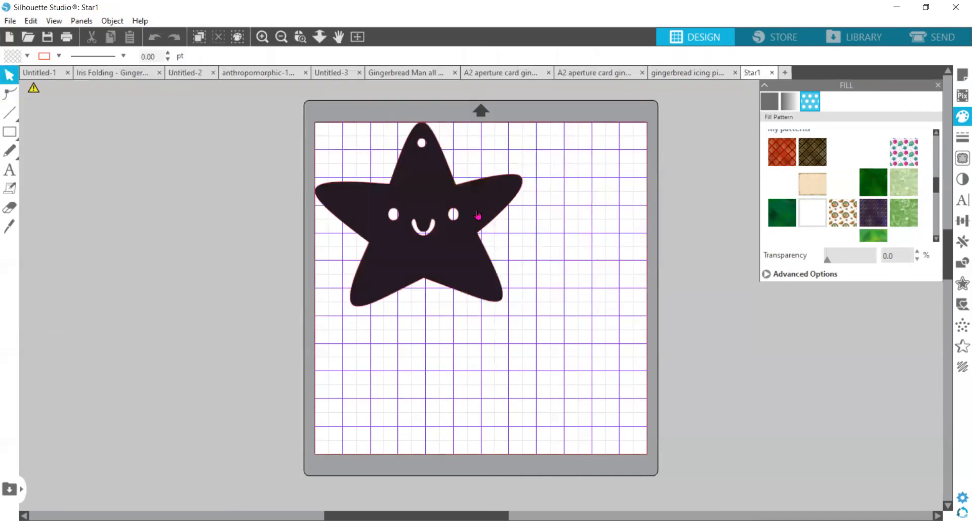
{"action": "left_click_drag", "start_coordinate": [477, 215], "coordinate": [507, 256]}
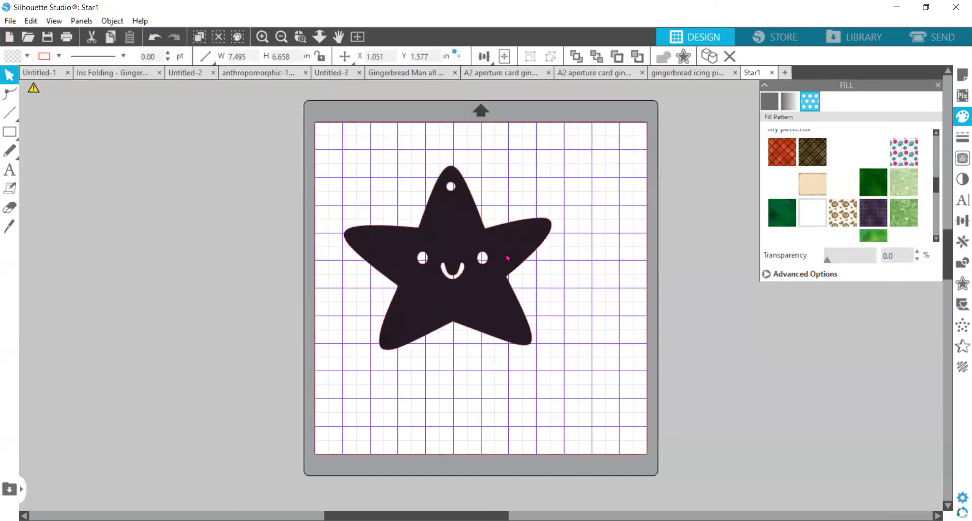
Try a transparent fill on the star to inspect its cut outlines up close, and undo the fill change.
{"action": "left_click", "coordinate": [300, 37]}
{"action": "left_click", "coordinate": [484, 214]}
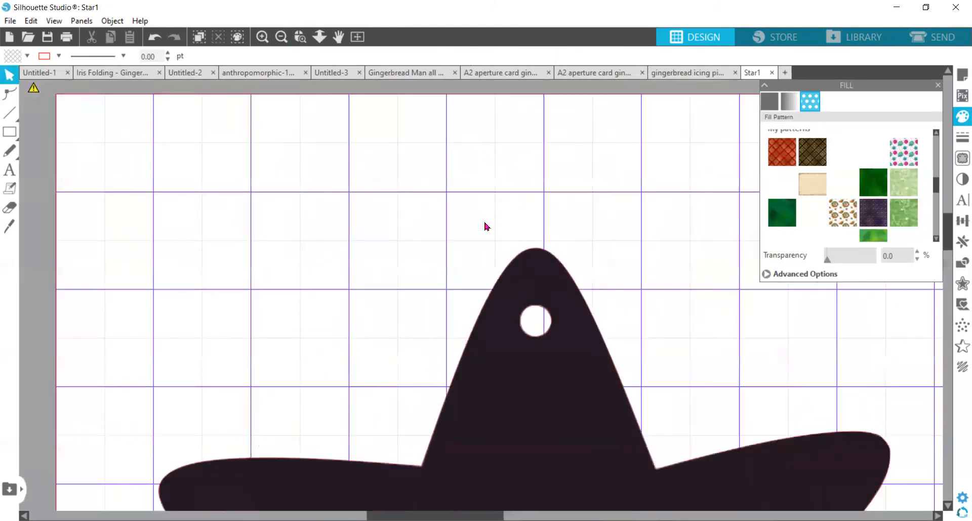
{"action": "left_click", "coordinate": [569, 320]}
{"action": "left_click", "coordinate": [959, 117]}
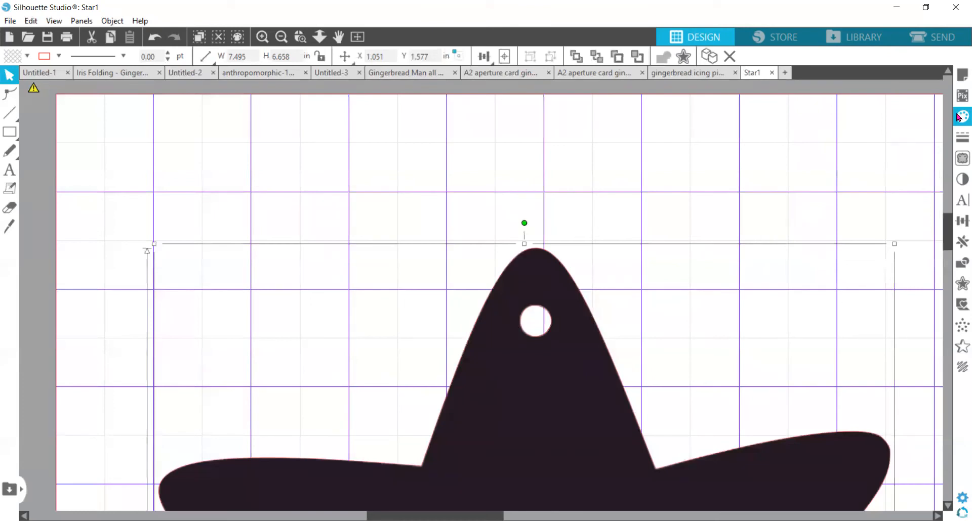
{"action": "left_click", "coordinate": [958, 117]}
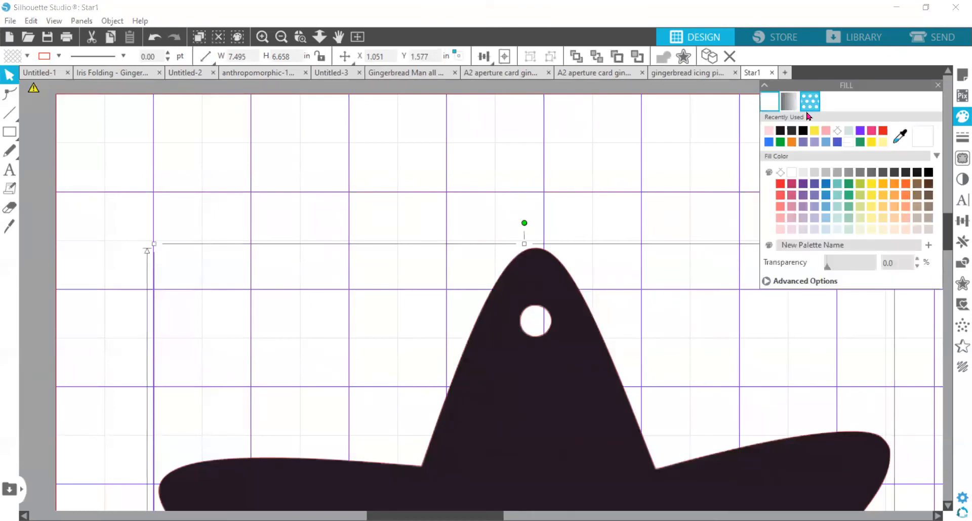
{"action": "left_click", "coordinate": [839, 131]}
{"action": "scroll", "coordinate": [653, 280], "scroll_direction": "down", "scroll_amount": 1}
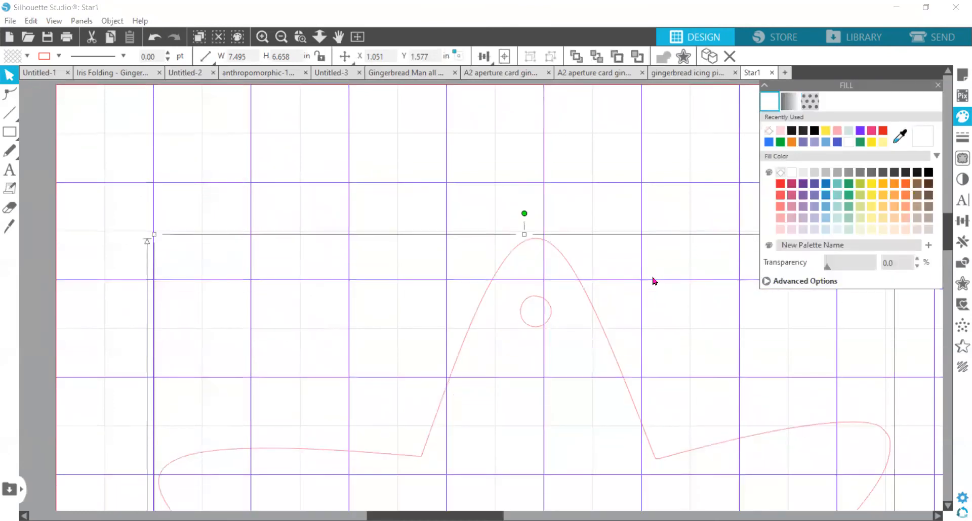
{"action": "scroll", "coordinate": [626, 262], "scroll_direction": "down", "scroll_amount": 1}
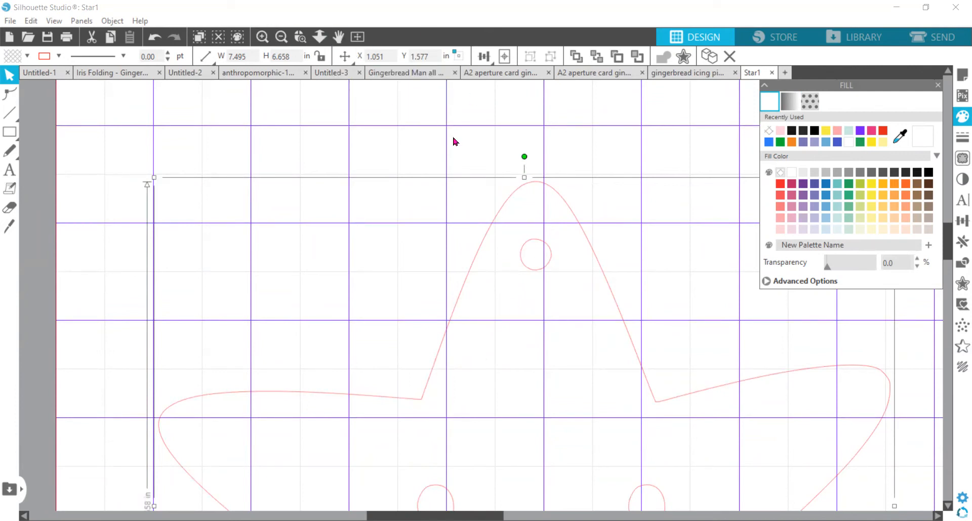
{"action": "left_click", "coordinate": [154, 40]}
{"action": "left_click", "coordinate": [153, 40]}
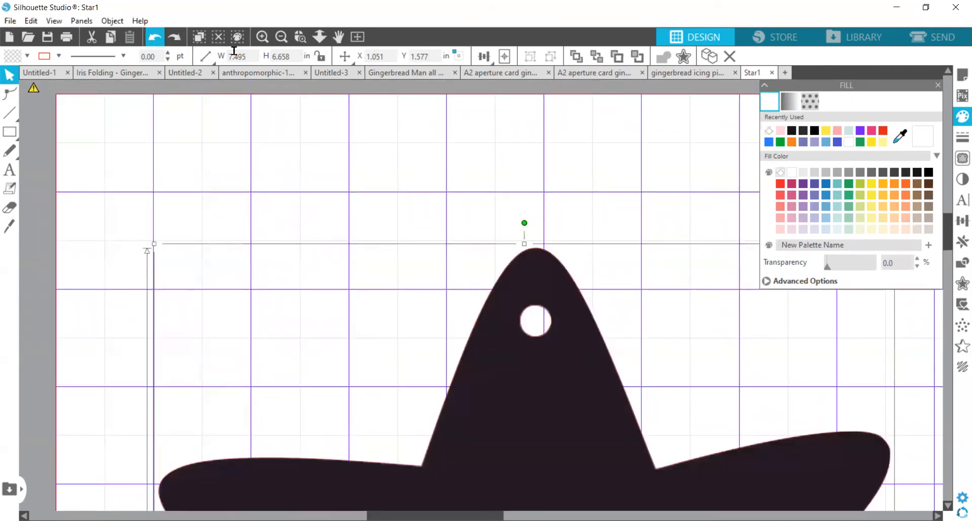
Shrink the star to about 2.78 inches wide and place it near the page's upper-left corner.
{"action": "left_click", "coordinate": [282, 40]}
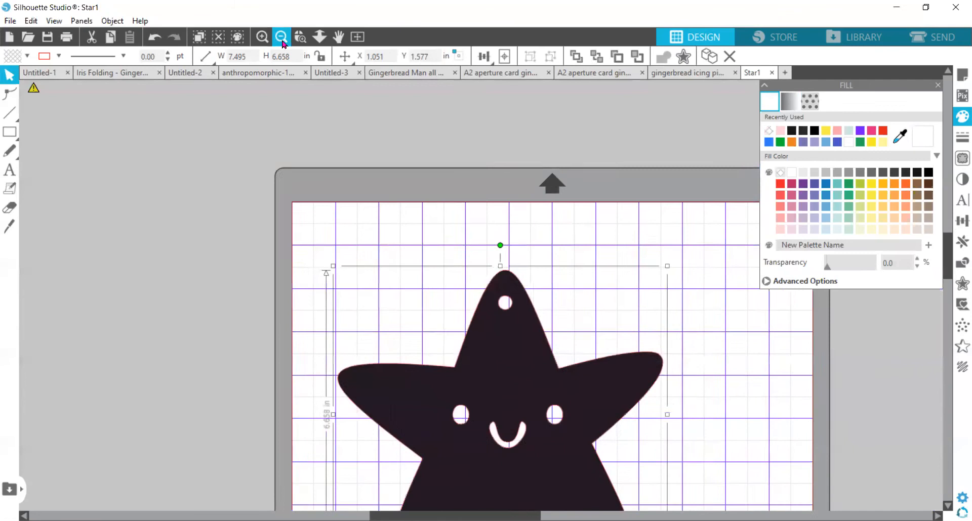
{"action": "left_click", "coordinate": [261, 37]}
{"action": "left_click", "coordinate": [262, 36]}
{"action": "left_click", "coordinate": [261, 37]}
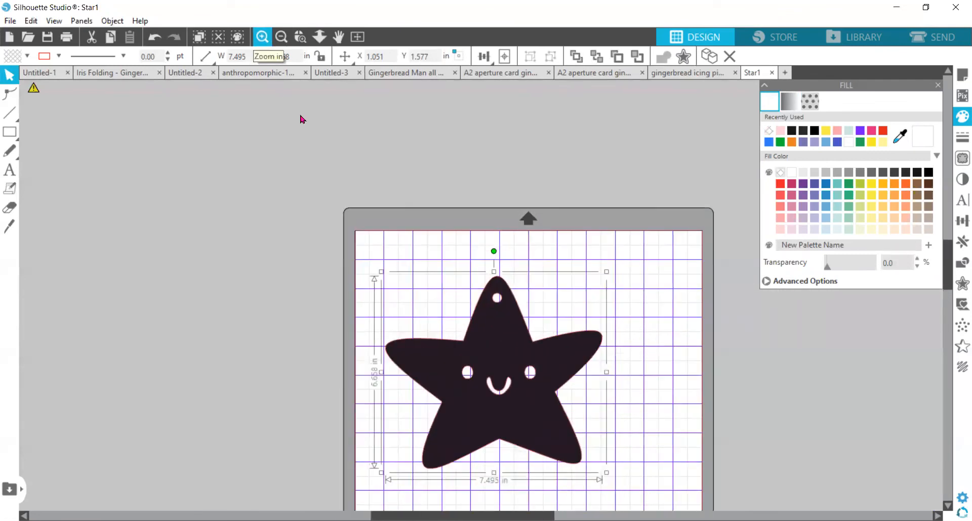
{"action": "scroll", "coordinate": [454, 254], "scroll_direction": "down", "scroll_amount": 1}
{"action": "scroll", "coordinate": [454, 254], "scroll_direction": "down", "scroll_amount": 2}
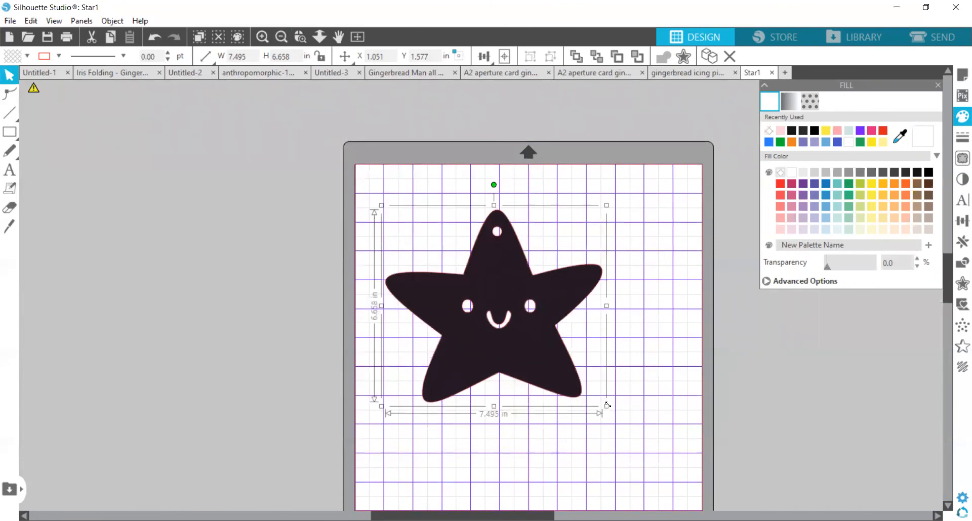
{"action": "left_click_drag", "start_coordinate": [609, 405], "coordinate": [502, 309]}
{"action": "left_click_drag", "start_coordinate": [434, 286], "coordinate": [412, 252]}
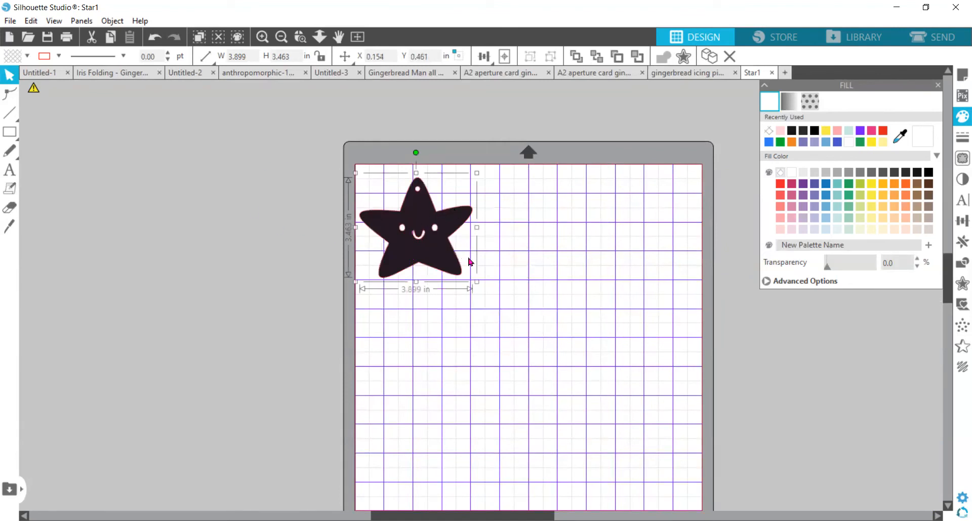
{"action": "left_click_drag", "start_coordinate": [475, 279], "coordinate": [413, 228]}
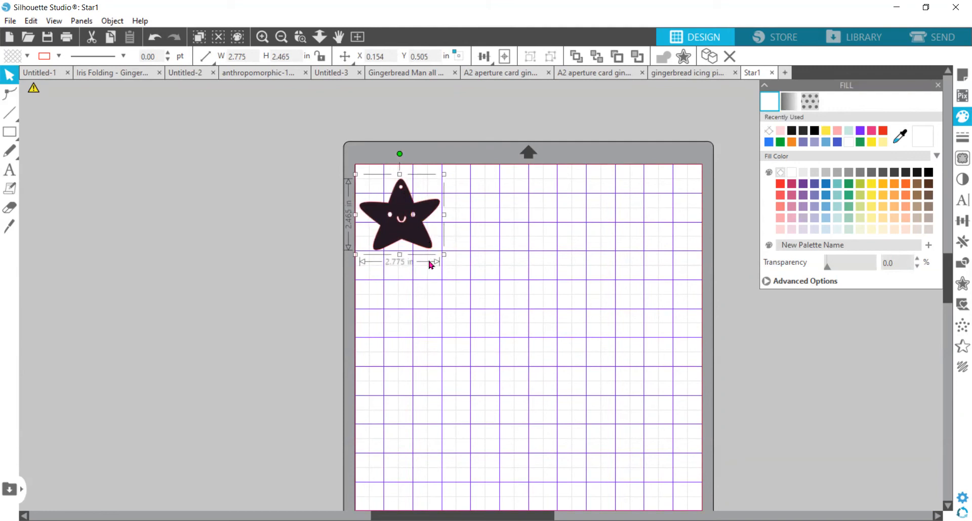
Duplicate the star, place the copy to the right of the original, and shrink it to about 2.66 inches wide.
{"action": "key", "text": "ctrl+d"}
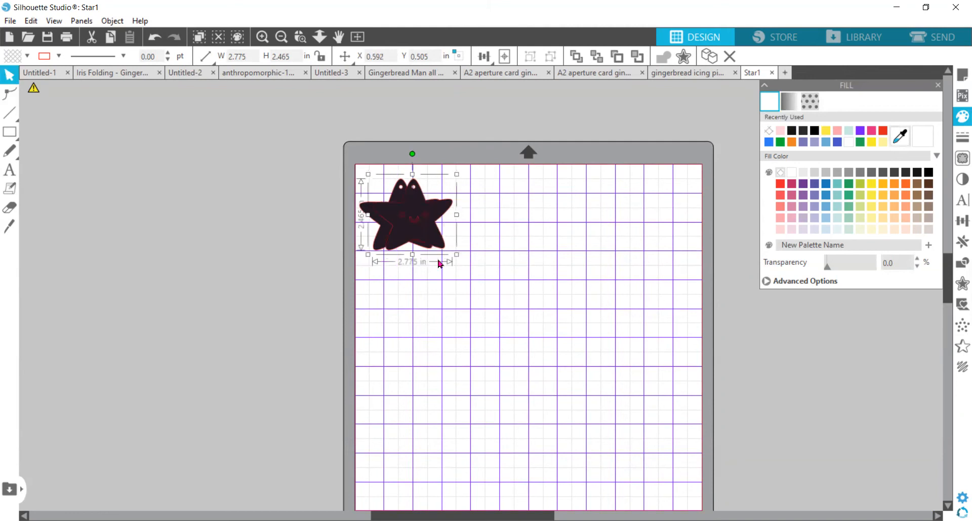
{"action": "left_click_drag", "start_coordinate": [442, 228], "coordinate": [519, 231]}
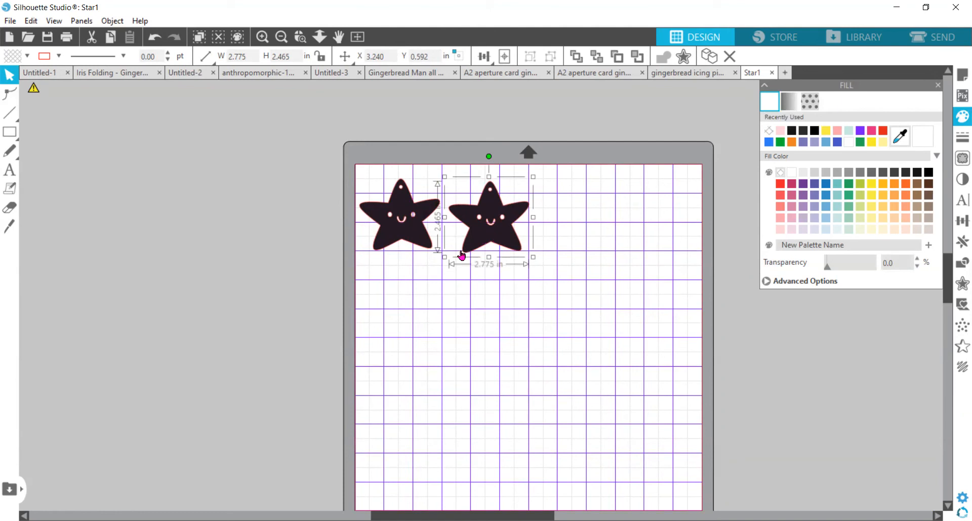
{"action": "mouse_move", "coordinate": [444, 258]}
{"action": "left_mouse_down"}
{"action": "mouse_move", "coordinate": [433, 270]}
{"action": "mouse_move", "coordinate": [447, 253]}
{"action": "left_mouse_up"}
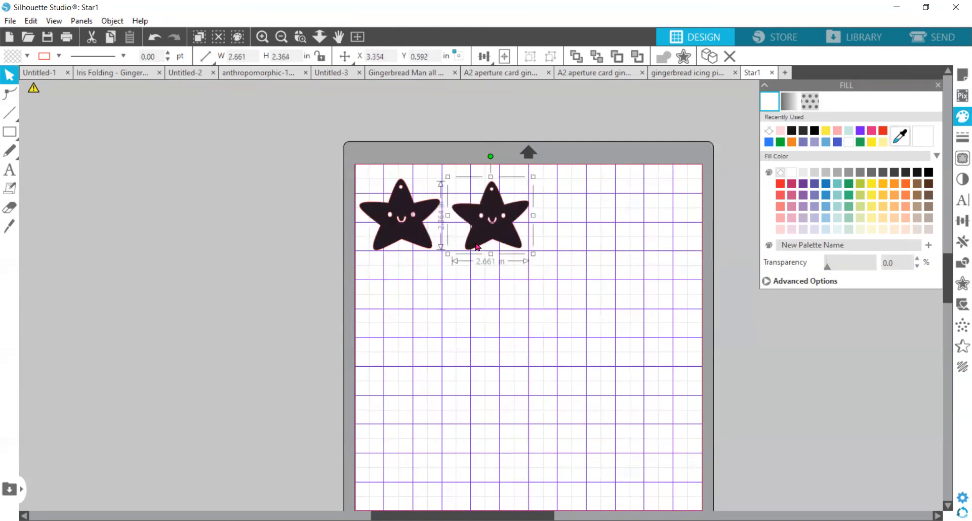
Mirror a copy of the smaller star to its right and compare the two shapes, overlaid and side by side.
{"action": "left_click", "coordinate": [958, 243]}
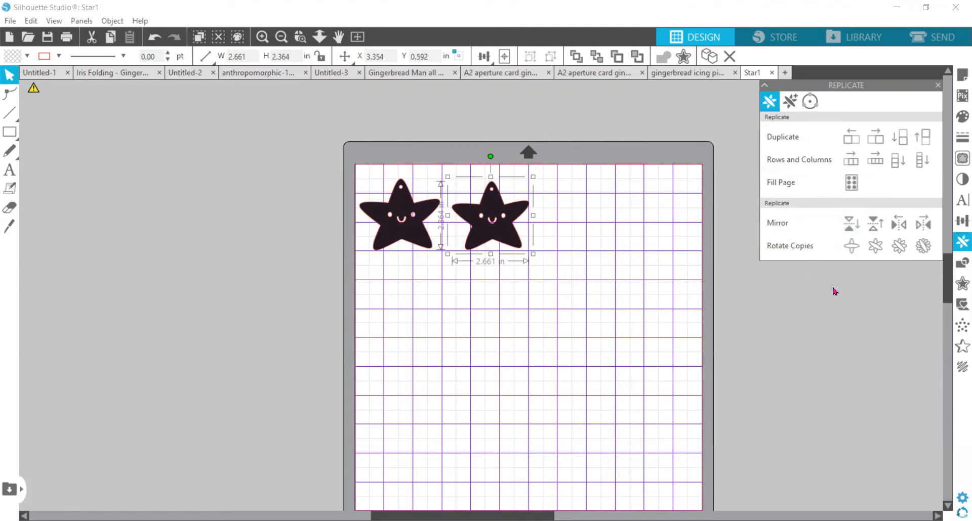
{"action": "left_click", "coordinate": [922, 224]}
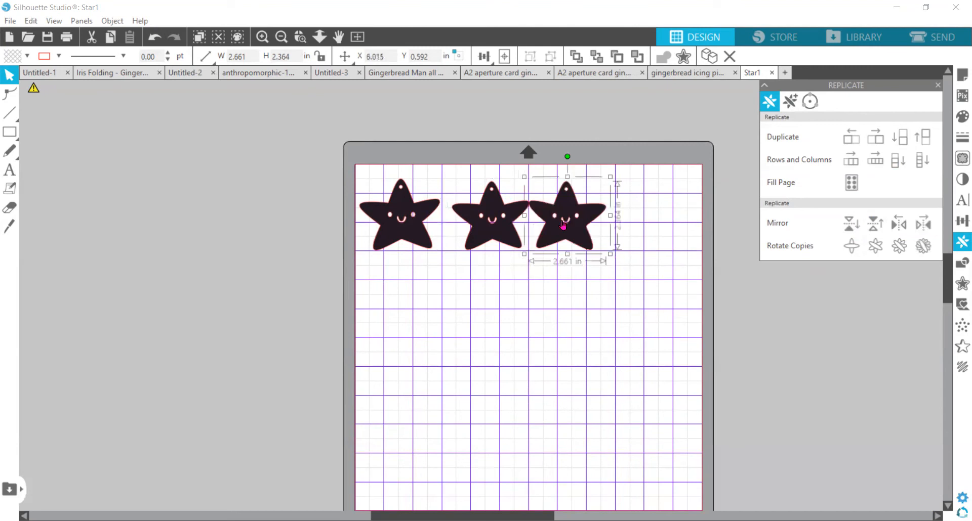
{"action": "left_click_drag", "start_coordinate": [577, 221], "coordinate": [497, 220]}
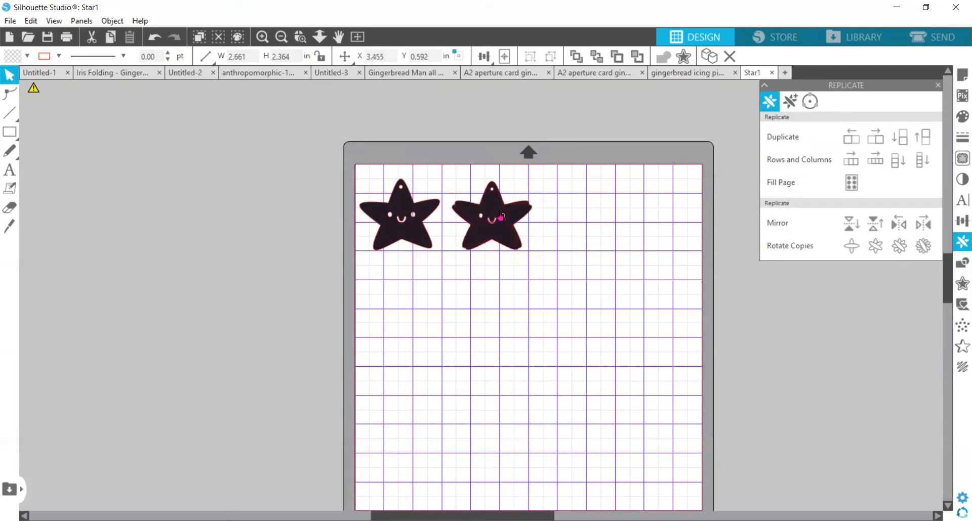
{"action": "left_click", "coordinate": [218, 37]}
{"action": "left_click", "coordinate": [299, 35]}
{"action": "left_click_drag", "start_coordinate": [429, 146], "coordinate": [740, 314]}
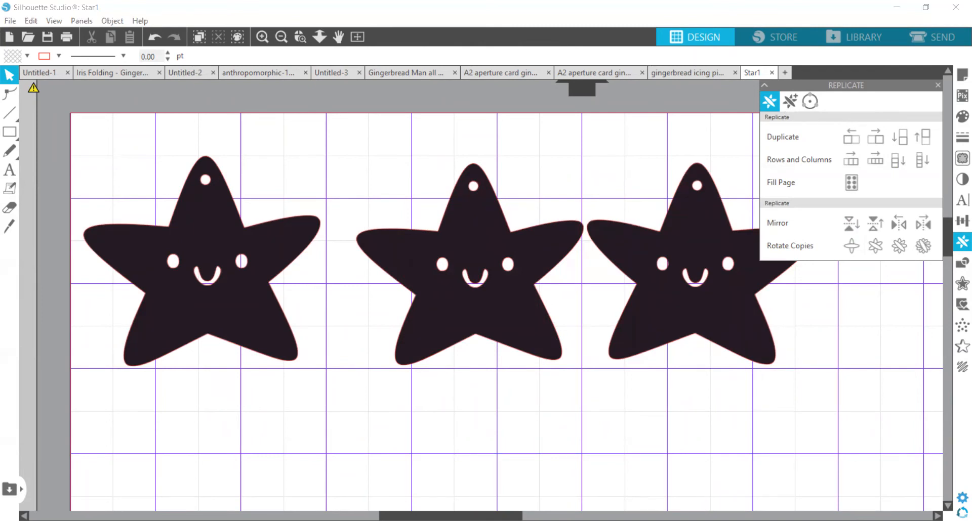
Switch to the browser and review the Cute Stars Earrings SVG page's included file formats, star sizes and preview images.
{"action": "key", "text": "alt+Tab"}
{"action": "scroll", "coordinate": [360, 184], "scroll_direction": "up", "scroll_amount": 16}
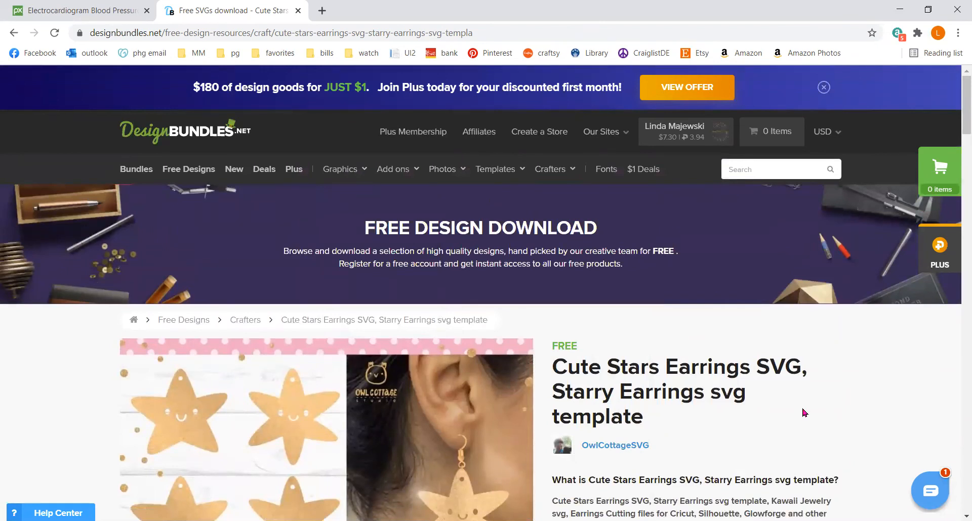
{"action": "scroll", "coordinate": [804, 413], "scroll_direction": "down", "scroll_amount": 15}
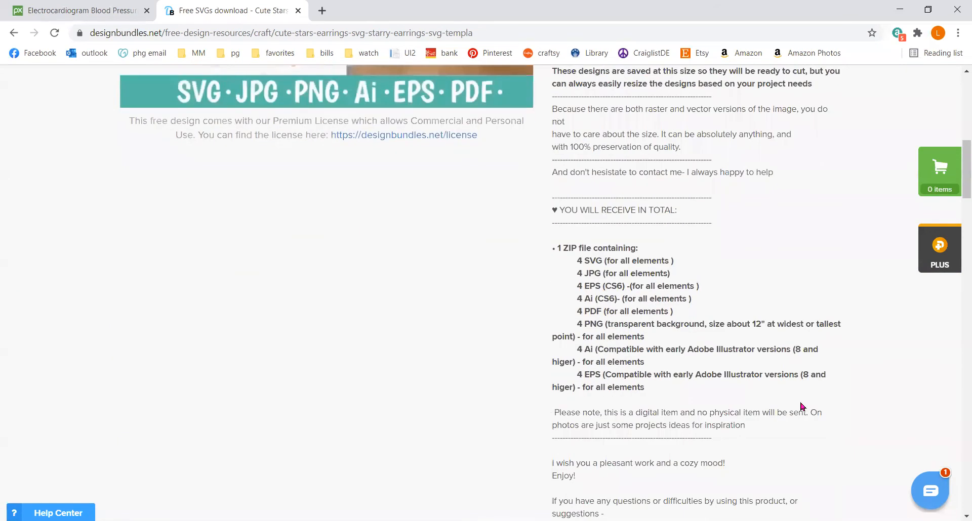
{"action": "scroll", "coordinate": [771, 363], "scroll_direction": "down", "scroll_amount": 5}
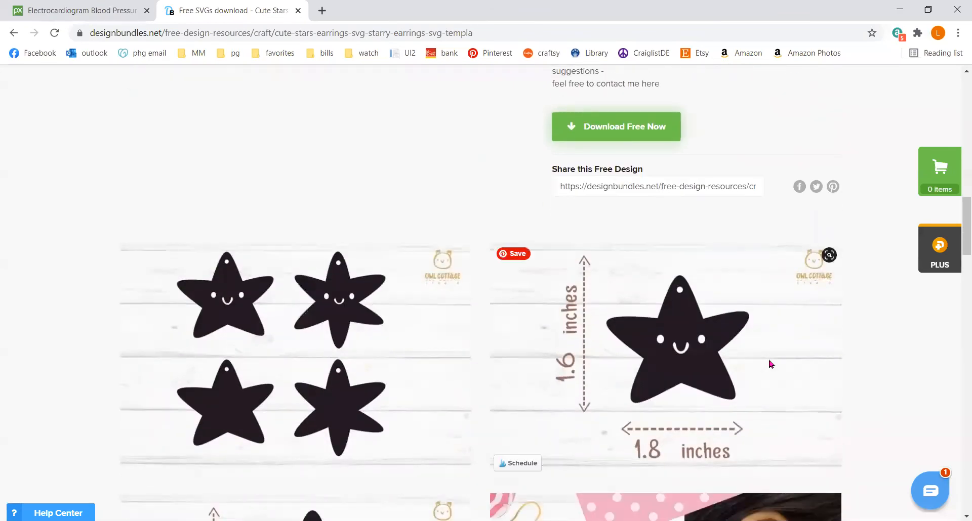
{"action": "scroll", "coordinate": [412, 328], "scroll_direction": "up", "scroll_amount": 4}
{"action": "scroll", "coordinate": [311, 308], "scroll_direction": "up", "scroll_amount": 2}
{"action": "scroll", "coordinate": [312, 308], "scroll_direction": "down", "scroll_amount": 1}
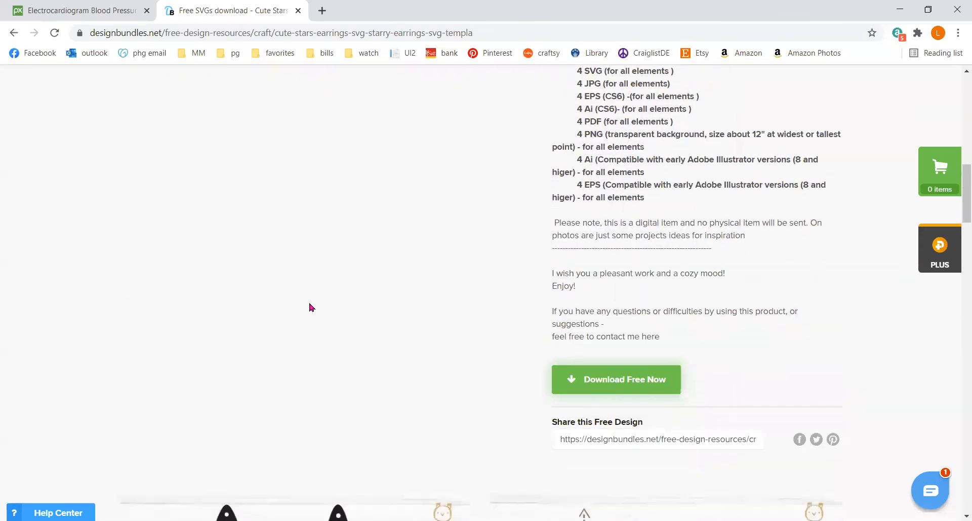
{"action": "scroll", "coordinate": [311, 307], "scroll_direction": "down", "scroll_amount": 10}
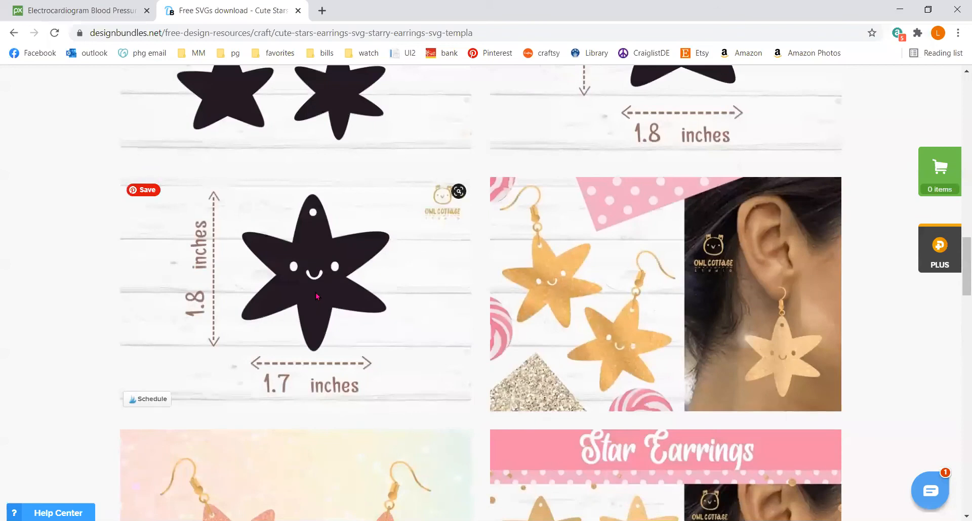
{"action": "scroll", "coordinate": [324, 283], "scroll_direction": "up", "scroll_amount": 20}
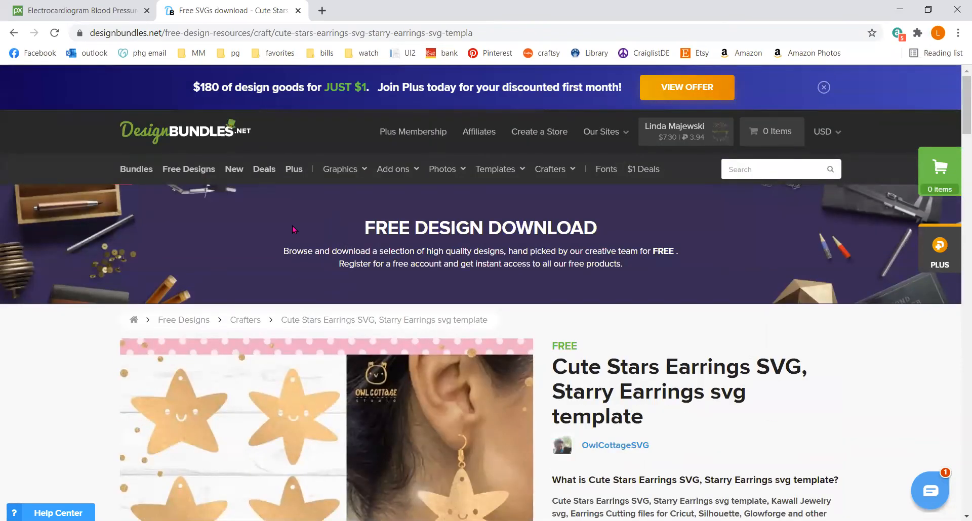
Look over the star earrings description and previews again, and open the site's Designbundles.net Licenses page.
{"action": "mouse_move", "coordinate": [586, 187]}
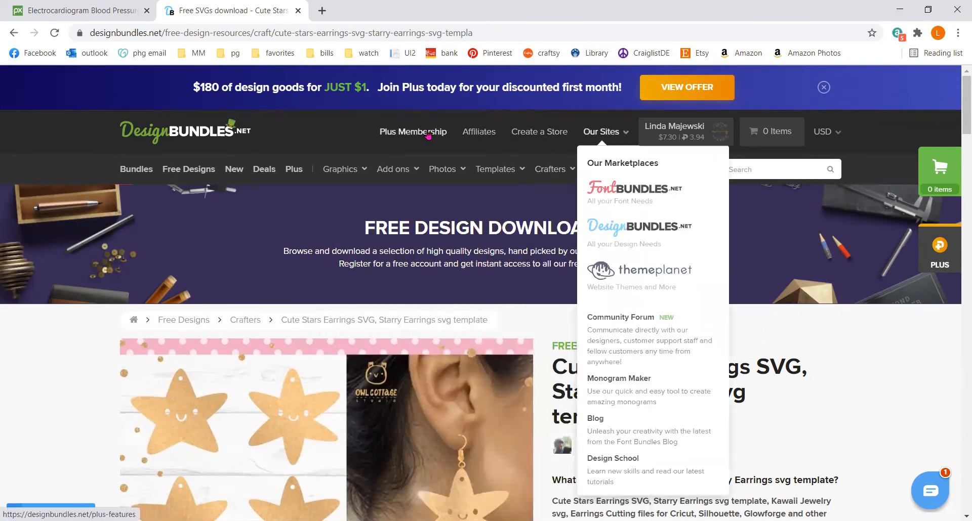
{"action": "scroll", "coordinate": [742, 283], "scroll_direction": "down", "scroll_amount": 5}
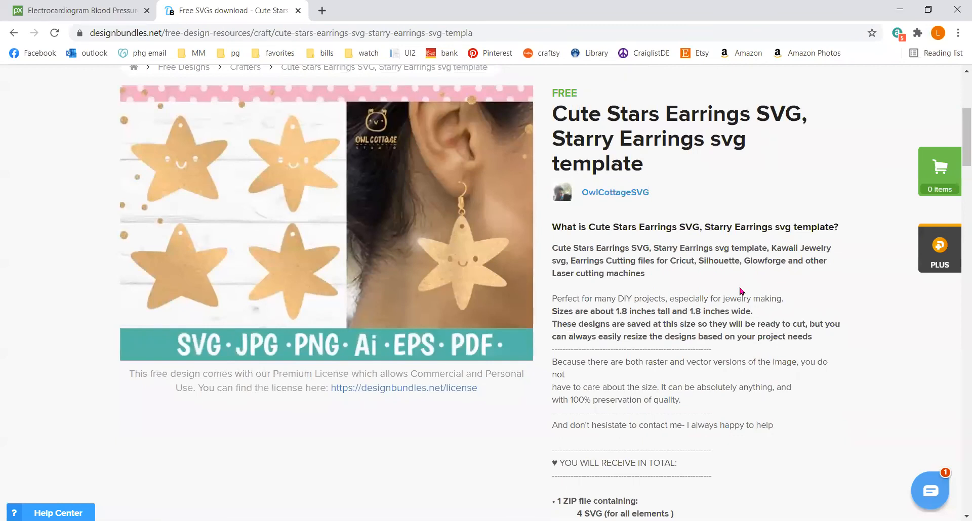
{"action": "scroll", "coordinate": [739, 291], "scroll_direction": "down", "scroll_amount": 1}
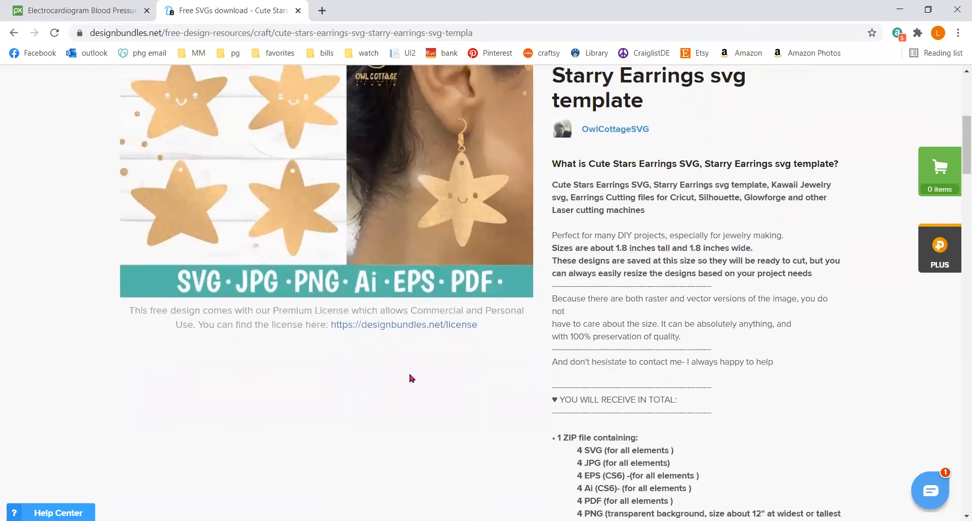
{"action": "scroll", "coordinate": [415, 374], "scroll_direction": "down", "scroll_amount": 3}
{"action": "scroll", "coordinate": [418, 372], "scroll_direction": "down", "scroll_amount": 3}
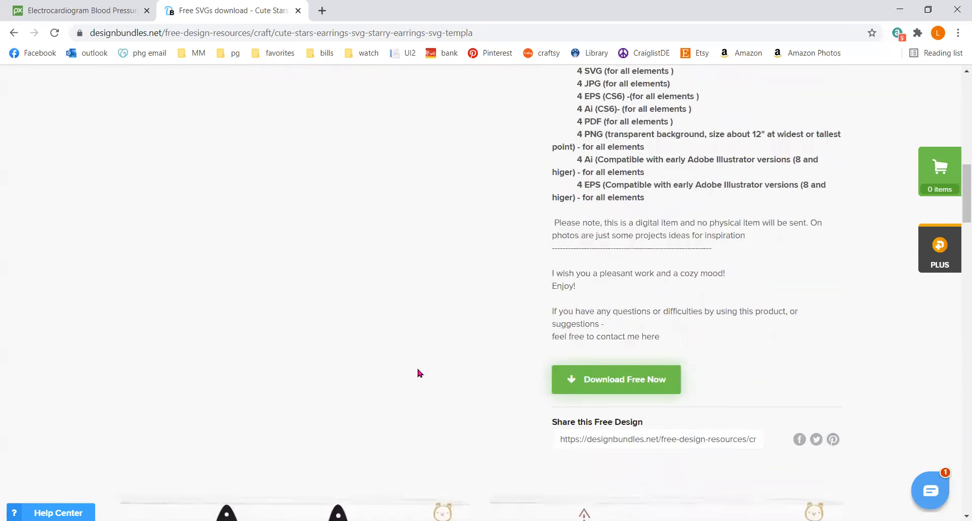
{"action": "scroll", "coordinate": [418, 373], "scroll_direction": "down", "scroll_amount": 3}
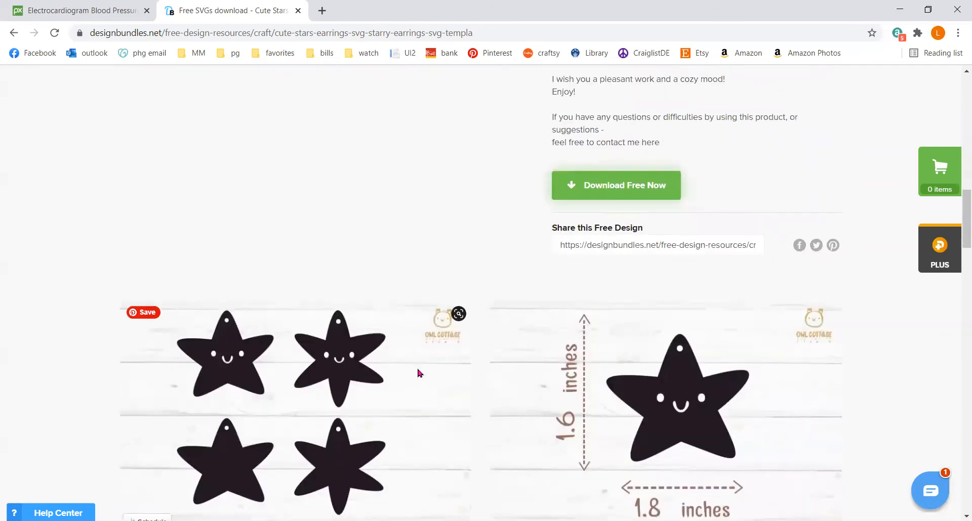
{"action": "scroll", "coordinate": [418, 374], "scroll_direction": "down", "scroll_amount": 4}
{"action": "scroll", "coordinate": [417, 374], "scroll_direction": "down", "scroll_amount": 20}
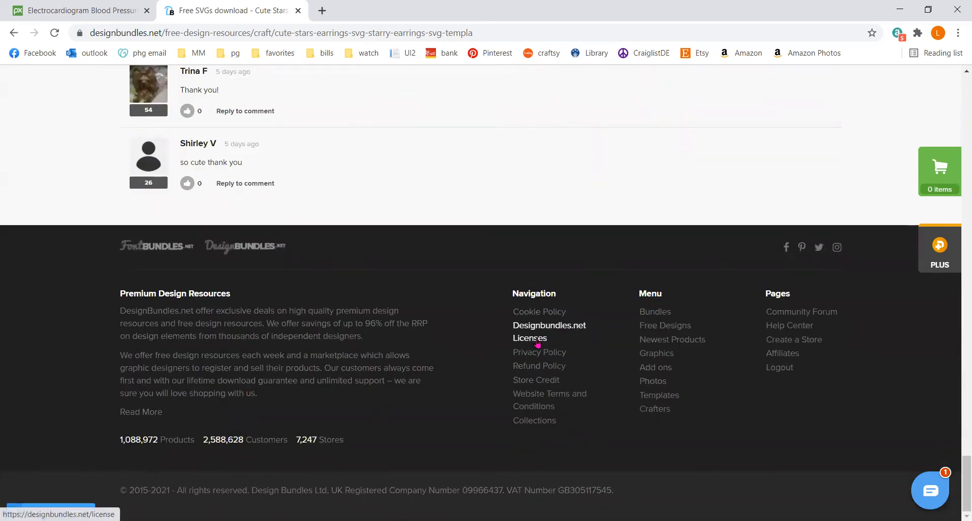
{"action": "left_click", "coordinate": [537, 343]}
Read the license comparison table, the use definitions, and the Premium and Corporate License terms.
{"action": "scroll", "coordinate": [127, 341], "scroll_direction": "down", "scroll_amount": 3}
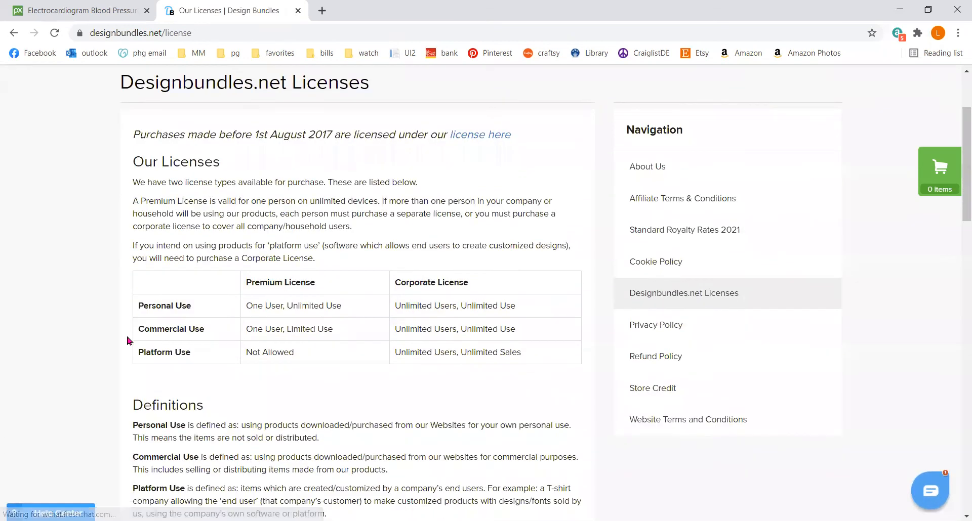
{"action": "scroll", "coordinate": [127, 340], "scroll_direction": "up", "scroll_amount": 1}
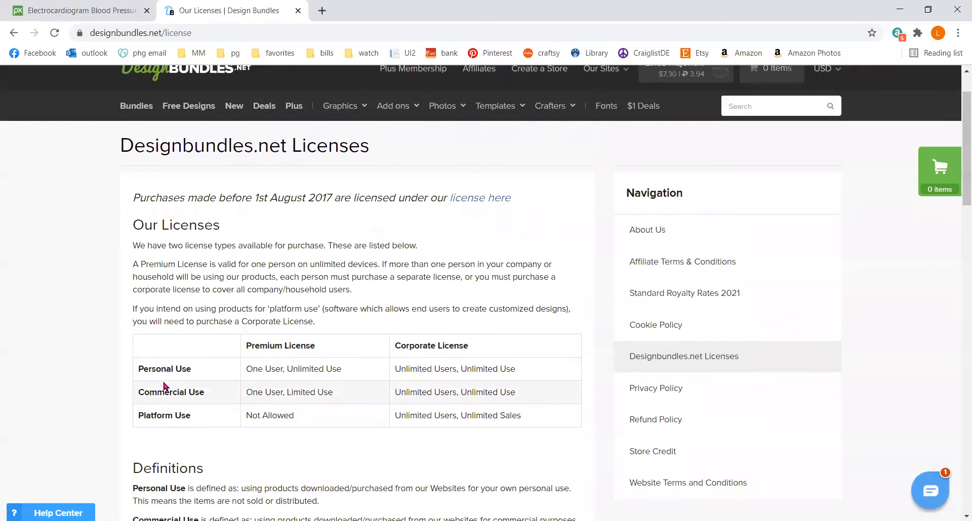
{"action": "scroll", "coordinate": [165, 386], "scroll_direction": "down", "scroll_amount": 3}
{"action": "scroll", "coordinate": [190, 324], "scroll_direction": "up", "scroll_amount": 2}
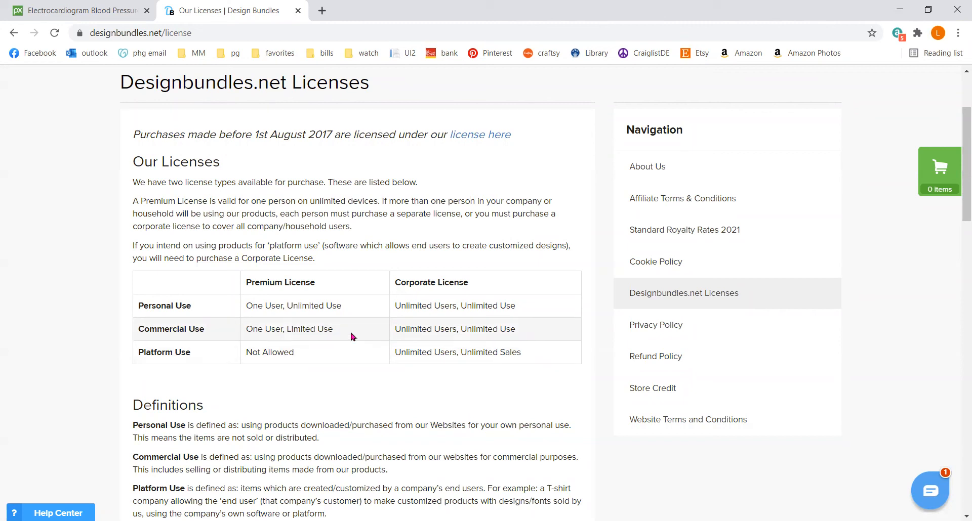
{"action": "scroll", "coordinate": [353, 338], "scroll_direction": "down", "scroll_amount": 5}
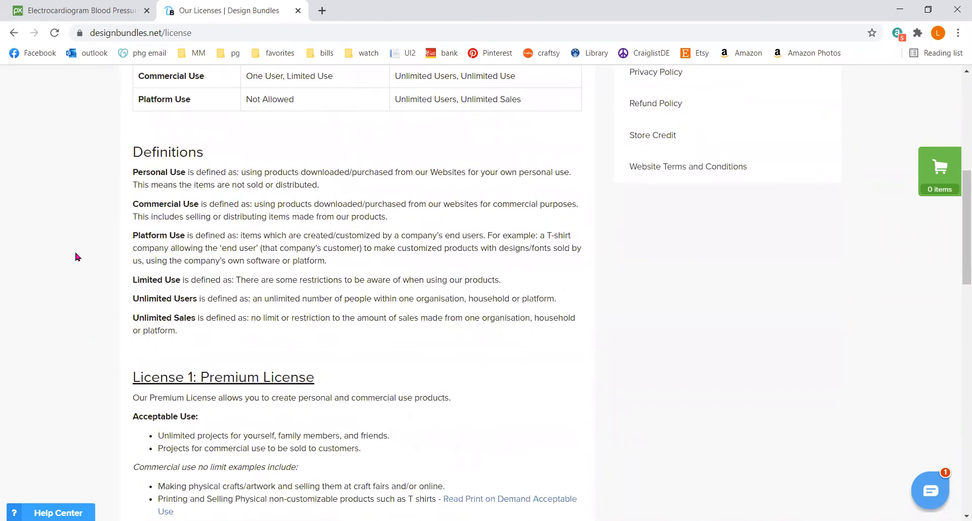
{"action": "scroll", "coordinate": [77, 257], "scroll_direction": "down", "scroll_amount": 4}
{"action": "scroll", "coordinate": [76, 257], "scroll_direction": "up", "scroll_amount": 5}
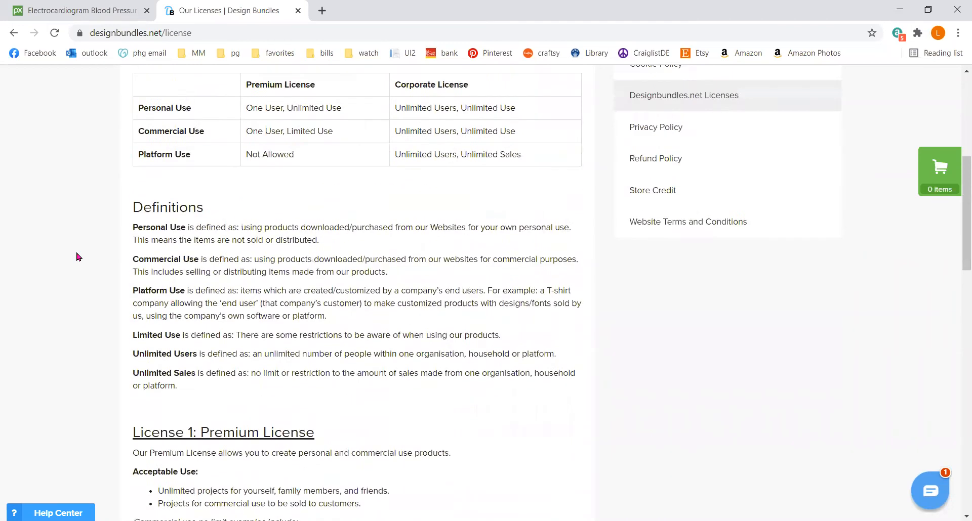
{"action": "scroll", "coordinate": [78, 257], "scroll_direction": "down", "scroll_amount": 1}
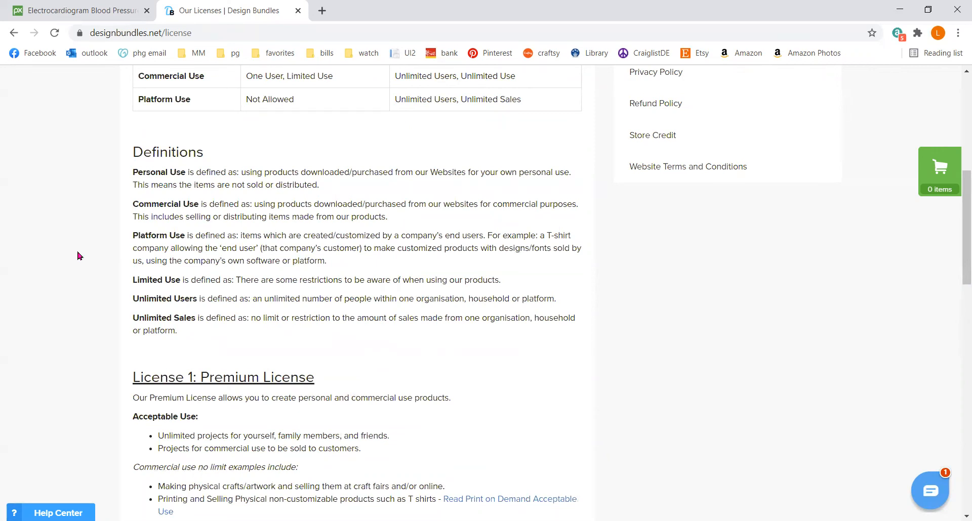
{"action": "scroll", "coordinate": [79, 257], "scroll_direction": "down", "scroll_amount": 10}
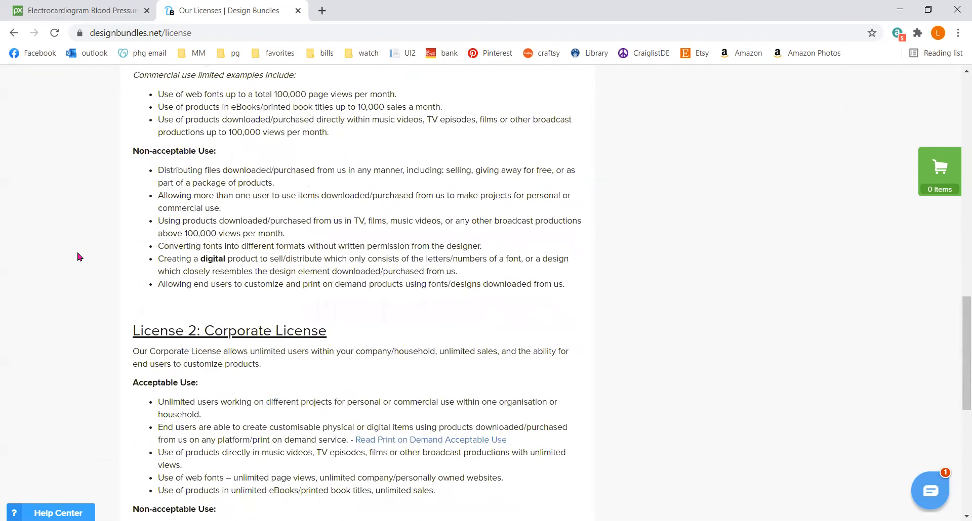
{"action": "scroll", "coordinate": [79, 250], "scroll_direction": "down", "scroll_amount": 5}
{"action": "scroll", "coordinate": [78, 250], "scroll_direction": "up", "scroll_amount": 20}
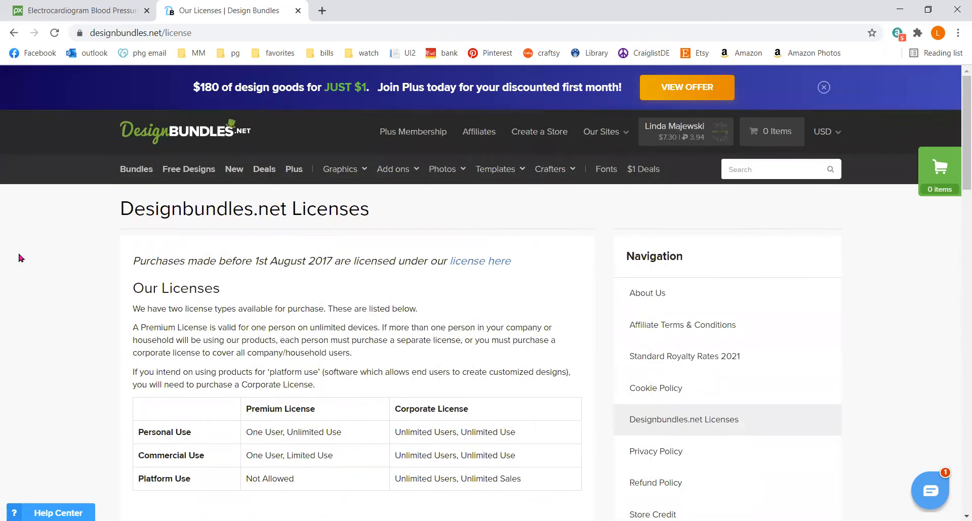
Open the $1 Deals page and examine its store credit tips, deal pricing and upcoming product slots.
{"action": "left_click", "coordinate": [638, 170]}
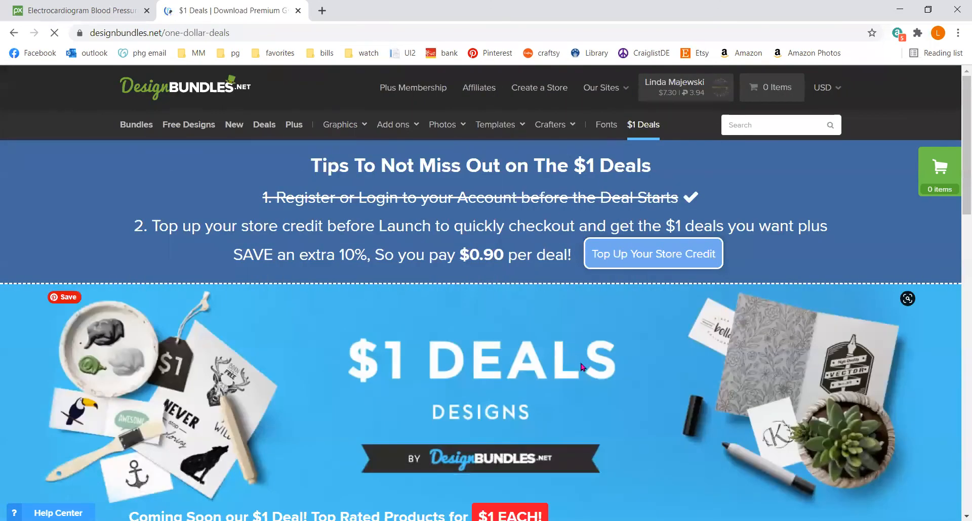
{"action": "scroll", "coordinate": [599, 380], "scroll_direction": "down", "scroll_amount": 6}
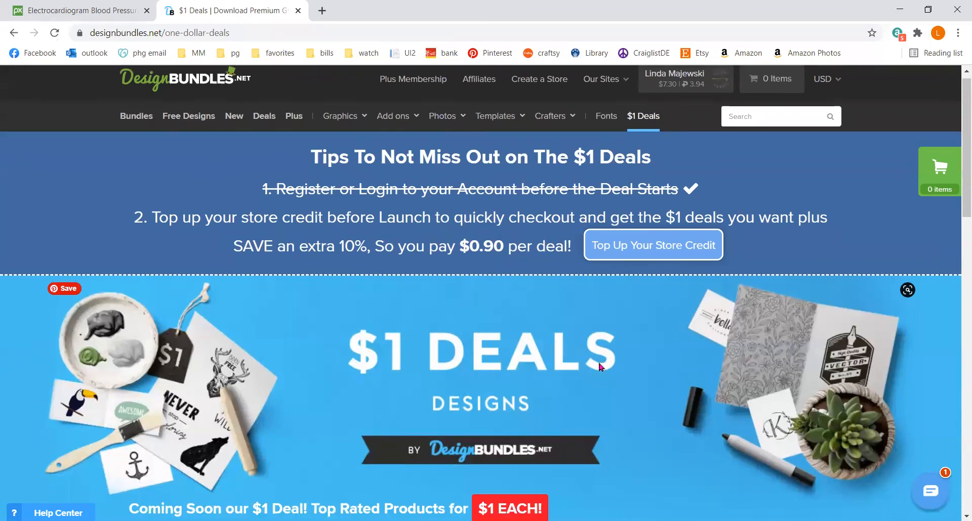
{"action": "scroll", "coordinate": [592, 370], "scroll_direction": "down", "scroll_amount": 4}
{"action": "scroll", "coordinate": [412, 325], "scroll_direction": "up", "scroll_amount": 4}
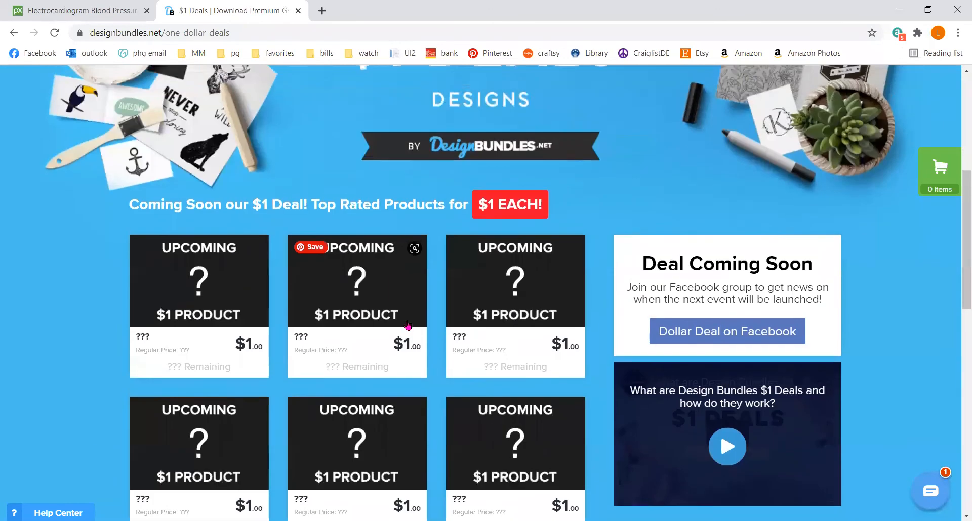
{"action": "scroll", "coordinate": [409, 323], "scroll_direction": "up", "scroll_amount": 4}
{"action": "scroll", "coordinate": [409, 325], "scroll_direction": "up", "scroll_amount": 1}
{"action": "scroll", "coordinate": [472, 267], "scroll_direction": "up", "scroll_amount": 1}
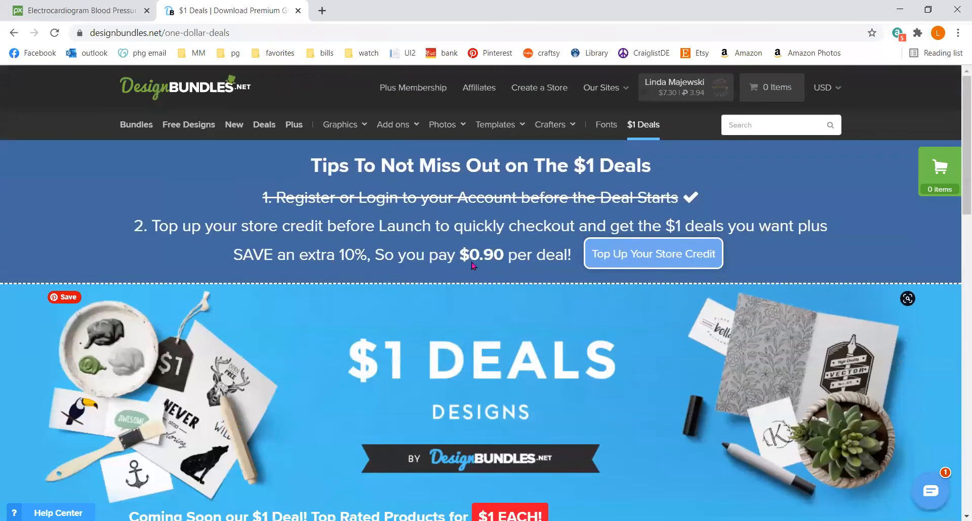
{"action": "scroll", "coordinate": [471, 266], "scroll_direction": "down", "scroll_amount": 2}
{"action": "scroll", "coordinate": [471, 265], "scroll_direction": "down", "scroll_amount": 5}
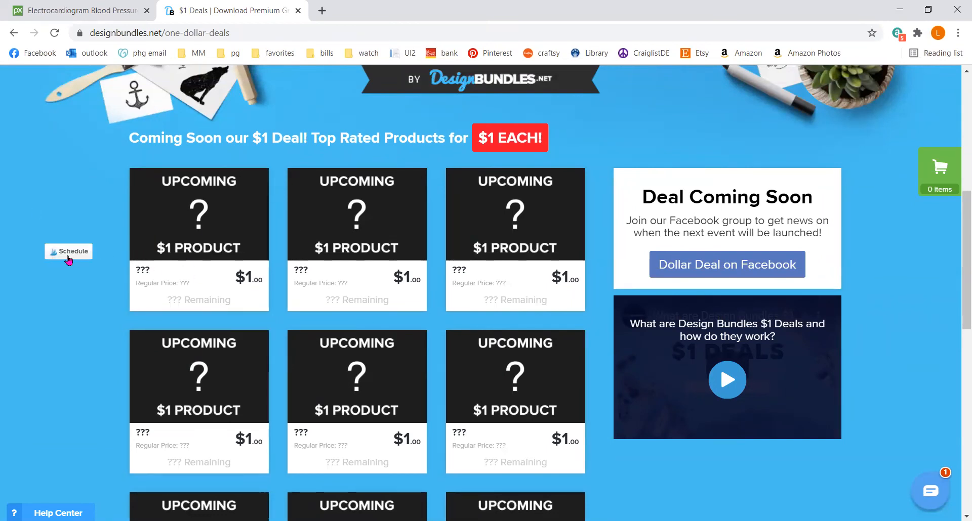
{"action": "scroll", "coordinate": [68, 259], "scroll_direction": "up", "scroll_amount": 8}
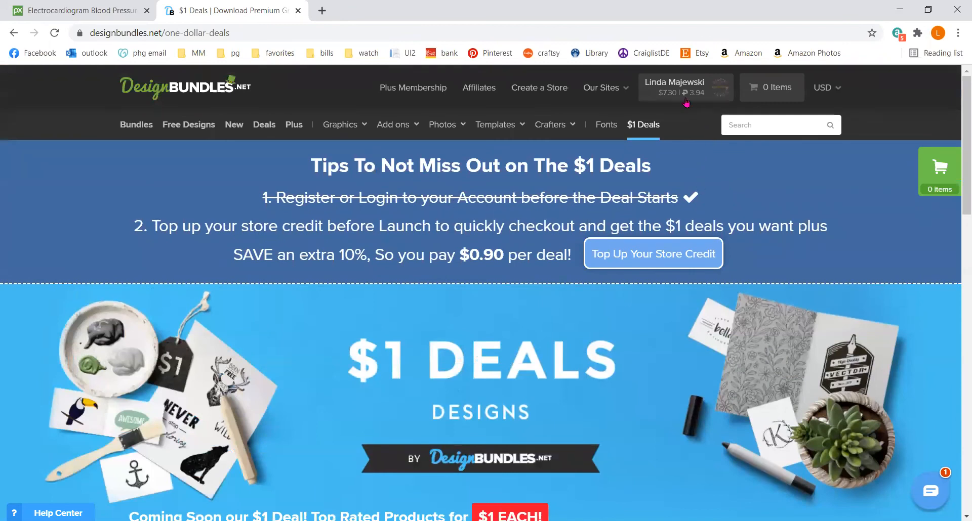
{"action": "mouse_move", "coordinate": [669, 99]}
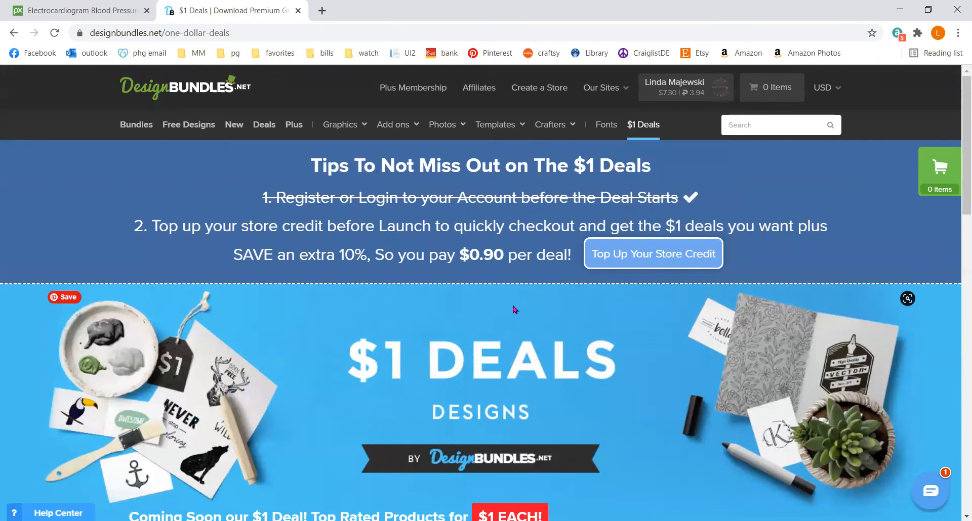
{"action": "scroll", "coordinate": [515, 306], "scroll_direction": "down", "scroll_amount": 5}
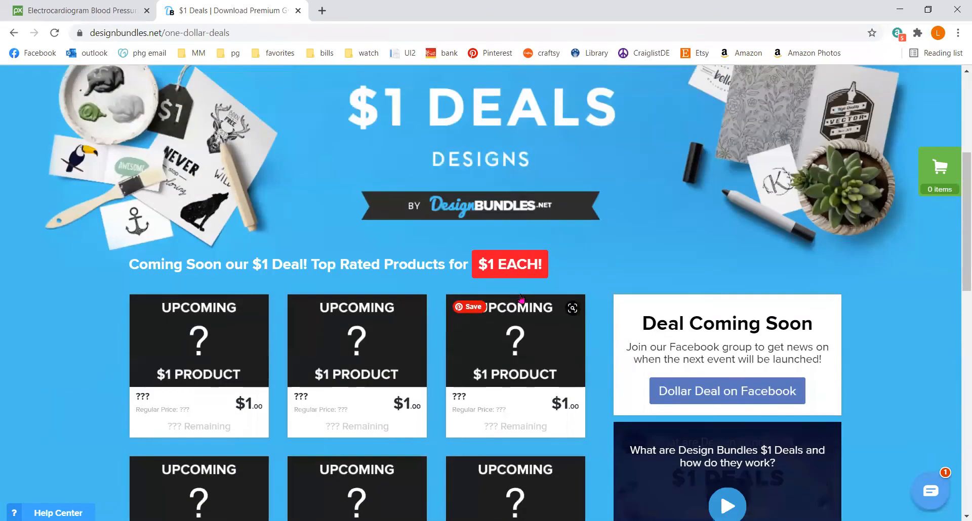
{"action": "scroll", "coordinate": [556, 286], "scroll_direction": "up", "scroll_amount": 4}
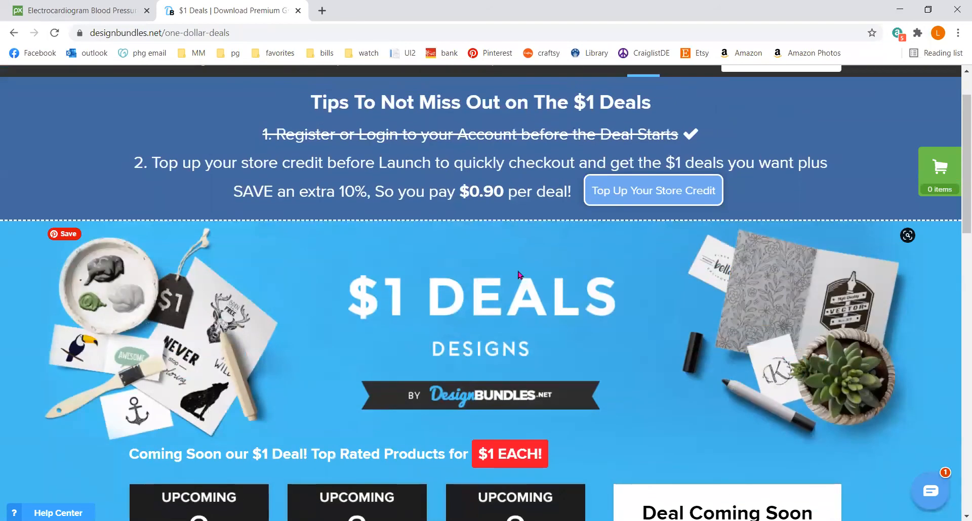
{"action": "scroll", "coordinate": [500, 264], "scroll_direction": "up", "scroll_amount": 2}
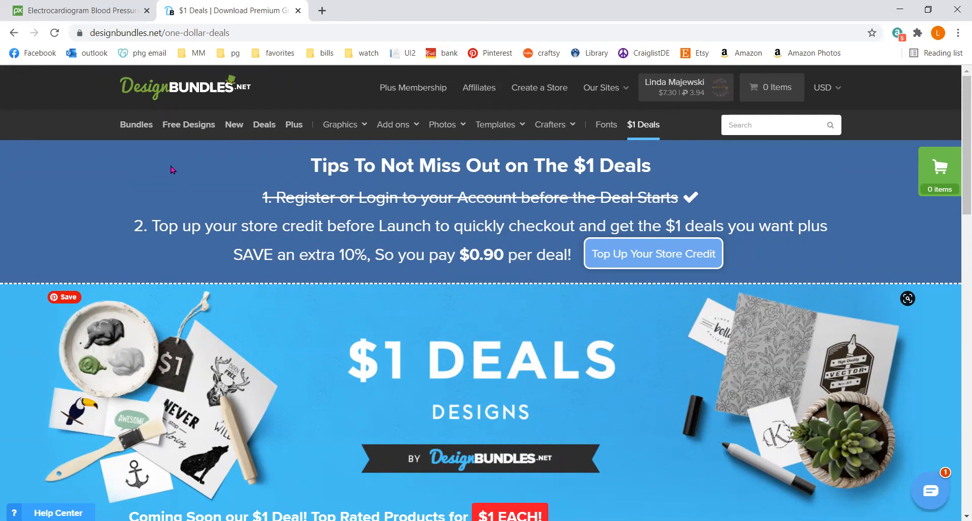
Open the Free Designs page and browse the first page of current free downloads down to its end.
{"action": "left_click", "coordinate": [188, 124]}
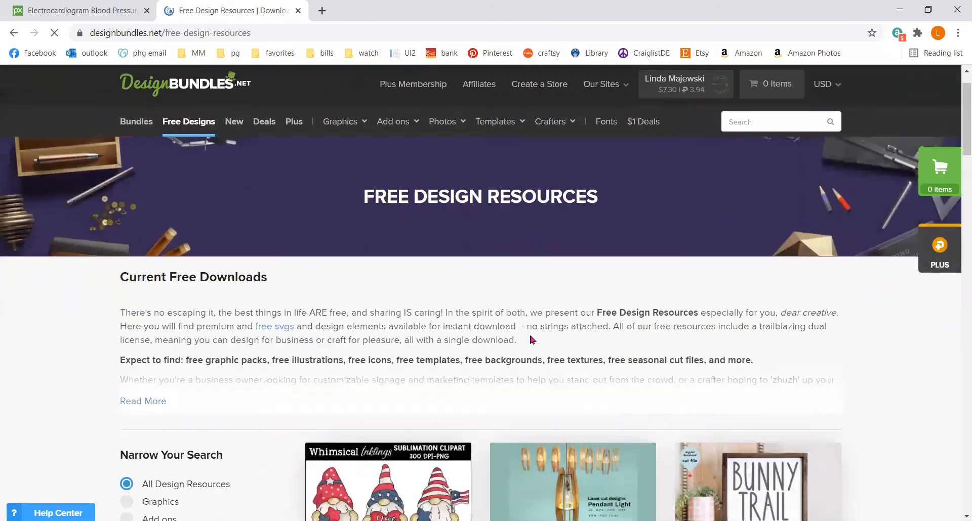
{"action": "scroll", "coordinate": [530, 340], "scroll_direction": "down", "scroll_amount": 15}
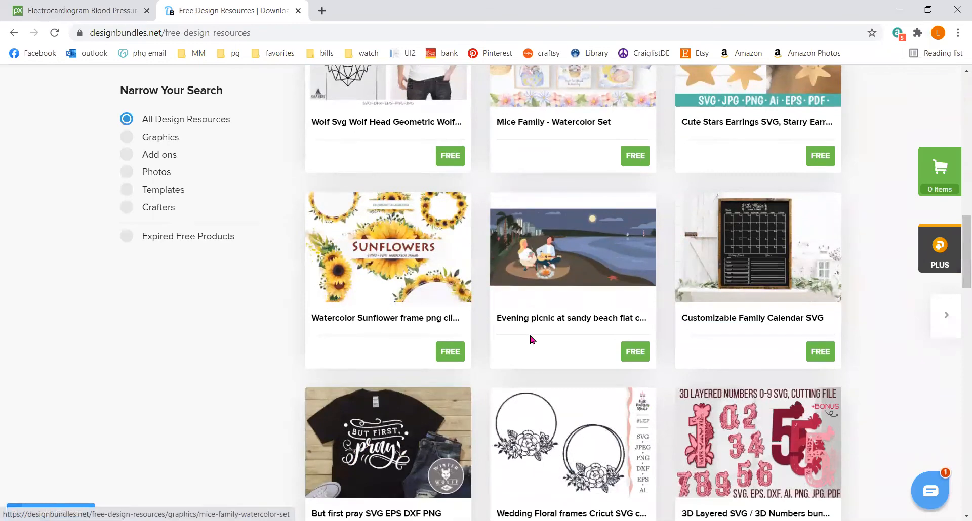
{"action": "scroll", "coordinate": [530, 340], "scroll_direction": "down", "scroll_amount": 14}
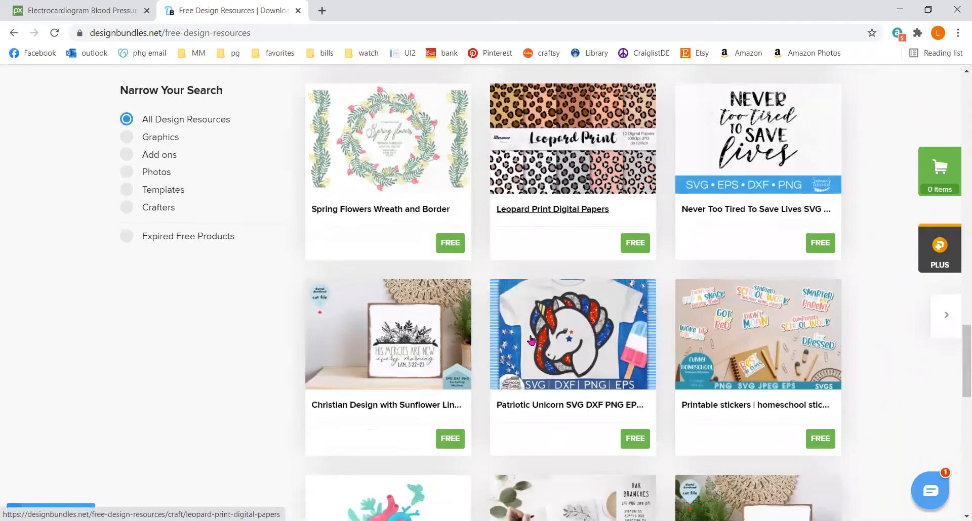
{"action": "scroll", "coordinate": [531, 340], "scroll_direction": "down", "scroll_amount": 3}
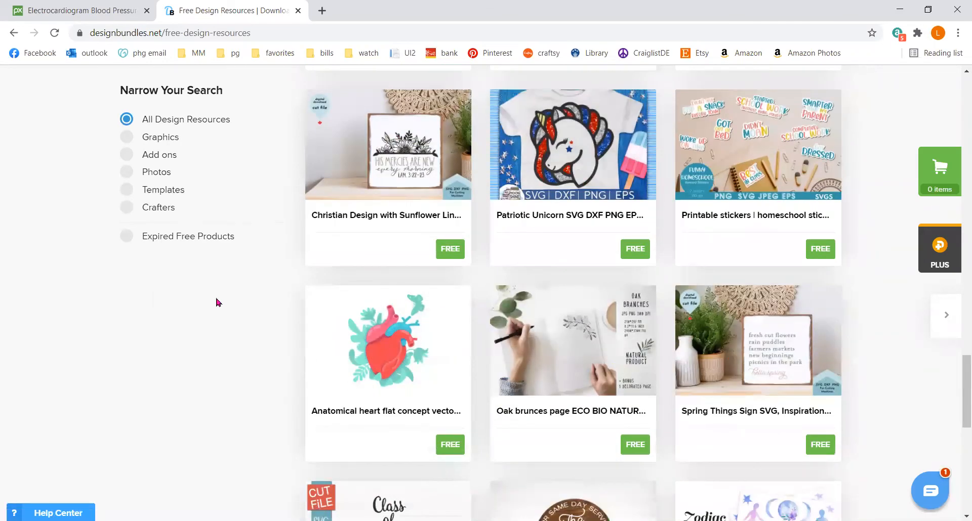
{"action": "scroll", "coordinate": [217, 302], "scroll_direction": "down", "scroll_amount": 5}
{"action": "scroll", "coordinate": [217, 302], "scroll_direction": "down", "scroll_amount": 1}
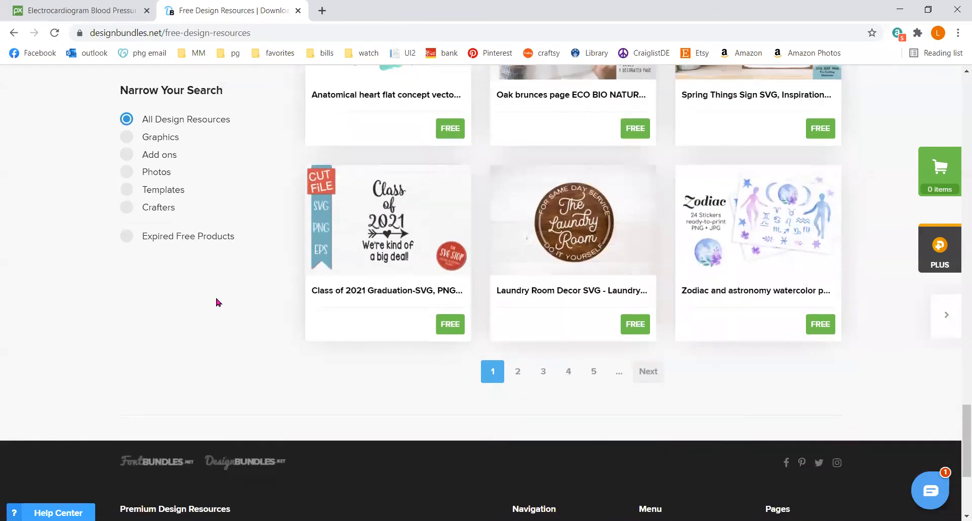
Open the Silhouette Design Store in a new browser tab and show its free designs.
{"action": "scroll", "coordinate": [217, 302], "scroll_direction": "up", "scroll_amount": 20}
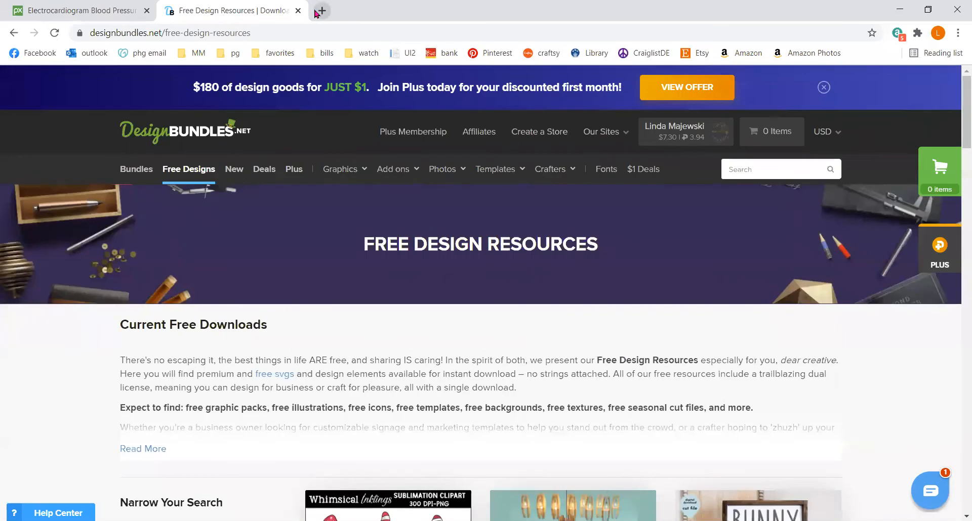
{"action": "left_click", "coordinate": [321, 11]}
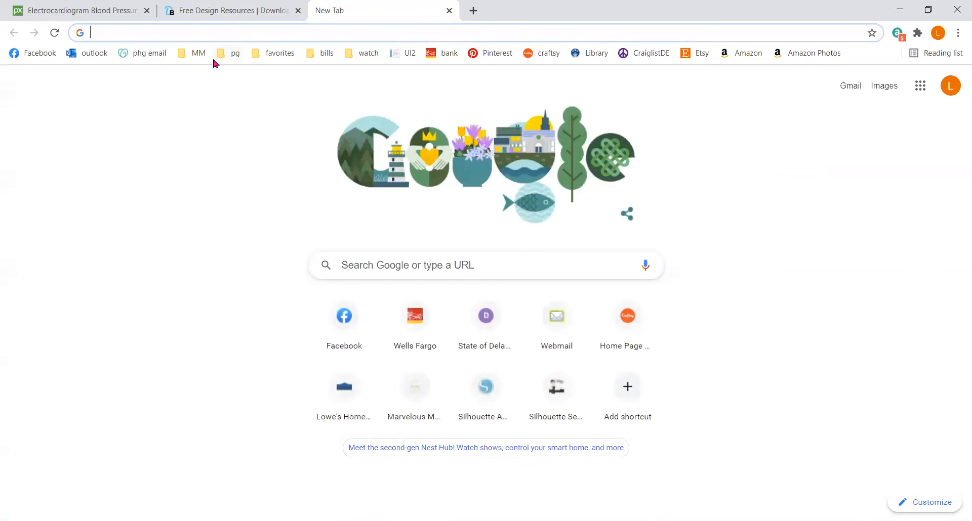
{"action": "left_click", "coordinate": [195, 54]}
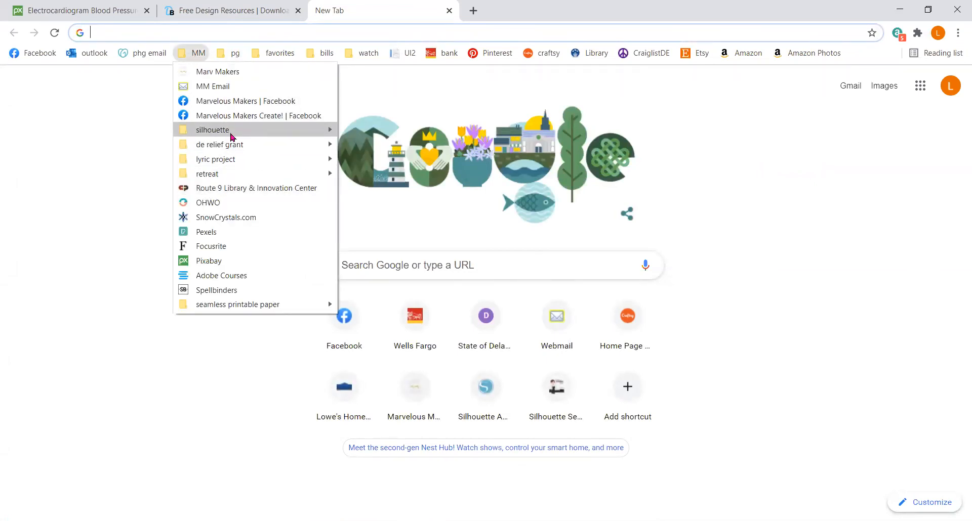
{"action": "mouse_move", "coordinate": [232, 138]}
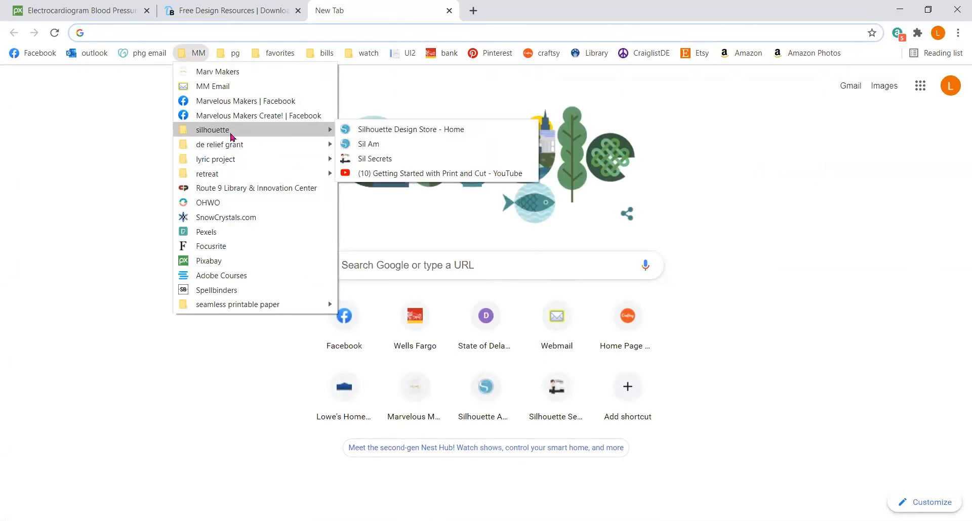
{"action": "left_click", "coordinate": [410, 132]}
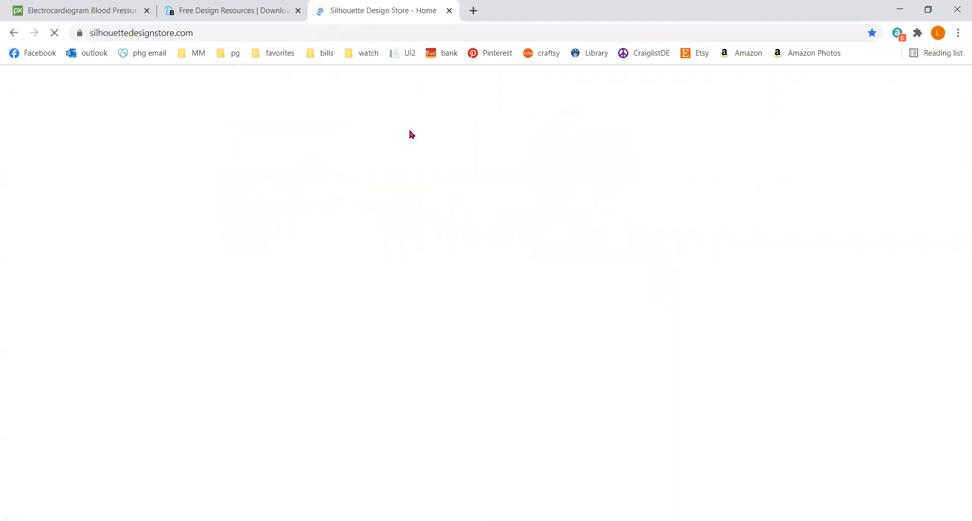
{"action": "mouse_move", "coordinate": [463, 93]}
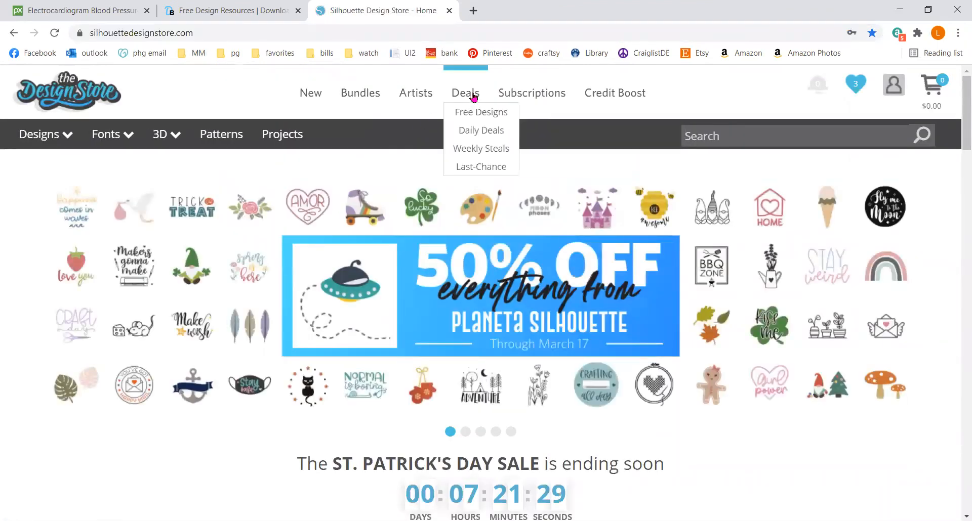
{"action": "left_click", "coordinate": [495, 117]}
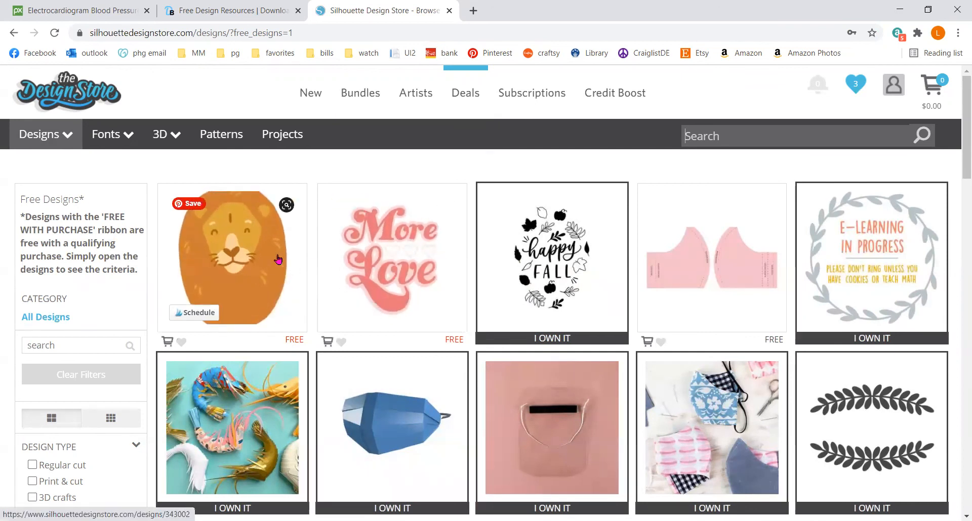
View the free Lion Face design's file type, license options, price and description, and close its details.
{"action": "left_click", "coordinate": [248, 284]}
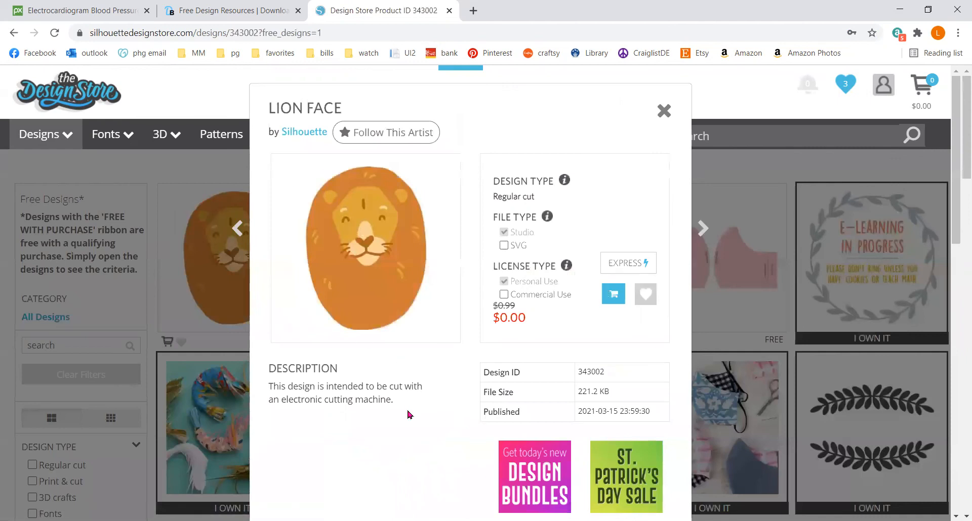
{"action": "scroll", "coordinate": [410, 413], "scroll_direction": "down", "scroll_amount": 2}
{"action": "scroll", "coordinate": [412, 408], "scroll_direction": "up", "scroll_amount": 2}
{"action": "left_click", "coordinate": [664, 111]}
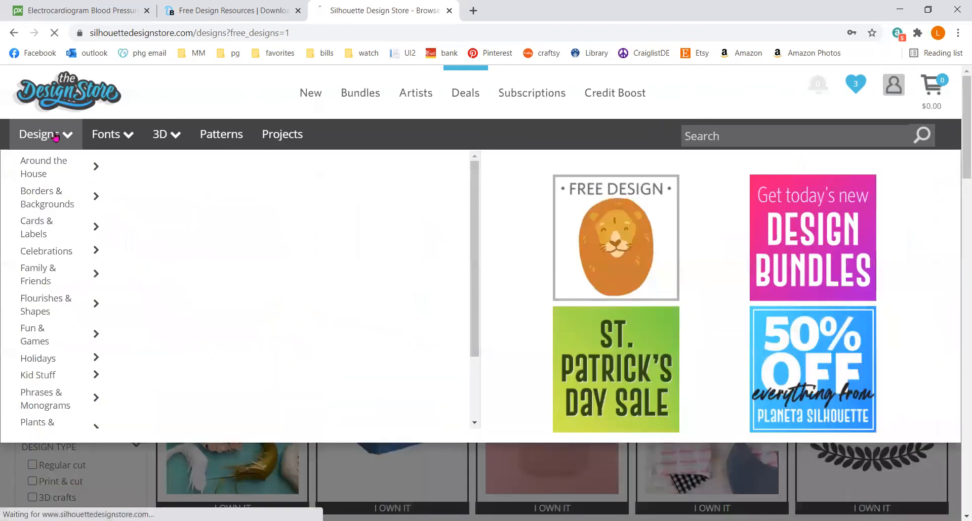
List all store designs, filter them to Print & cut, and view the details of the green leaf Wreath design.
{"action": "left_click", "coordinate": [56, 136]}
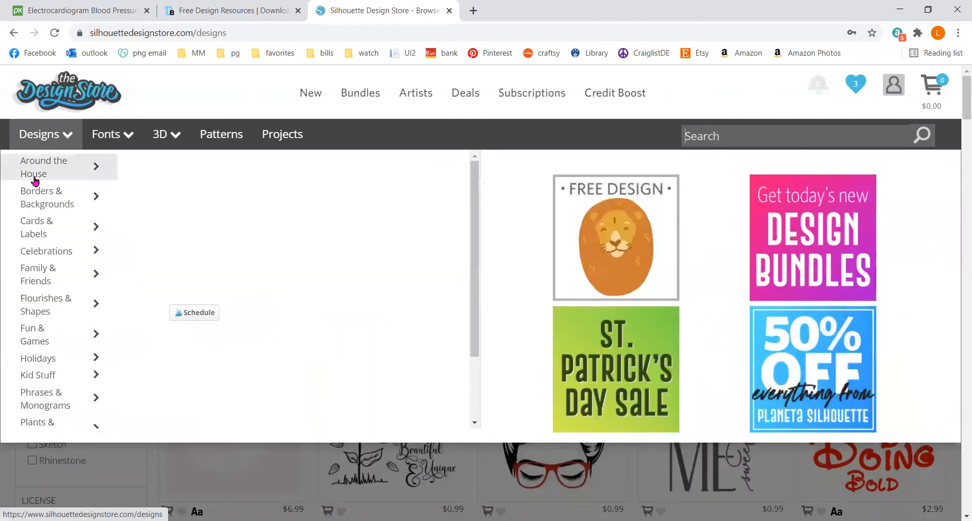
{"action": "mouse_move", "coordinate": [49, 138]}
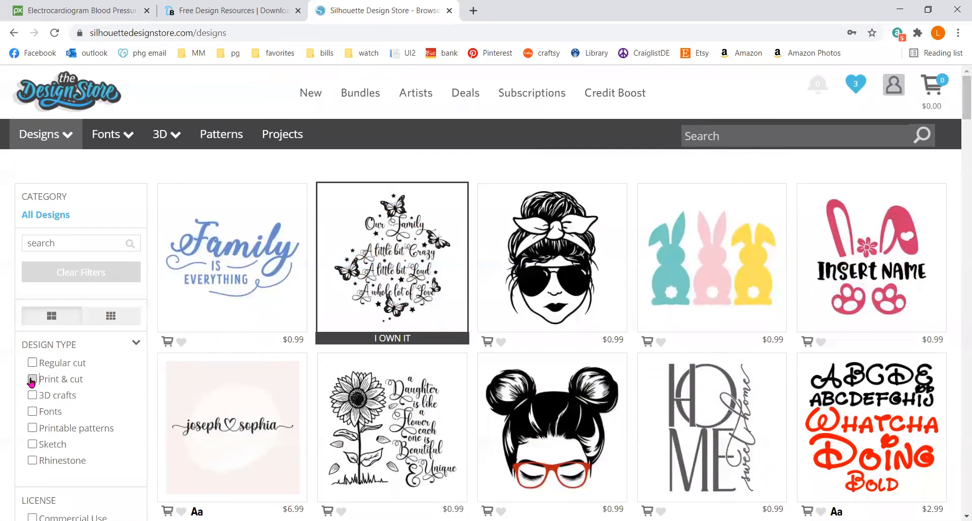
{"action": "left_click", "coordinate": [32, 380]}
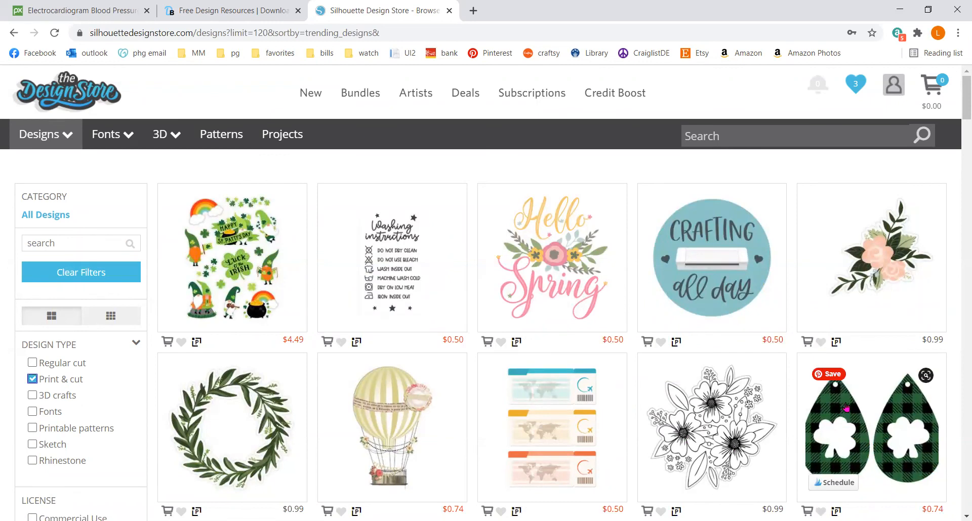
{"action": "scroll", "coordinate": [840, 435], "scroll_direction": "down", "scroll_amount": 2}
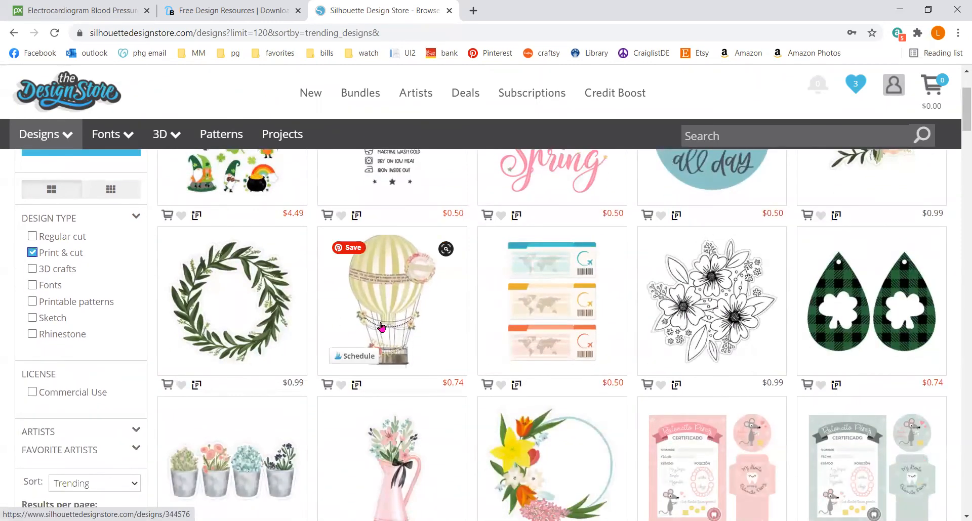
{"action": "left_click", "coordinate": [276, 297]}
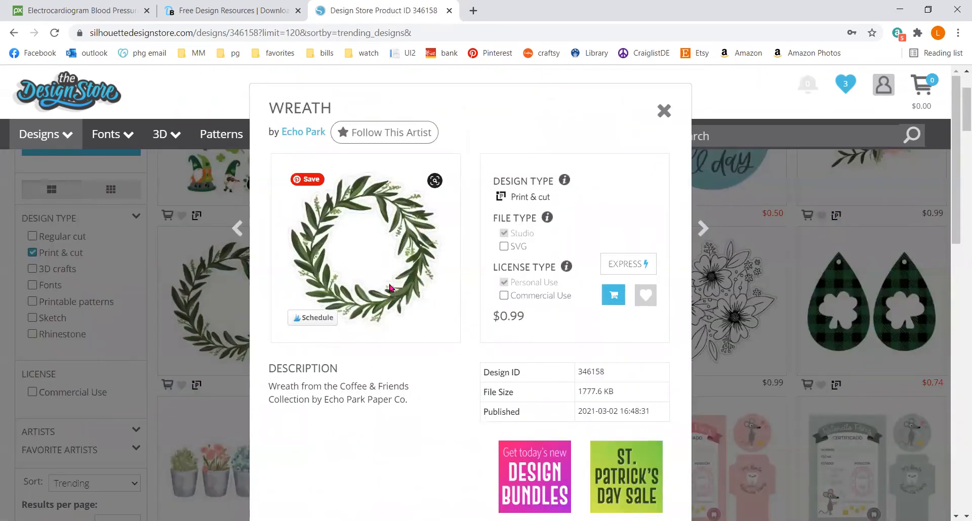
{"action": "left_click", "coordinate": [664, 111]}
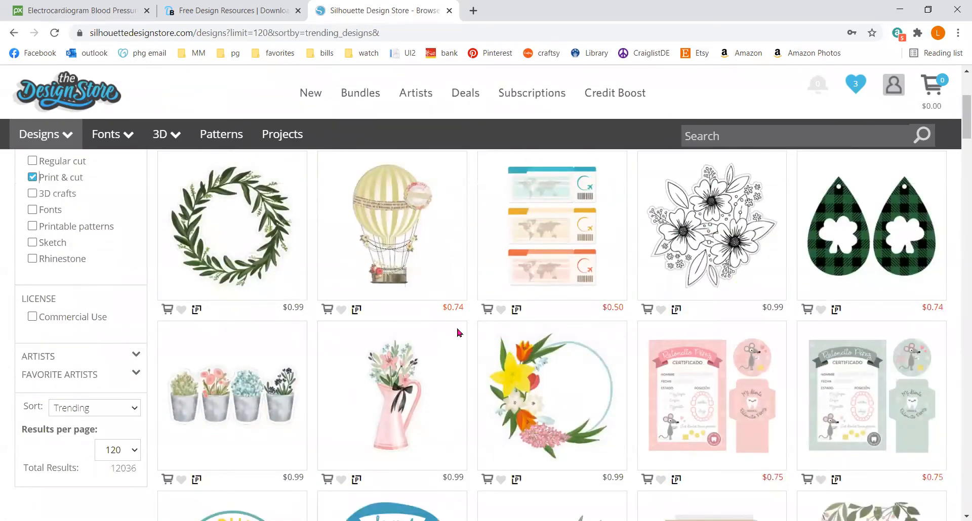
Look through the trending print and cut designs and their prices, and return to the start of the list.
{"action": "scroll", "coordinate": [433, 326], "scroll_direction": "down", "scroll_amount": 1}
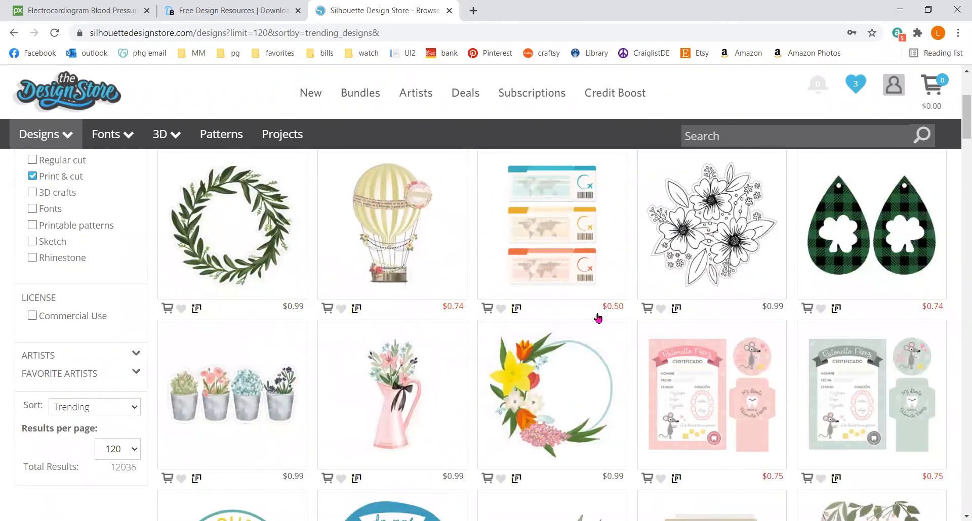
{"action": "scroll", "coordinate": [602, 303], "scroll_direction": "down", "scroll_amount": 1}
{"action": "scroll", "coordinate": [608, 263], "scroll_direction": "up", "scroll_amount": 1}
{"action": "scroll", "coordinate": [607, 255], "scroll_direction": "down", "scroll_amount": 4}
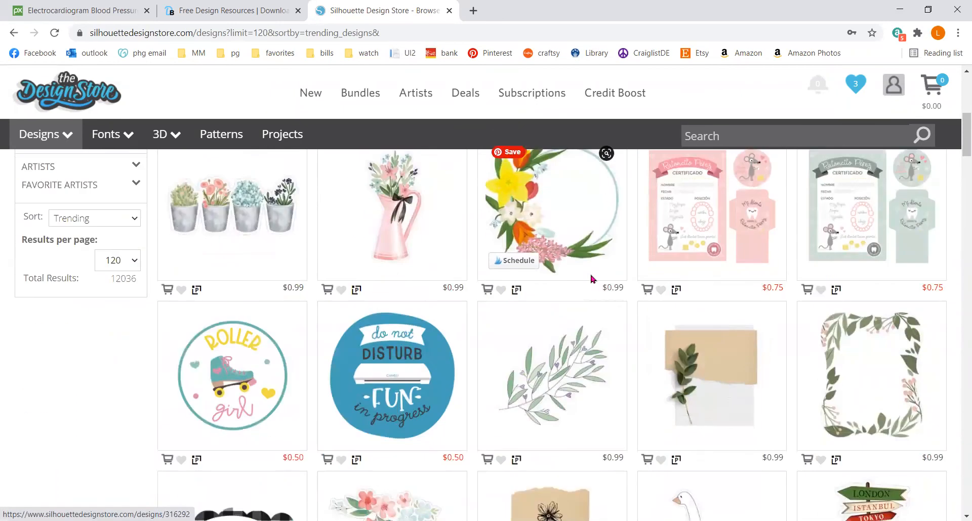
{"action": "scroll", "coordinate": [368, 293], "scroll_direction": "down", "scroll_amount": 1}
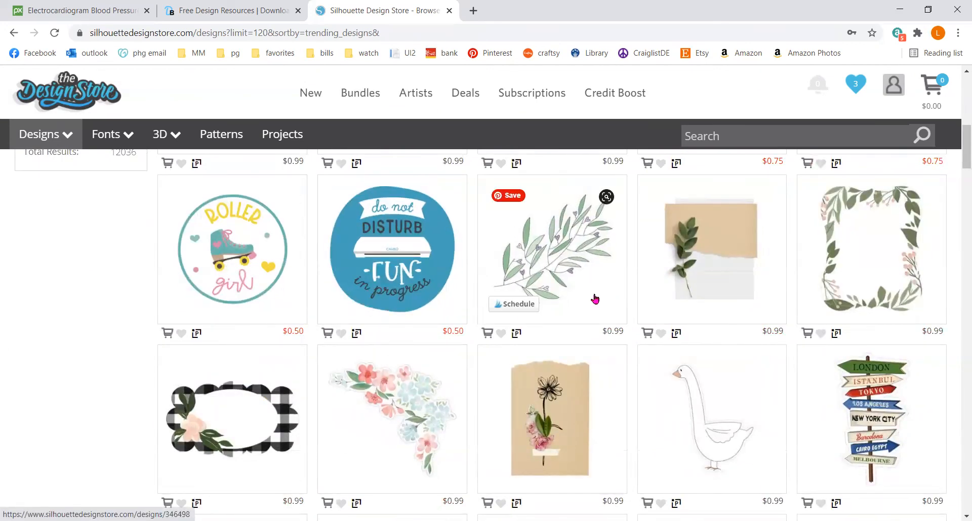
{"action": "scroll", "coordinate": [595, 296], "scroll_direction": "up", "scroll_amount": 9}
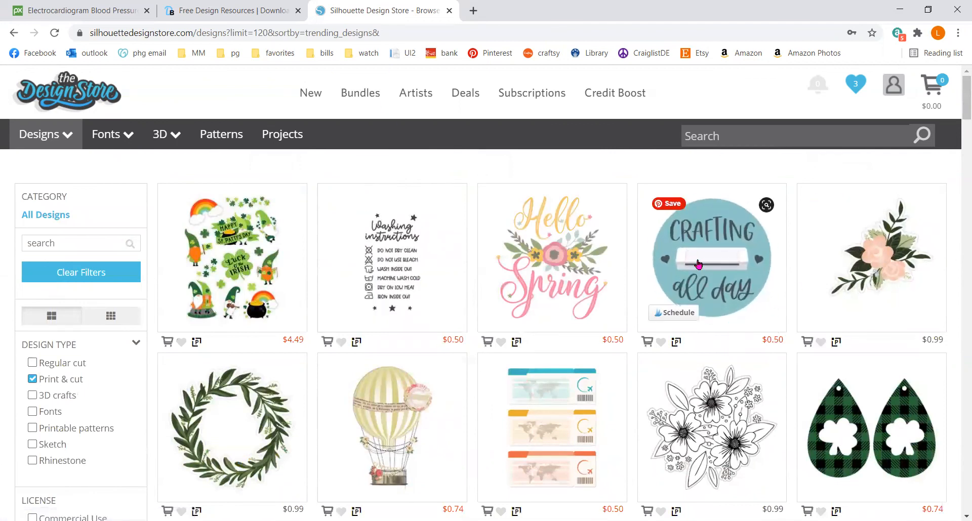
Replace the Print & cut filter with 3D crafts and with Fonts, and browse the font designs.
{"action": "left_click", "coordinate": [32, 378]}
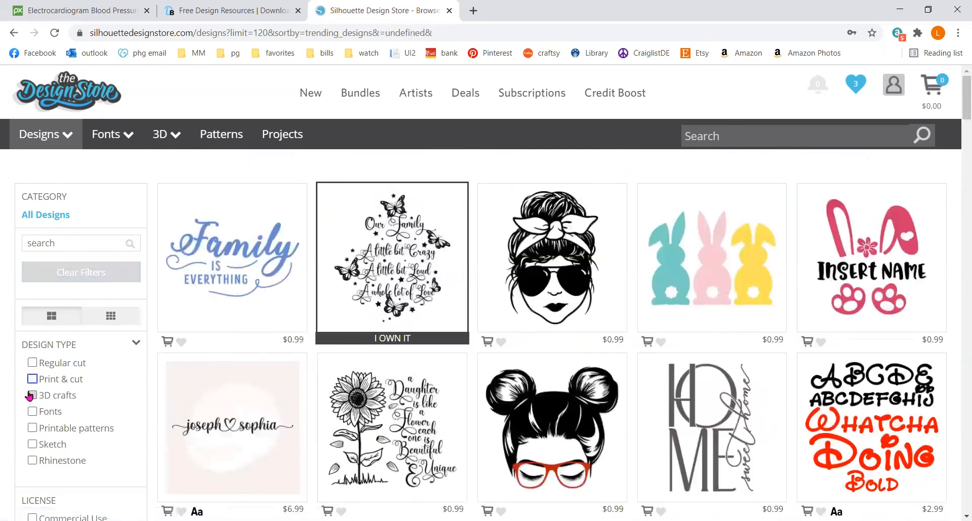
{"action": "left_click", "coordinate": [30, 397]}
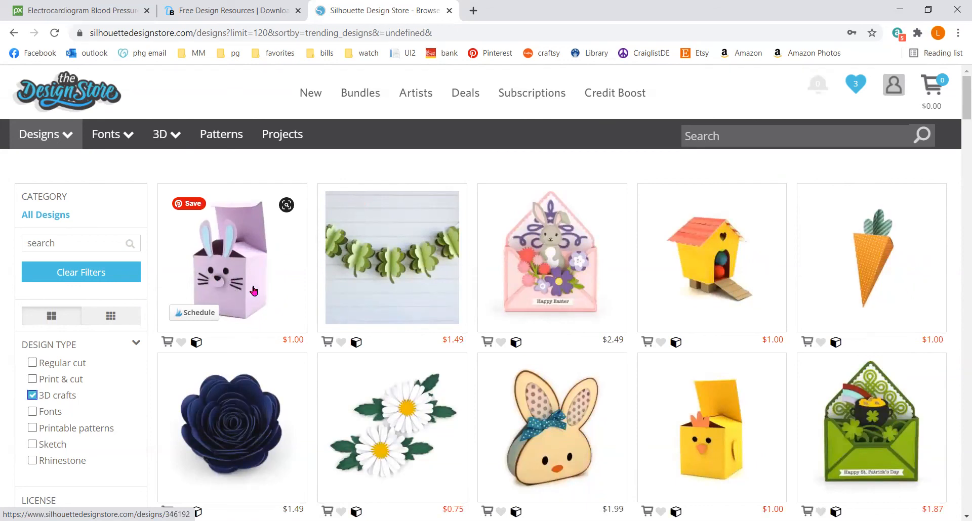
{"action": "left_click", "coordinate": [31, 414]}
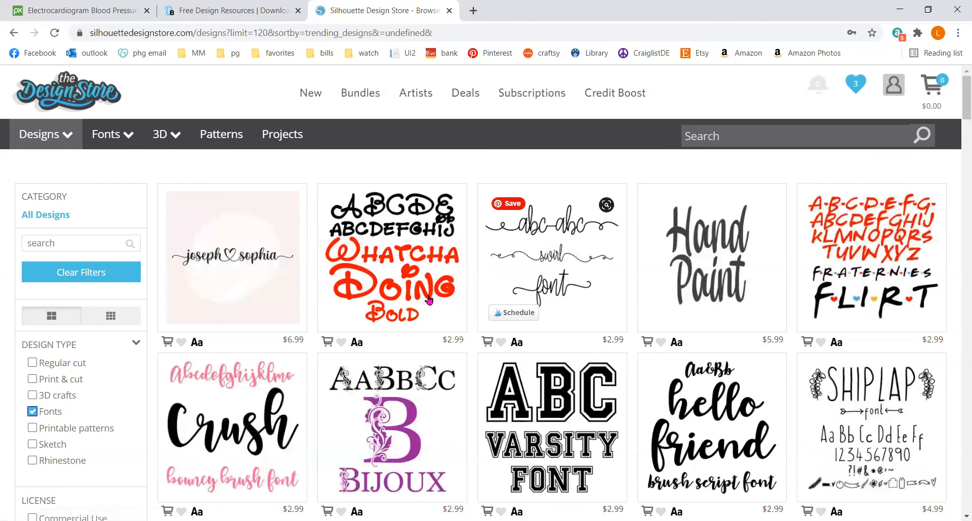
{"action": "scroll", "coordinate": [429, 300], "scroll_direction": "down", "scroll_amount": 3}
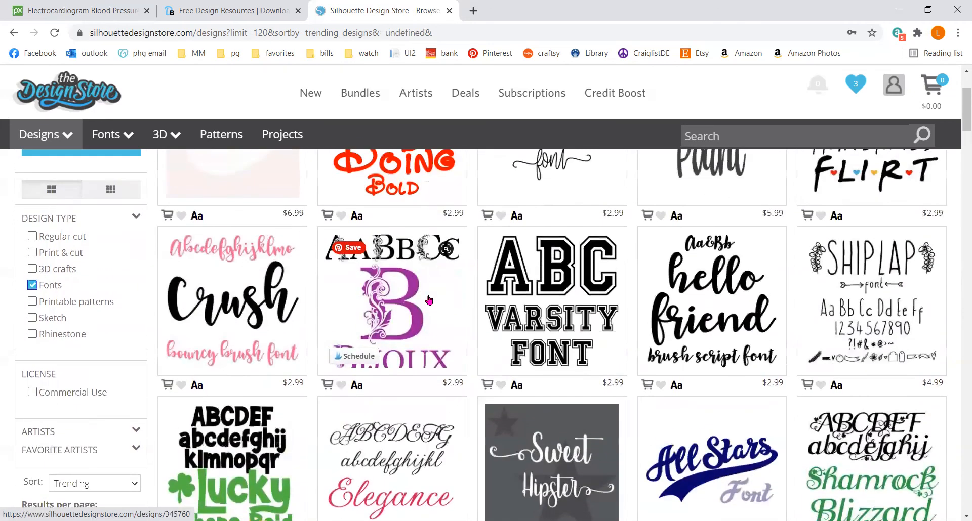
{"action": "scroll", "coordinate": [389, 306], "scroll_direction": "up", "scroll_amount": 3}
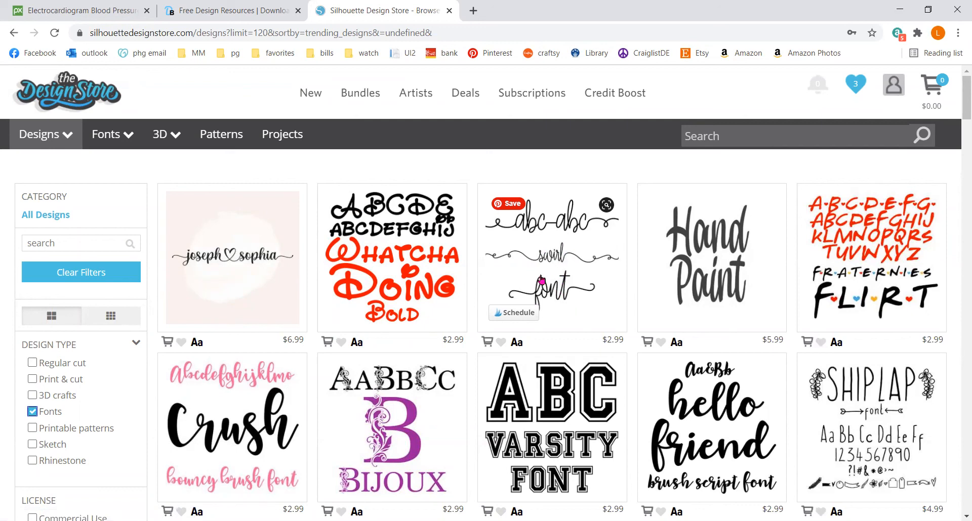
{"action": "scroll", "coordinate": [540, 280], "scroll_direction": "down", "scroll_amount": 4}
{"action": "scroll", "coordinate": [541, 303], "scroll_direction": "up", "scroll_amount": 5}
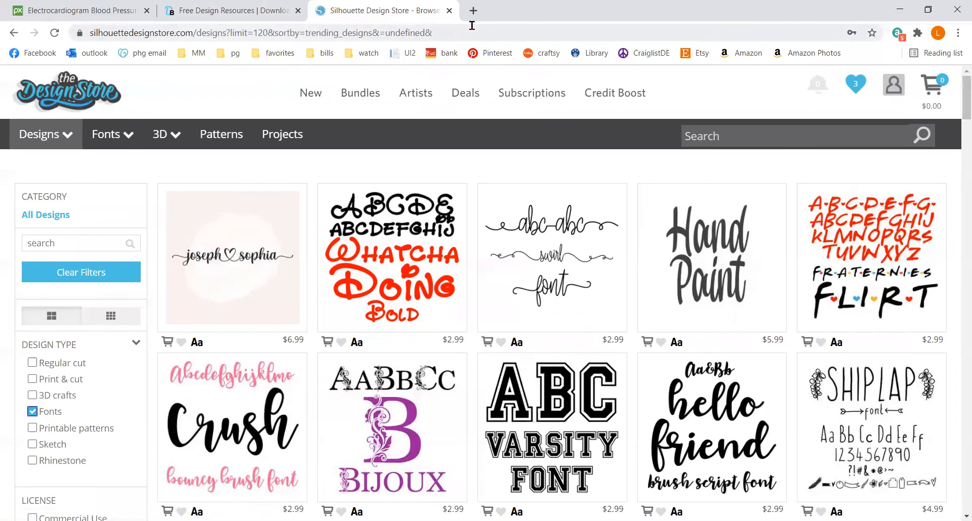
Close the Silhouette Design Store page, switch to Silhouette Studio and select the first star of the Star1 drawing.
{"action": "left_click", "coordinate": [449, 11]}
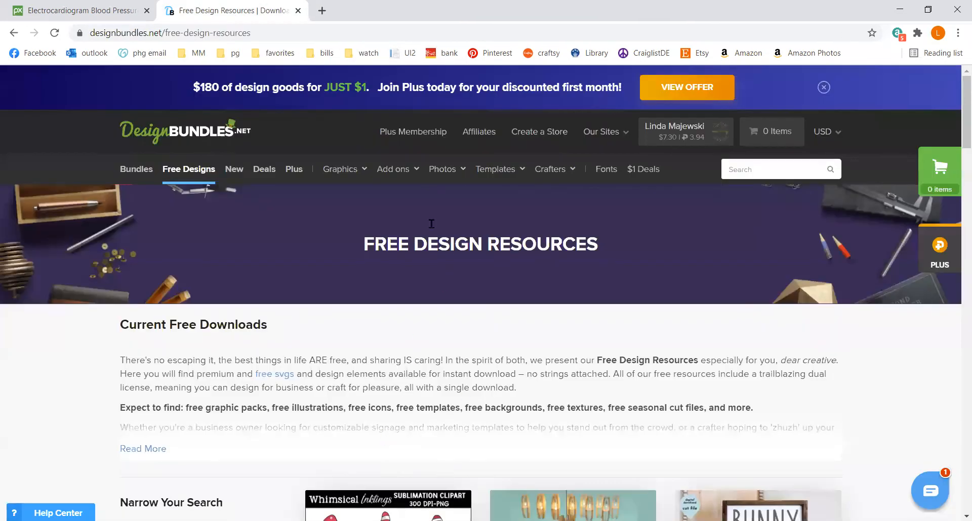
{"action": "mouse_move", "coordinate": [442, 169]}
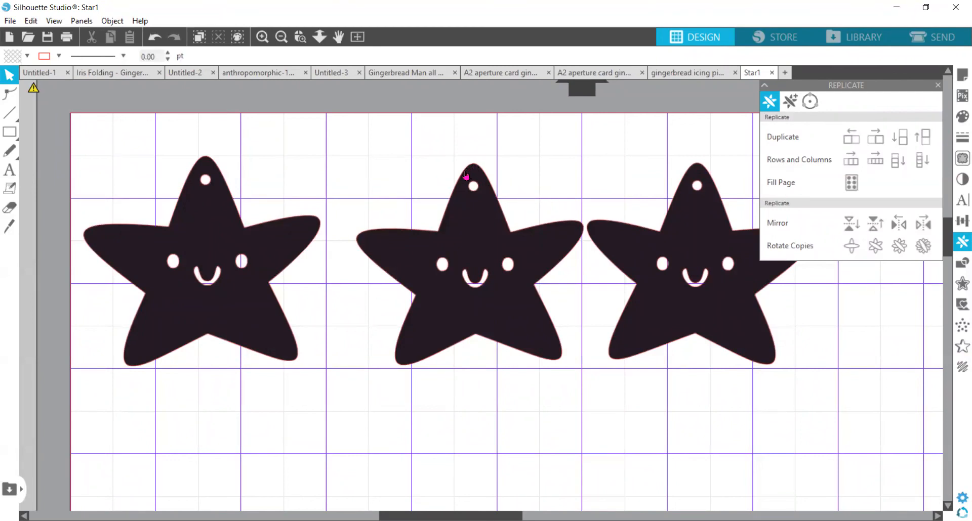
{"action": "right_click", "coordinate": [275, 249]}
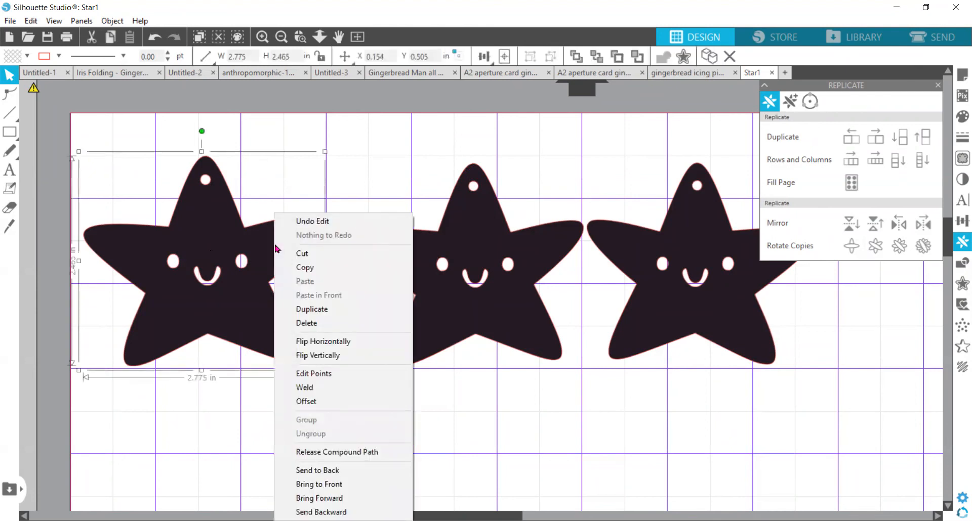
{"action": "left_click", "coordinate": [207, 207]}
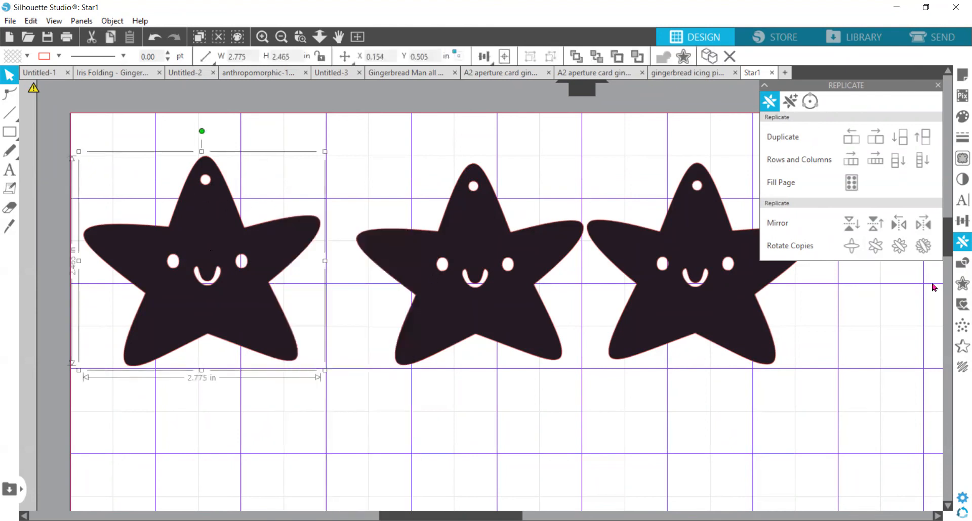
Clear the selected star's solid fill, try the multicolored dots on black, and fill it with the light blue polka-dot pattern.
{"action": "left_click", "coordinate": [962, 117]}
{"action": "left_click", "coordinate": [767, 131]}
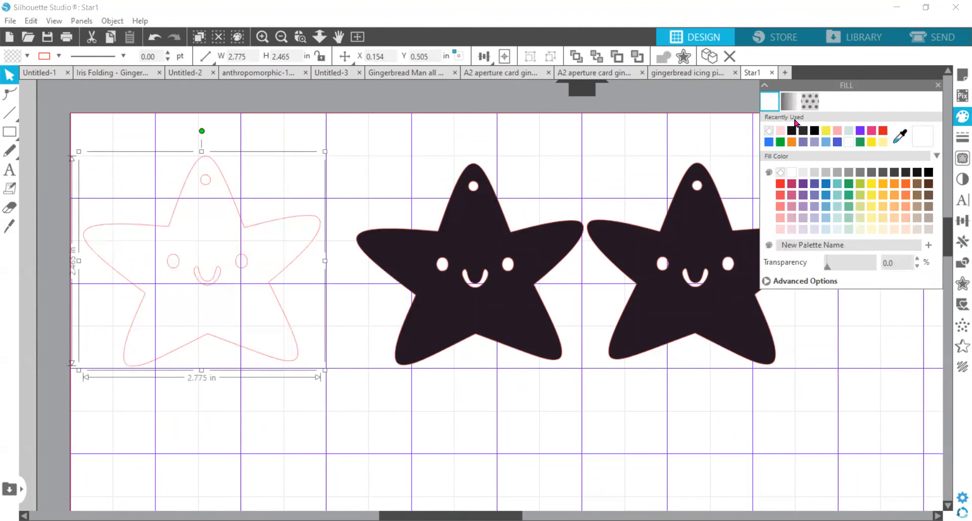
{"action": "left_click", "coordinate": [809, 102]}
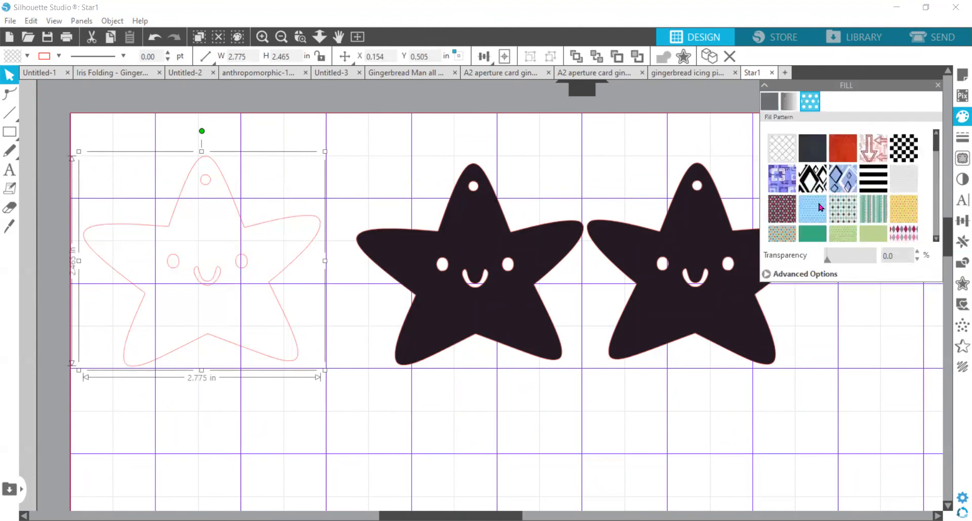
{"action": "left_click", "coordinate": [787, 208]}
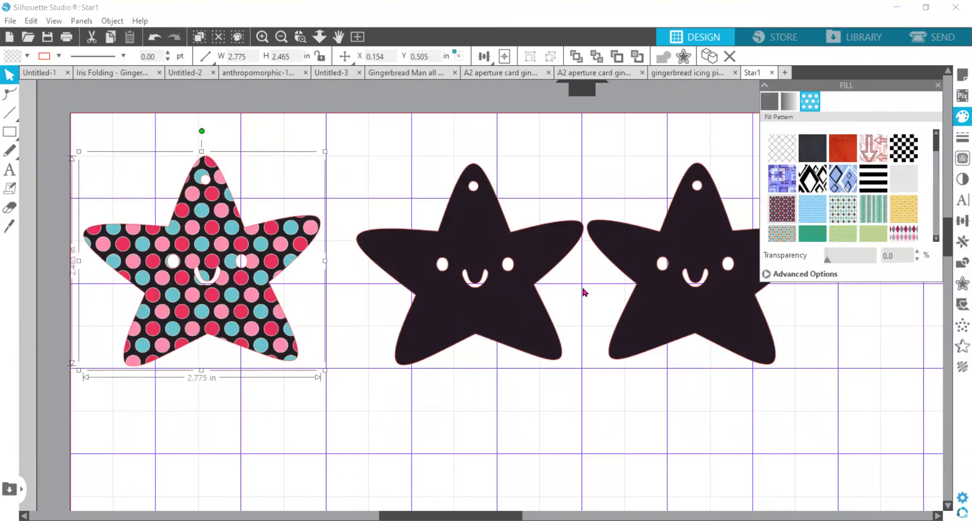
{"action": "left_click", "coordinate": [824, 212]}
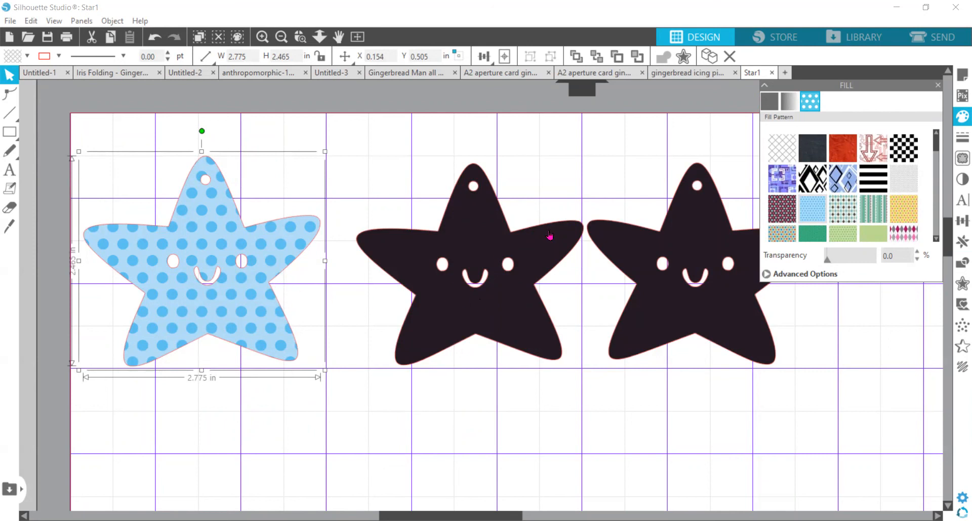
Turn on registration marks for the Star1 page.
{"action": "left_click", "coordinate": [958, 76]}
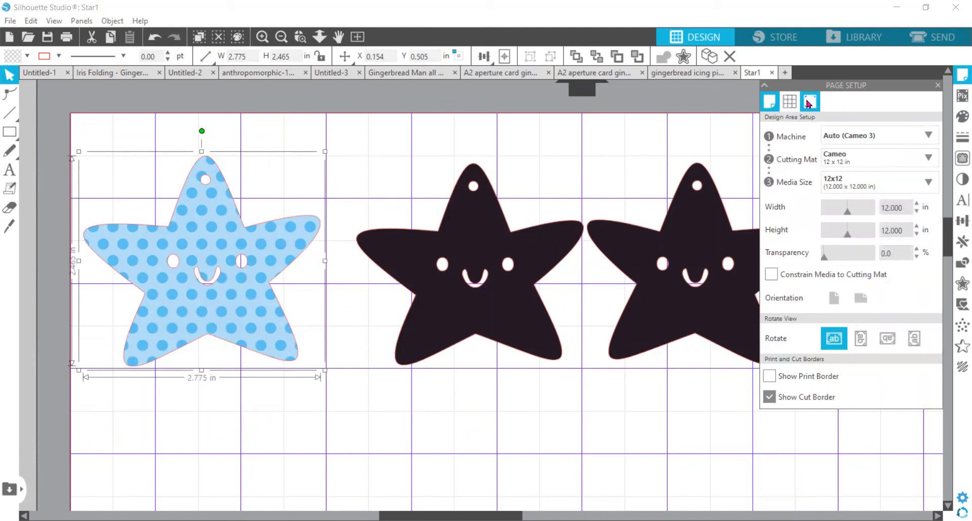
{"action": "left_click", "coordinate": [808, 103]}
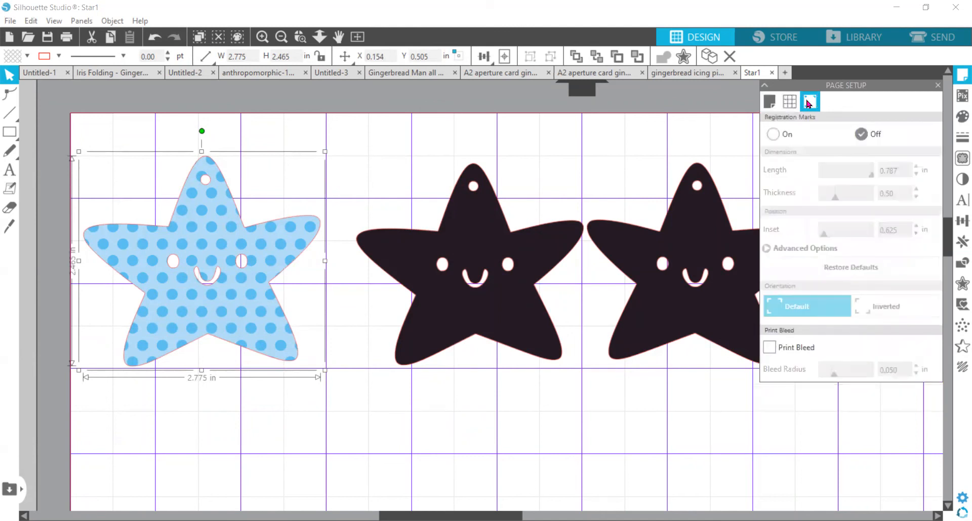
{"action": "left_click", "coordinate": [773, 134]}
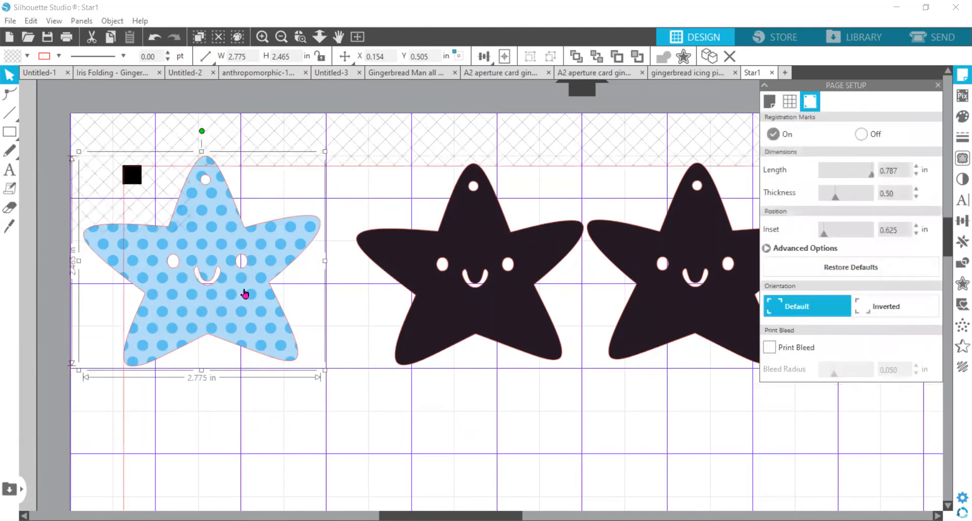
Move the polka-dot star down and inward, clear of the registration mark area and the black stars.
{"action": "left_click_drag", "start_coordinate": [226, 296], "coordinate": [347, 422]}
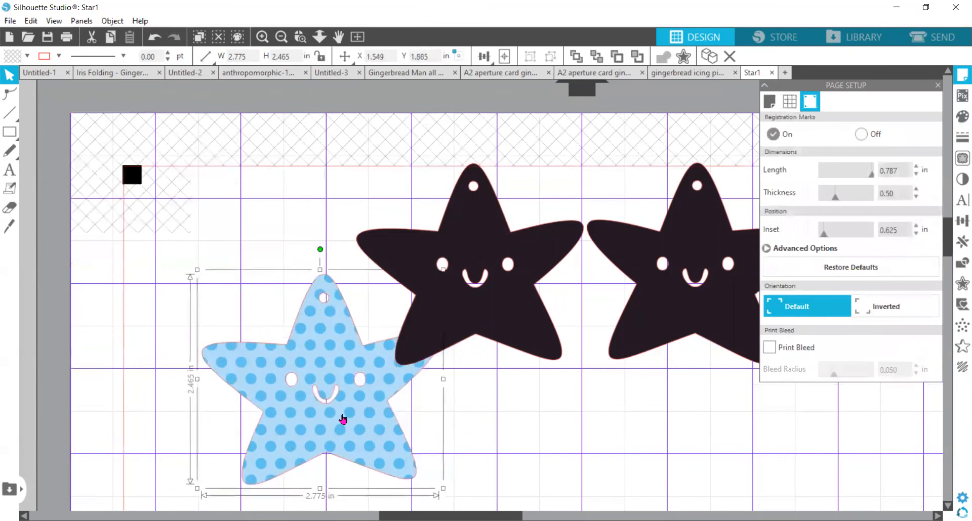
{"action": "scroll", "coordinate": [342, 420], "scroll_direction": "down", "scroll_amount": 2}
{"action": "scroll", "coordinate": [336, 382], "scroll_direction": "down", "scroll_amount": 3}
{"action": "left_click_drag", "start_coordinate": [358, 306], "coordinate": [373, 362]}
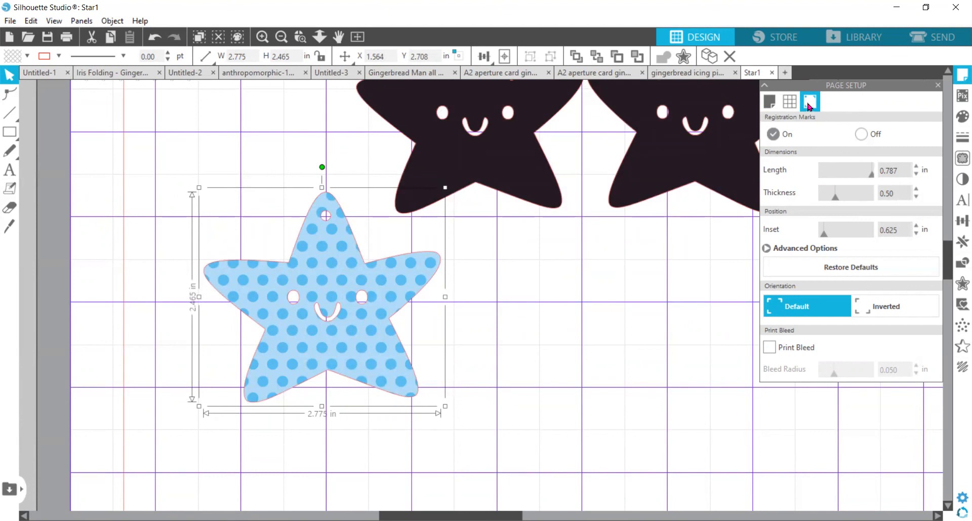
Turn on print bleed and inspect the stars in the print preview without printing.
{"action": "left_click", "coordinate": [769, 348]}
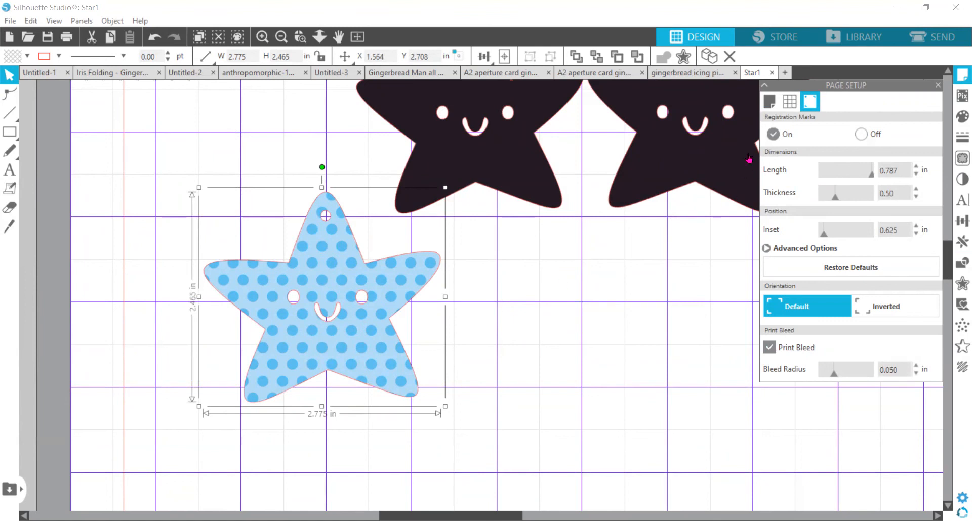
{"action": "left_click", "coordinate": [9, 21]}
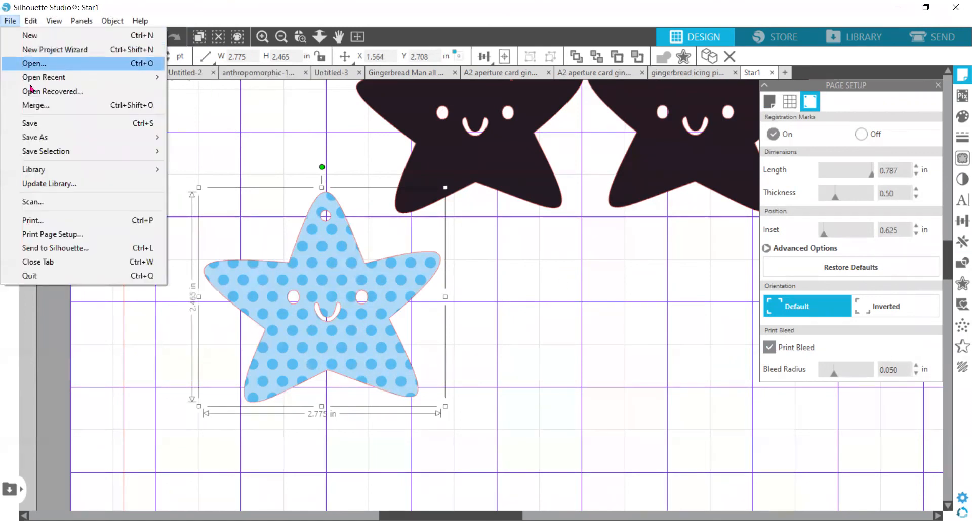
{"action": "left_click", "coordinate": [53, 220]}
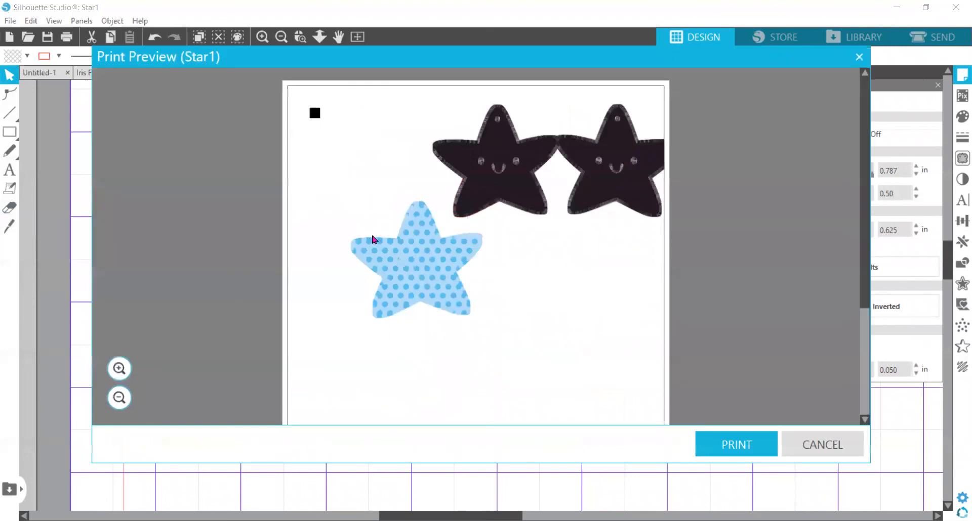
{"action": "left_click", "coordinate": [281, 37]}
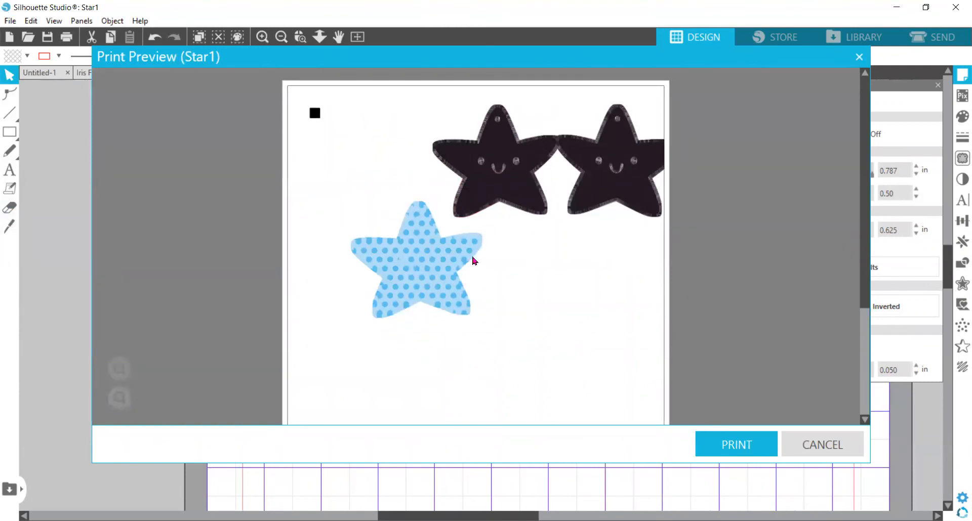
{"action": "left_click_drag", "start_coordinate": [430, 271], "coordinate": [413, 236]}
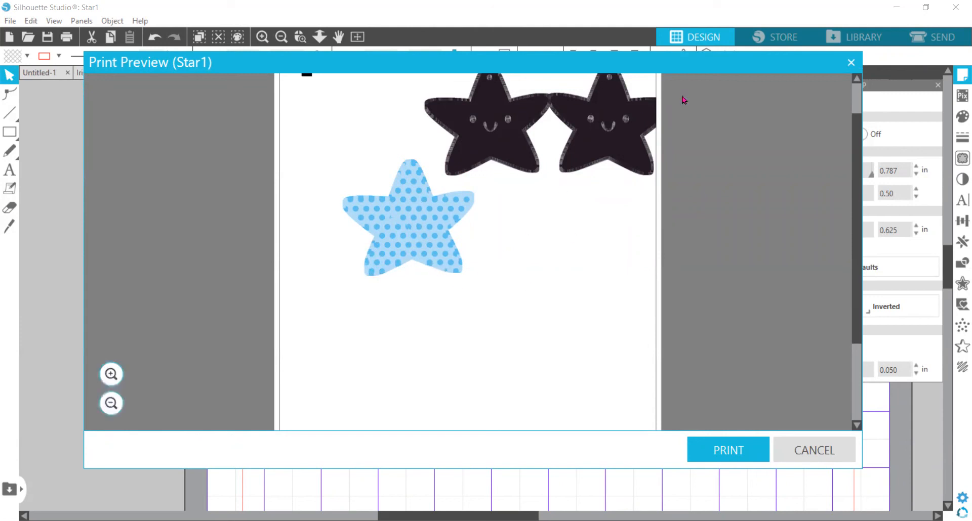
{"action": "left_click", "coordinate": [852, 66]}
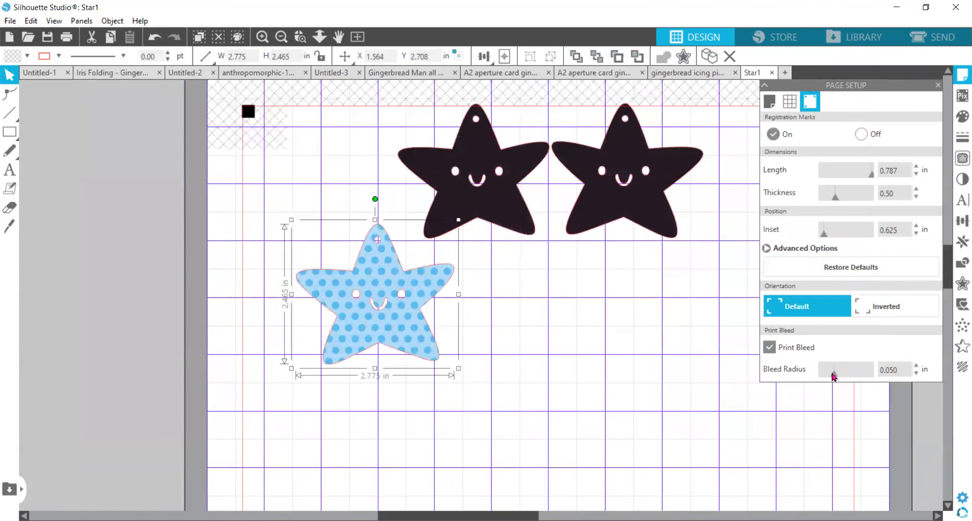
Increase the bleed radius to 0.118 in and move both black stars down out of the registration mark area.
{"action": "left_click_drag", "start_coordinate": [833, 377], "coordinate": [853, 382]}
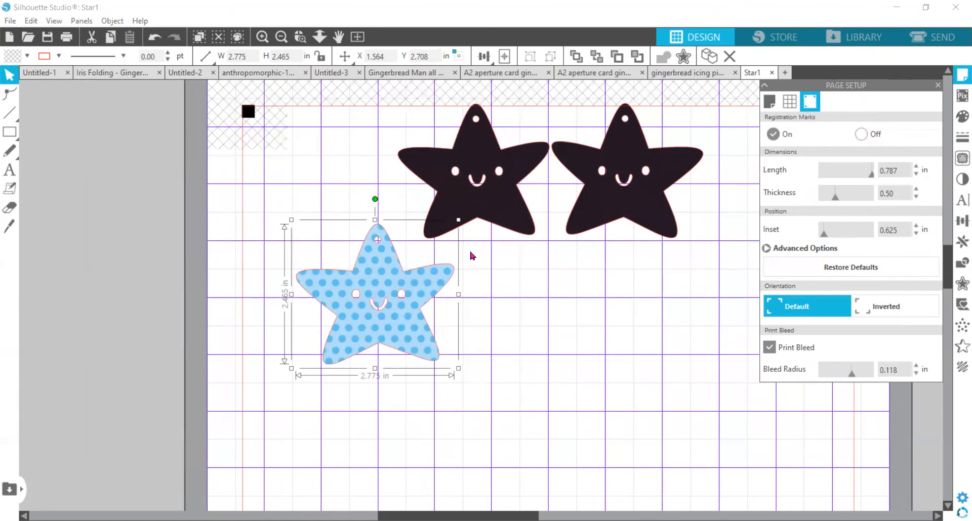
{"action": "left_click_drag", "start_coordinate": [525, 214], "coordinate": [564, 324]}
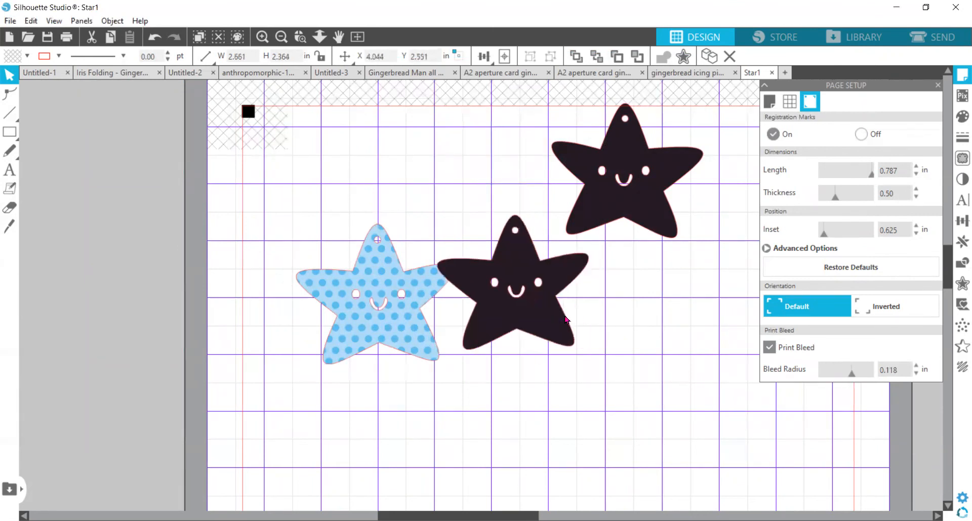
{"action": "left_click_drag", "start_coordinate": [633, 210], "coordinate": [677, 312]}
{"action": "left_click_drag", "start_coordinate": [498, 299], "coordinate": [510, 339]}
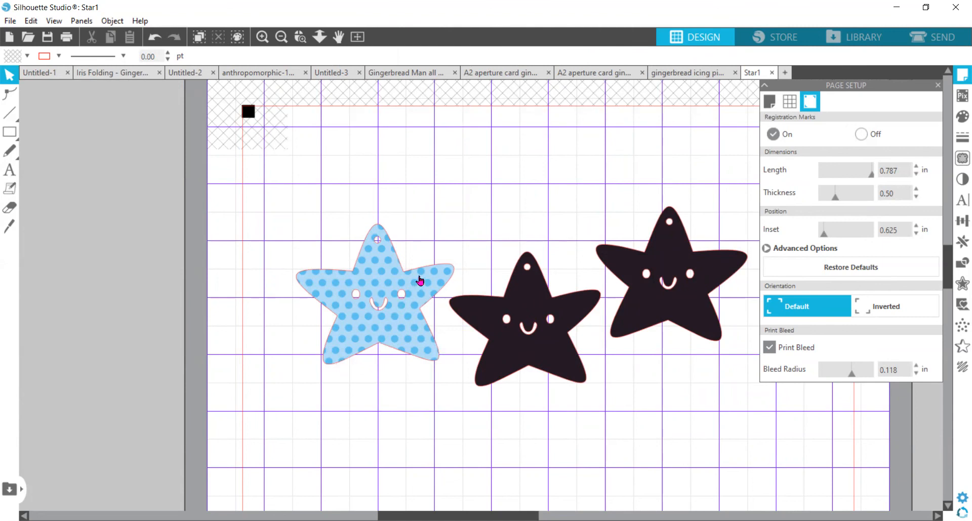
Create a 0.125 in outward offset with rounded corners around the polka-dot star.
{"action": "left_click", "coordinate": [535, 302]}
{"action": "left_click", "coordinate": [389, 267]}
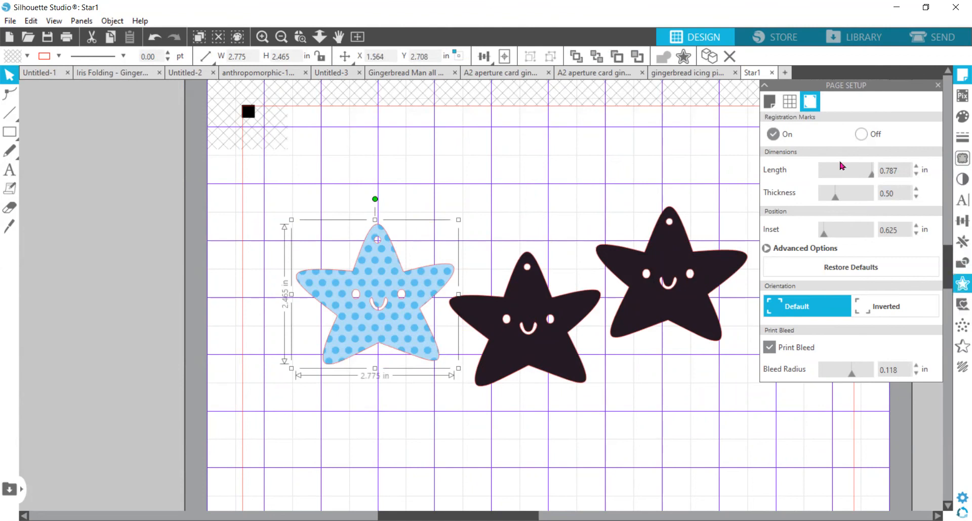
{"action": "left_click", "coordinate": [802, 120]}
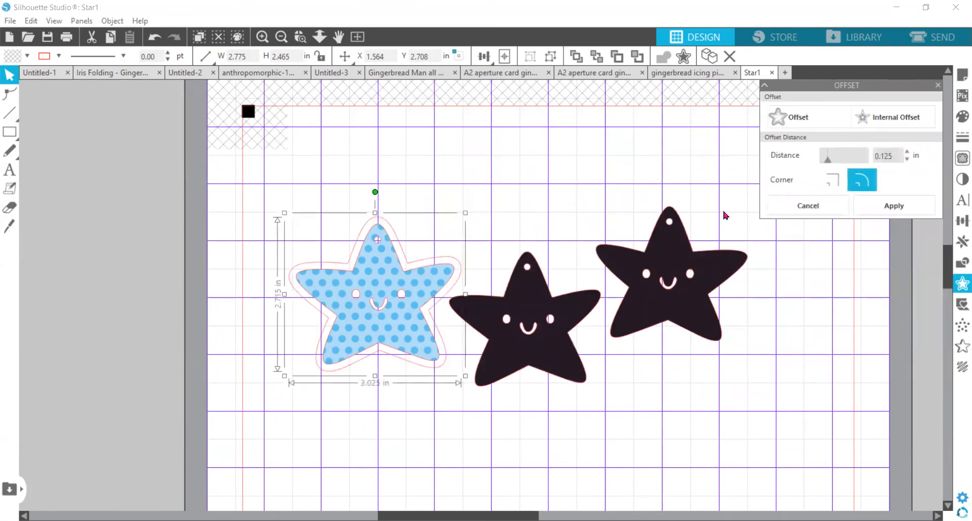
{"action": "left_click", "coordinate": [864, 210]}
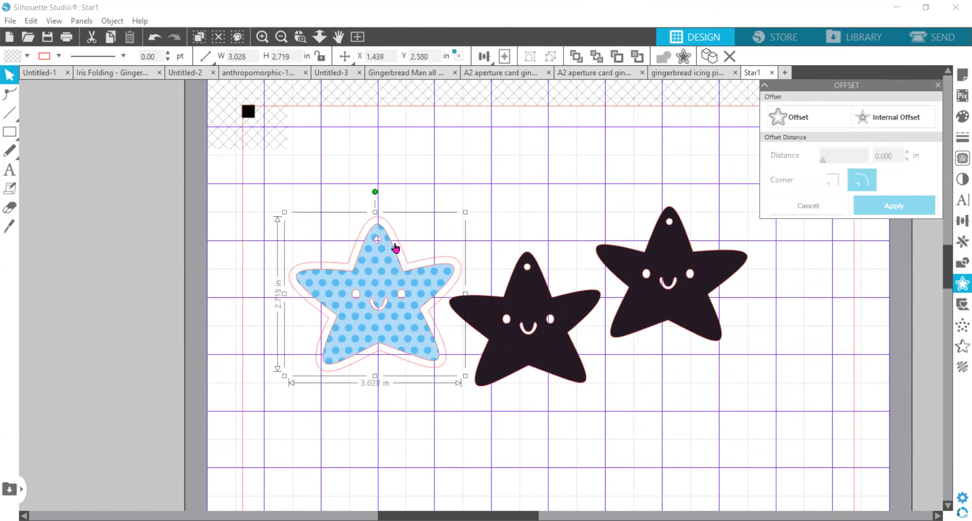
Fill the polka-dot star with solid purple and its offset shape with orange.
{"action": "left_click", "coordinate": [396, 248]}
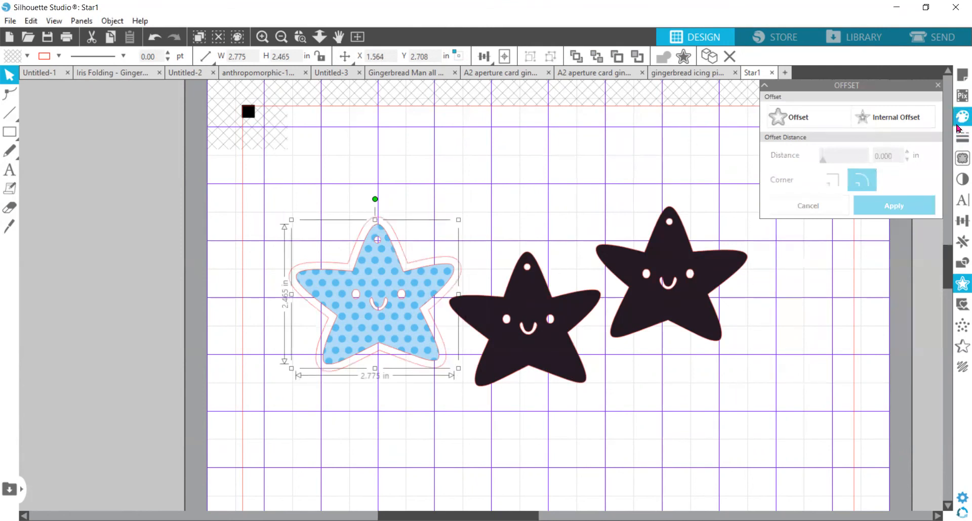
{"action": "left_click", "coordinate": [962, 115]}
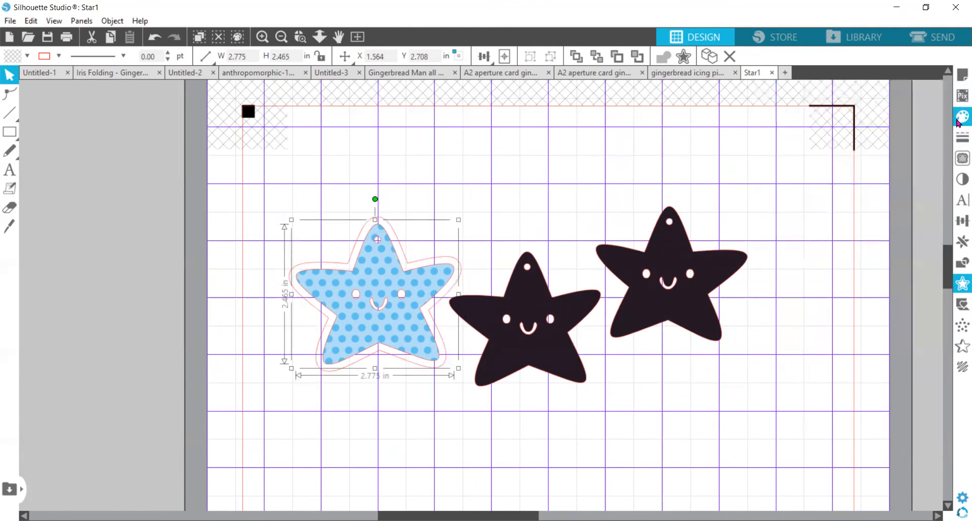
{"action": "left_click", "coordinate": [859, 131]}
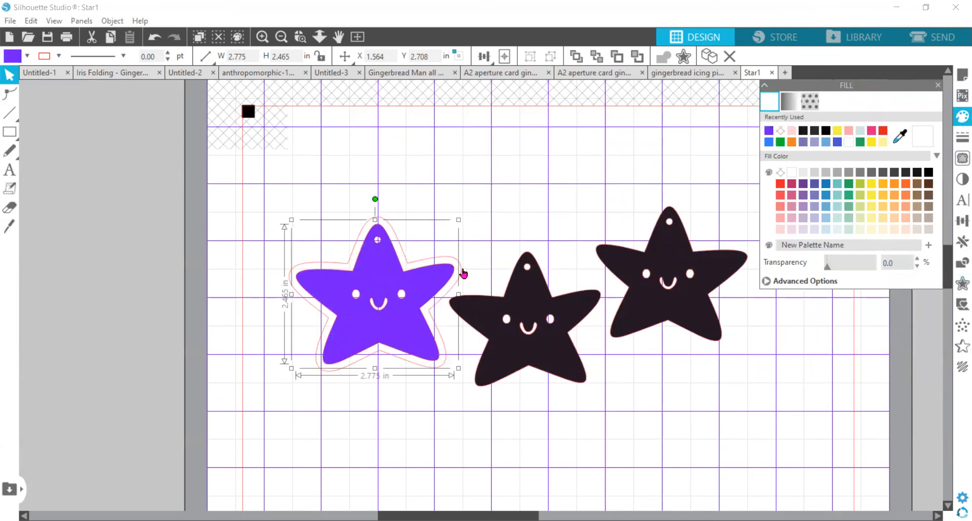
{"action": "left_click", "coordinate": [463, 273]}
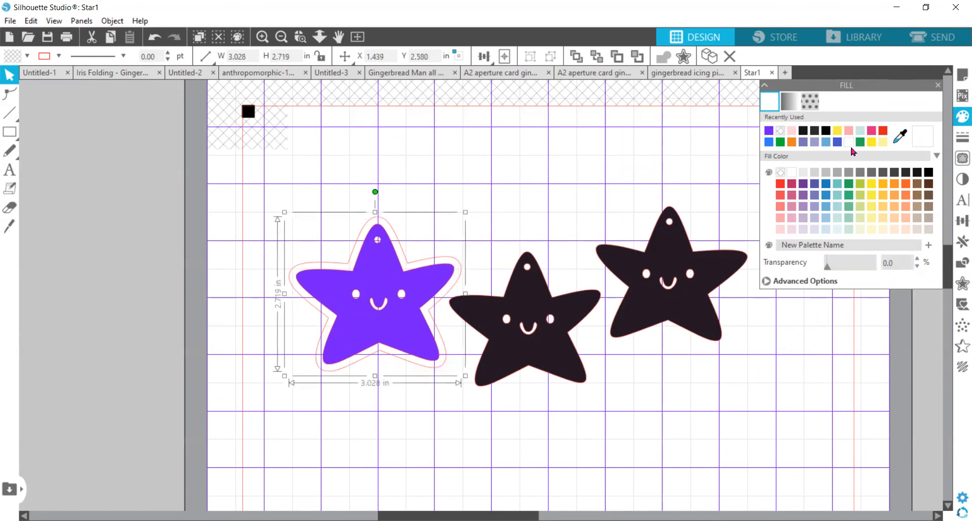
{"action": "left_click", "coordinate": [790, 142]}
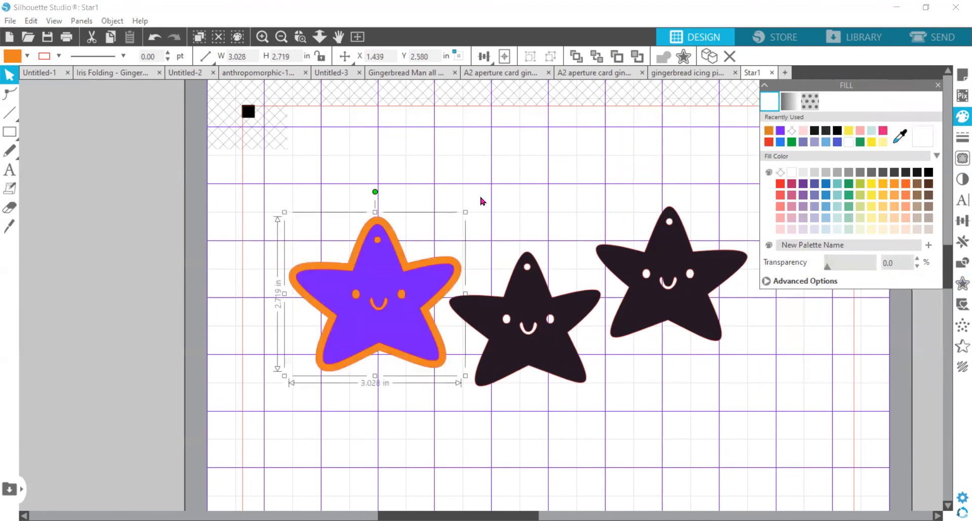
Center the purple star on its orange offset and move both shapes up, away from the black stars.
{"action": "mouse_move", "coordinate": [389, 321]}
{"action": "left_mouse_down"}
{"action": "mouse_move", "coordinate": [390, 458]}
{"action": "mouse_move", "coordinate": [377, 344]}
{"action": "mouse_move", "coordinate": [393, 322]}
{"action": "left_mouse_up"}
{"action": "left_click_drag", "start_coordinate": [391, 318], "coordinate": [389, 317]}
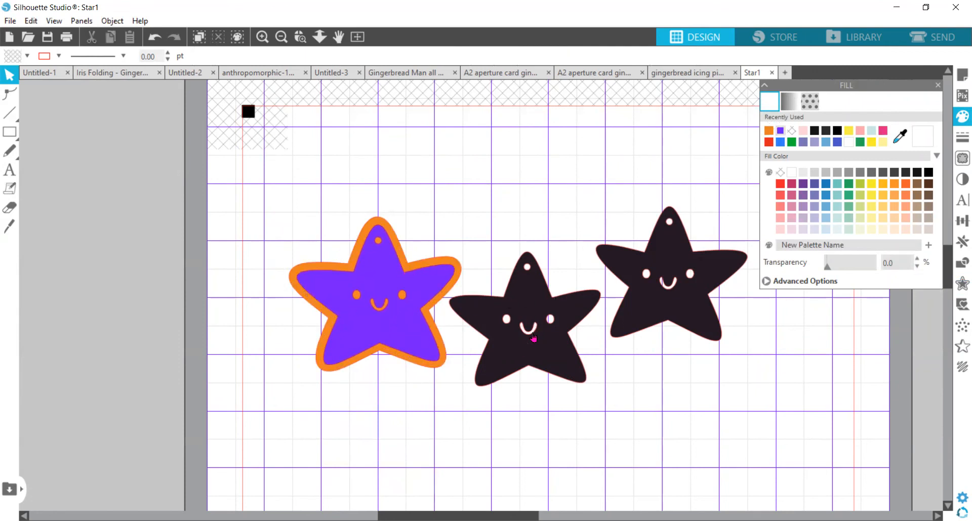
{"action": "left_click_drag", "start_coordinate": [362, 292], "coordinate": [308, 348]}
{"action": "left_click_drag", "start_coordinate": [383, 275], "coordinate": [393, 231]}
{"action": "key", "text": "Escape"}
{"action": "left_click_drag", "start_coordinate": [333, 341], "coordinate": [395, 222]}
{"action": "key", "text": "Escape"}
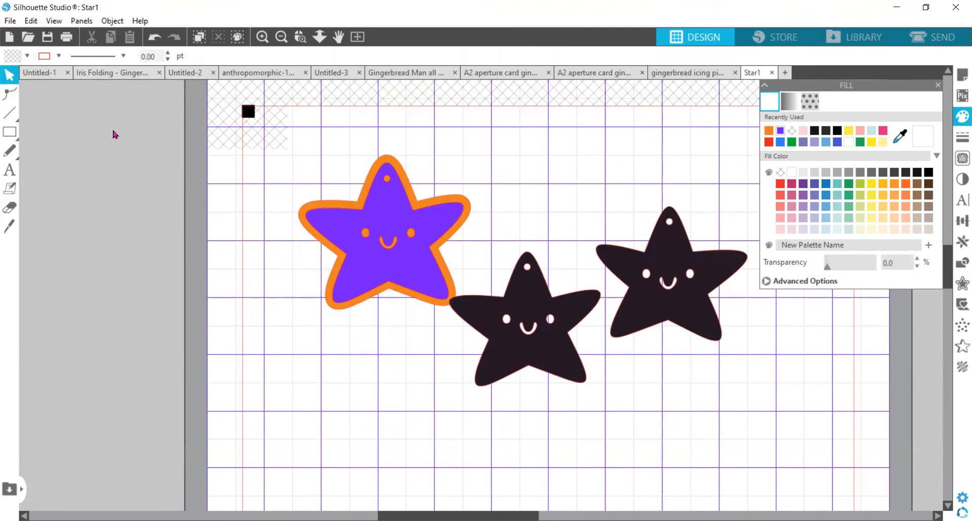
Draw a small circle with the Ellipse tool over the hanging hole of the purple star.
{"action": "left_click_drag", "start_coordinate": [15, 135], "coordinate": [59, 134]}
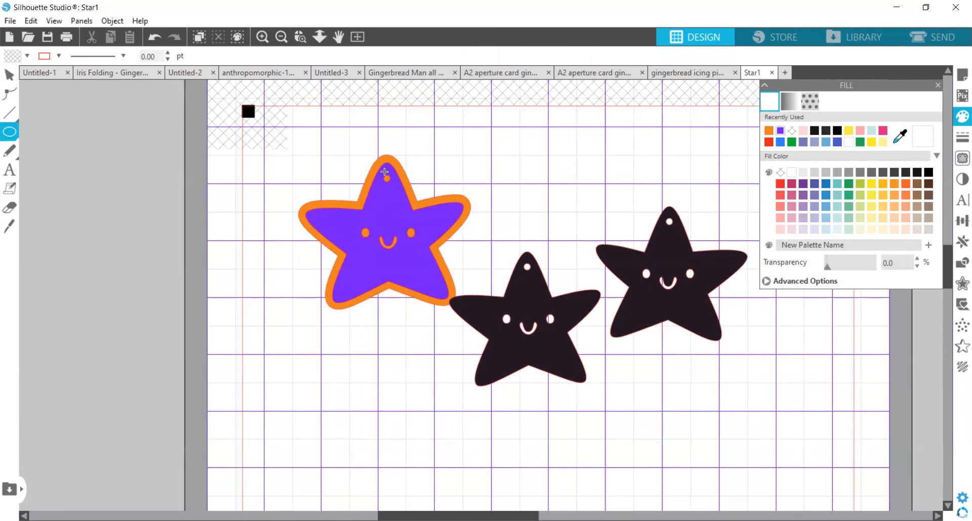
{"action": "left_click", "coordinate": [263, 43]}
{"action": "left_click", "coordinate": [263, 40]}
{"action": "scroll", "coordinate": [516, 280], "scroll_direction": "up", "scroll_amount": 2}
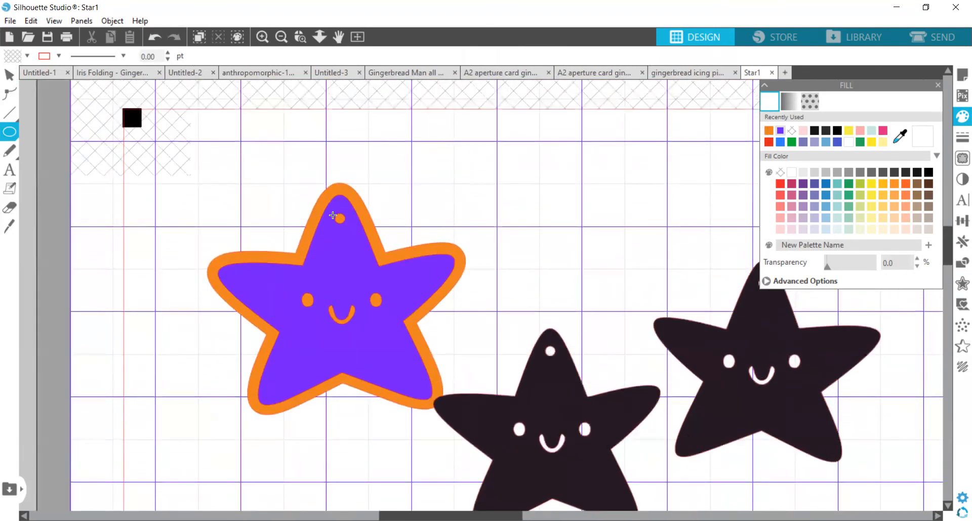
{"action": "left_click_drag", "start_coordinate": [333, 213], "coordinate": [345, 228]}
Move the purple star aside and subtract the small circle from the orange star to cut its hanging hole.
{"action": "left_click_drag", "start_coordinate": [385, 266], "coordinate": [557, 191]}
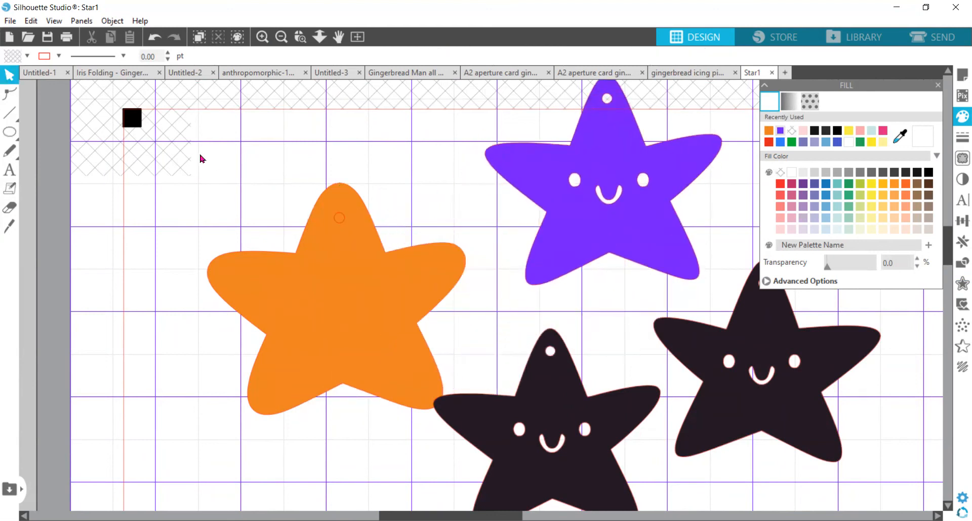
{"action": "left_click", "coordinate": [313, 227]}
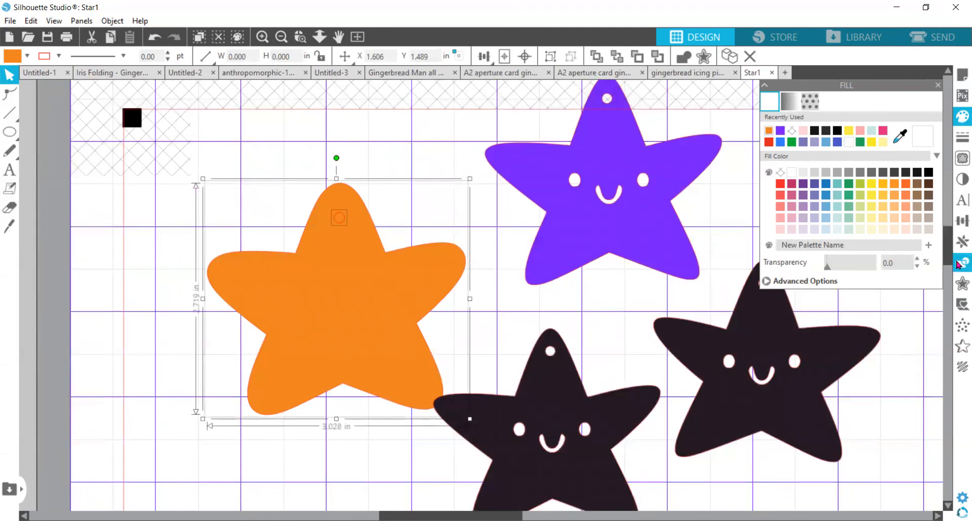
{"action": "left_click", "coordinate": [957, 264]}
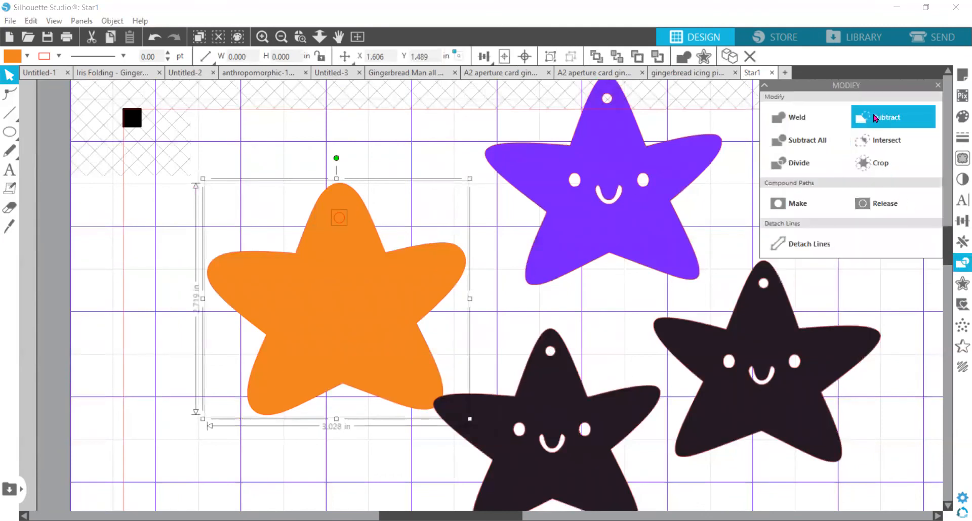
{"action": "left_click", "coordinate": [874, 118]}
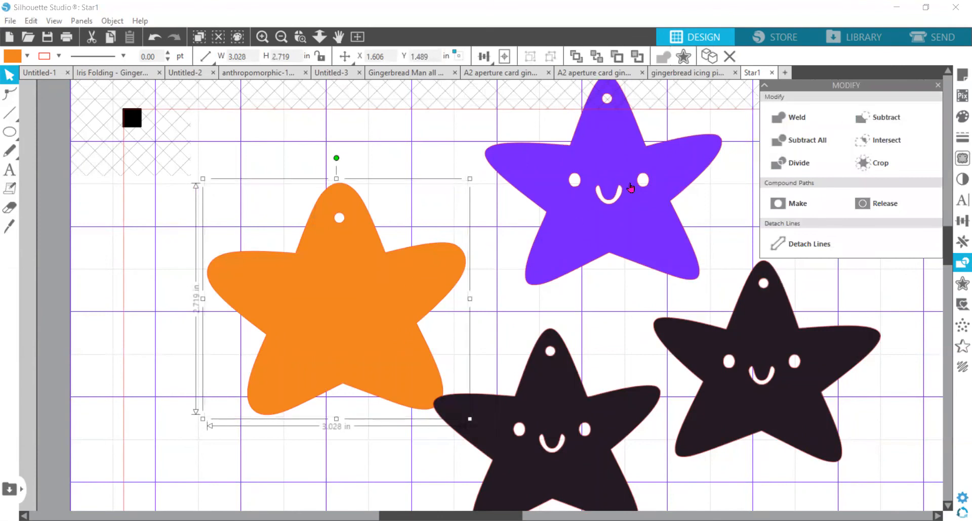
Reposition the orange star and place the purple star centered on it with their hanging holes aligned.
{"action": "left_click_drag", "start_coordinate": [629, 190], "coordinate": [493, 256]}
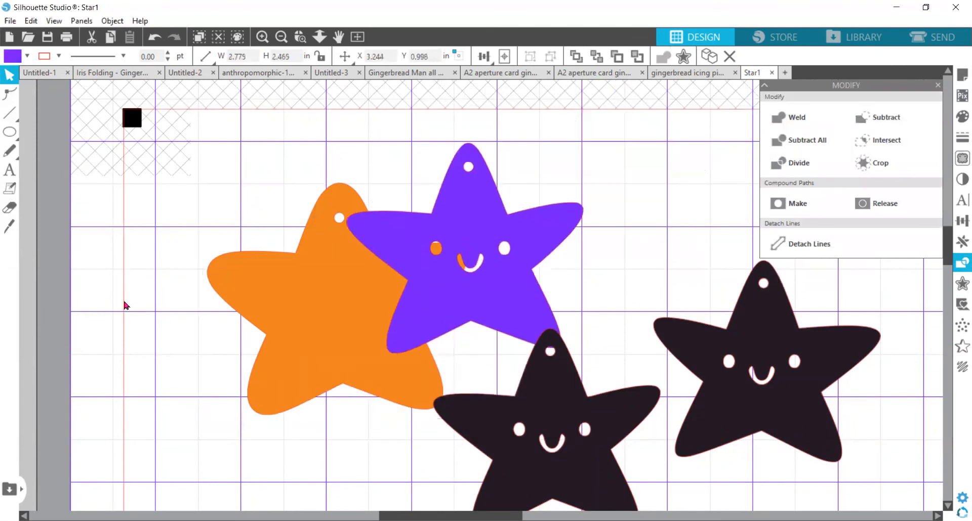
{"action": "left_click_drag", "start_coordinate": [246, 298], "coordinate": [203, 310]}
{"action": "left_click_drag", "start_coordinate": [435, 282], "coordinate": [281, 346]}
{"action": "key", "text": "Escape"}
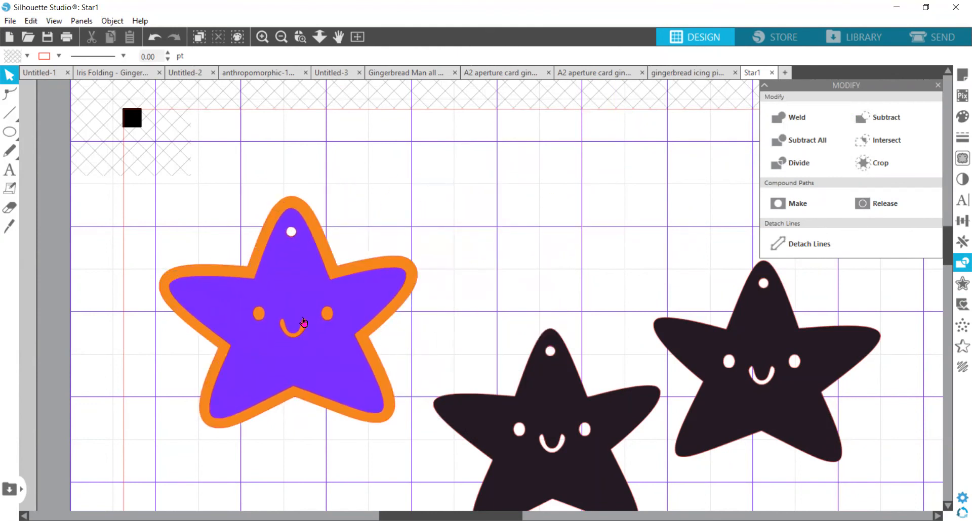